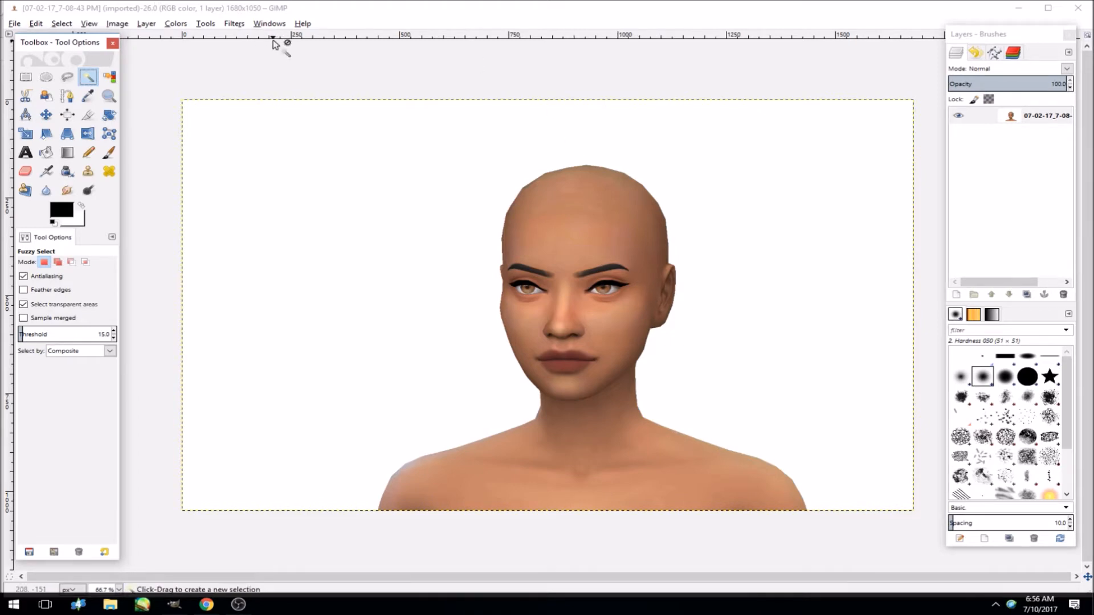
- Launch Photoshop from the Adobe Photoshop CS6 folder under Program Files (x86) on the C: drive
{"action": "left_click", "coordinate": [14, 604]}
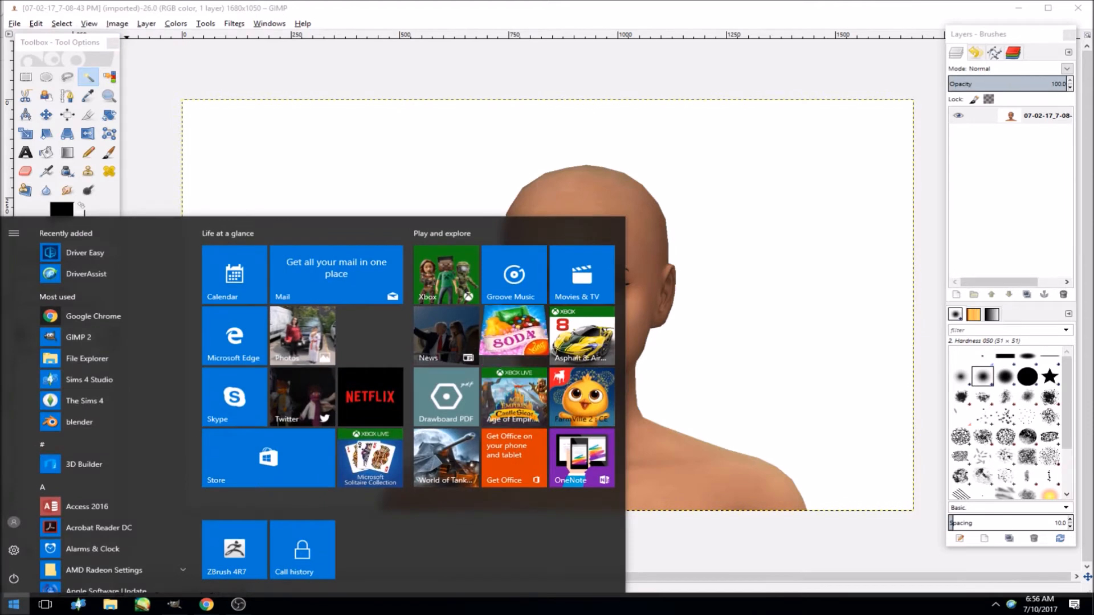
{"action": "type", "text": "pho"}
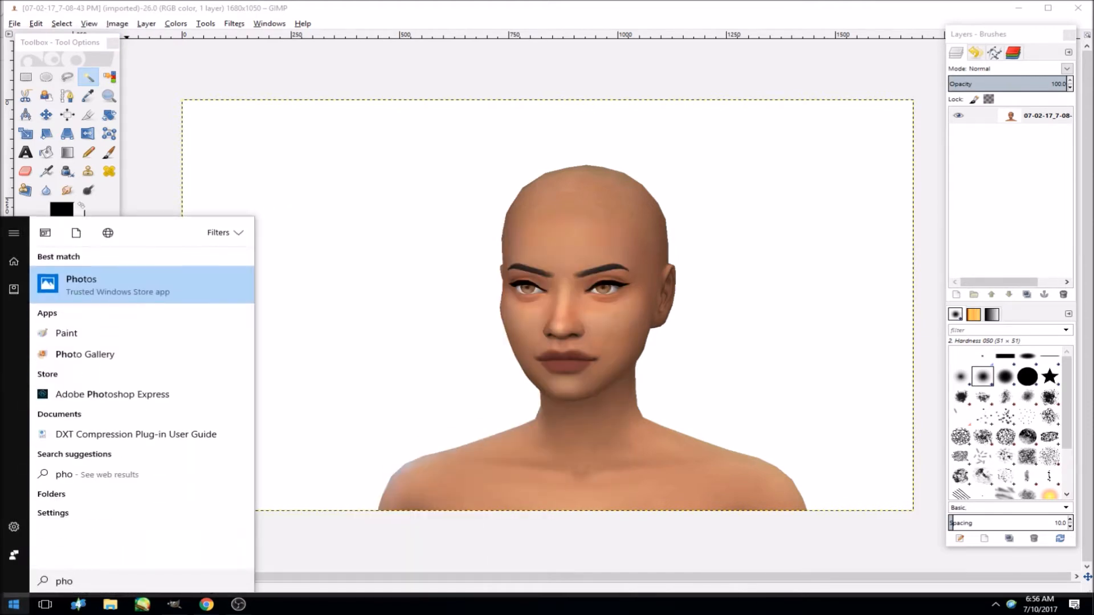
{"action": "left_click", "coordinate": [109, 605]}
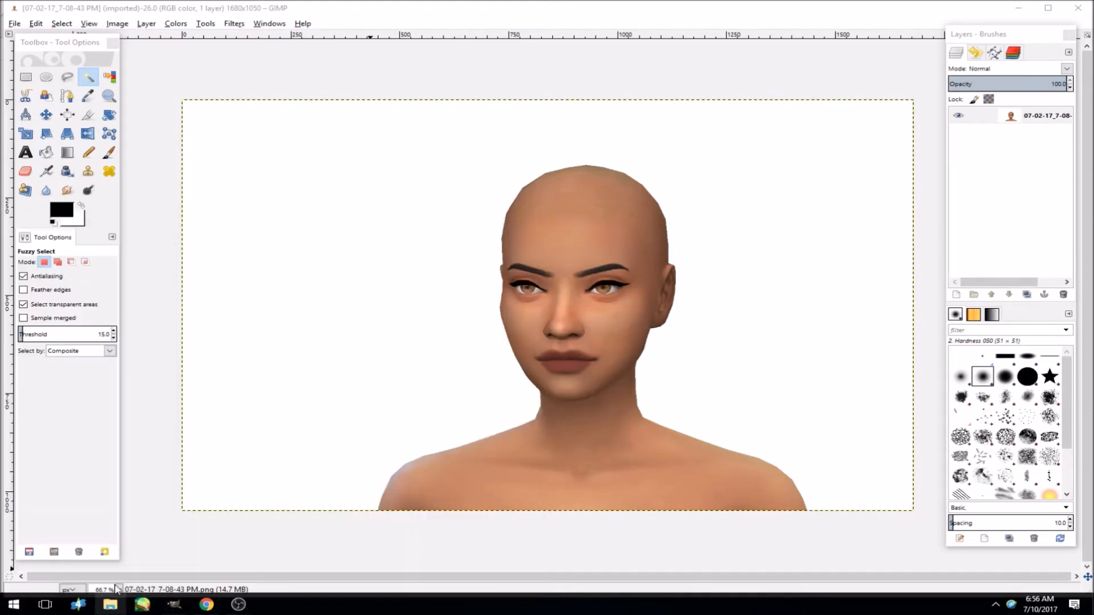
{"action": "left_click", "coordinate": [47, 269]}
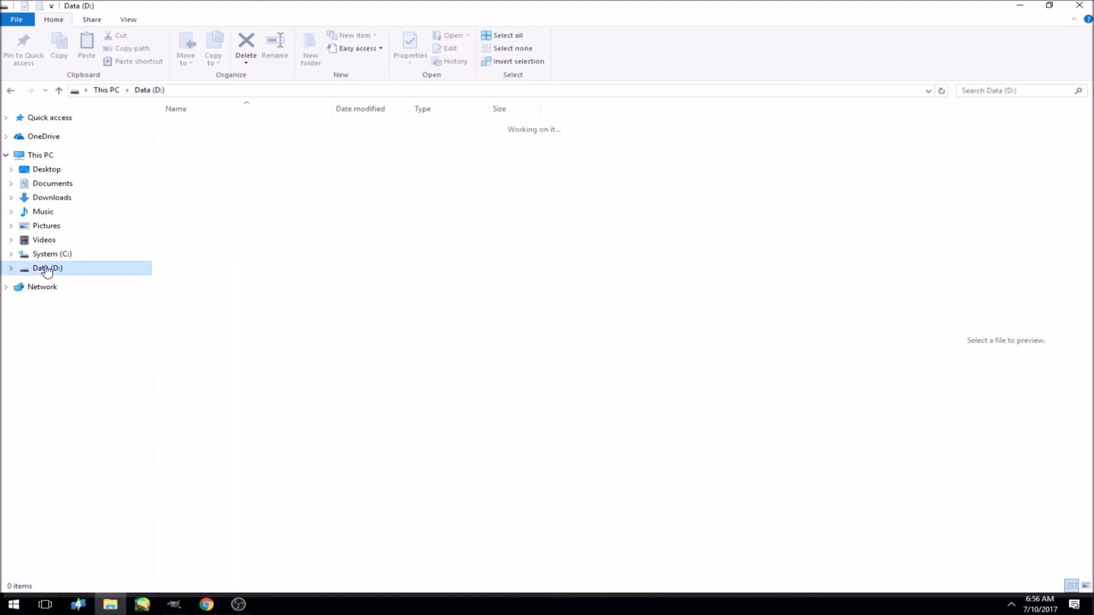
{"action": "left_click", "coordinate": [64, 258]}
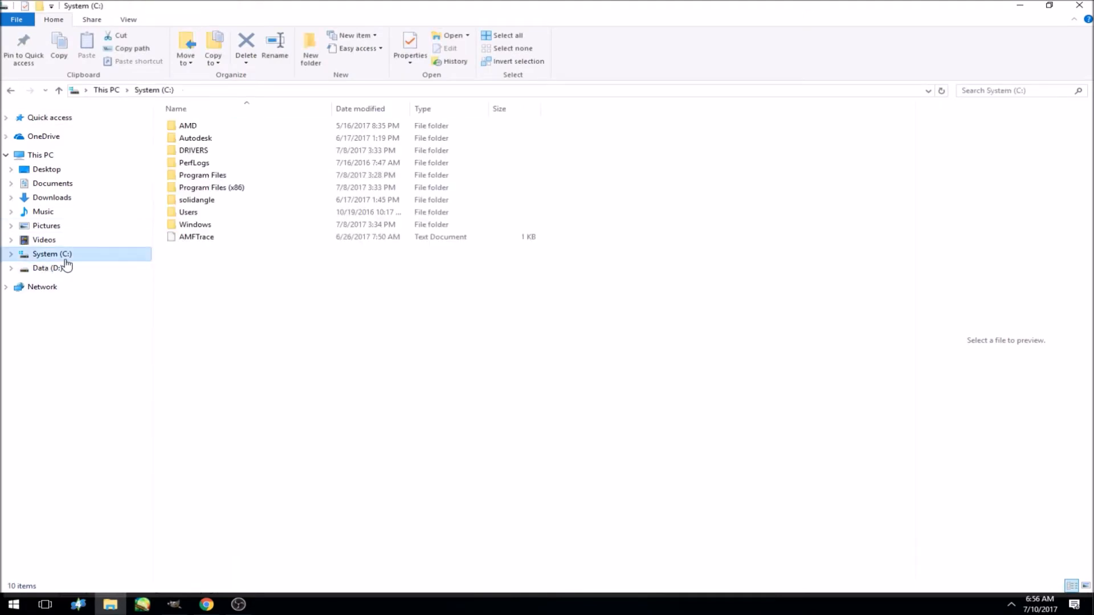
{"action": "double_click", "coordinate": [212, 190]}
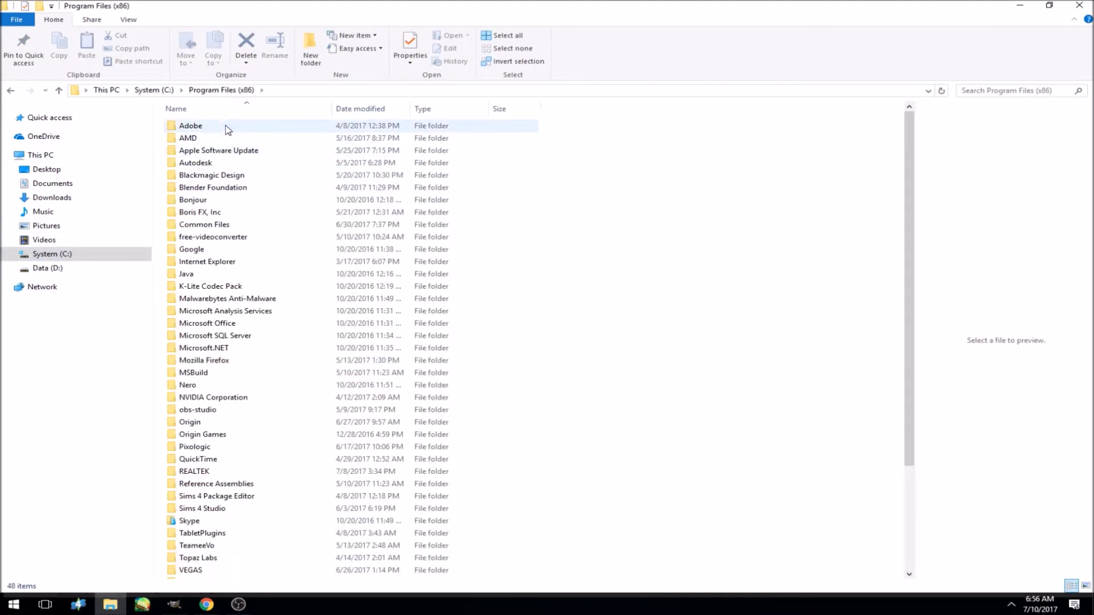
{"action": "double_click", "coordinate": [228, 127]}
{"action": "double_click", "coordinate": [230, 138]}
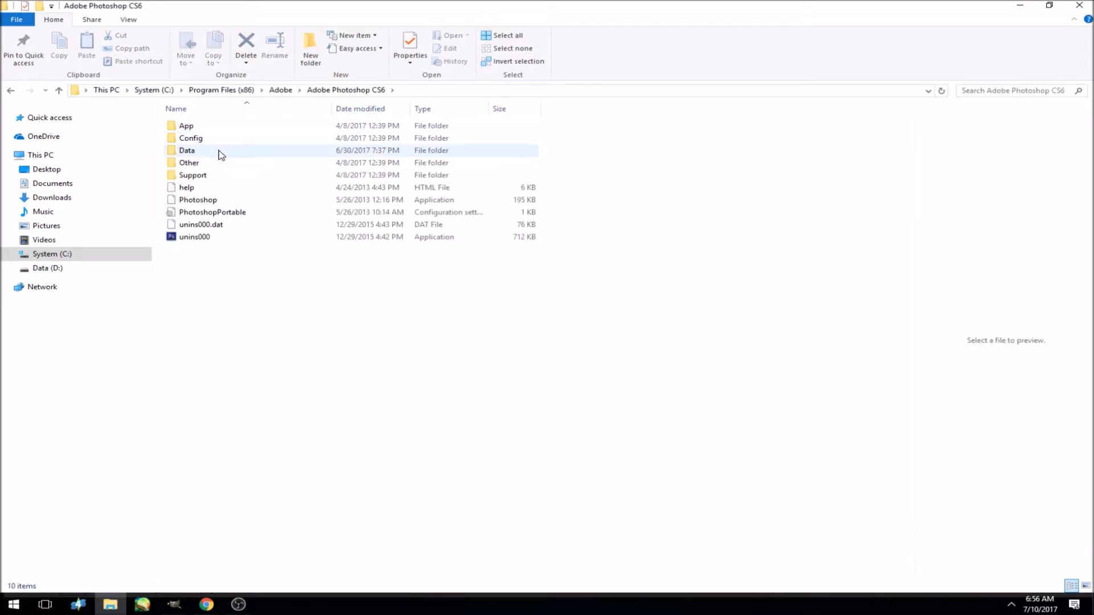
{"action": "double_click", "coordinate": [211, 199]}
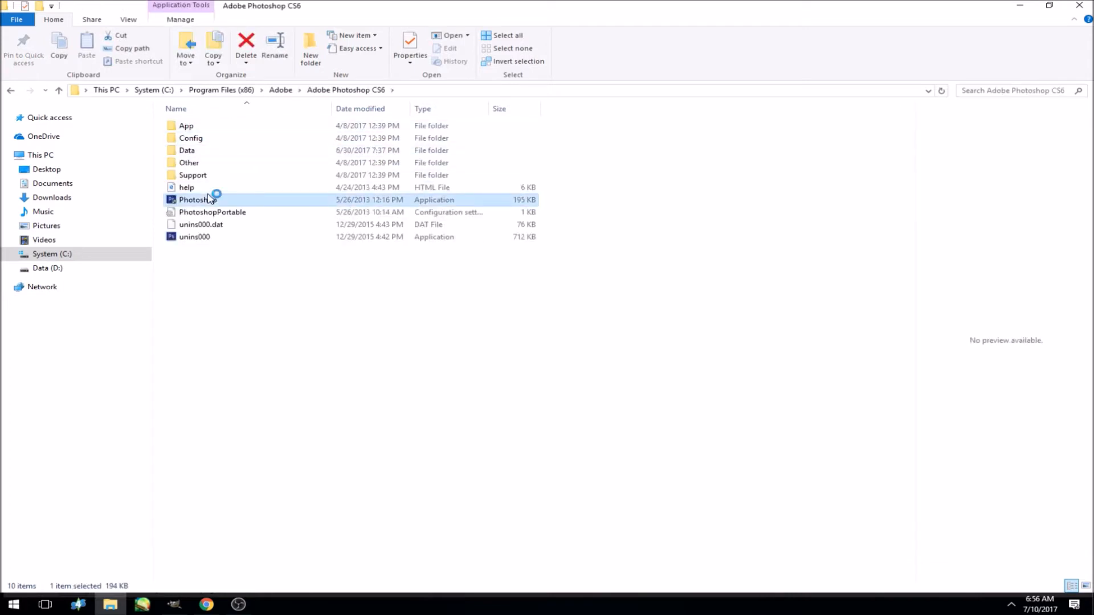
- Accept the Photoshop Portable restoration and exit DriverAssist without completing its driver scan, returning to Photoshop
{"action": "left_click", "coordinate": [175, 605]}
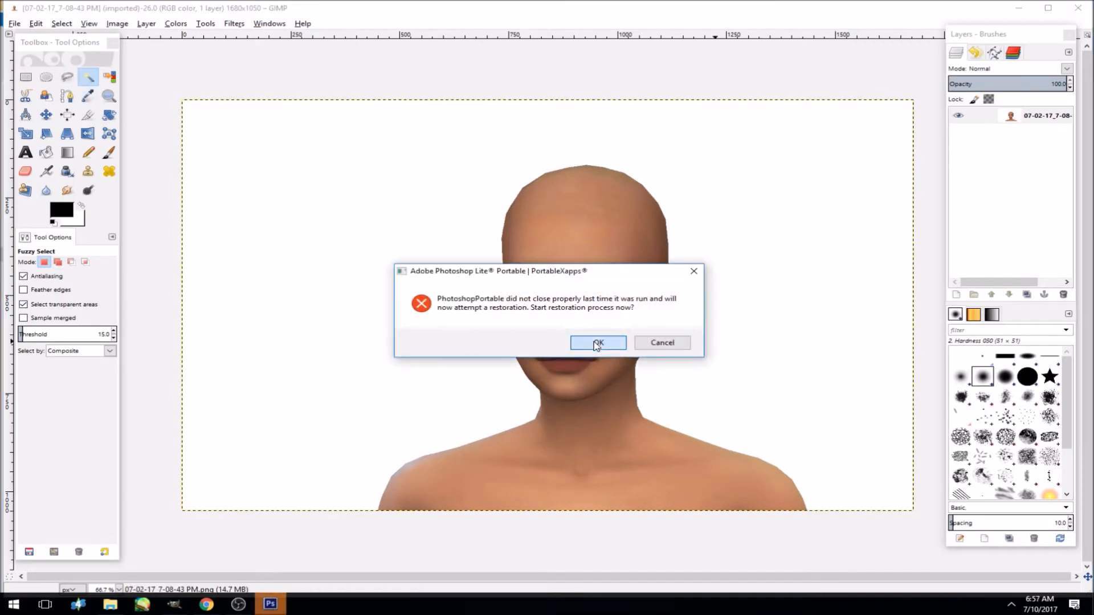
{"action": "left_click", "coordinate": [596, 343]}
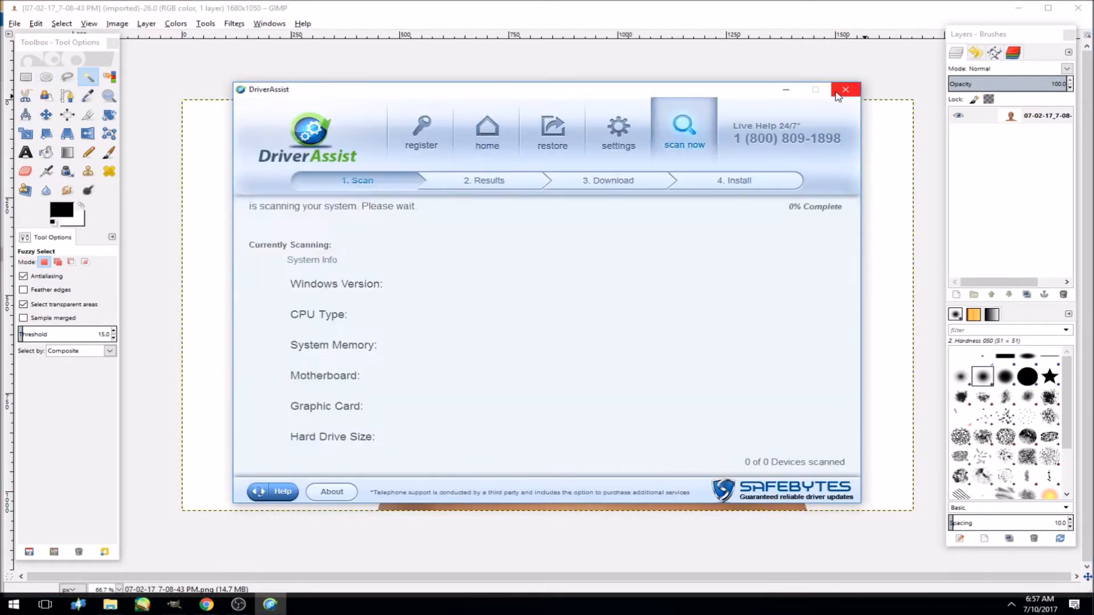
{"action": "left_click", "coordinate": [840, 91]}
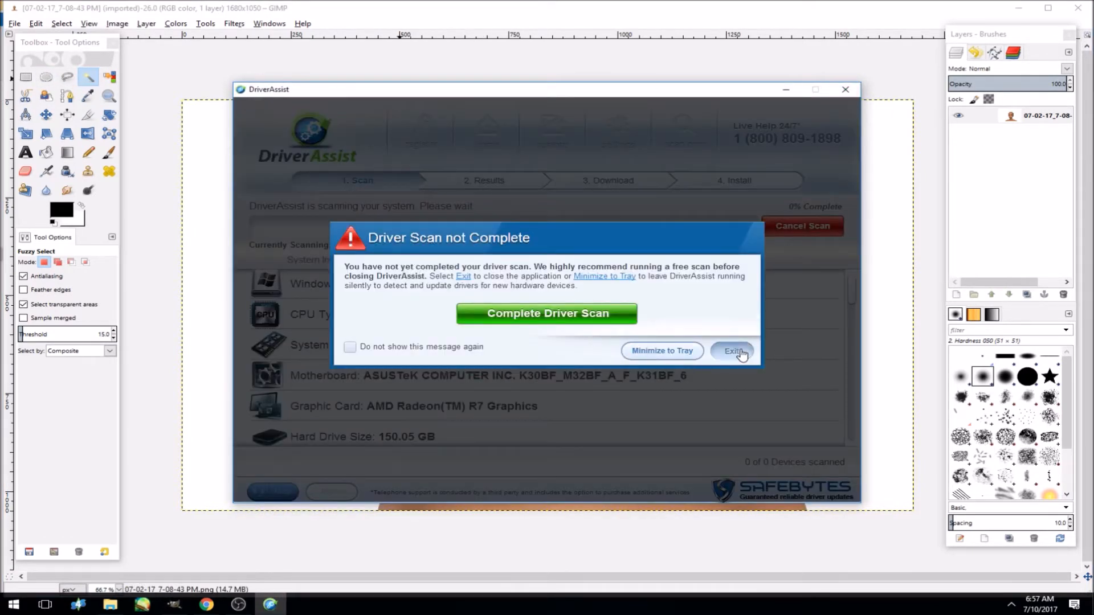
{"action": "left_click", "coordinate": [508, 16]}
{"action": "left_click", "coordinate": [273, 604]}
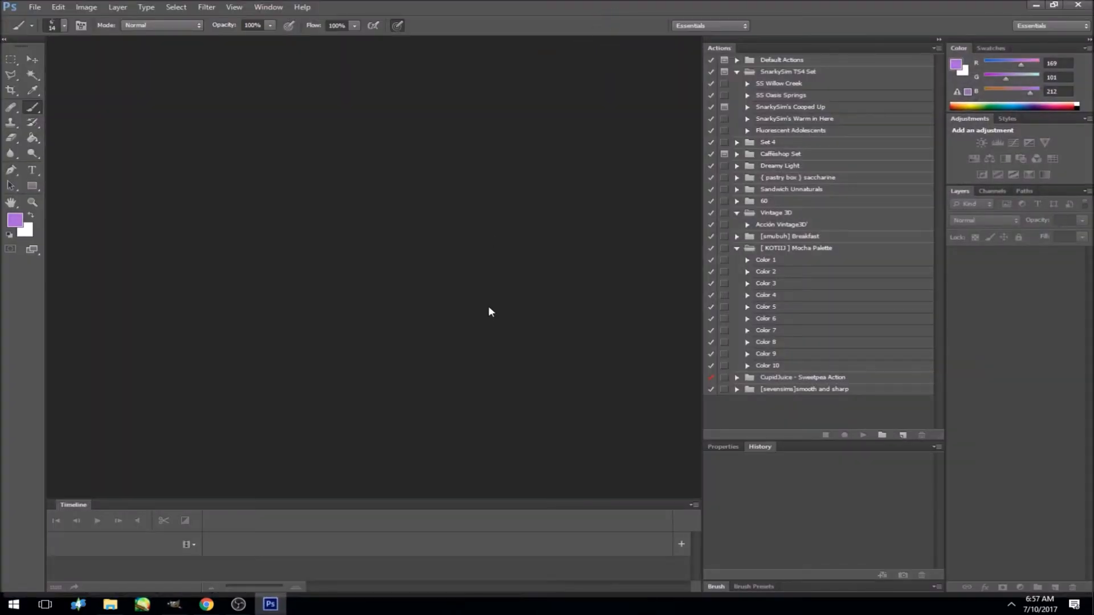
- Switch to GIMP and copy the entire portrait image
{"action": "right_click", "coordinate": [174, 604]}
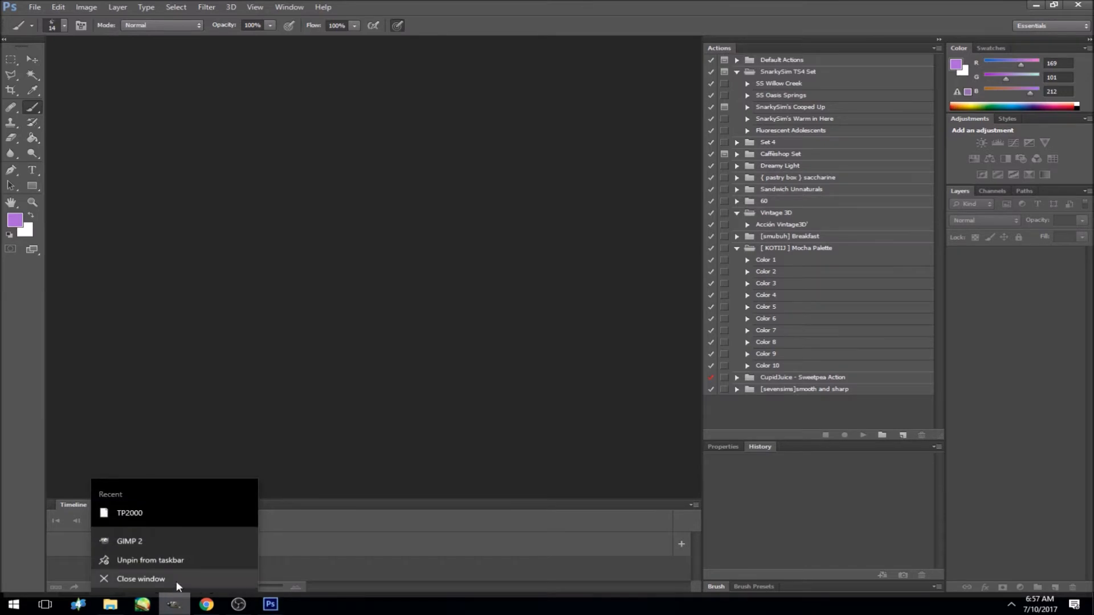
{"action": "left_click", "coordinate": [177, 607]}
{"action": "key", "text": "ctrl+a"}
{"action": "key", "text": "ctrl+c"}
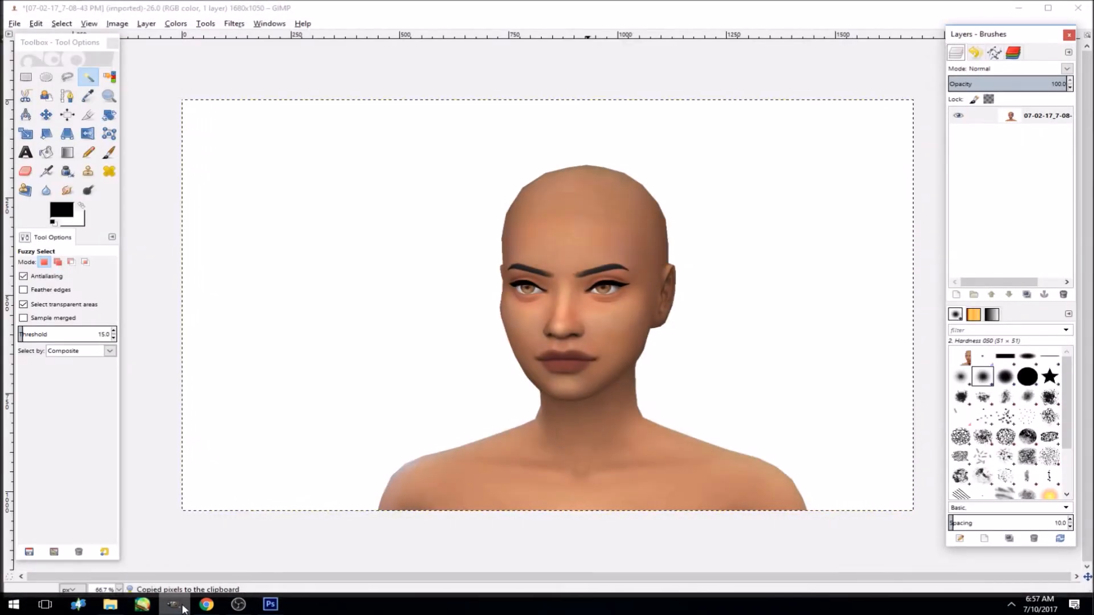
- Switch to Photoshop, create a new document with the offered settings and paste the copied portrait into it
{"action": "left_click", "coordinate": [270, 604]}
{"action": "left_click", "coordinate": [35, 7]}
{"action": "left_click", "coordinate": [43, 20]}
{"action": "left_click", "coordinate": [696, 154]}
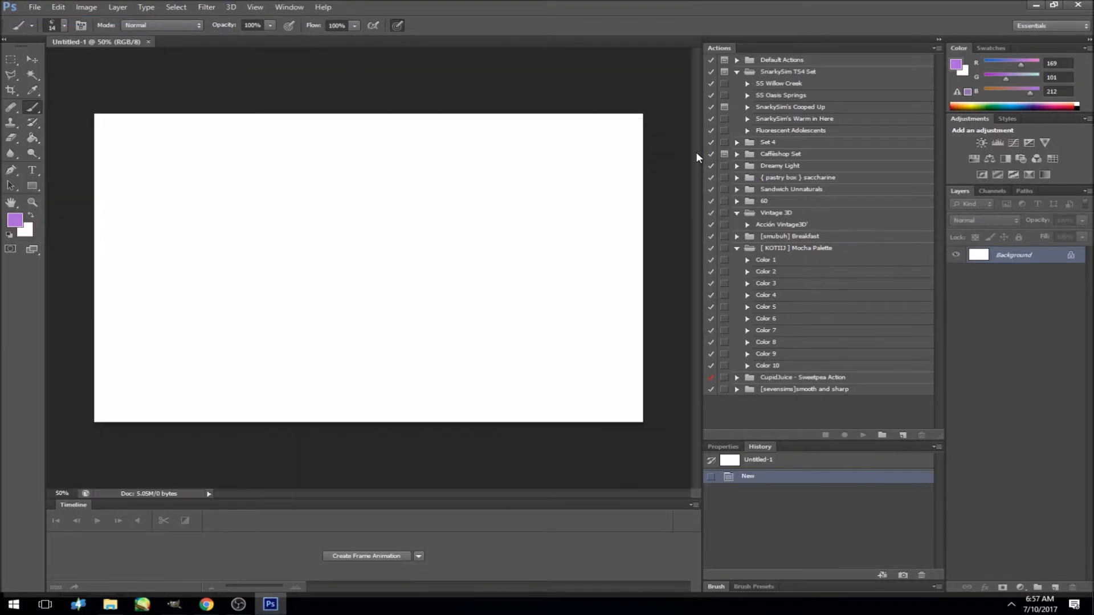
{"action": "key", "text": "ctrl+v"}
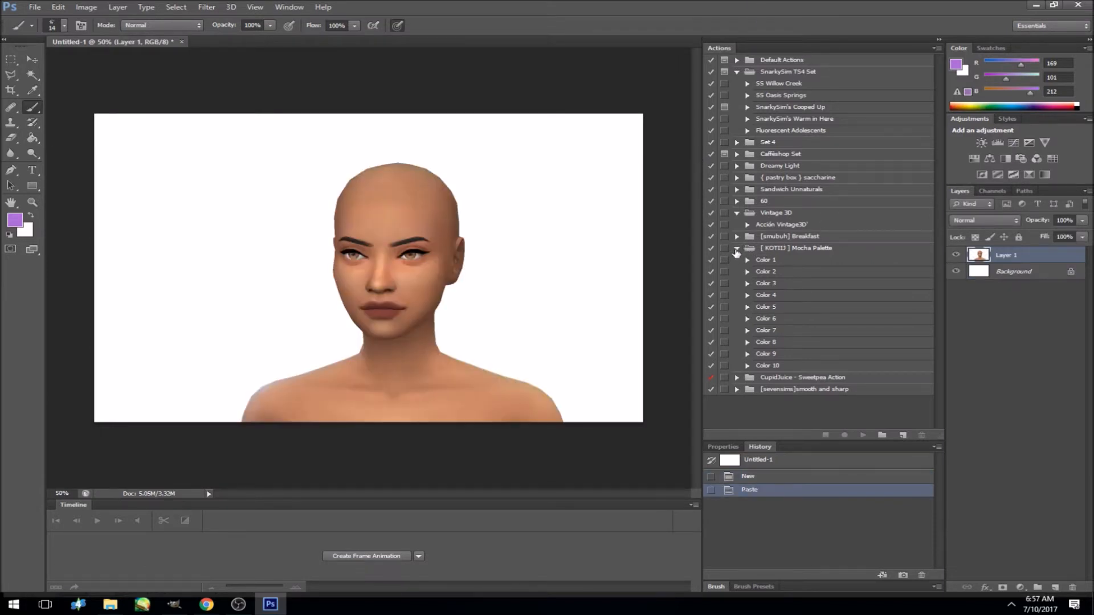
- Collapse the Mocha Palette, Vintage 3D and SnarkySim TS4 Set action sets
{"action": "left_click", "coordinate": [736, 250]}
{"action": "left_click", "coordinate": [736, 213]}
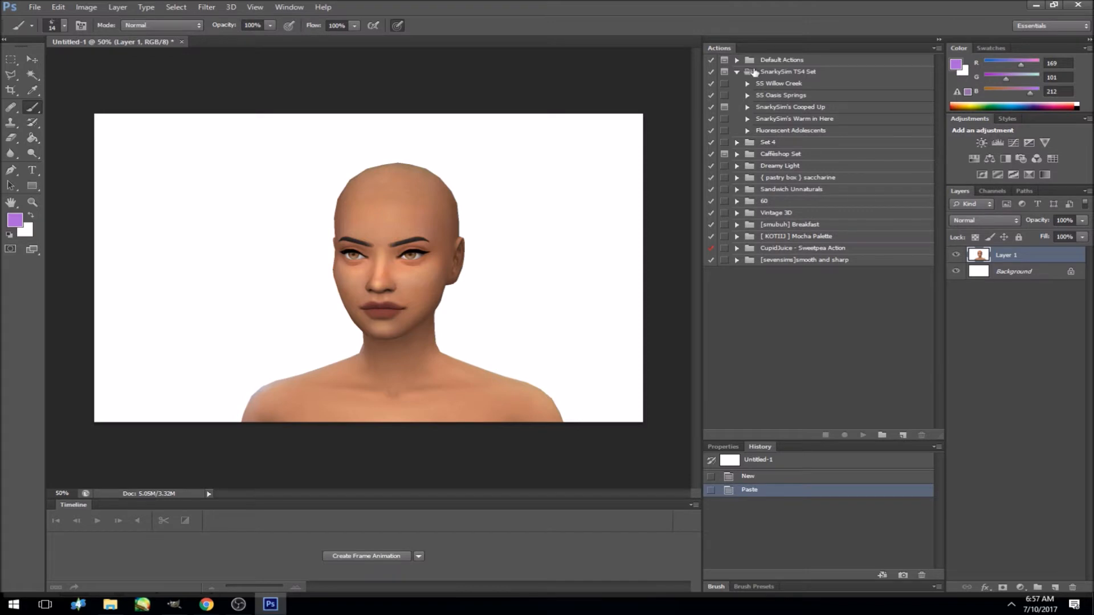
{"action": "left_click", "coordinate": [736, 72]}
- Try Auto Contrast on the pasted portrait layer, then undo it
{"action": "left_click", "coordinate": [86, 7]}
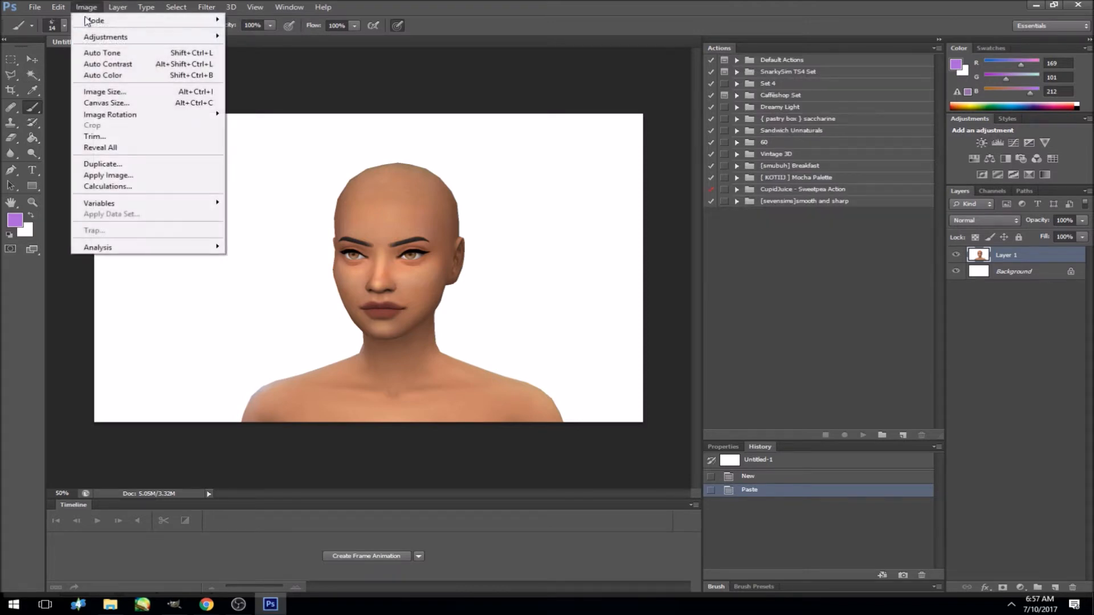
{"action": "left_click", "coordinate": [109, 64]}
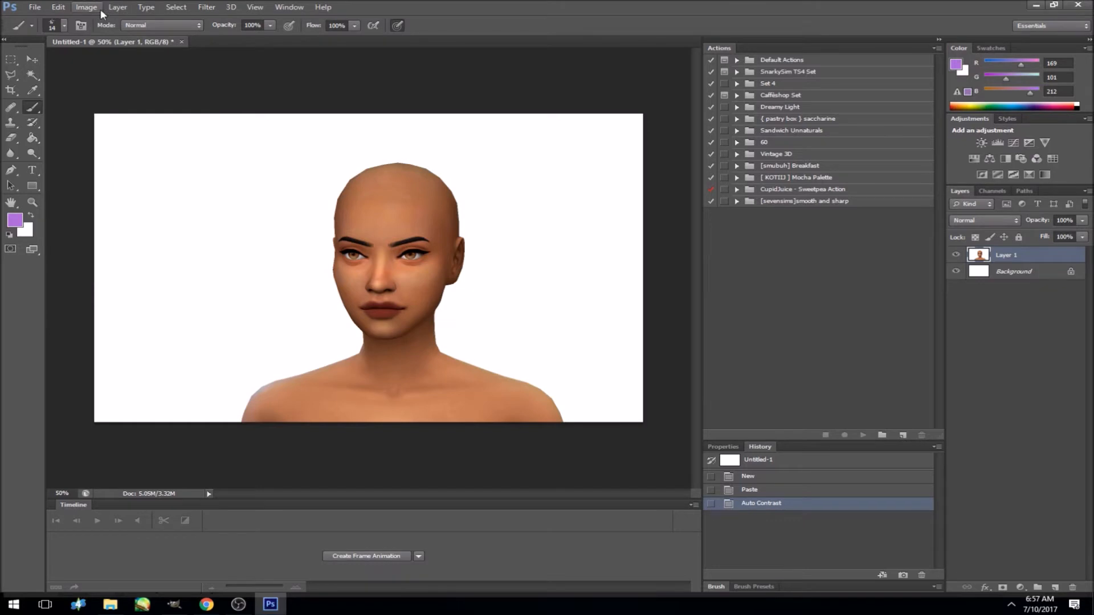
{"action": "key", "text": "ctrl+z"}
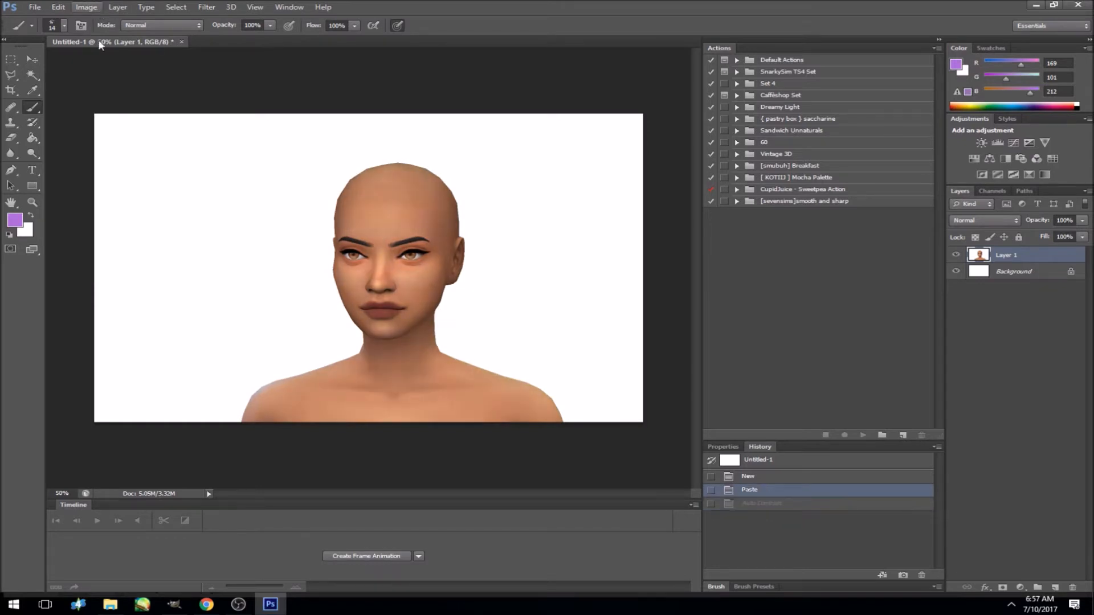
- Try running the CupidJuice - Sweetpea Action on the portrait, then revert to the Paste history state
{"action": "left_click", "coordinate": [737, 190]}
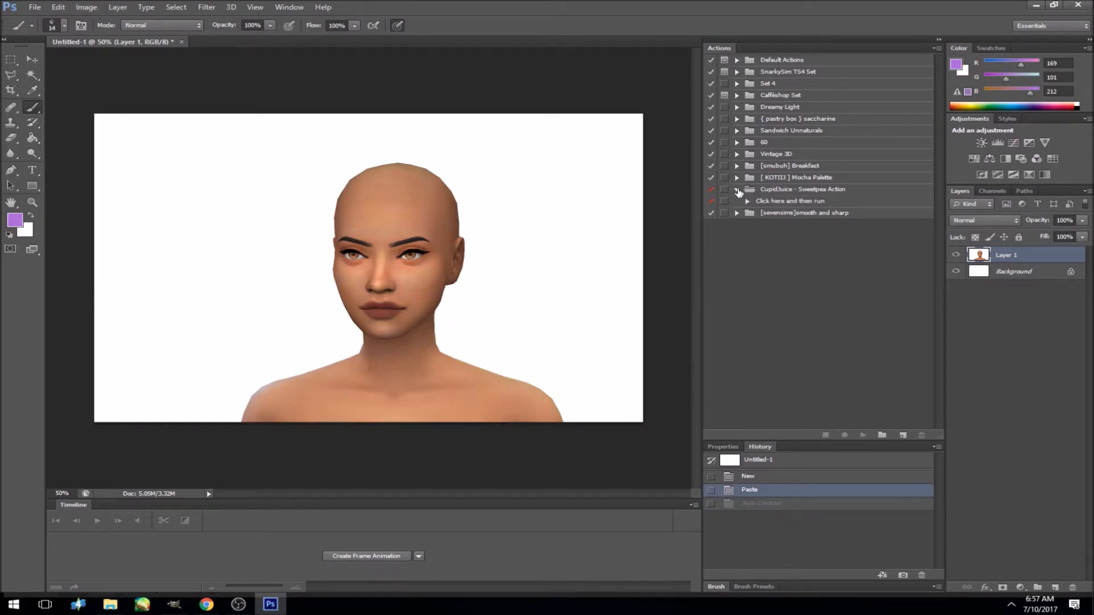
{"action": "left_click", "coordinate": [786, 202]}
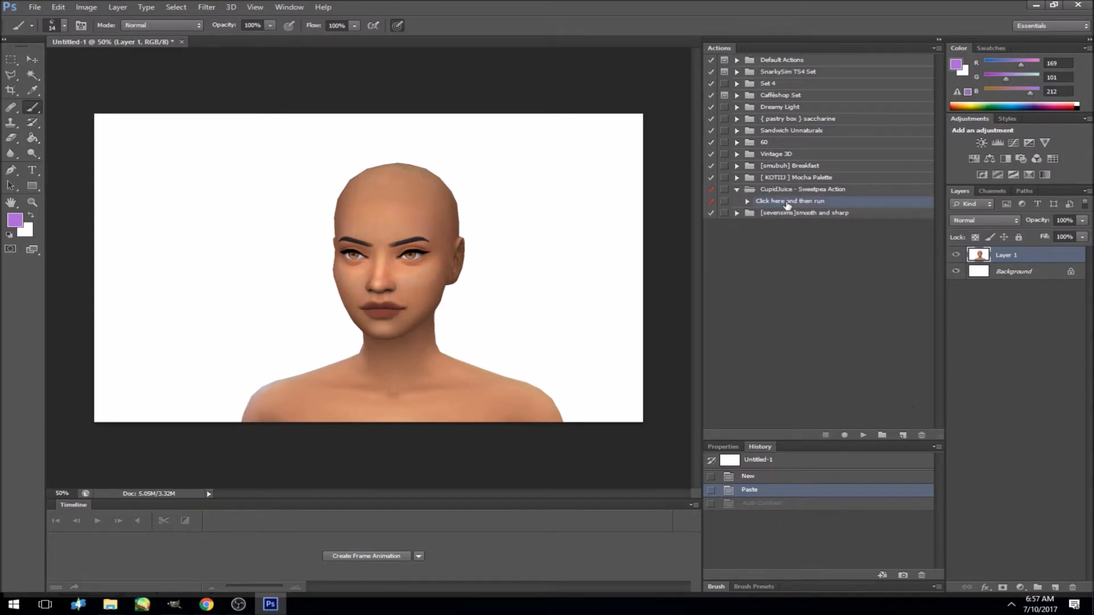
{"action": "left_click", "coordinate": [863, 434]}
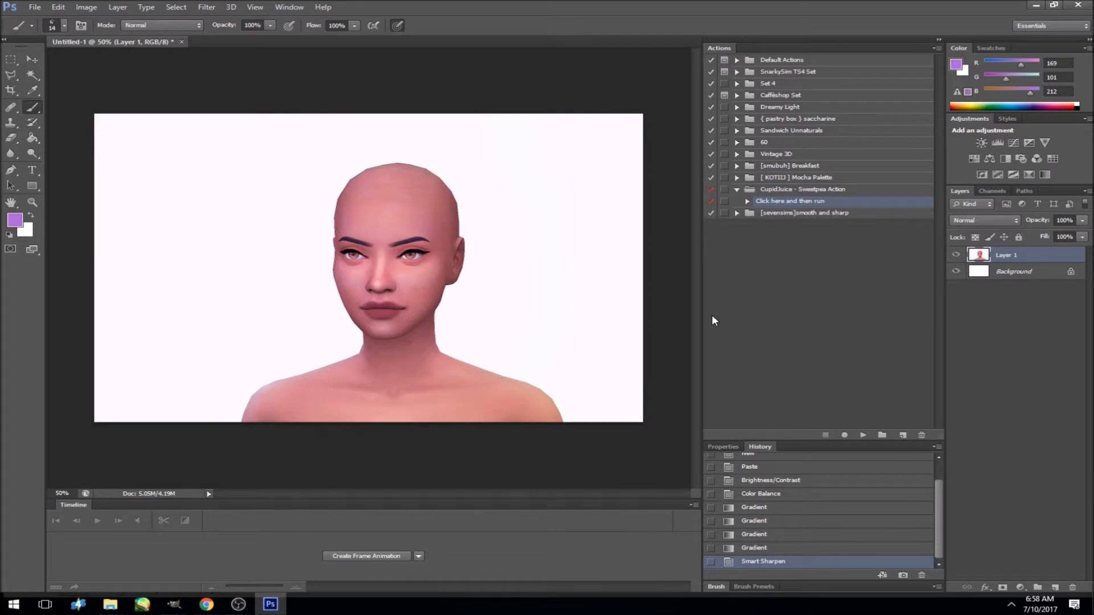
{"action": "scroll", "coordinate": [791, 481], "scroll_direction": "up", "scroll_amount": 2}
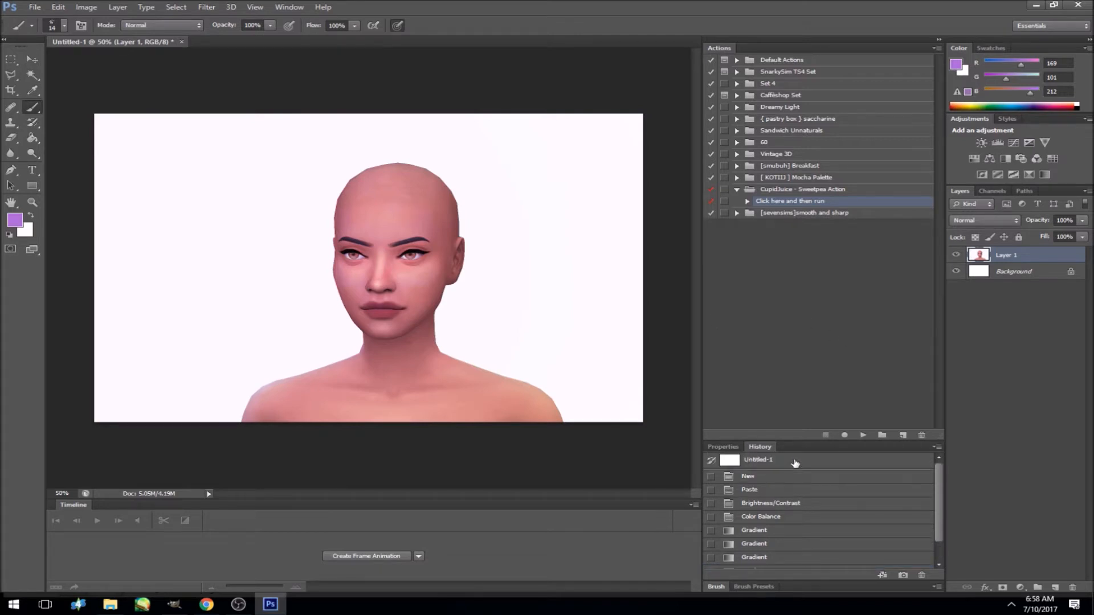
{"action": "left_click", "coordinate": [784, 478]}
{"action": "left_click", "coordinate": [776, 491]}
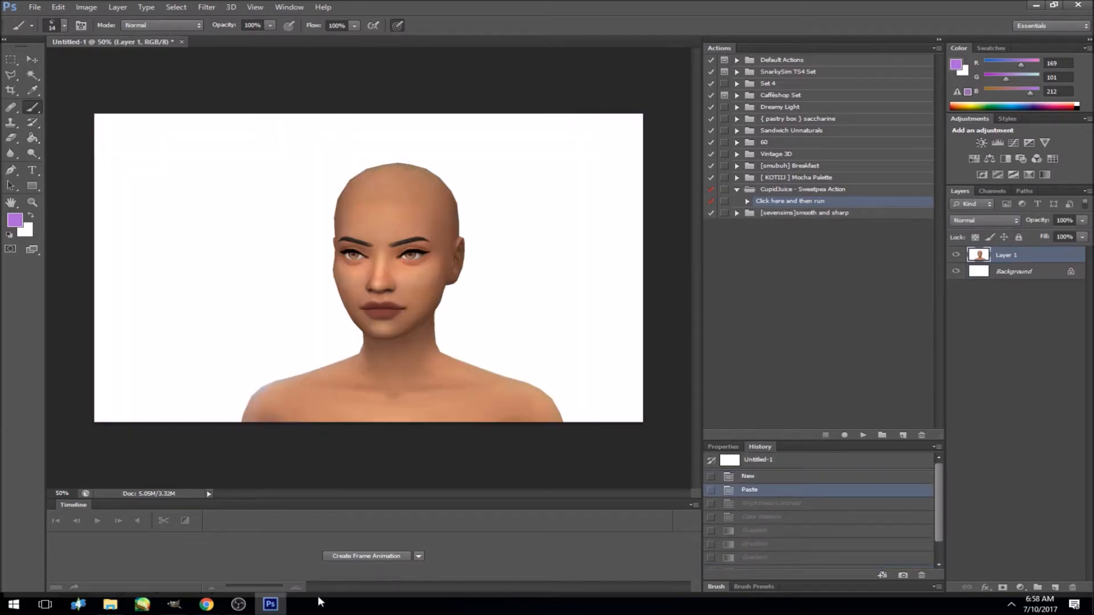
- Try Auto Contrast on Layer 1 again and undo it
{"action": "left_click", "coordinate": [88, 9]}
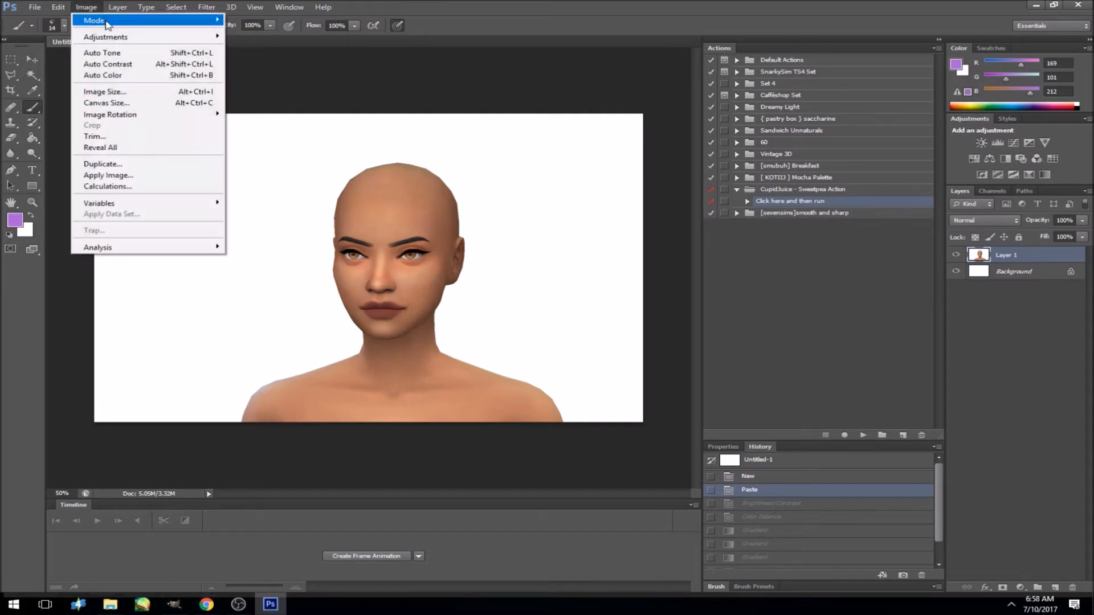
{"action": "left_click", "coordinate": [126, 64]}
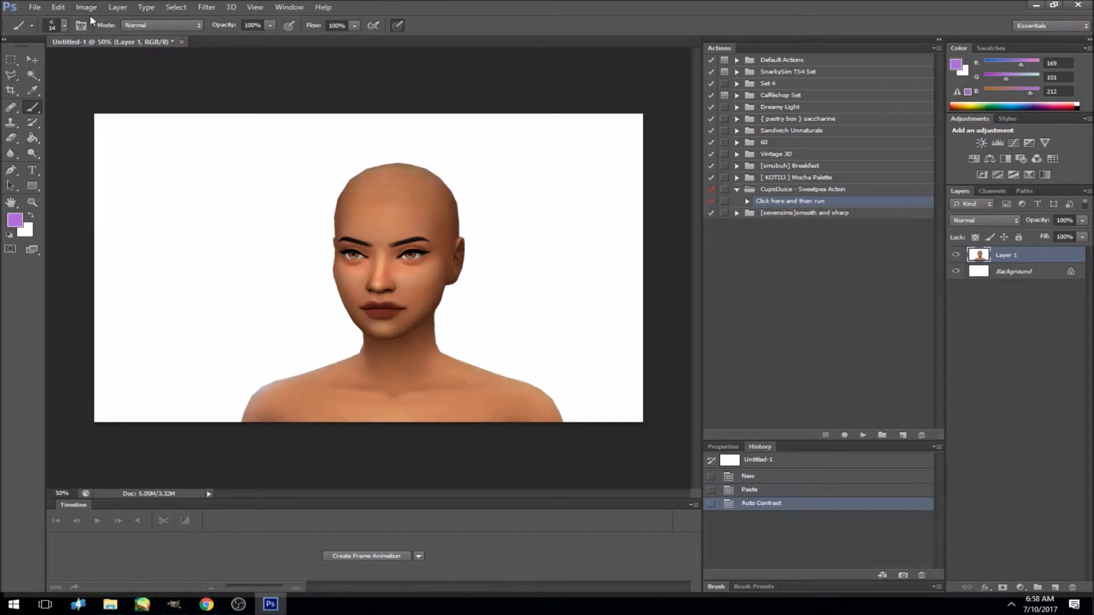
{"action": "key", "text": "ctrl+z"}
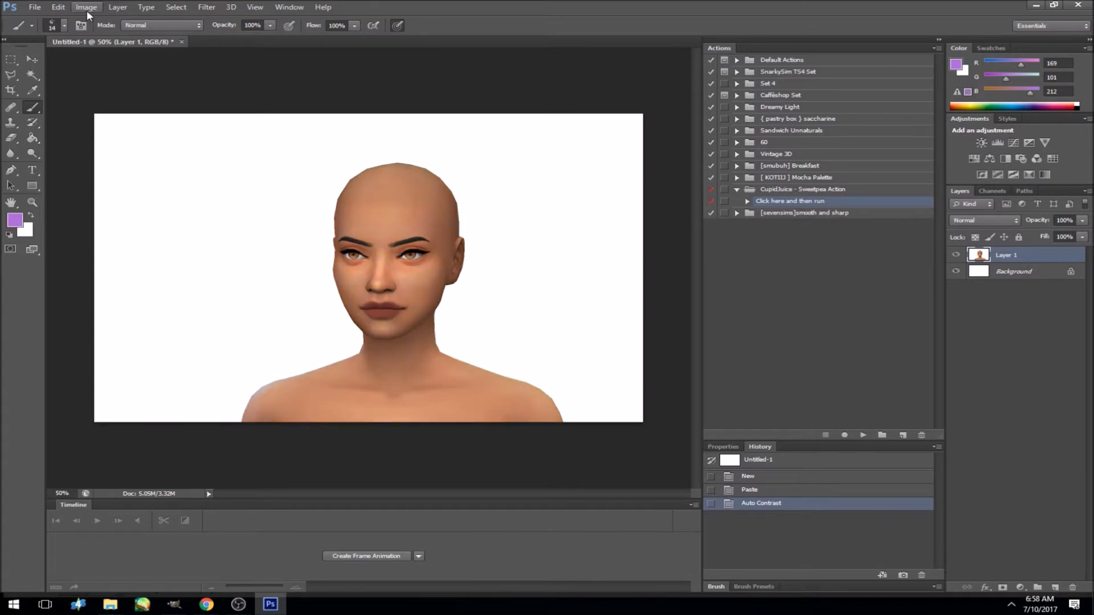
- Apply a Brightness/Contrast adjustment to the portrait layer with brightness 17 and contrast 30
{"action": "left_click", "coordinate": [98, 8]}
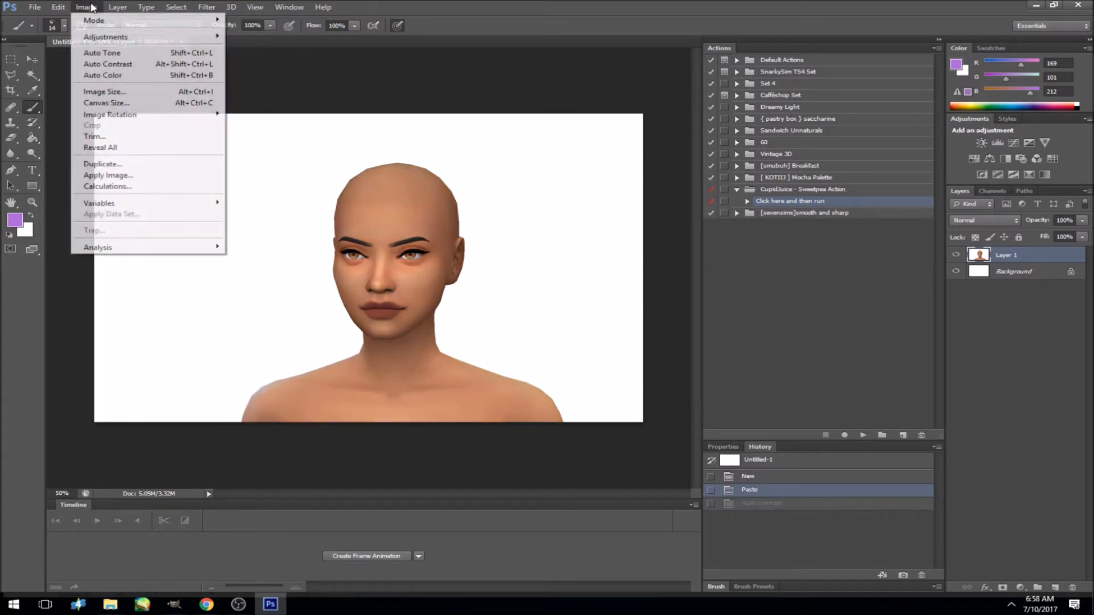
{"action": "mouse_move", "coordinate": [107, 38]}
{"action": "left_click", "coordinate": [271, 38]}
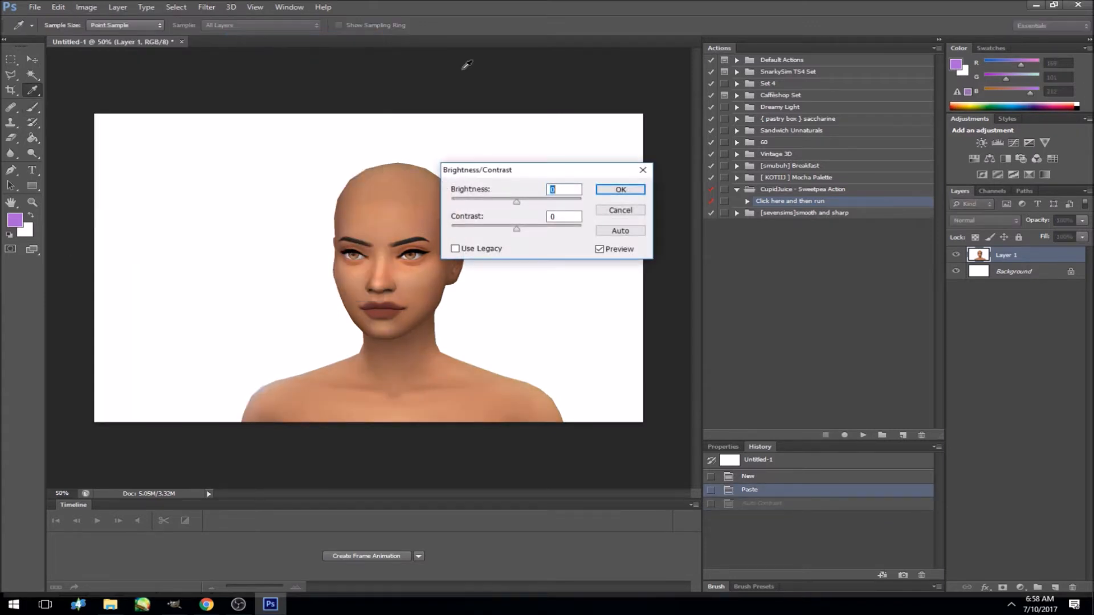
{"action": "left_click_drag", "start_coordinate": [525, 170], "coordinate": [612, 121]}
{"action": "left_click_drag", "start_coordinate": [607, 183], "coordinate": [610, 158]}
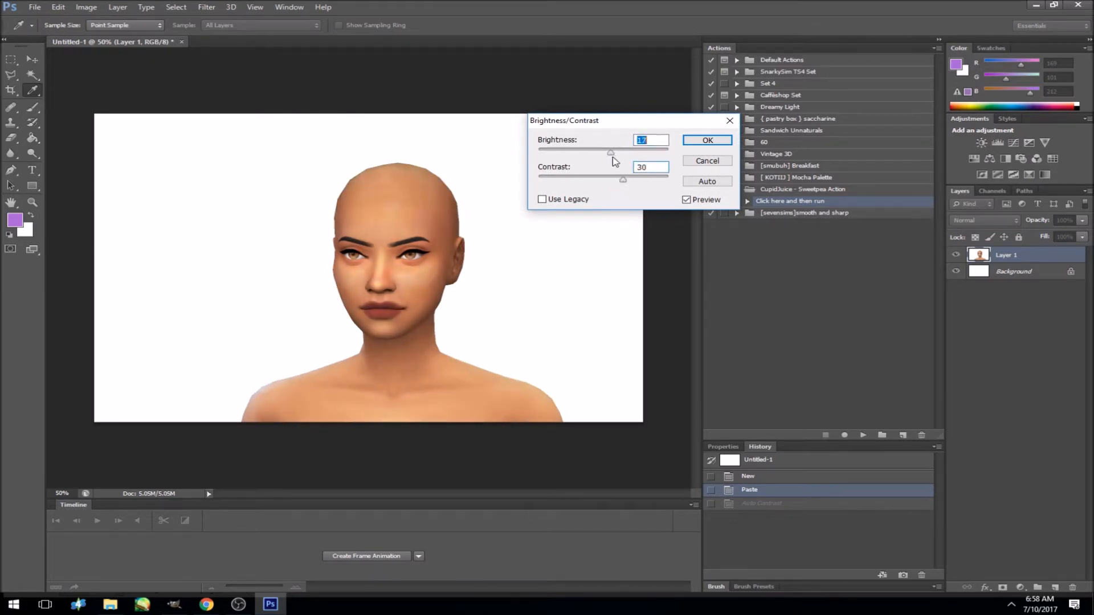
{"action": "left_click", "coordinate": [707, 140]}
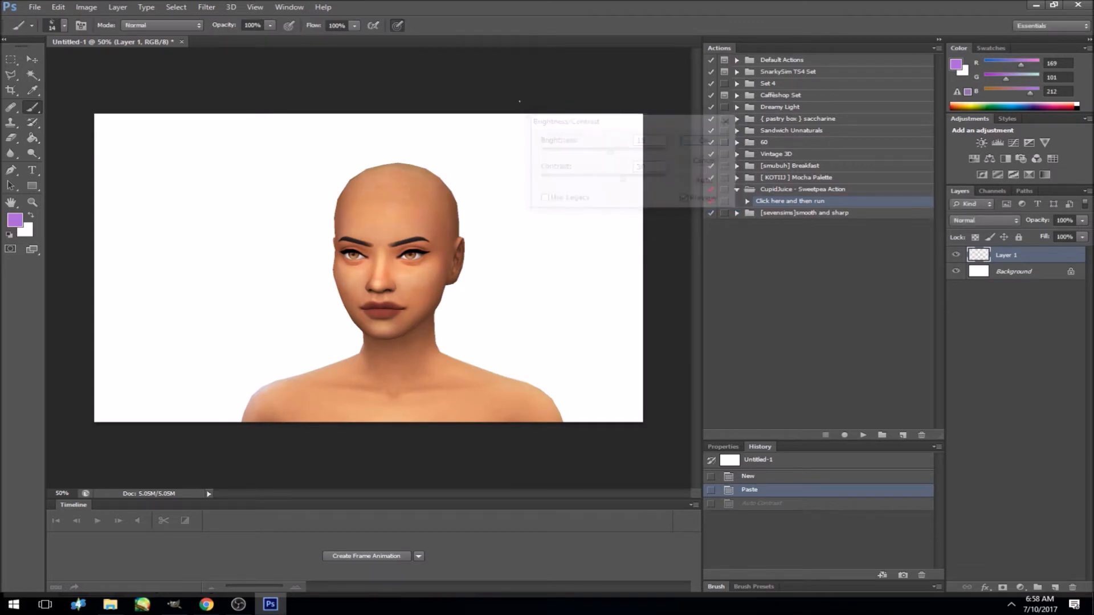
- Apply a Hue/Saturation adjustment to the portrait layer with saturation +6
{"action": "left_click", "coordinate": [86, 6]}
{"action": "mouse_move", "coordinate": [106, 40]}
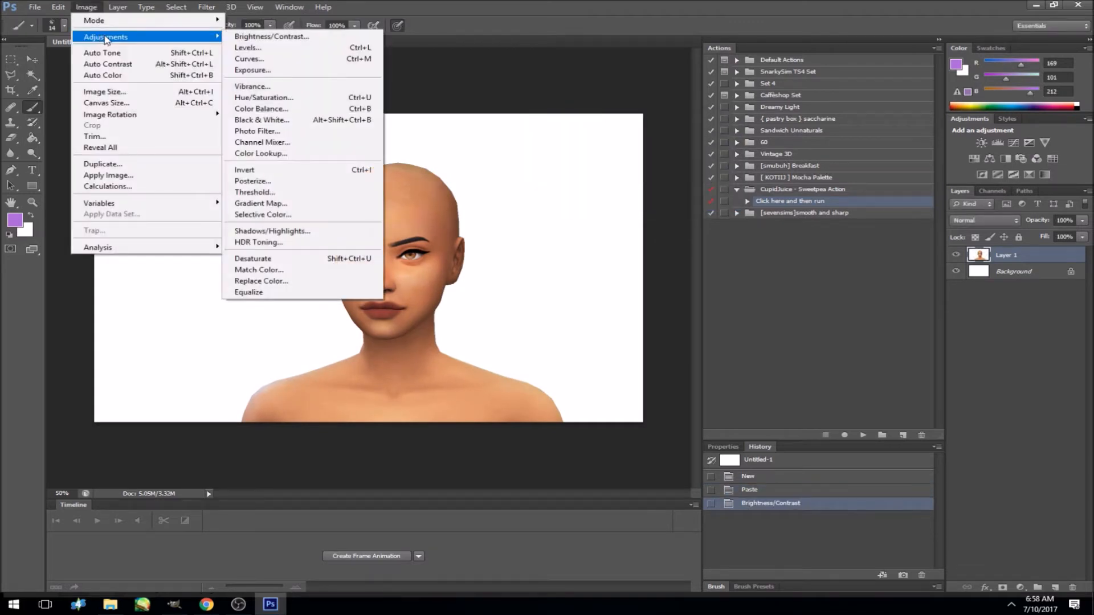
{"action": "left_click", "coordinate": [269, 101]}
{"action": "mouse_move", "coordinate": [661, 189]}
{"action": "left_mouse_down"}
{"action": "mouse_move", "coordinate": [715, 189]}
{"action": "mouse_move", "coordinate": [663, 188]}
{"action": "left_mouse_up"}
{"action": "left_click", "coordinate": [813, 102]}
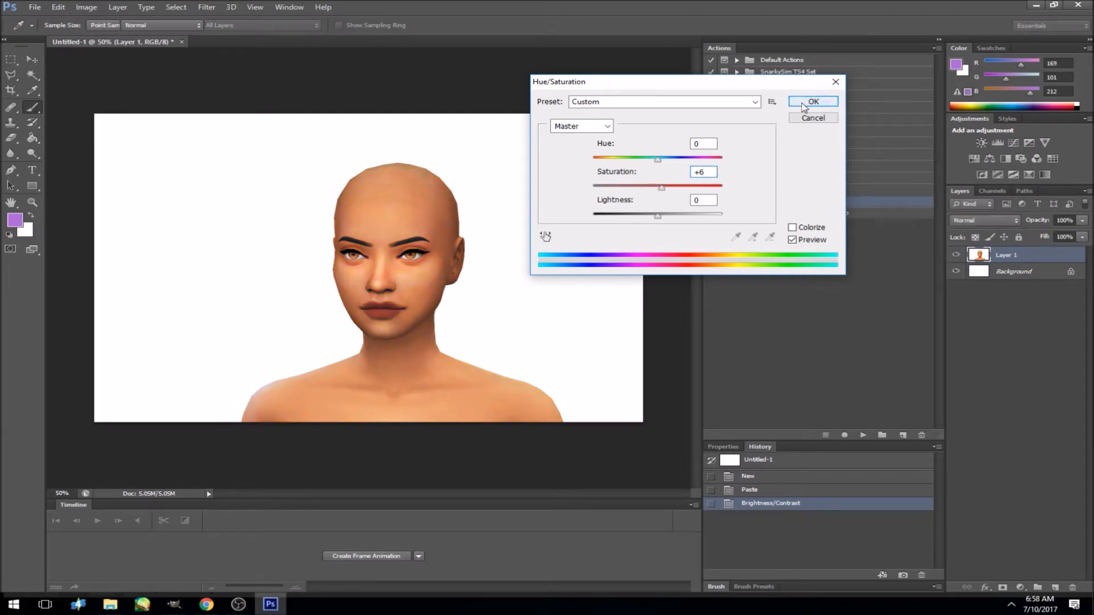
- Apply a Curves adjustment to the portrait layer, adding a midtone point and a point at input 161, output 157
{"action": "left_click", "coordinate": [86, 7]}
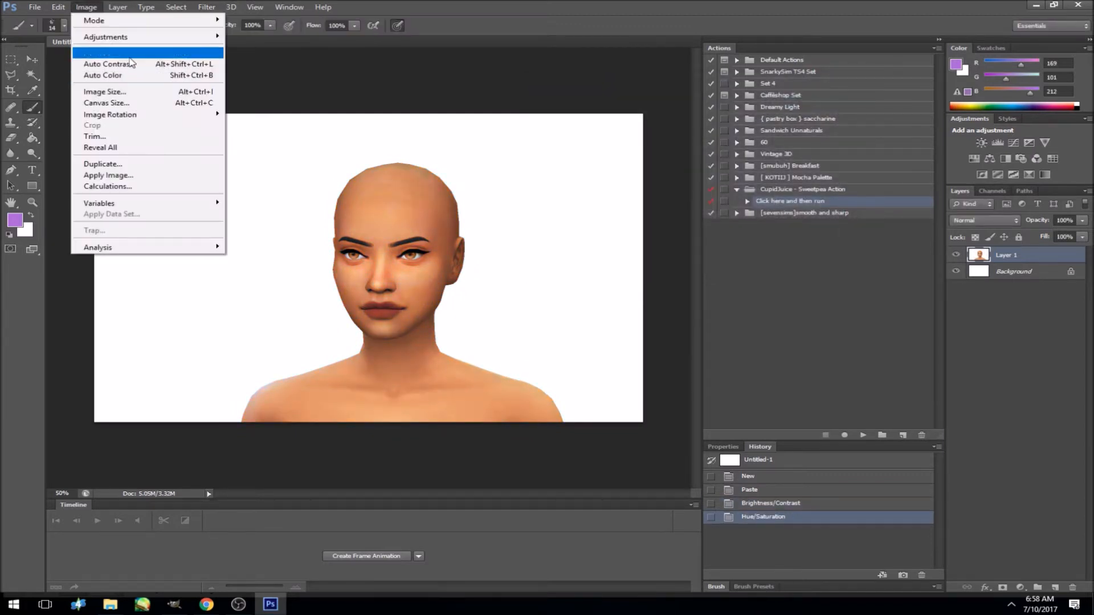
{"action": "mouse_move", "coordinate": [134, 38]}
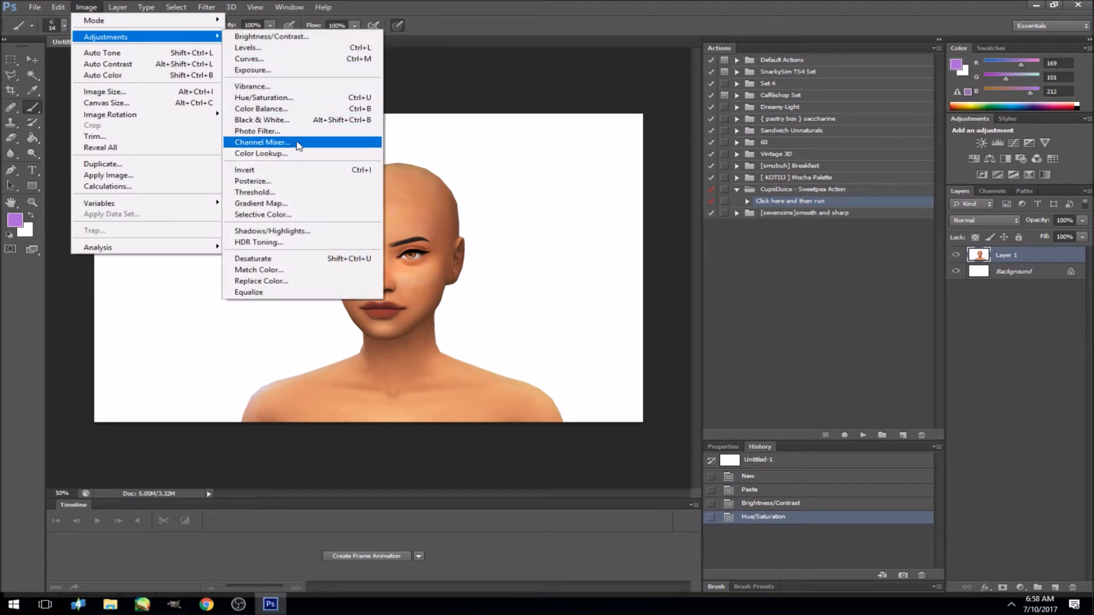
{"action": "left_click", "coordinate": [314, 59]}
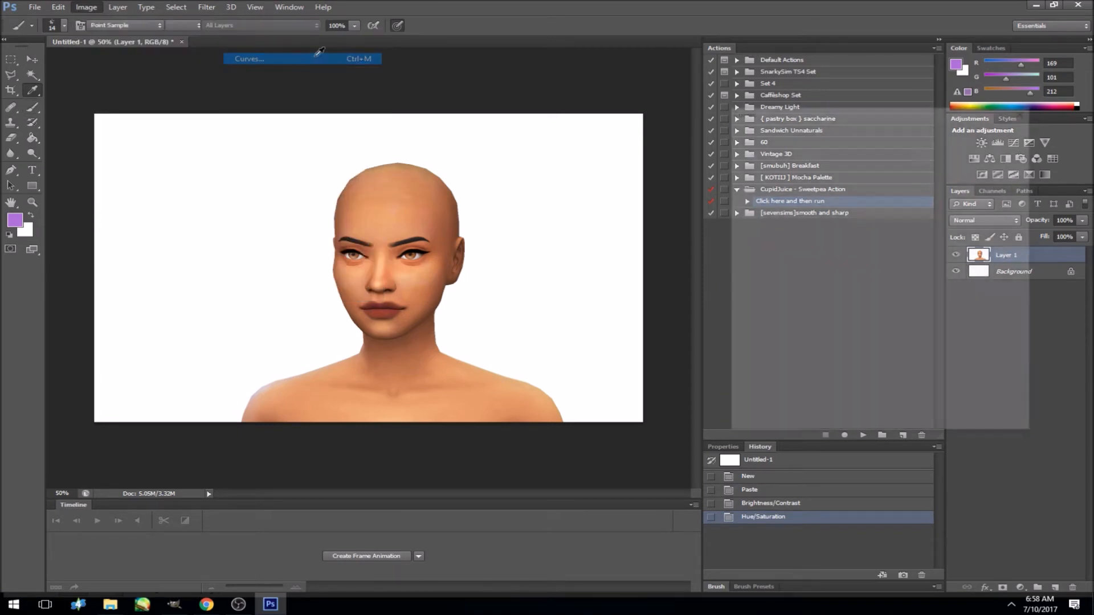
{"action": "mouse_move", "coordinate": [871, 237]}
{"action": "left_mouse_down"}
{"action": "mouse_move", "coordinate": [881, 243]}
{"action": "mouse_move", "coordinate": [855, 223]}
{"action": "mouse_move", "coordinate": [866, 232]}
{"action": "mouse_move", "coordinate": [881, 219]}
{"action": "left_mouse_up"}
{"action": "left_click_drag", "start_coordinate": [880, 219], "coordinate": [884, 217]}
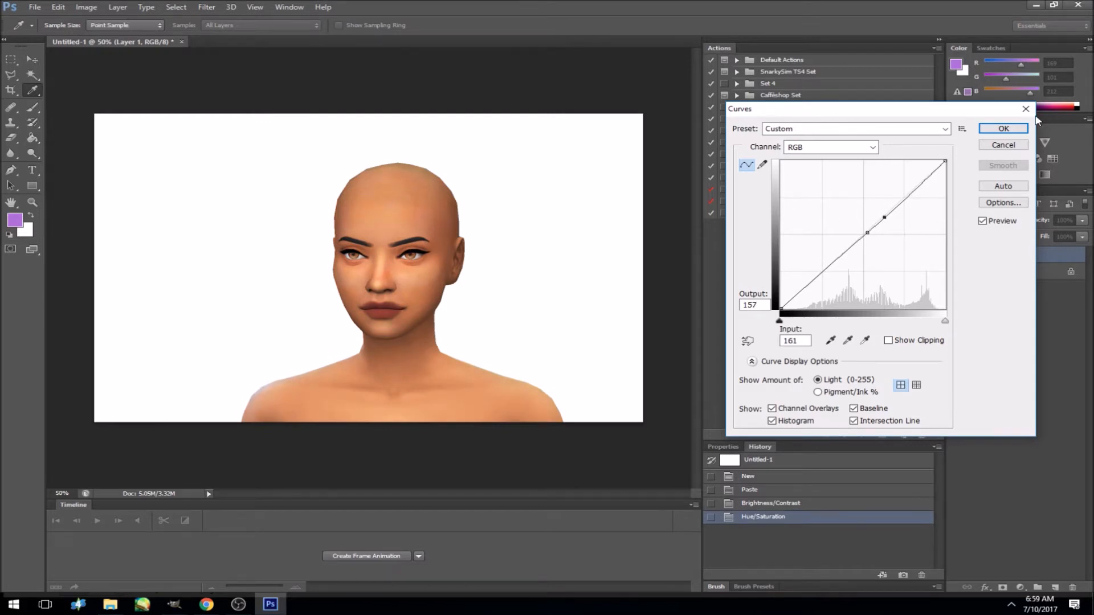
{"action": "left_click", "coordinate": [1022, 131]}
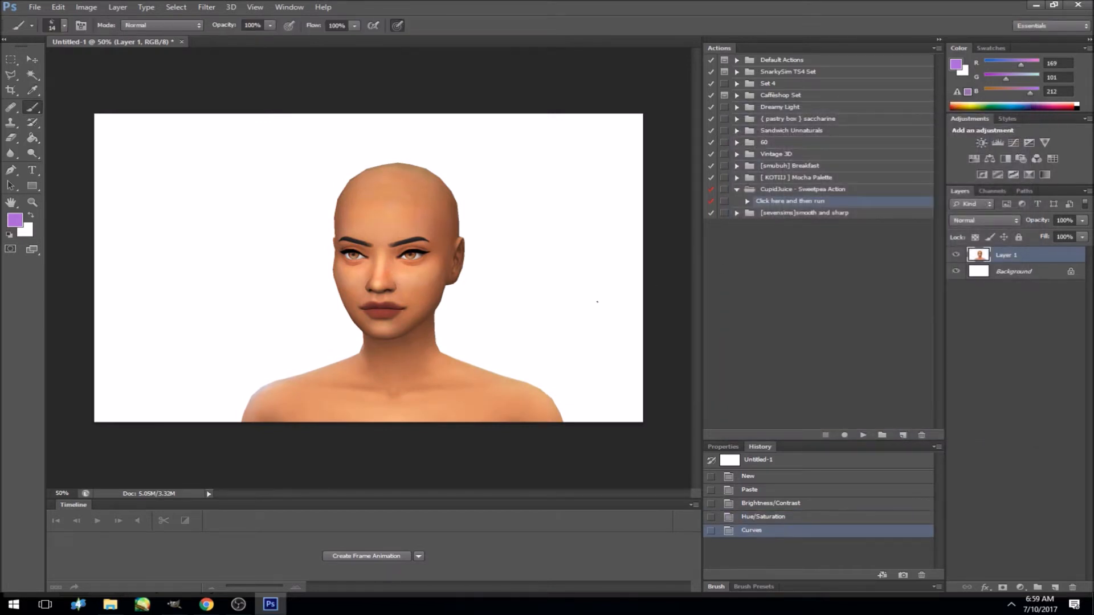
- Copy the whole adjusted portrait, switch to GIMP and paste it into the image as a new layer
{"action": "key", "text": "ctrl+a"}
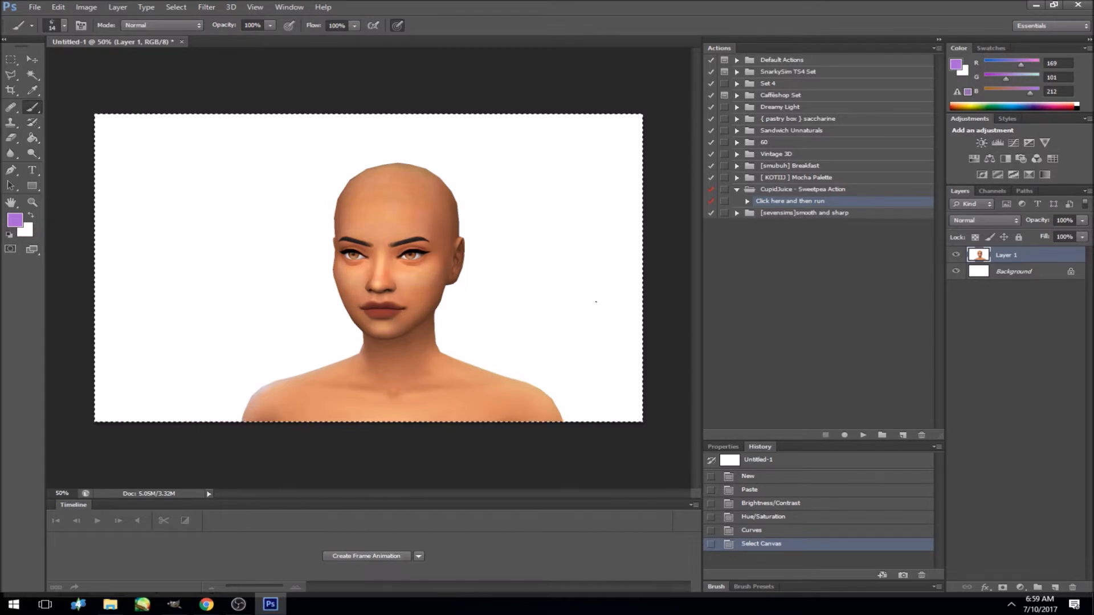
{"action": "left_click", "coordinate": [175, 604]}
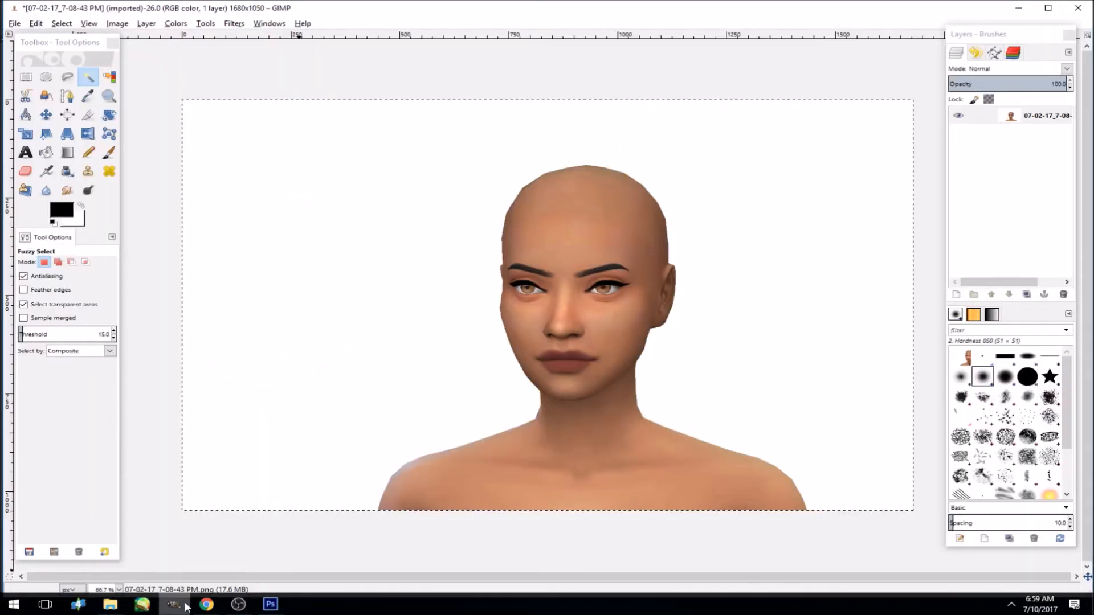
{"action": "key", "text": "ctrl+v"}
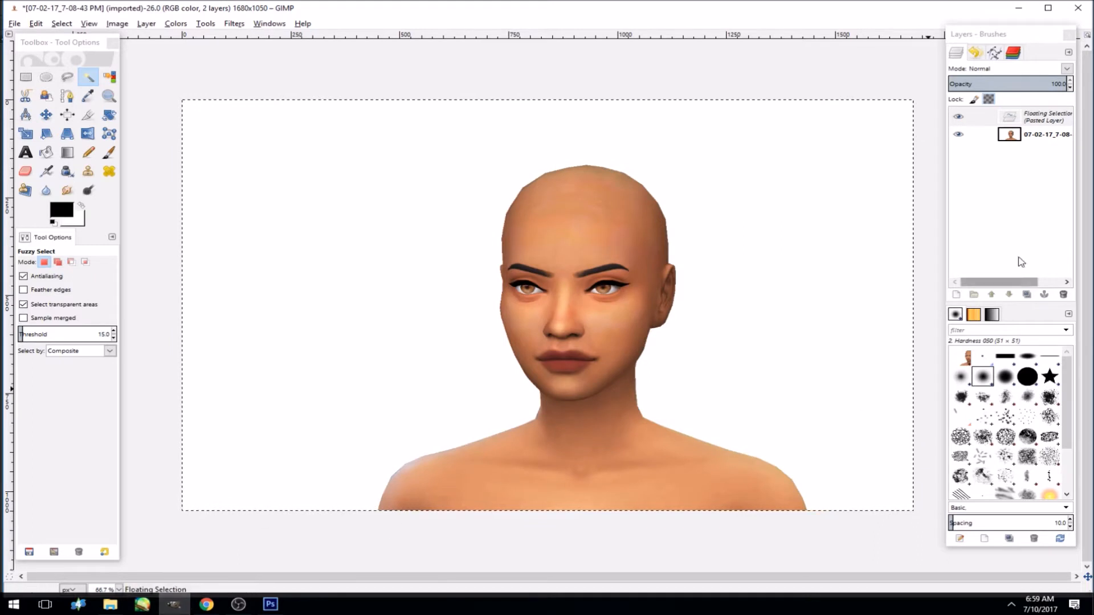
{"action": "left_click", "coordinate": [957, 295]}
{"action": "left_click", "coordinate": [957, 296]}
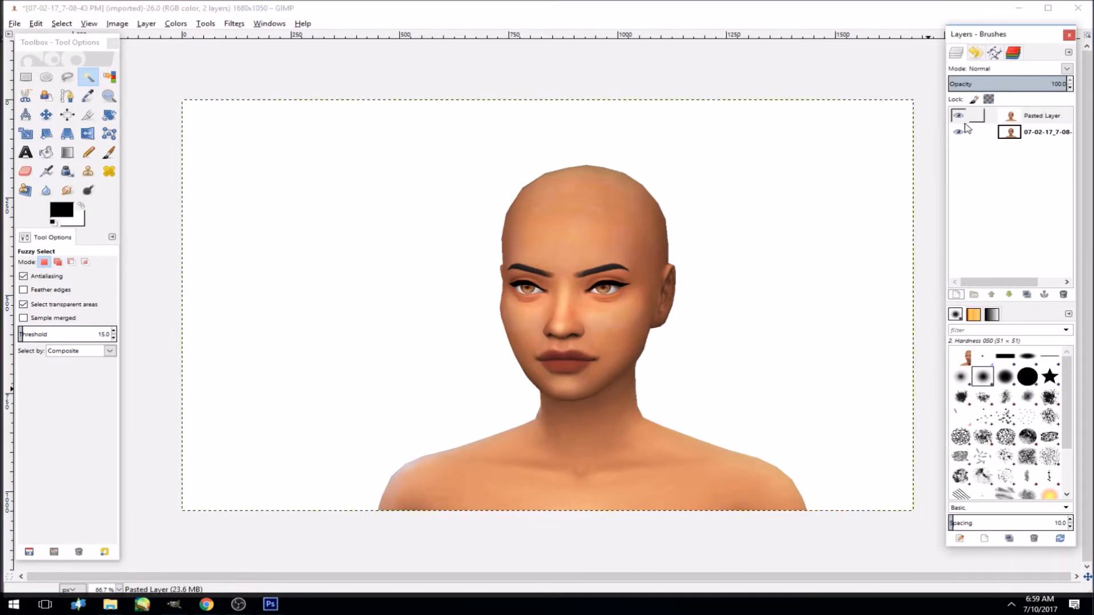
- Rename the original layer to og, hide it, and make Pasted Layer the active layer
{"action": "double_click", "coordinate": [1048, 134]}
{"action": "type", "text": "og"}
{"action": "key", "text": "Return"}
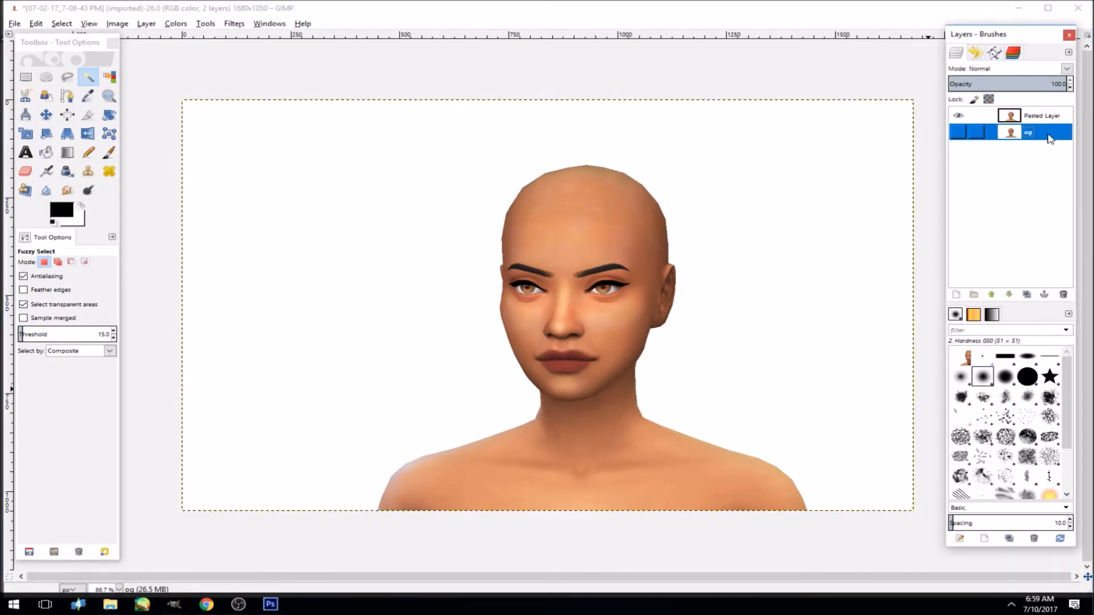
{"action": "left_click", "coordinate": [1029, 121]}
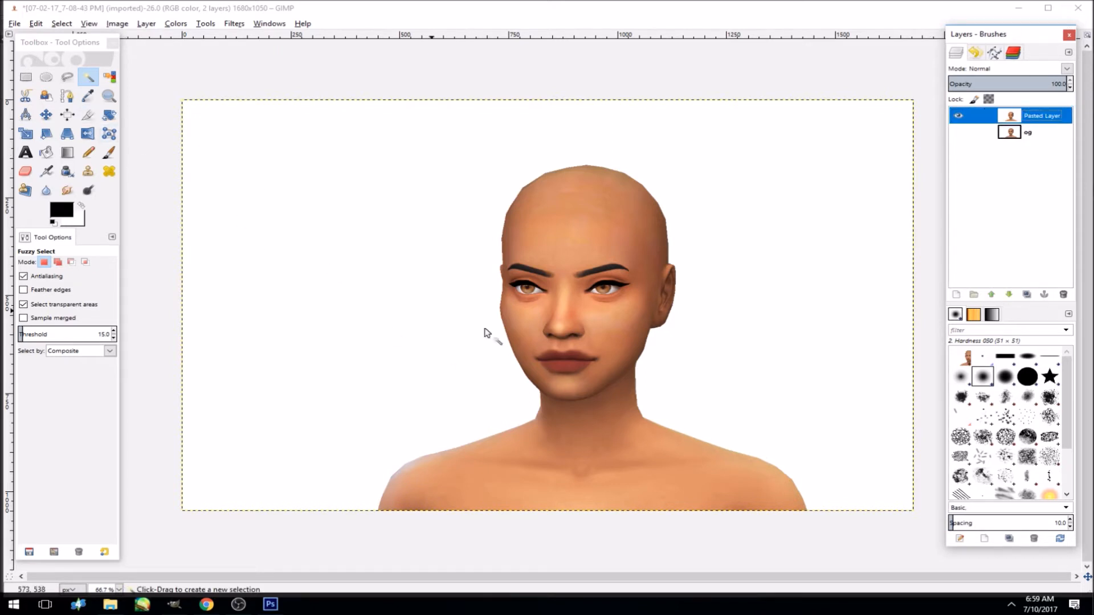
- Fuzzy-select the white background on Pasted Layer, cut it out and clear the selection
{"action": "left_click", "coordinate": [272, 297]}
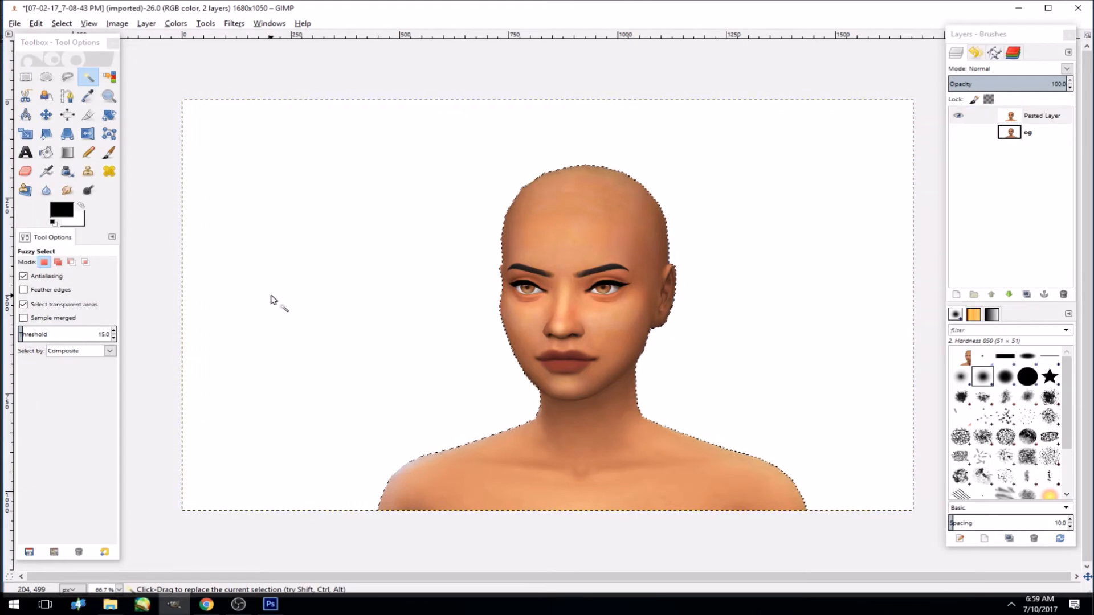
{"action": "key", "text": "ctrl+x"}
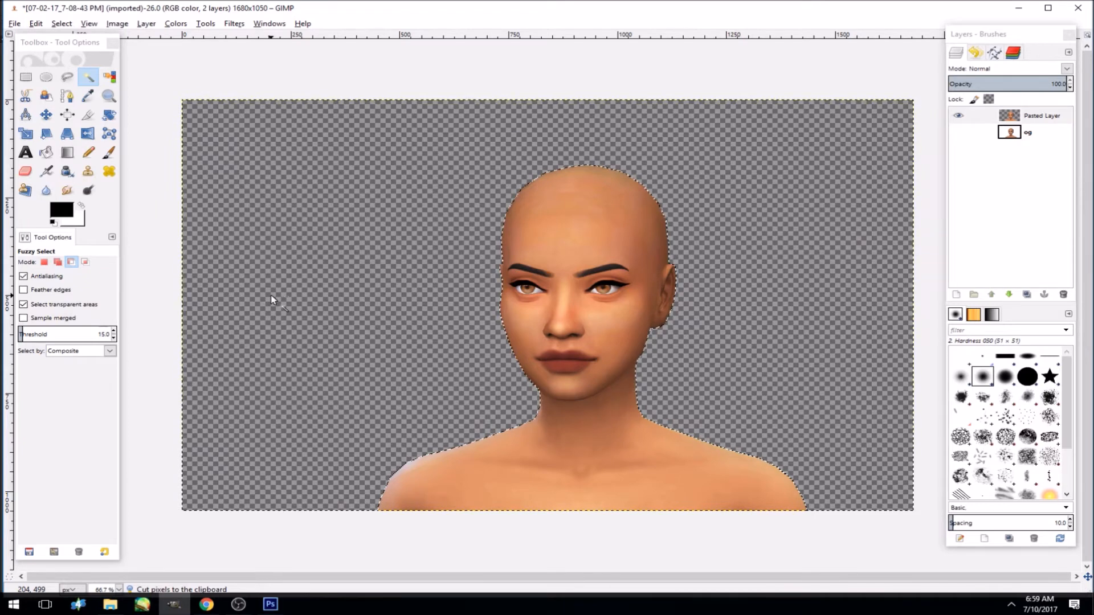
{"action": "left_click", "coordinate": [62, 23]}
{"action": "left_click", "coordinate": [79, 53]}
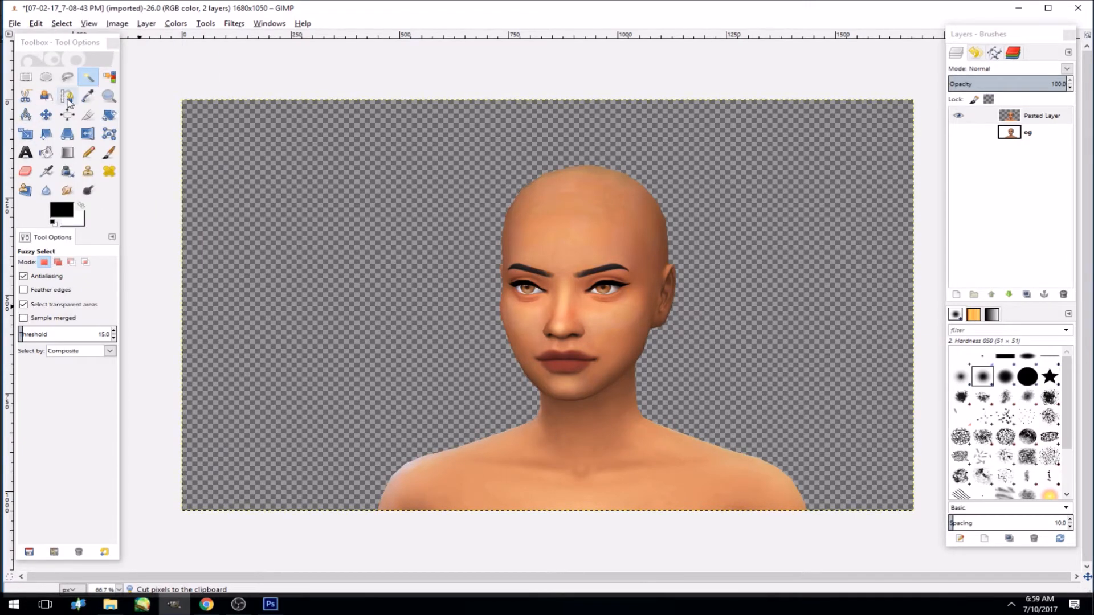
- Circle both shoulders and the neck corner in black on a temporary transparent layer, and delete that layer
{"action": "left_click", "coordinate": [109, 152]}
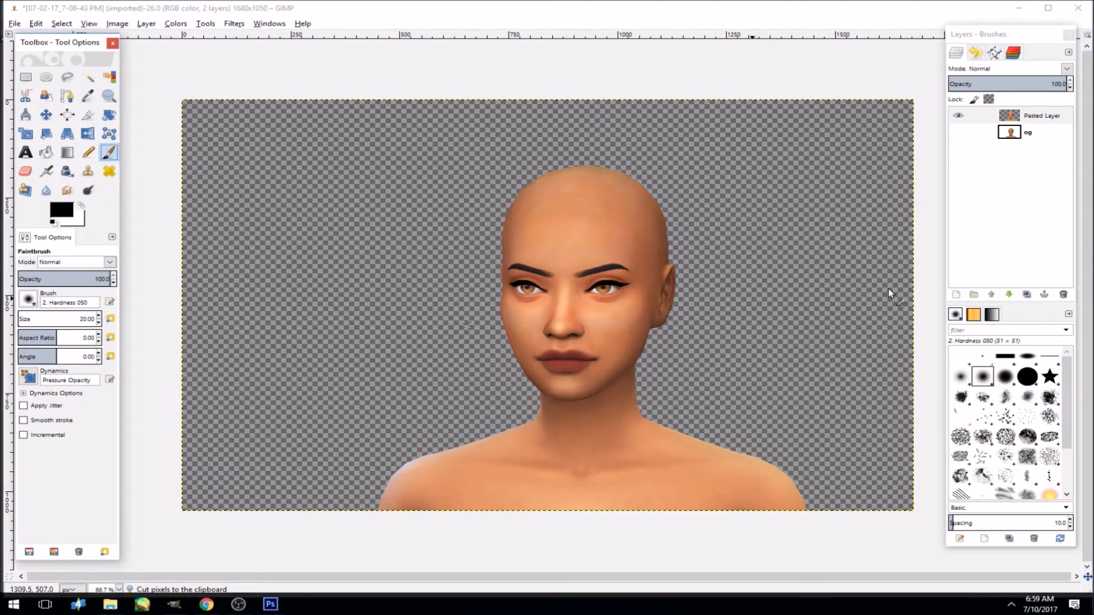
{"action": "left_click", "coordinate": [956, 294]}
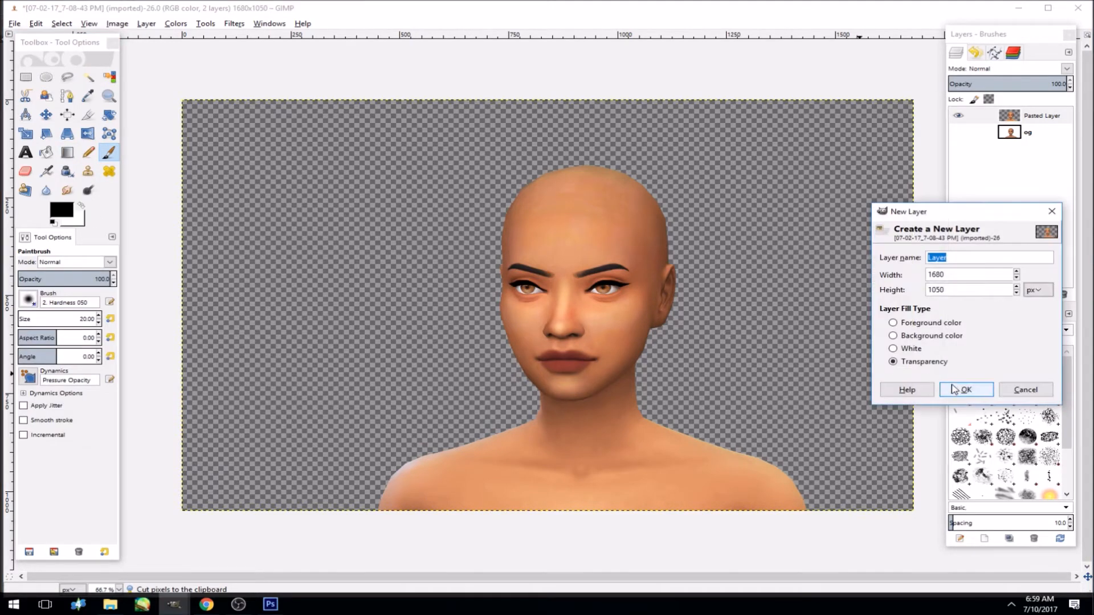
{"action": "left_click", "coordinate": [964, 386]}
{"action": "mouse_move", "coordinate": [431, 415]}
{"action": "left_mouse_down"}
{"action": "mouse_move", "coordinate": [369, 421]}
{"action": "mouse_move", "coordinate": [344, 508]}
{"action": "left_mouse_up"}
{"action": "mouse_move", "coordinate": [550, 509]}
{"action": "left_mouse_down"}
{"action": "mouse_move", "coordinate": [525, 431]}
{"action": "mouse_move", "coordinate": [476, 406]}
{"action": "mouse_move", "coordinate": [403, 405]}
{"action": "left_mouse_up"}
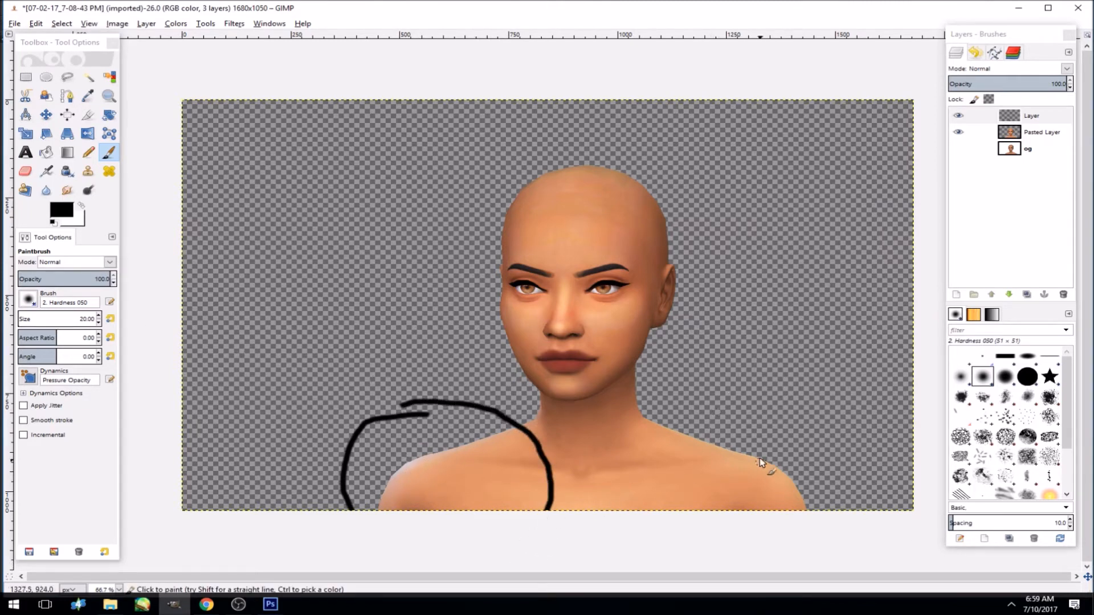
{"action": "left_click_drag", "start_coordinate": [674, 421], "coordinate": [739, 512]}
{"action": "left_click_drag", "start_coordinate": [849, 521], "coordinate": [733, 394]}
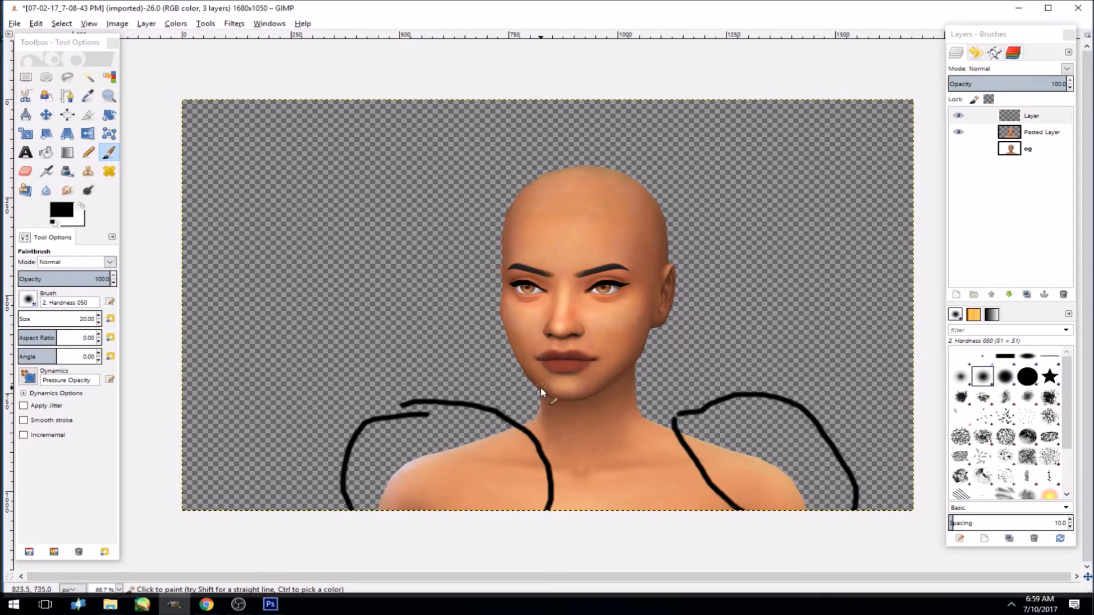
{"action": "mouse_move", "coordinate": [542, 394]}
{"action": "left_mouse_down"}
{"action": "mouse_move", "coordinate": [520, 425]}
{"action": "mouse_move", "coordinate": [557, 413]}
{"action": "mouse_move", "coordinate": [534, 402]}
{"action": "left_mouse_up"}
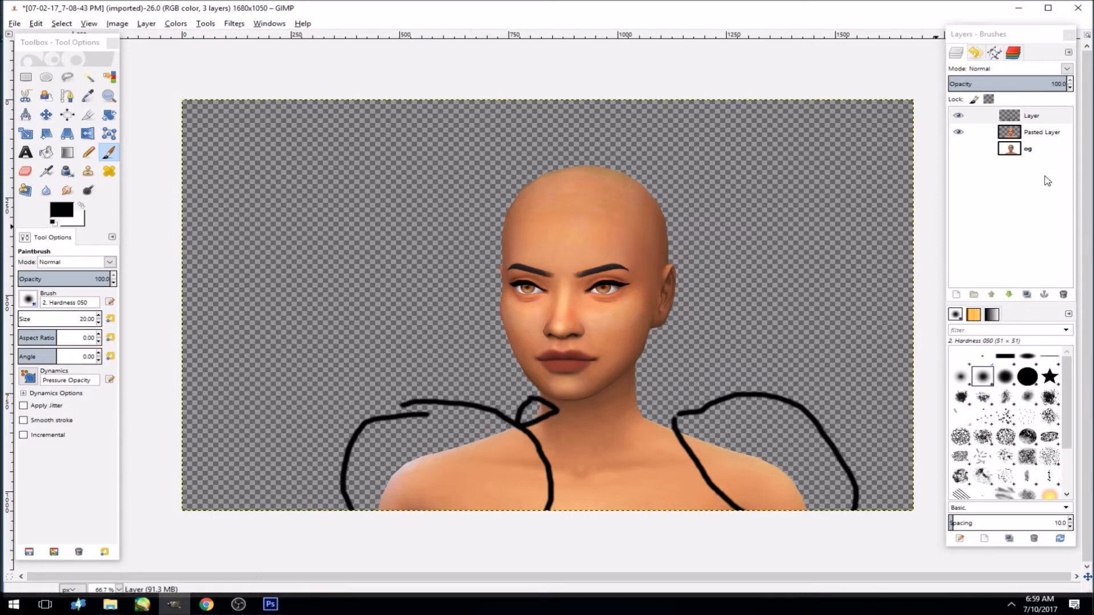
{"action": "left_click", "coordinate": [1023, 120]}
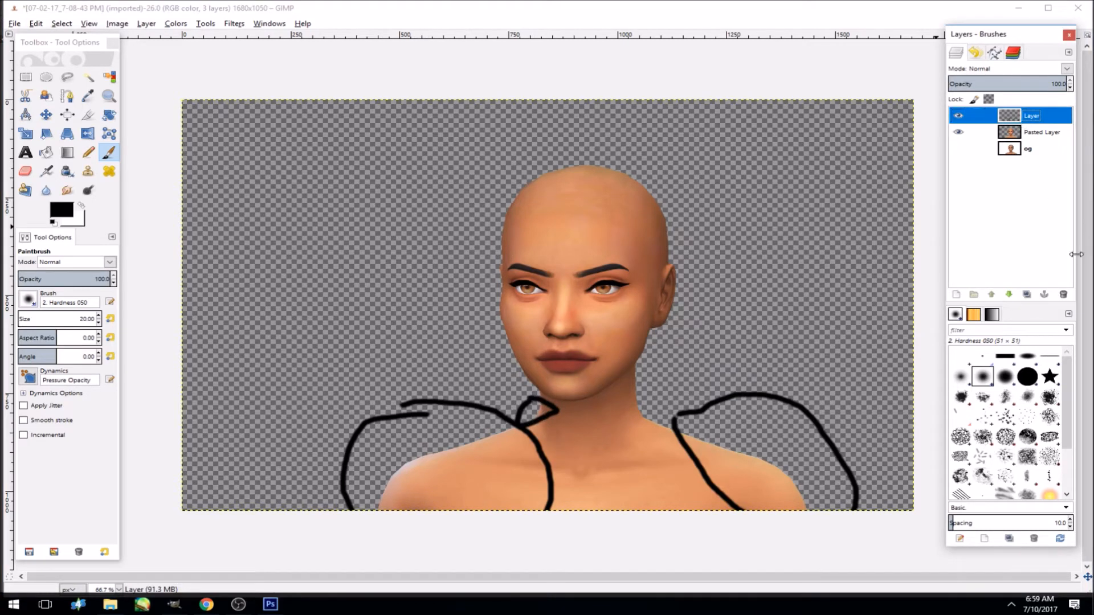
{"action": "left_click", "coordinate": [1063, 294]}
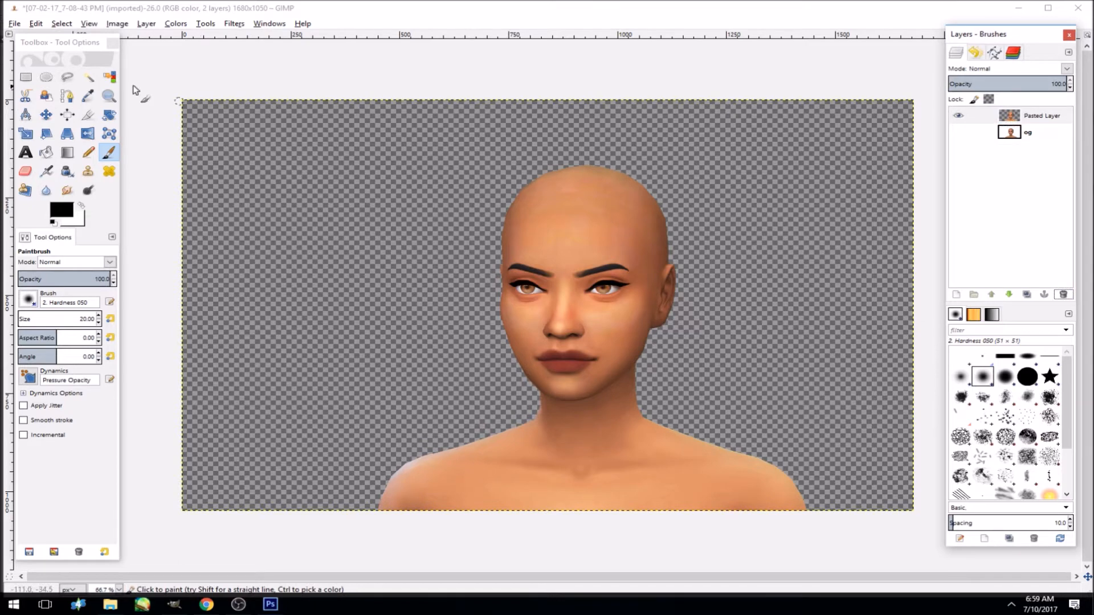
- Select the transparent area around the portrait with Fuzzy Select and invert the selection to cover the body
{"action": "left_click", "coordinate": [88, 77]}
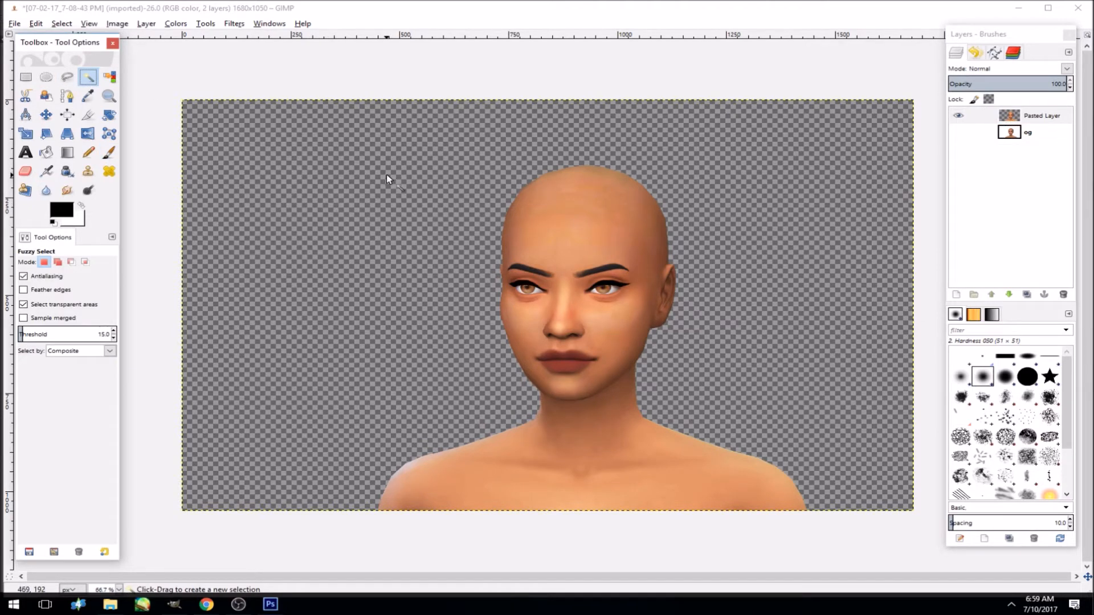
{"action": "left_click", "coordinate": [109, 95]}
{"action": "left_click", "coordinate": [376, 555]}
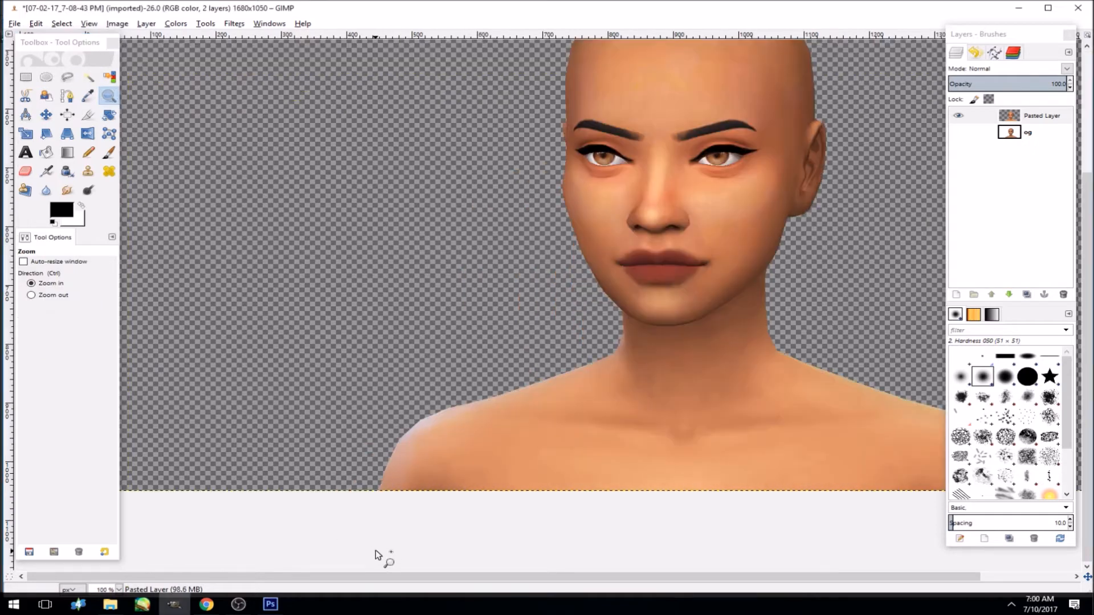
{"action": "left_click", "coordinate": [377, 554]}
{"action": "left_click", "coordinate": [89, 75]}
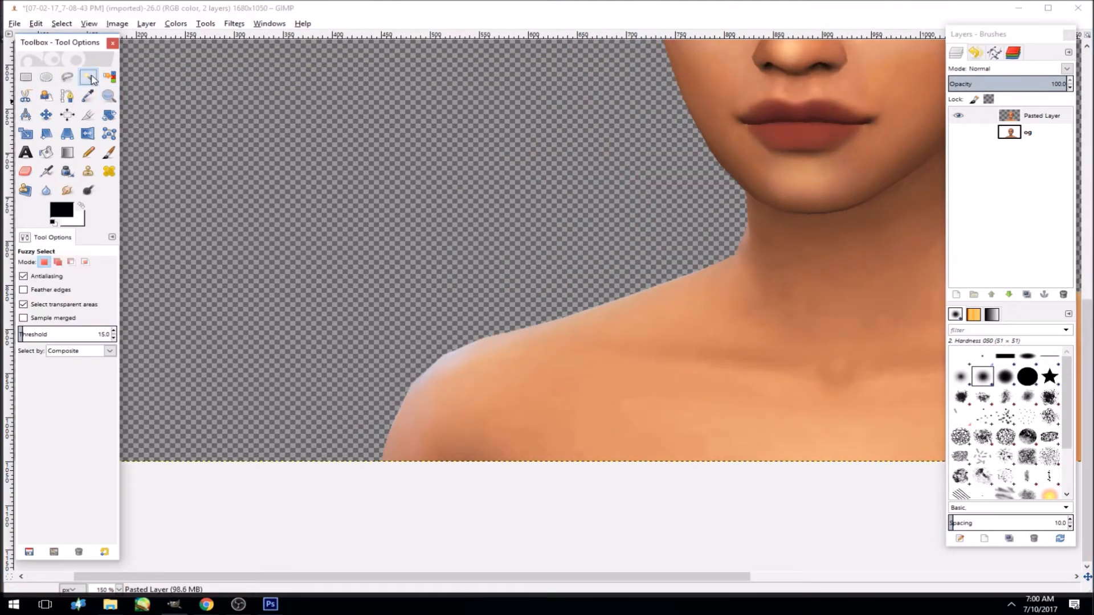
{"action": "left_click", "coordinate": [367, 161]}
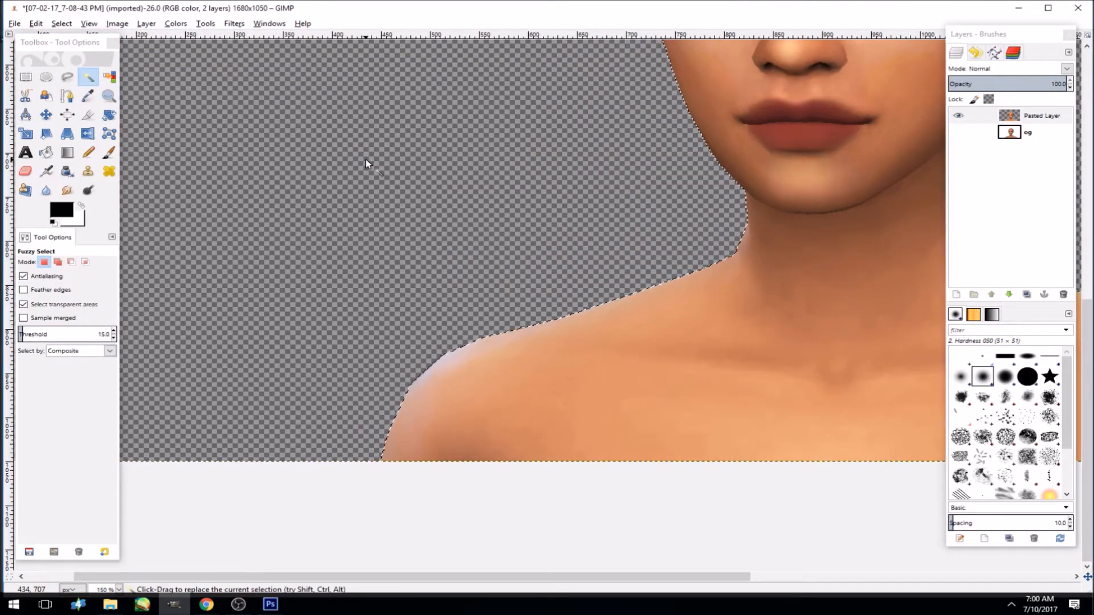
{"action": "left_click", "coordinate": [62, 24]}
{"action": "left_click", "coordinate": [79, 66]}
- Add a new transparent 1680 x 1050 px layer and sample the shoulder's skin tone from Pasted Layer as foreground color
{"action": "left_click", "coordinate": [956, 294]}
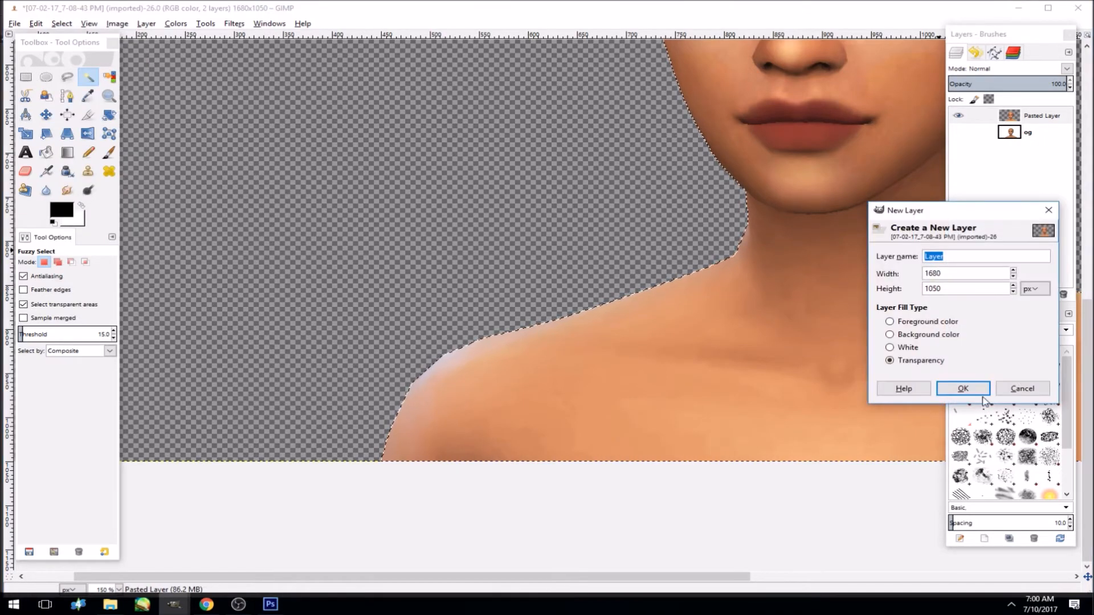
{"action": "left_click", "coordinate": [966, 385]}
{"action": "left_click", "coordinate": [1047, 136]}
{"action": "left_click", "coordinate": [88, 96]}
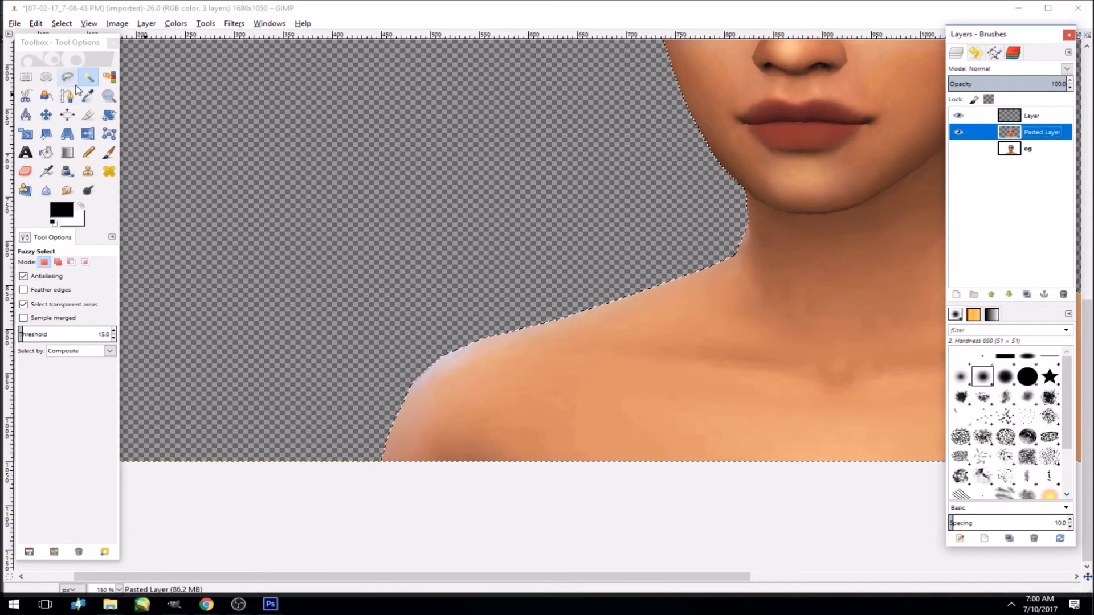
{"action": "left_click", "coordinate": [457, 369]}
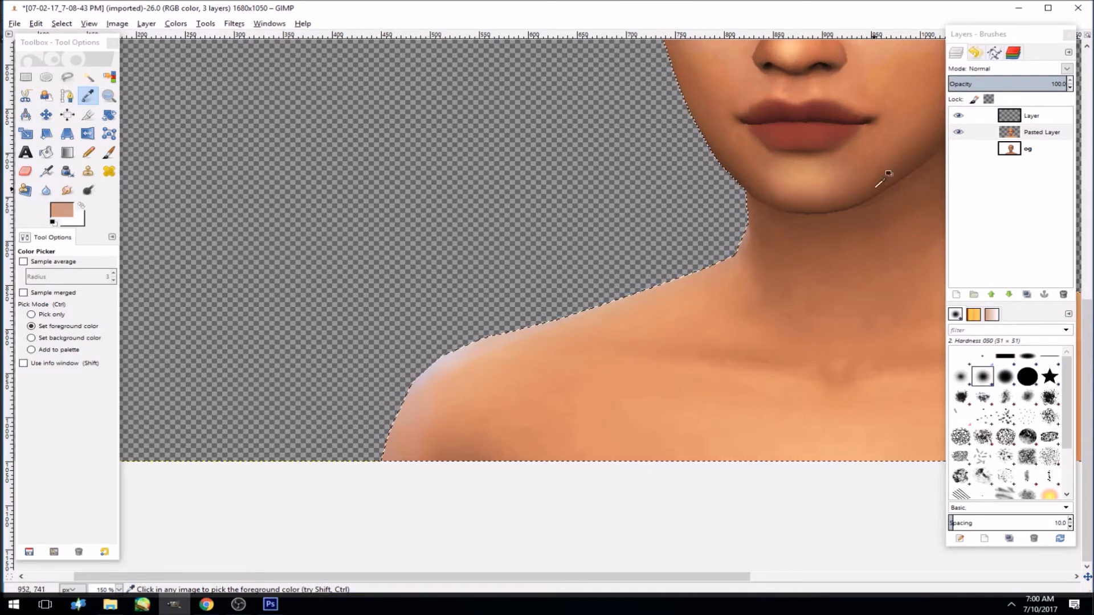
- Airbrush the pale shoulder edge on the new layer with the skin tone at size 118.53 and opacity 62
{"action": "left_click", "coordinate": [1026, 115]}
{"action": "left_click", "coordinate": [46, 171]}
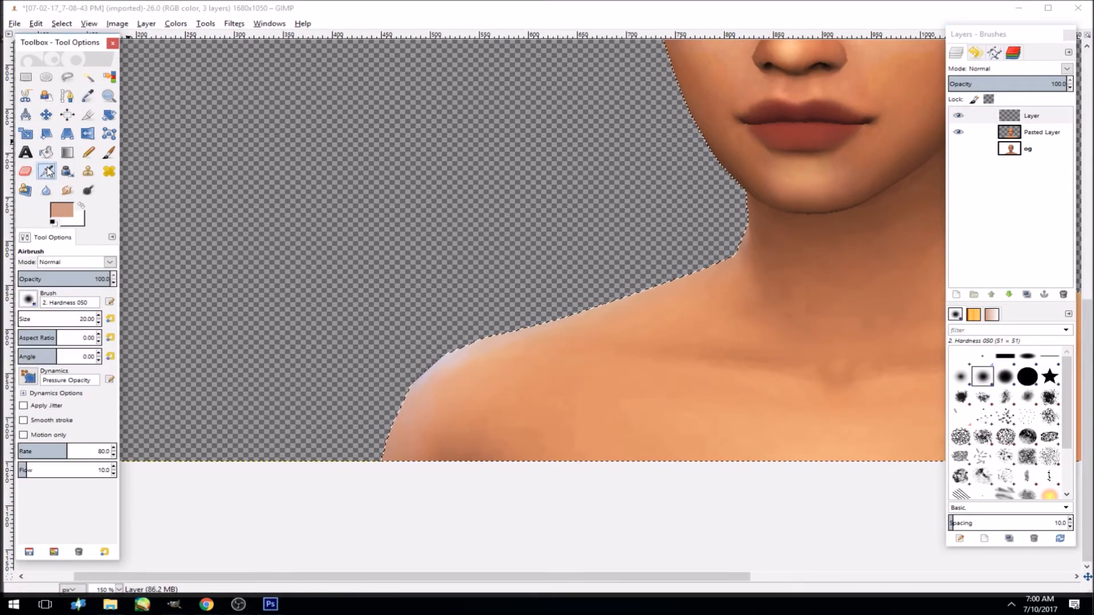
{"action": "left_click_drag", "start_coordinate": [23, 319], "coordinate": [80, 319]}
{"action": "left_click", "coordinate": [27, 317]}
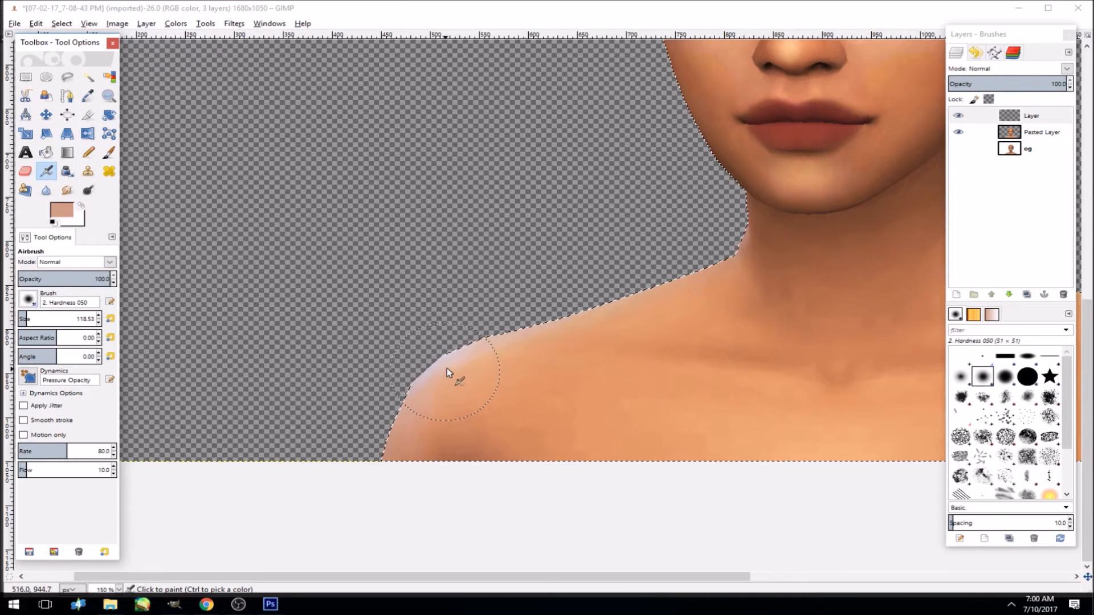
{"action": "left_click", "coordinate": [67, 279]}
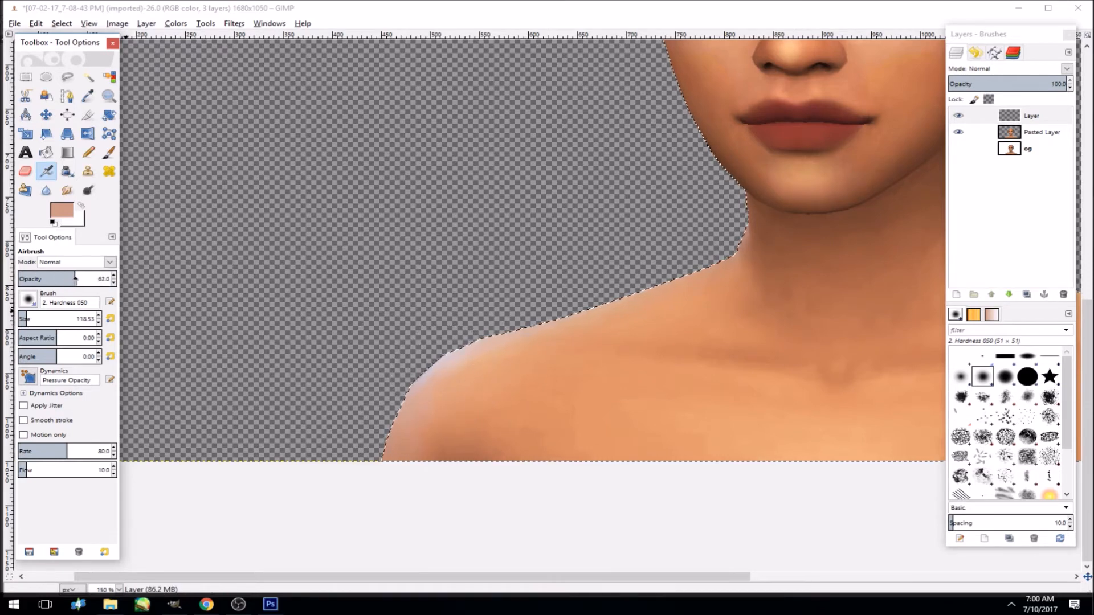
{"action": "mouse_move", "coordinate": [408, 386]}
{"action": "left_mouse_down"}
{"action": "mouse_move", "coordinate": [435, 354]}
{"action": "mouse_move", "coordinate": [462, 344]}
{"action": "mouse_move", "coordinate": [418, 379]}
{"action": "mouse_move", "coordinate": [465, 356]}
{"action": "left_mouse_up"}
{"action": "mouse_move", "coordinate": [381, 411]}
{"action": "left_mouse_down"}
{"action": "mouse_move", "coordinate": [541, 340]}
{"action": "mouse_move", "coordinate": [395, 426]}
{"action": "mouse_move", "coordinate": [464, 452]}
{"action": "mouse_move", "coordinate": [545, 323]}
{"action": "mouse_move", "coordinate": [439, 361]}
{"action": "mouse_move", "coordinate": [558, 315]}
{"action": "left_mouse_up"}
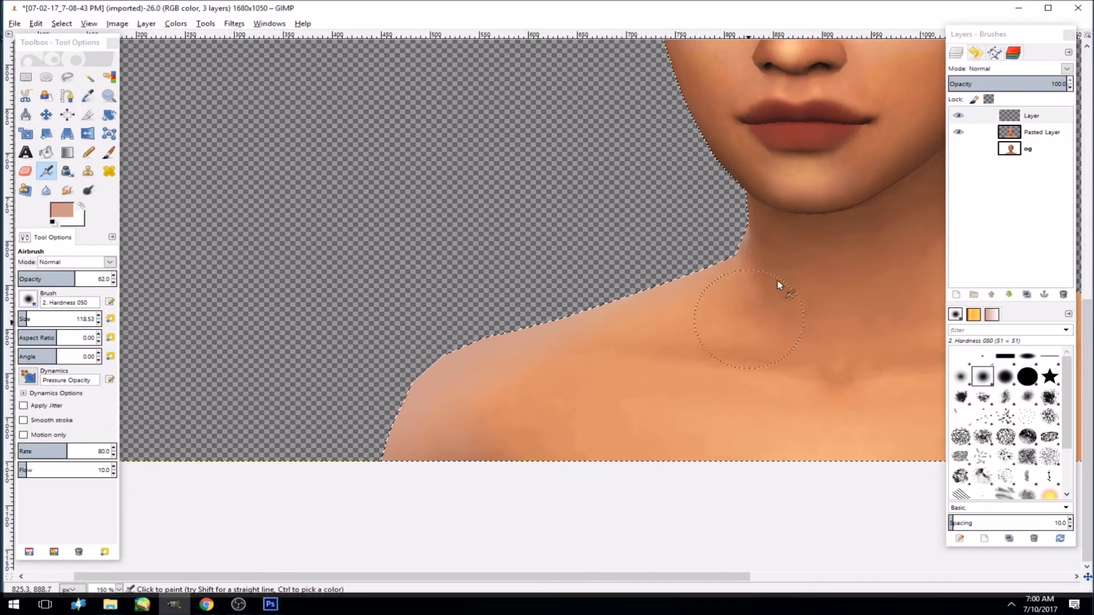
- Sample the dark brown neck shade from Pasted Layer as the foreground color and make the airbrush layer active again
{"action": "key", "text": "o"}
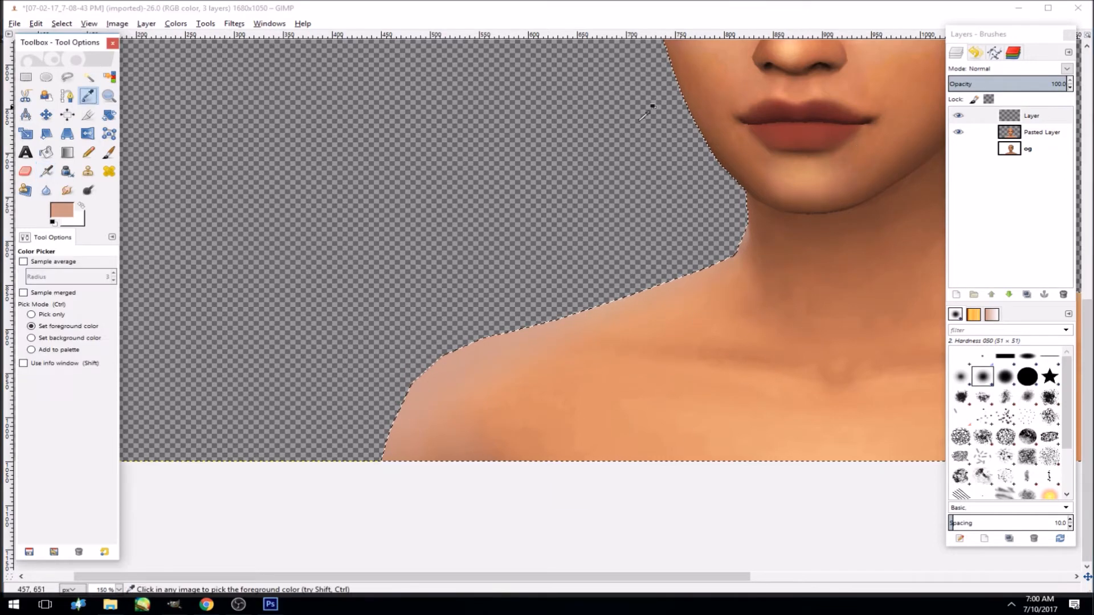
{"action": "left_click", "coordinate": [986, 139]}
{"action": "left_click", "coordinate": [775, 228]}
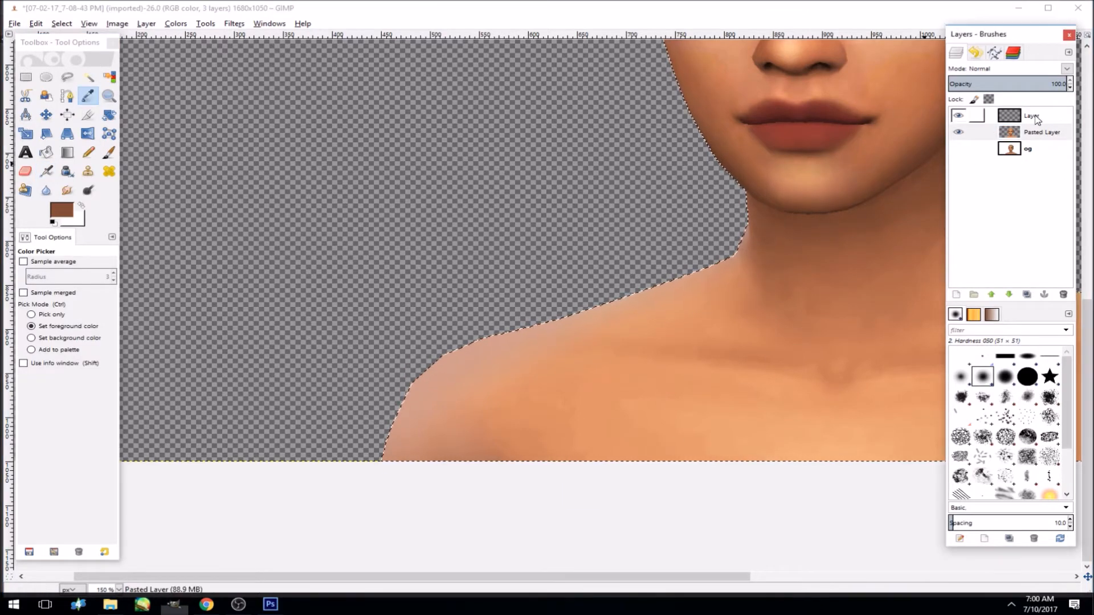
{"action": "left_click", "coordinate": [1031, 115]}
- Try airbrushing the shoulder edge with the dark brown tone at opacity 62, and undo the stroke
{"action": "left_click", "coordinate": [47, 171]}
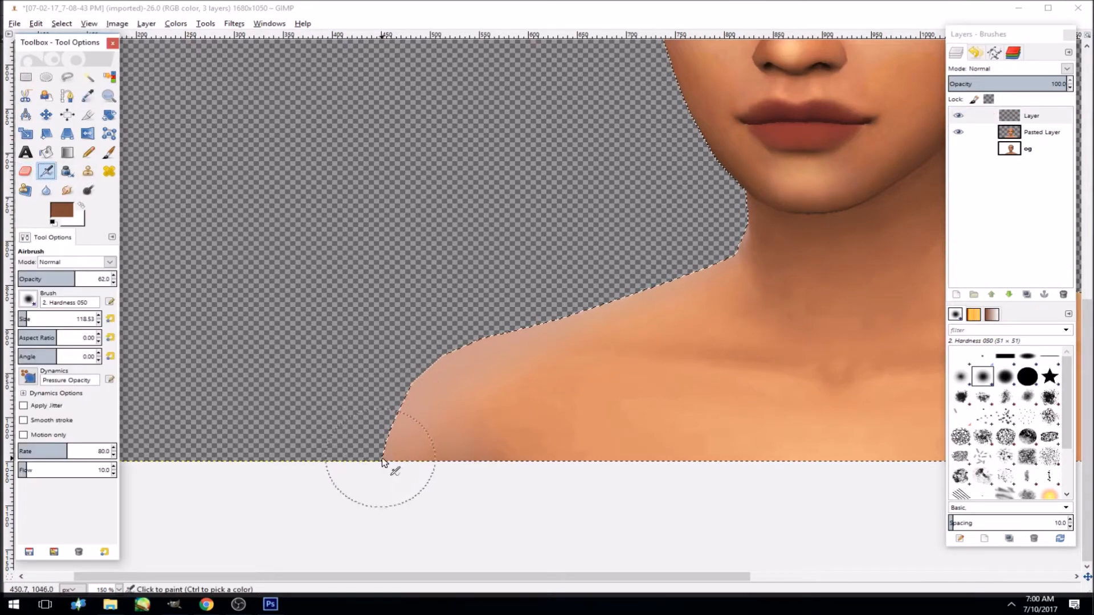
{"action": "left_click_drag", "start_coordinate": [428, 381], "coordinate": [570, 330]}
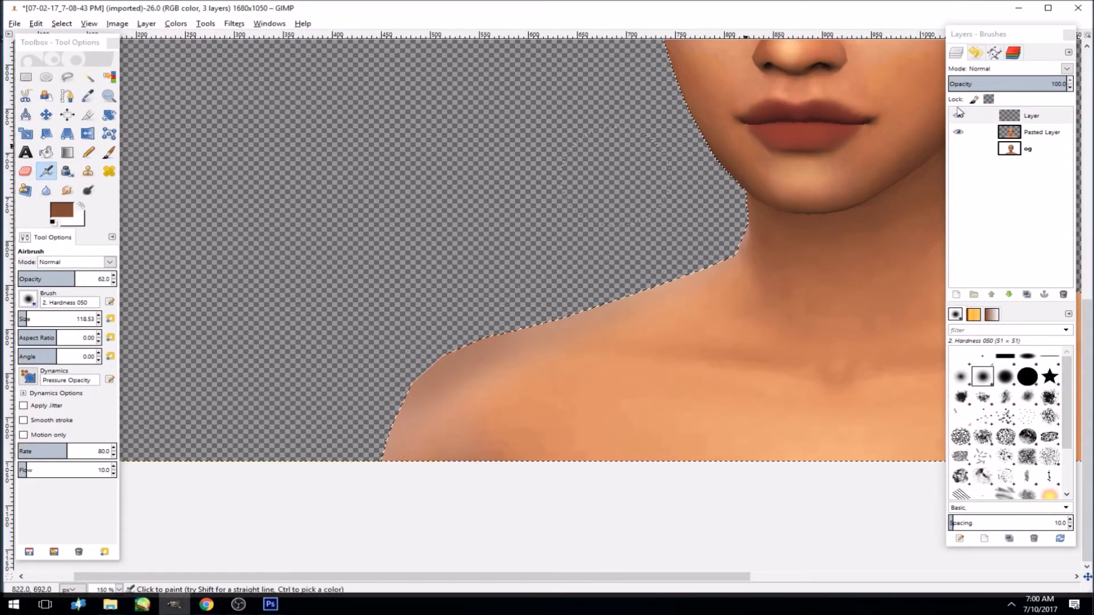
{"action": "key", "text": "ctrl+z"}
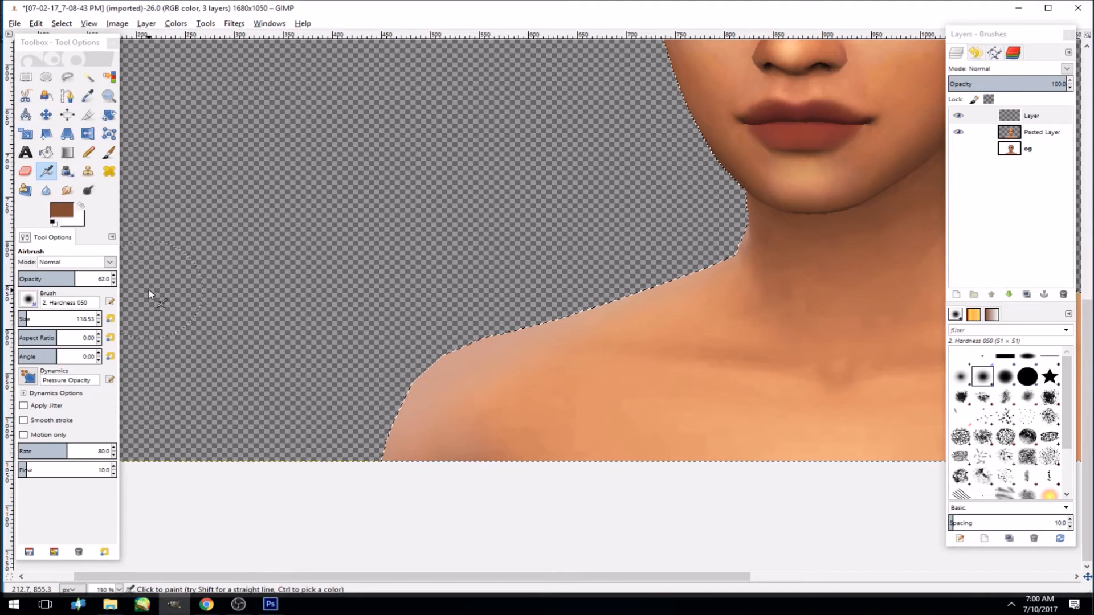
- Merge the airbrush layer down into Pasted Layer and darken the shoulder edge with the Airbrush in Multiply mode at opacity 22.5
{"action": "right_click", "coordinate": [1036, 118]}
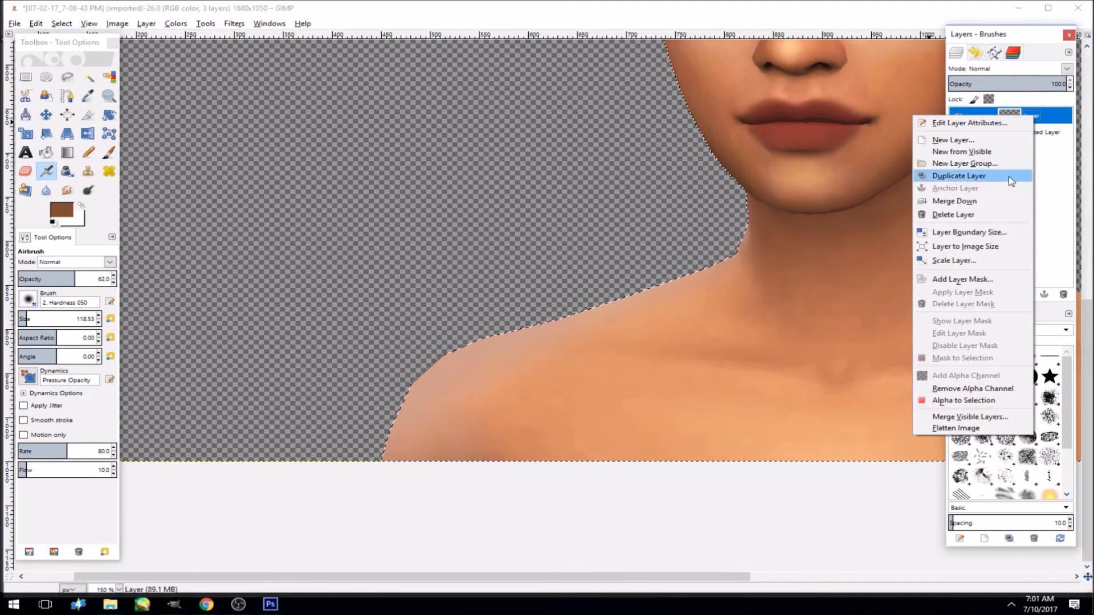
{"action": "left_click", "coordinate": [996, 201]}
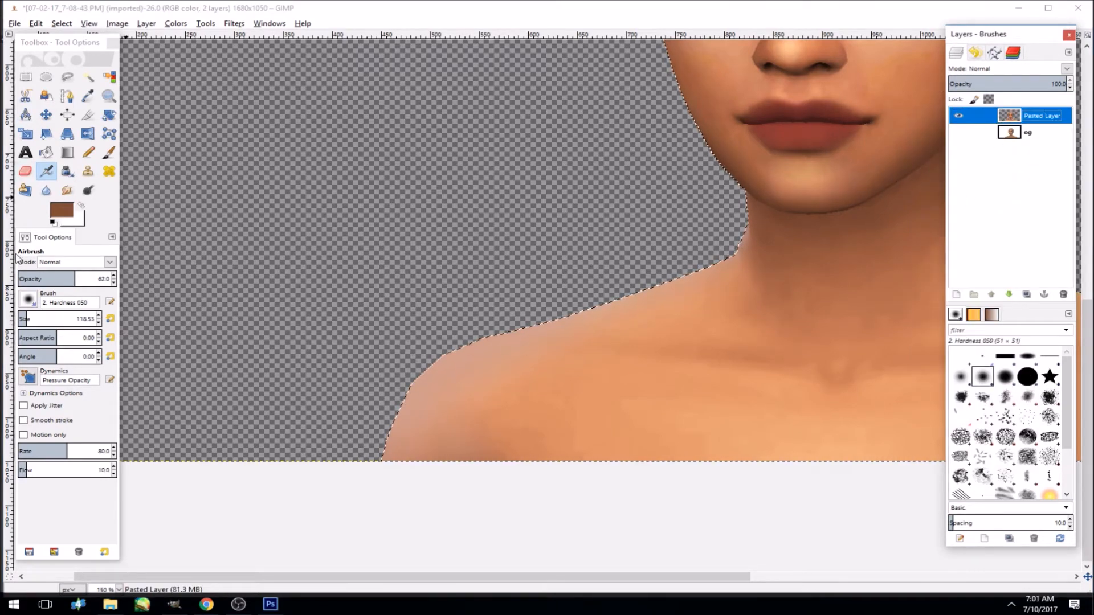
{"action": "left_click", "coordinate": [109, 262]}
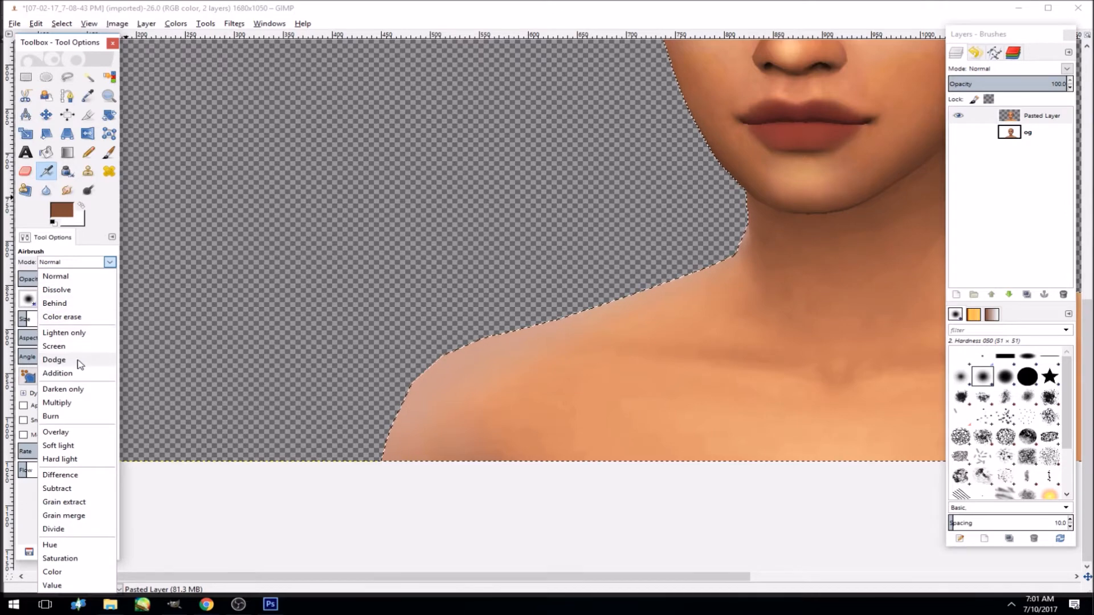
{"action": "left_click", "coordinate": [77, 403]}
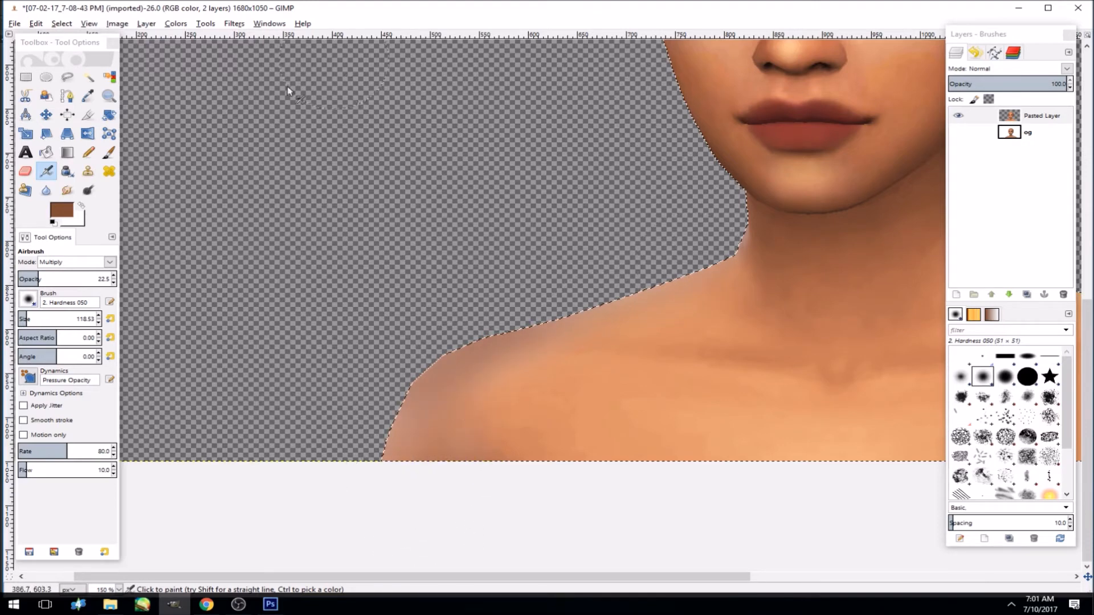
- Sample the shoulder's orange skin tone and airbrush it over the shoulder and upper chest in Normal mode at opacity 22.5
{"action": "left_click", "coordinate": [88, 96]}
{"action": "left_click", "coordinate": [490, 386]}
{"action": "key", "text": "a"}
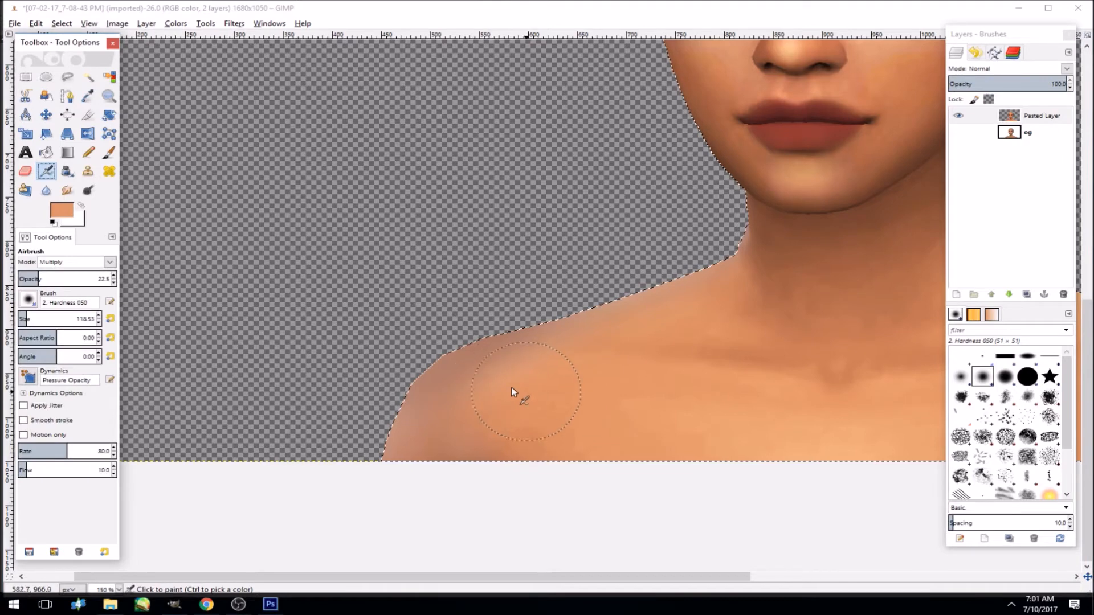
{"action": "left_click", "coordinate": [77, 263]}
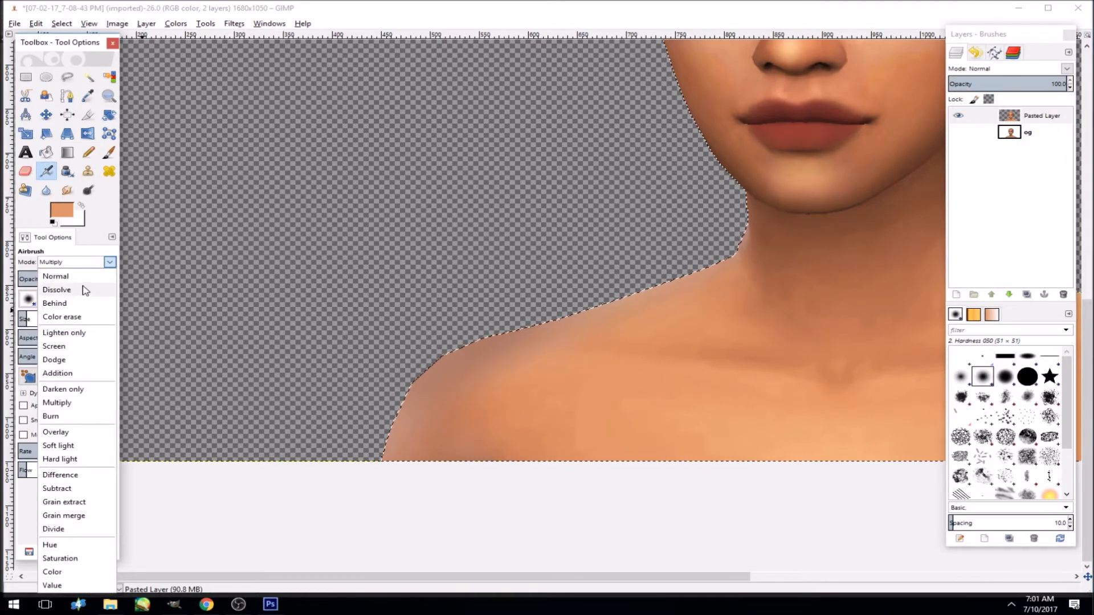
{"action": "left_click", "coordinate": [62, 276]}
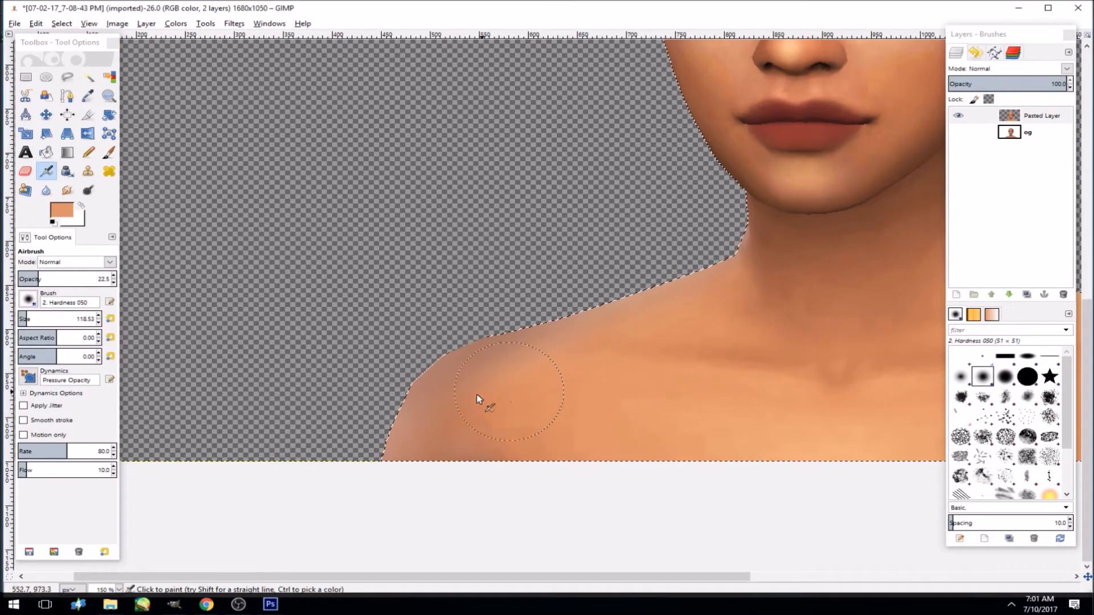
{"action": "mouse_move", "coordinate": [455, 449]}
{"action": "left_mouse_down"}
{"action": "mouse_move", "coordinate": [509, 387]}
{"action": "mouse_move", "coordinate": [458, 451]}
{"action": "mouse_move", "coordinate": [549, 397]}
{"action": "mouse_move", "coordinate": [460, 431]}
{"action": "mouse_move", "coordinate": [446, 449]}
{"action": "mouse_move", "coordinate": [529, 397]}
{"action": "mouse_move", "coordinate": [437, 422]}
{"action": "mouse_move", "coordinate": [496, 373]}
{"action": "mouse_move", "coordinate": [406, 451]}
{"action": "mouse_move", "coordinate": [536, 351]}
{"action": "mouse_move", "coordinate": [383, 449]}
{"action": "mouse_move", "coordinate": [531, 338]}
{"action": "mouse_move", "coordinate": [454, 410]}
{"action": "mouse_move", "coordinate": [564, 343]}
{"action": "mouse_move", "coordinate": [462, 373]}
{"action": "mouse_move", "coordinate": [428, 478]}
{"action": "mouse_move", "coordinate": [588, 425]}
{"action": "mouse_move", "coordinate": [457, 478]}
{"action": "mouse_move", "coordinate": [598, 461]}
{"action": "left_mouse_up"}
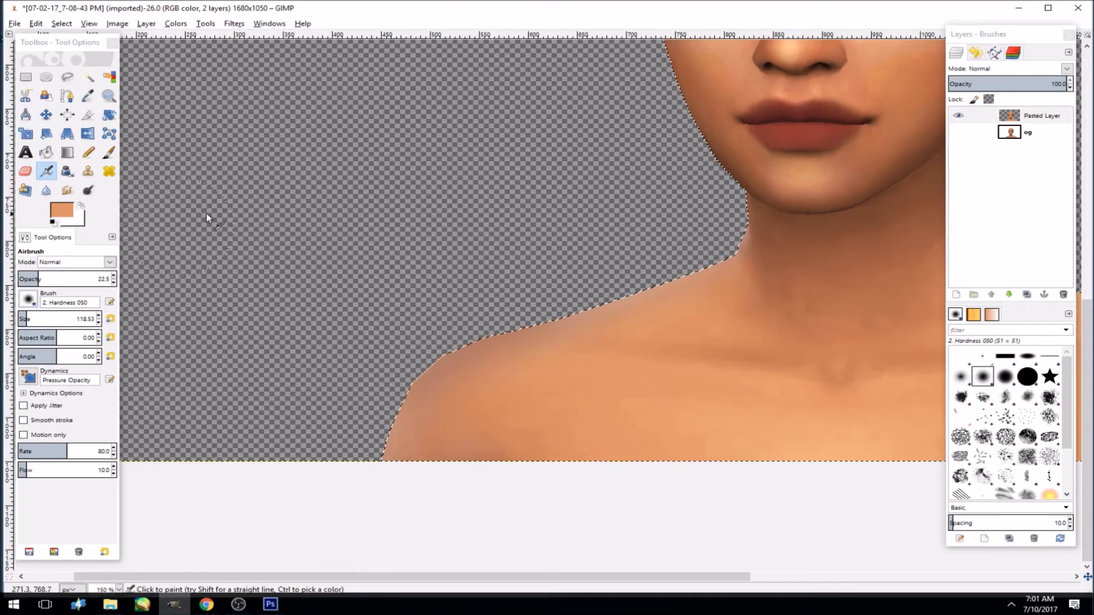
- Sample a lighter skin tone and airbrush it along the shoulder edge from the arm towards the neck
{"action": "left_click", "coordinate": [87, 95]}
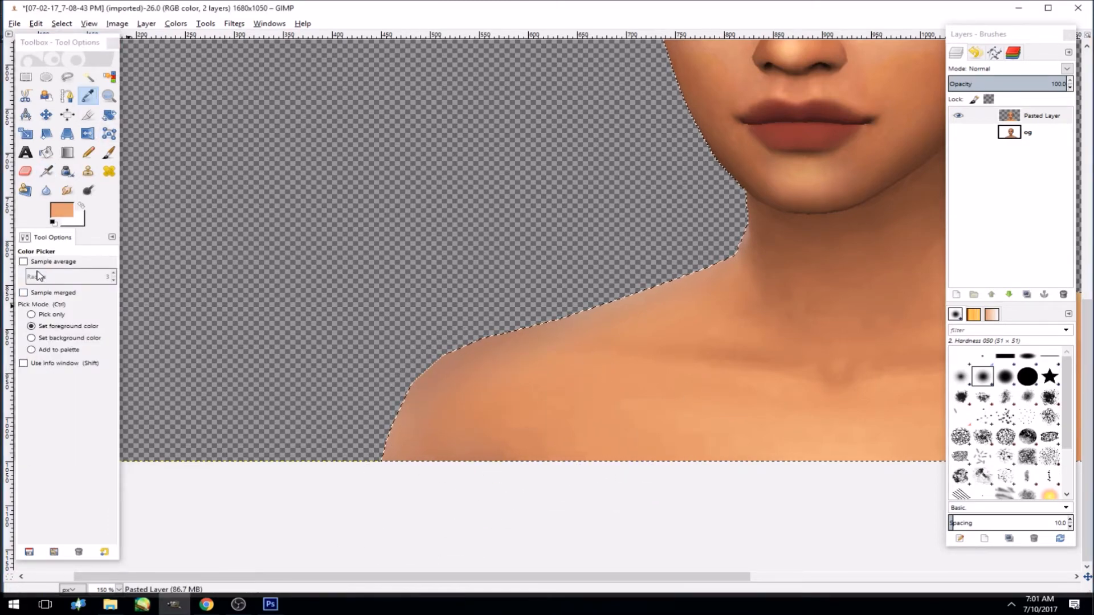
{"action": "left_click", "coordinate": [46, 171]}
{"action": "mouse_move", "coordinate": [472, 436]}
{"action": "left_mouse_down"}
{"action": "mouse_move", "coordinate": [431, 474]}
{"action": "mouse_move", "coordinate": [455, 494]}
{"action": "mouse_move", "coordinate": [500, 462]}
{"action": "mouse_move", "coordinate": [393, 459]}
{"action": "left_mouse_up"}
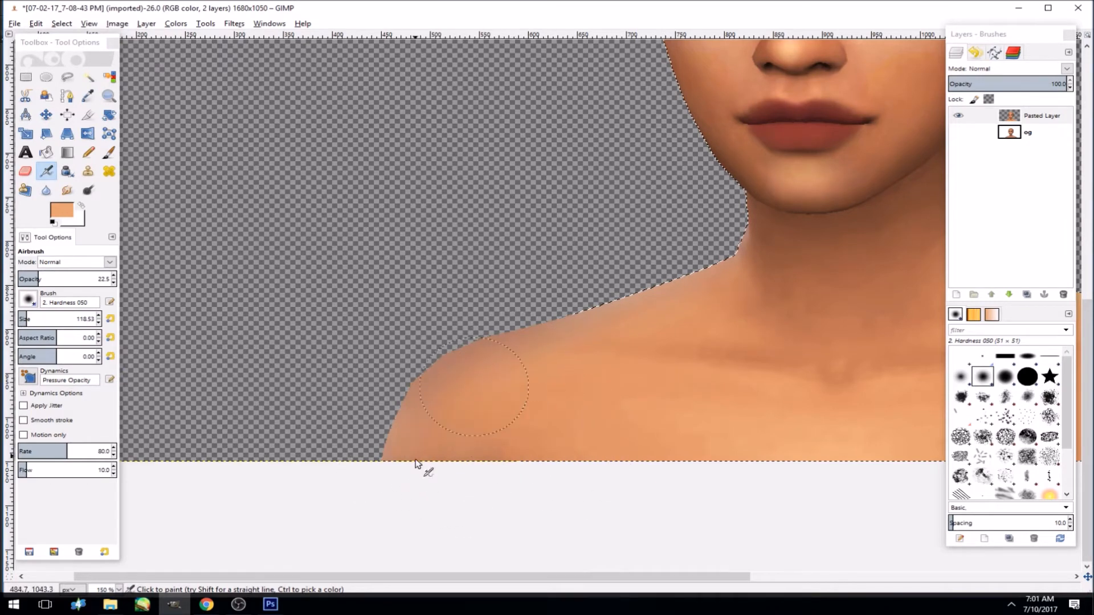
{"action": "mouse_move", "coordinate": [455, 402]}
{"action": "left_mouse_down"}
{"action": "mouse_move", "coordinate": [540, 340]}
{"action": "mouse_move", "coordinate": [655, 315]}
{"action": "mouse_move", "coordinate": [647, 323]}
{"action": "left_mouse_up"}
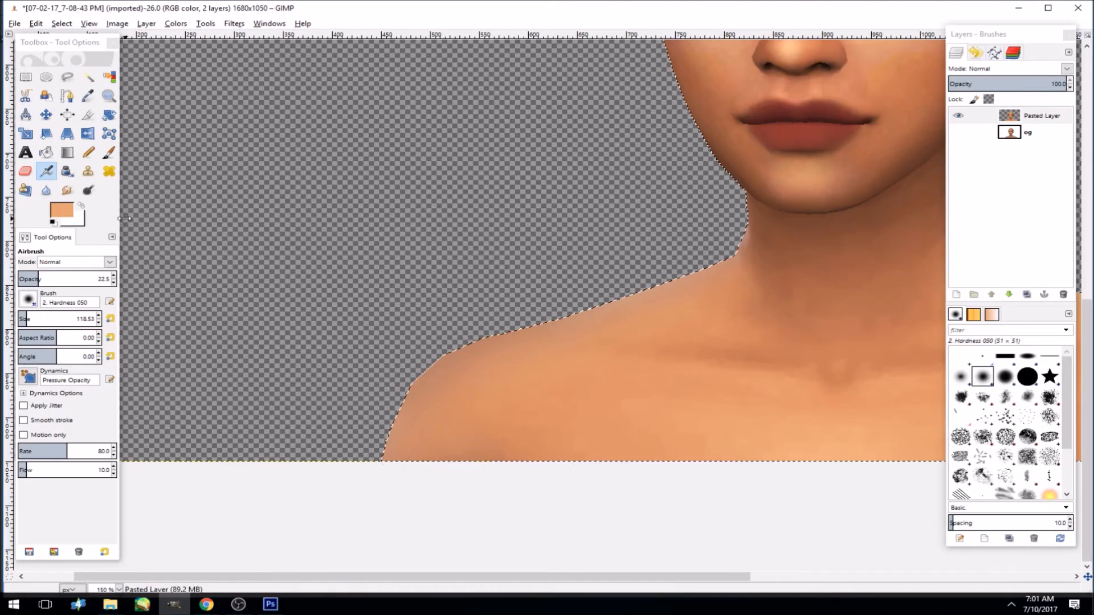
- Remove the selection around the body with the whole portrait in view
{"action": "left_click", "coordinate": [109, 96]}
{"action": "left_click", "coordinate": [46, 294]}
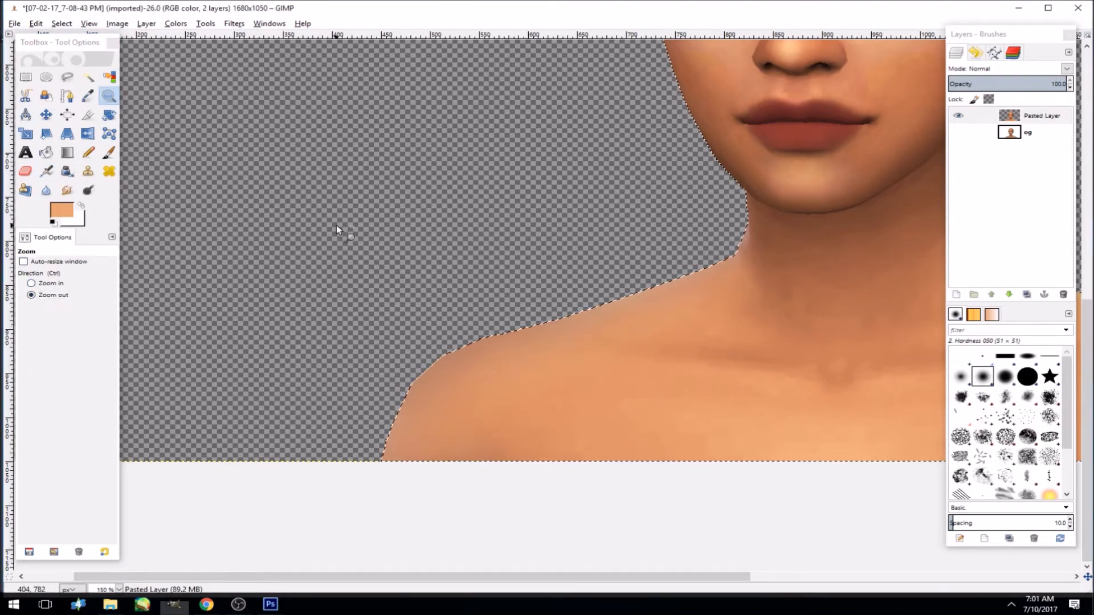
{"action": "left_click", "coordinate": [339, 231]}
{"action": "left_click", "coordinate": [336, 229]}
{"action": "left_click", "coordinate": [62, 23]}
{"action": "left_click", "coordinate": [74, 53]}
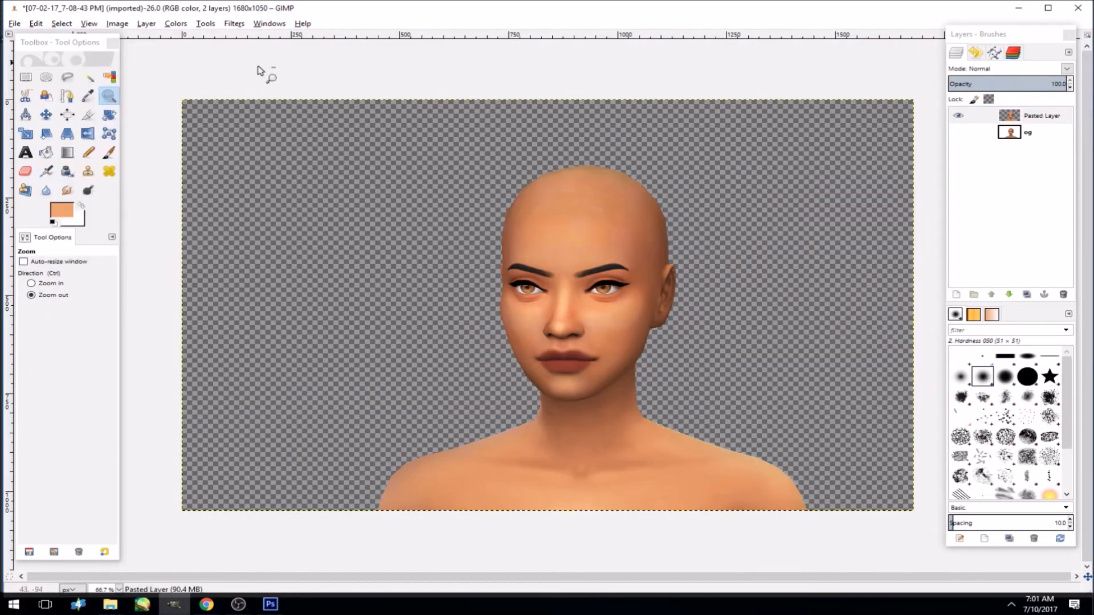
- Compare the edited Pasted Layer with the original og layer by toggling their visibility, leaving only Pasted Layer shown
{"action": "left_click", "coordinate": [959, 131]}
{"action": "left_click", "coordinate": [959, 115]}
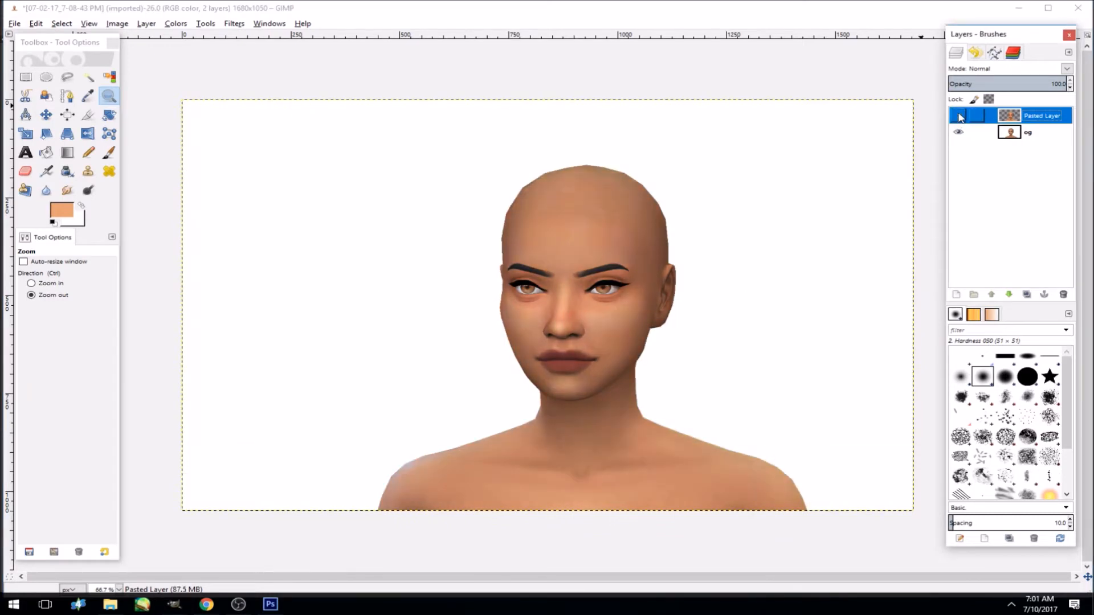
{"action": "left_click", "coordinate": [959, 115]}
{"action": "left_click", "coordinate": [959, 115]}
{"action": "left_click", "coordinate": [960, 115]}
{"action": "left_click", "coordinate": [1030, 134]}
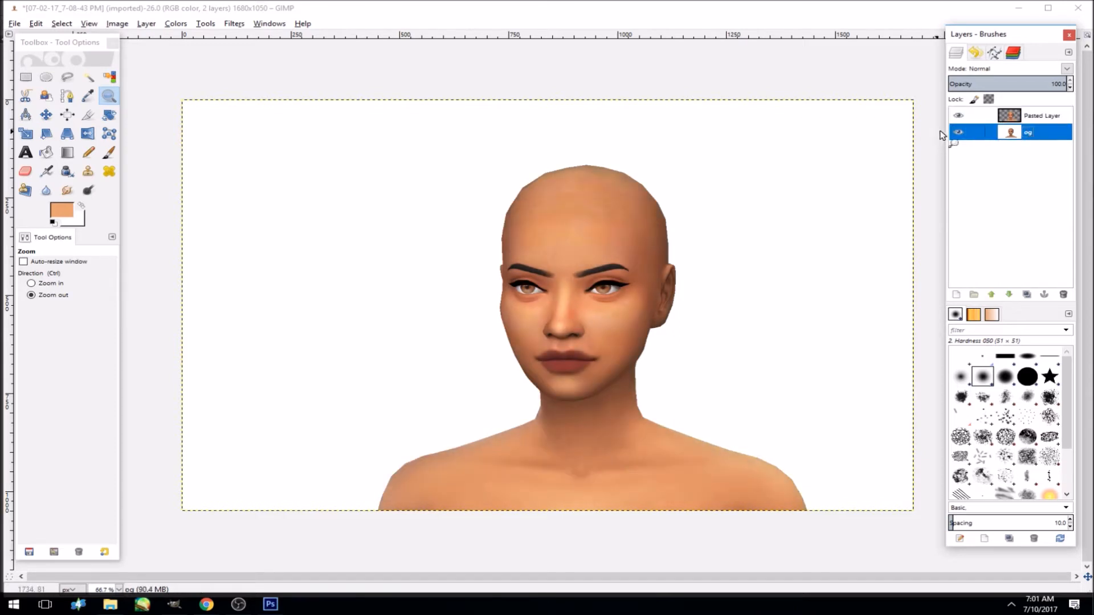
{"action": "left_click", "coordinate": [960, 117]}
{"action": "left_click", "coordinate": [960, 132]}
{"action": "left_click", "coordinate": [960, 115]}
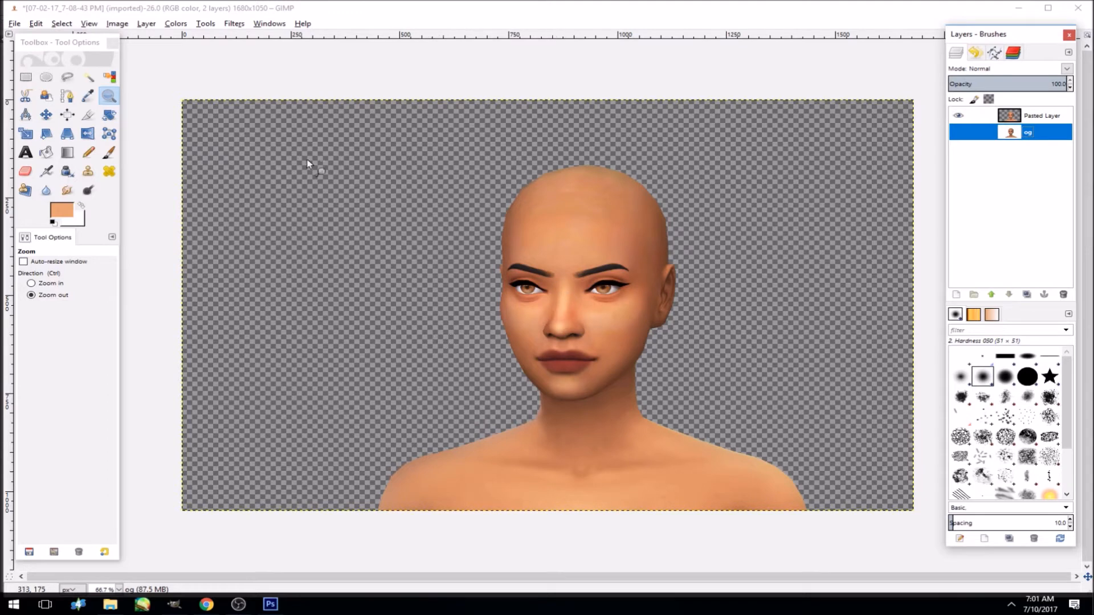
- Outline the forehead with Free Select, using feathered edges at radius 29.2, and commit the selection
{"action": "left_click", "coordinate": [32, 282]}
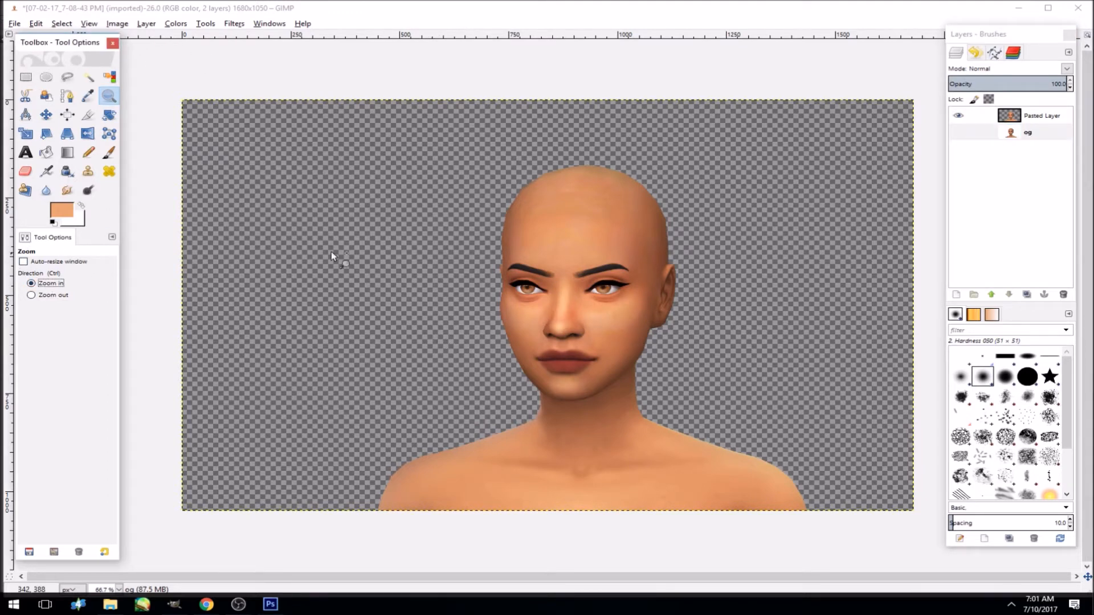
{"action": "left_click", "coordinate": [504, 190]}
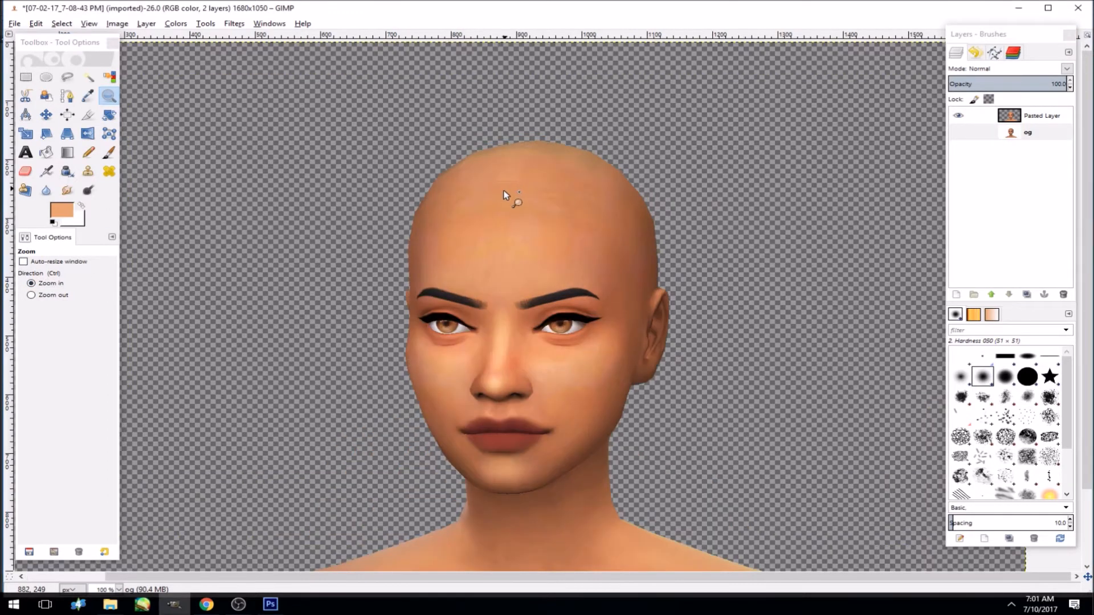
{"action": "left_click", "coordinate": [67, 77]}
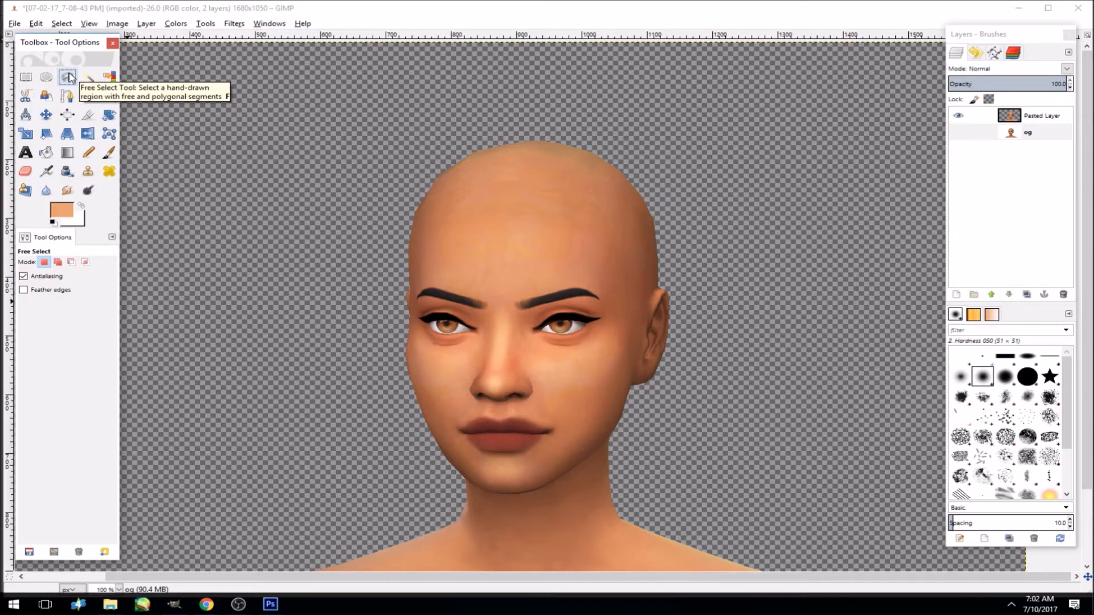
{"action": "left_click", "coordinate": [38, 290]}
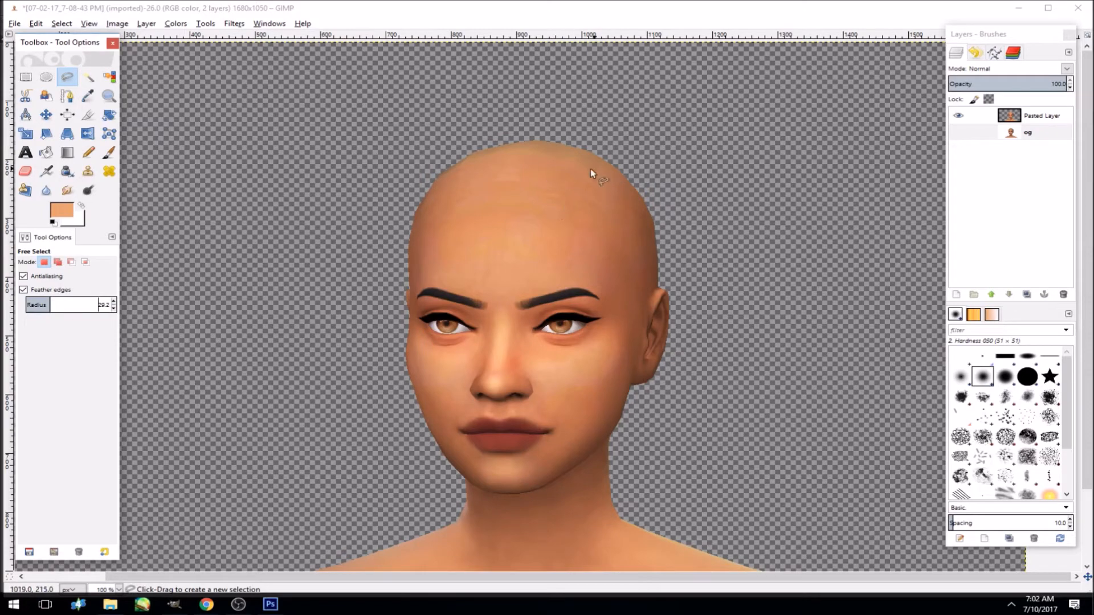
{"action": "left_click", "coordinate": [469, 174]}
{"action": "left_click", "coordinate": [434, 247]}
{"action": "left_click", "coordinate": [502, 298]}
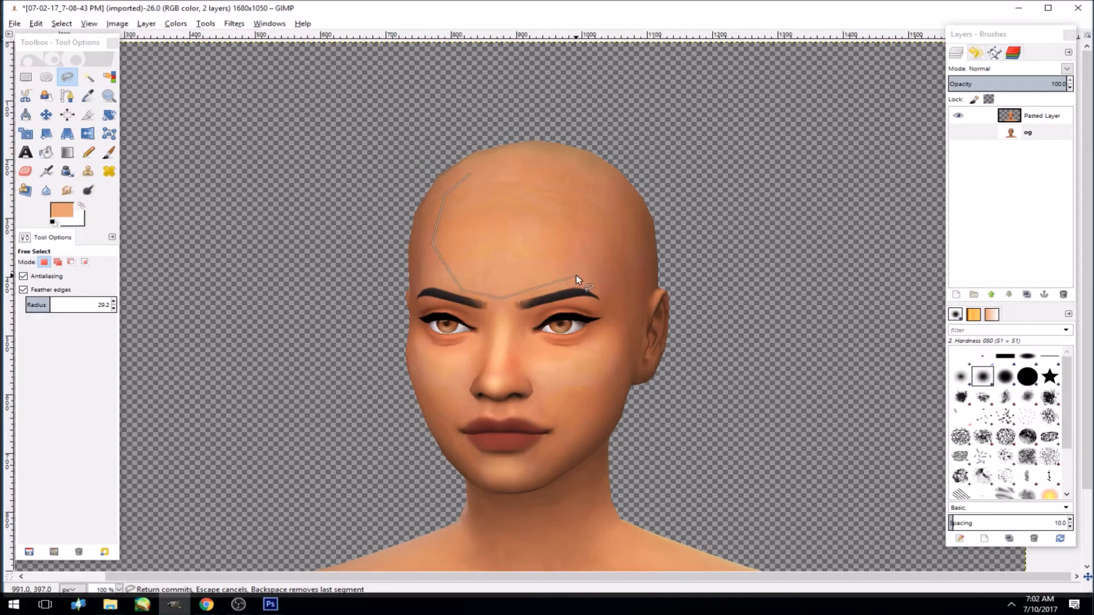
{"action": "left_click", "coordinate": [577, 276]}
{"action": "left_click", "coordinate": [625, 210]}
{"action": "left_click", "coordinate": [520, 152]}
{"action": "left_click", "coordinate": [470, 173]}
{"action": "key", "text": "Return"}
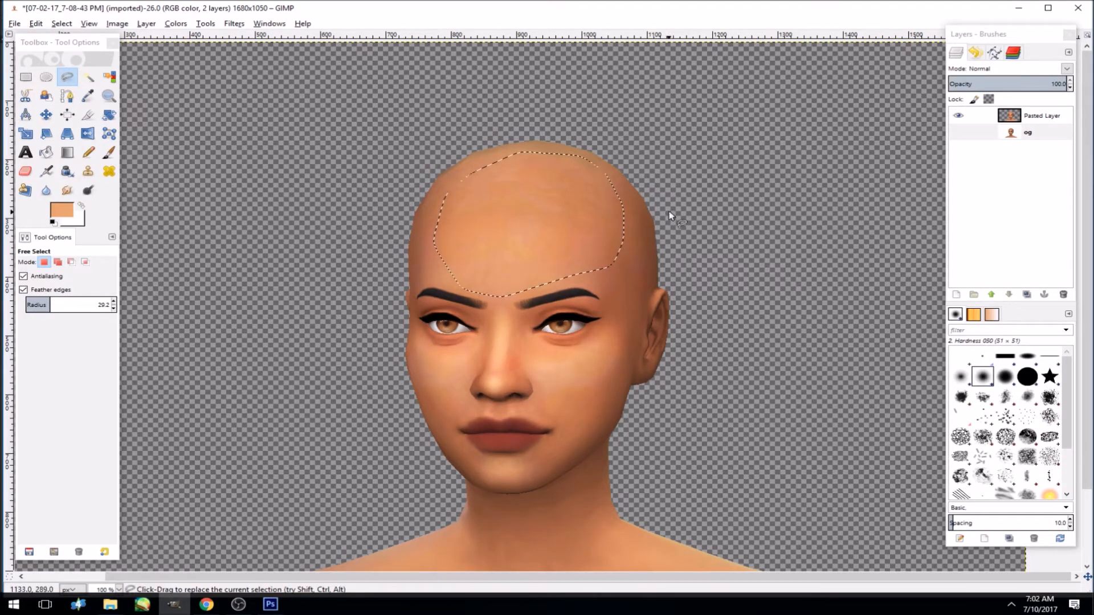
- Add the cheek nearest the visible ear to the forehead selection with a closed Free Select outline
{"action": "left_click_drag", "start_coordinate": [1088, 251], "coordinate": [1088, 356]}
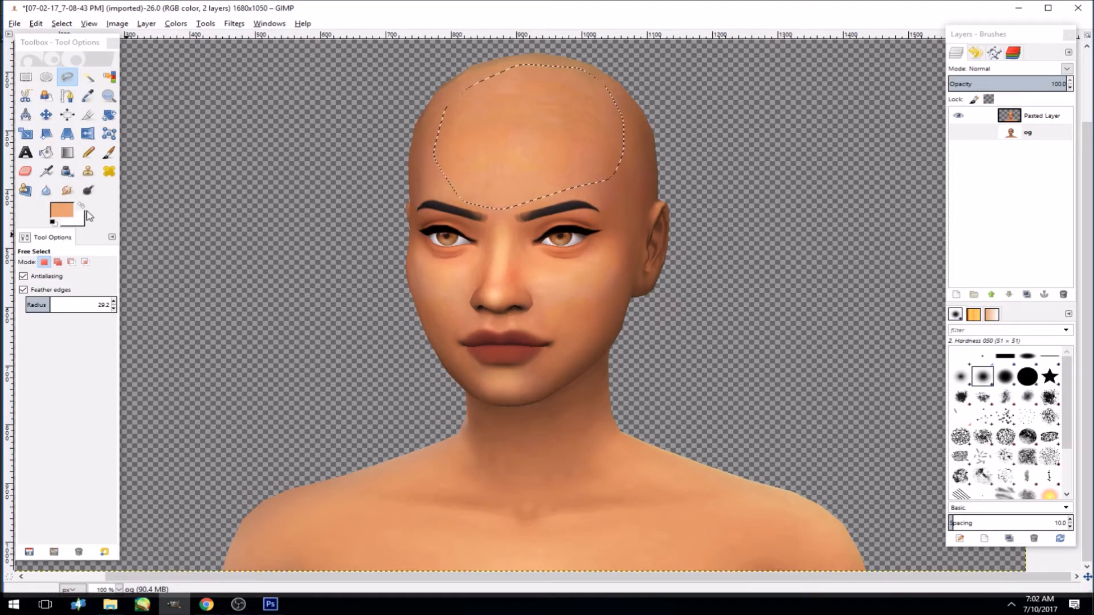
{"action": "left_click", "coordinate": [59, 263]}
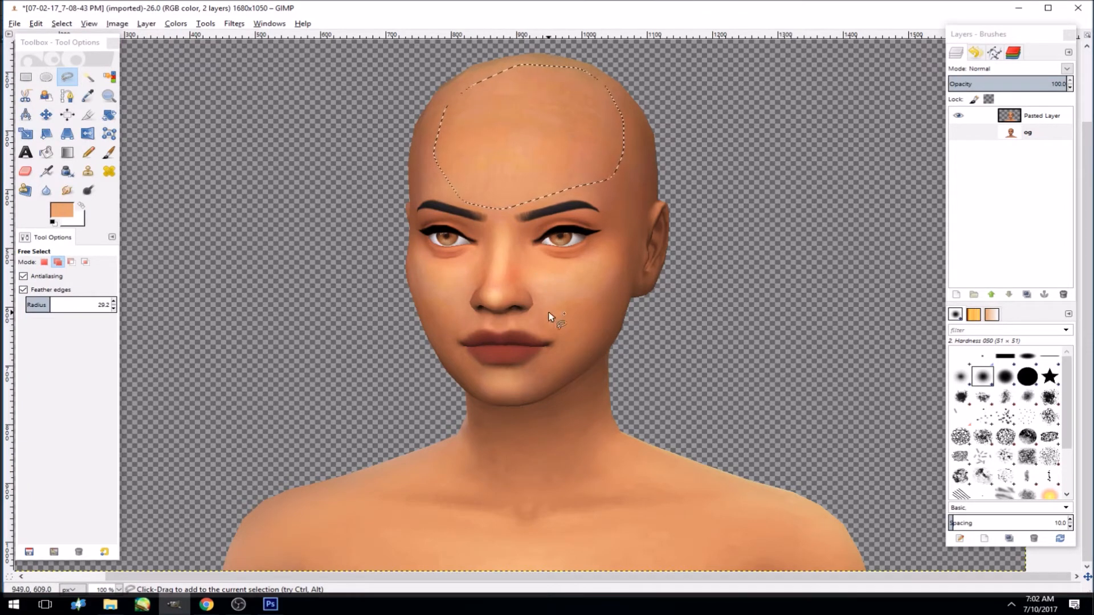
{"action": "left_click", "coordinate": [533, 259]}
{"action": "left_click", "coordinate": [539, 293]}
{"action": "left_click", "coordinate": [538, 327]}
{"action": "left_click", "coordinate": [594, 339]}
{"action": "left_click", "coordinate": [620, 305]}
{"action": "left_click", "coordinate": [631, 253]}
{"action": "left_click", "coordinate": [628, 234]}
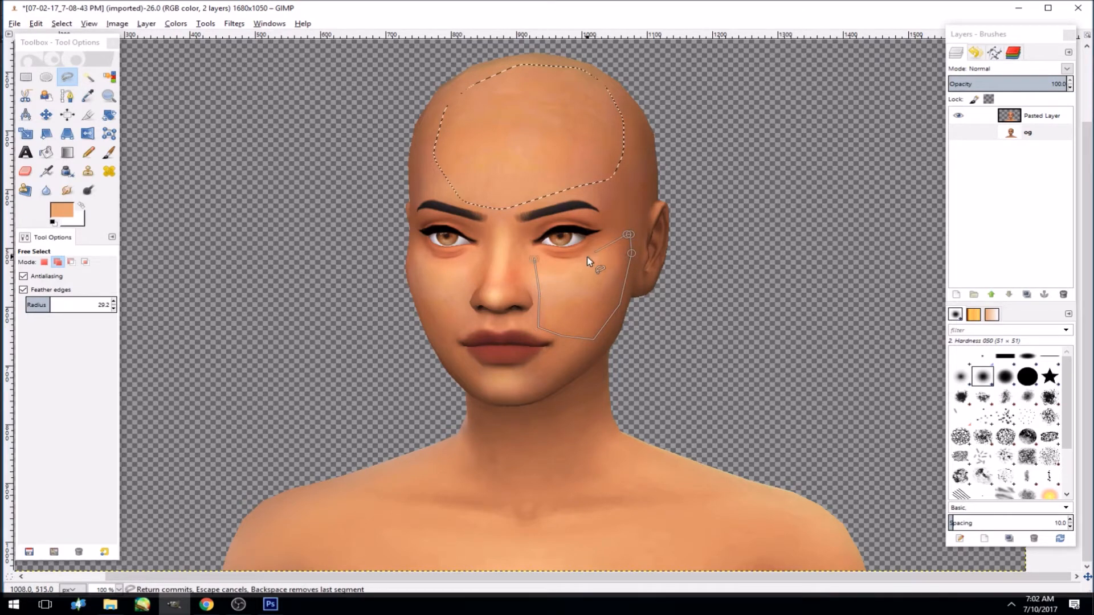
{"action": "left_click", "coordinate": [534, 259]}
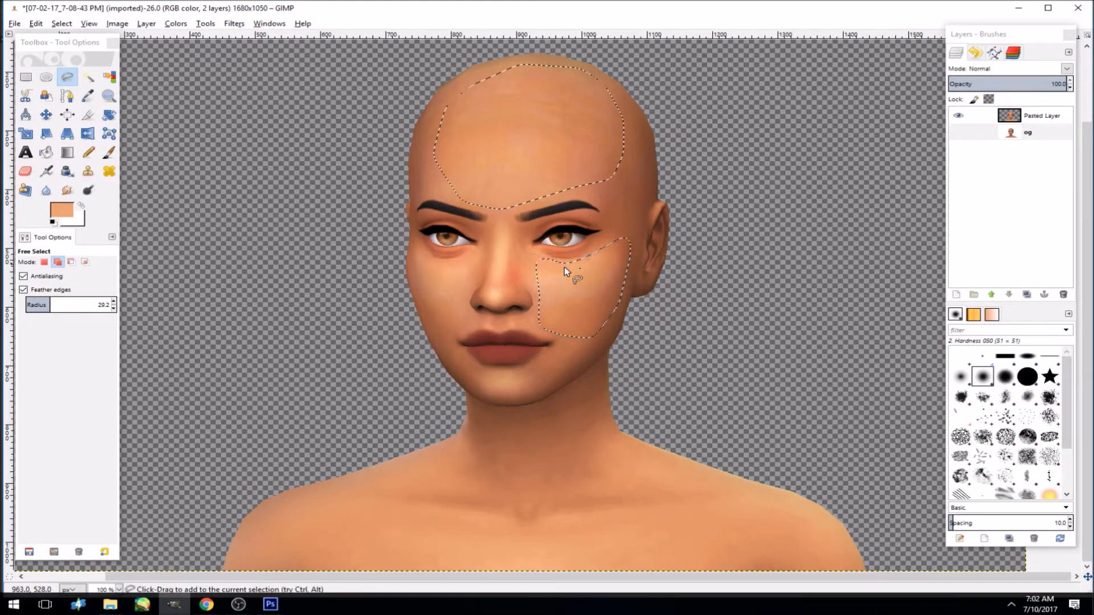
- Add the opposite cheek, between the nose and the face's outer edge, to the selection with a closed Free Select outline
{"action": "left_click", "coordinate": [415, 261]}
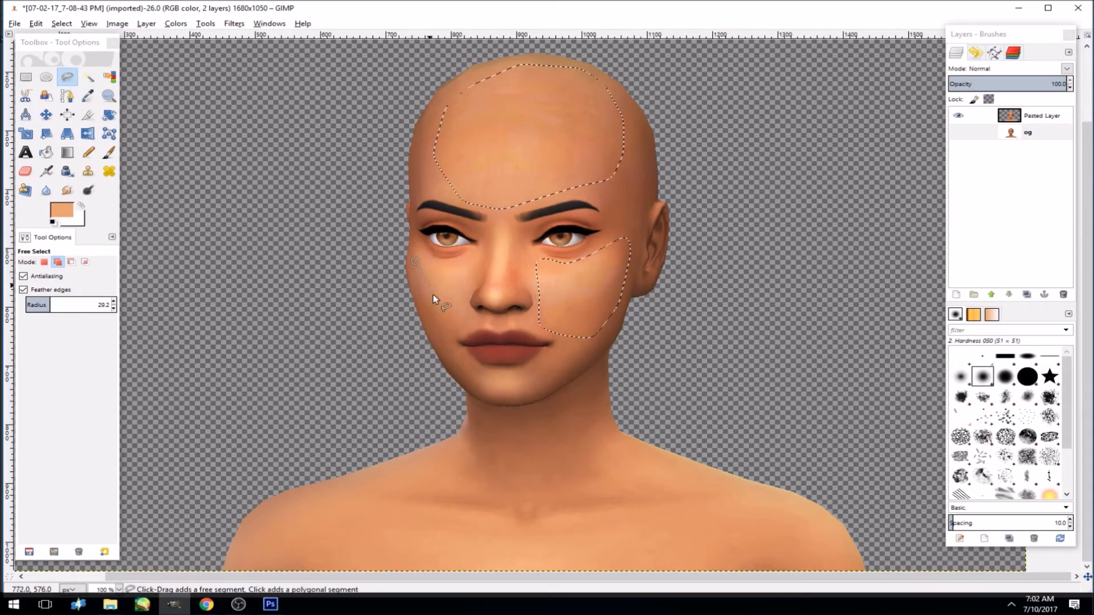
{"action": "left_click", "coordinate": [440, 332]}
{"action": "left_click", "coordinate": [464, 313]}
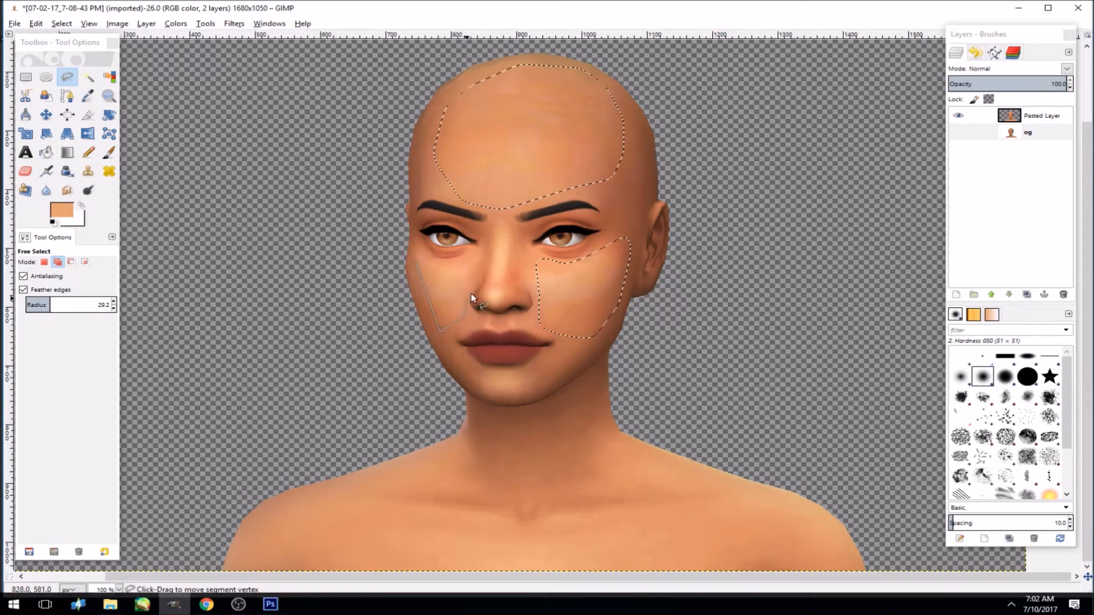
{"action": "left_click", "coordinate": [480, 259]}
{"action": "left_click", "coordinate": [480, 250]}
{"action": "left_click", "coordinate": [473, 252]}
{"action": "left_click", "coordinate": [455, 261]}
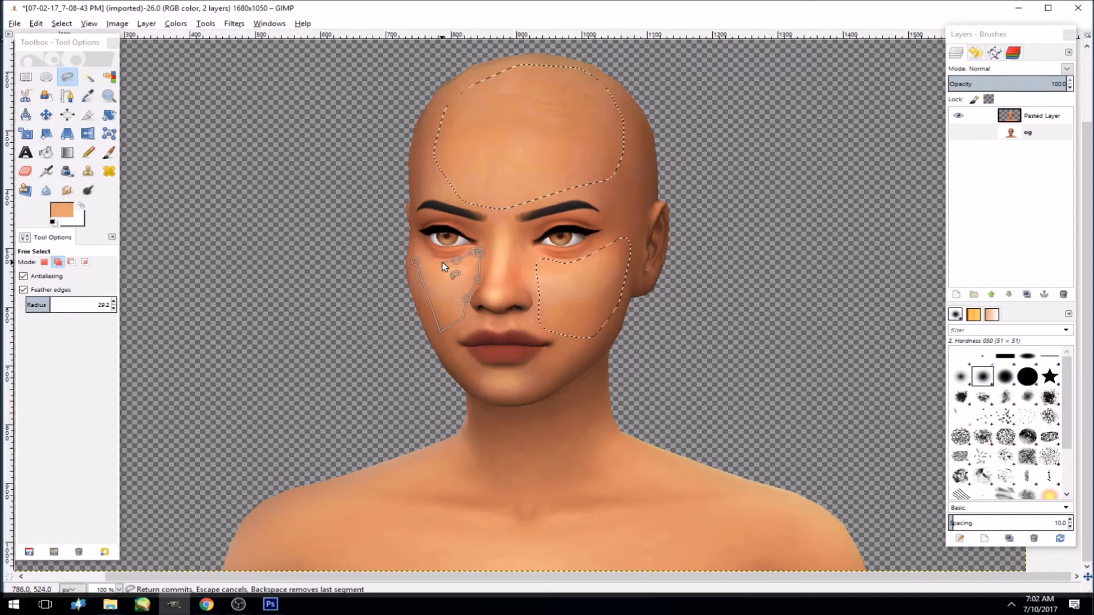
{"action": "left_click", "coordinate": [415, 261]}
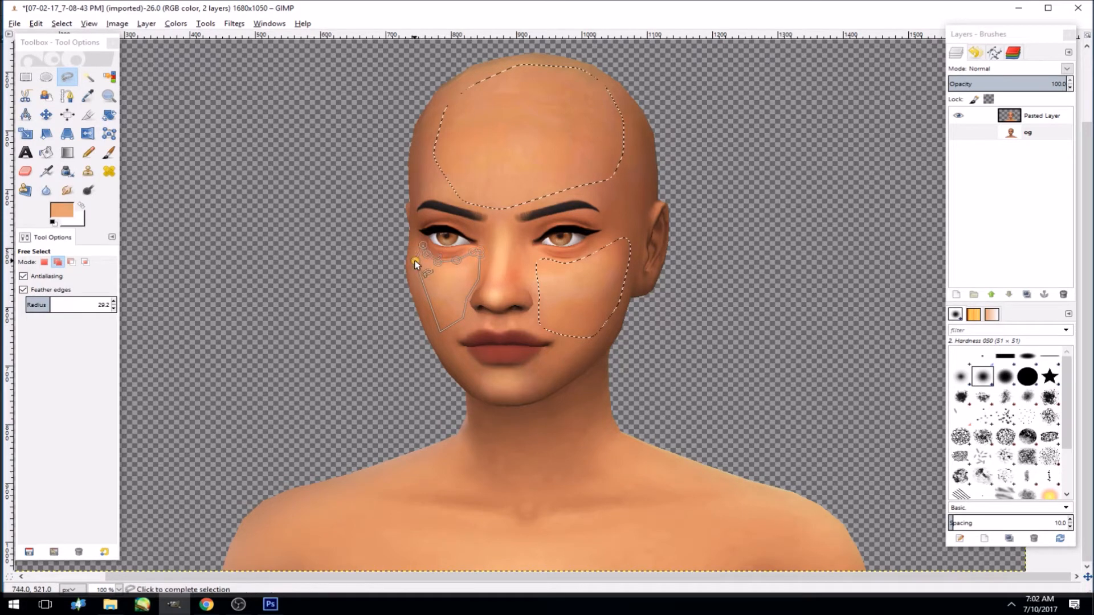
- Add the narrow strip between the nose and upper lip to the selection with a closed Free Select outline
{"action": "left_click", "coordinate": [469, 319]}
{"action": "left_click", "coordinate": [475, 327]}
{"action": "left_click", "coordinate": [494, 325]}
{"action": "left_click", "coordinate": [531, 329]}
{"action": "left_click", "coordinate": [468, 318]}
{"action": "key", "text": "Return"}
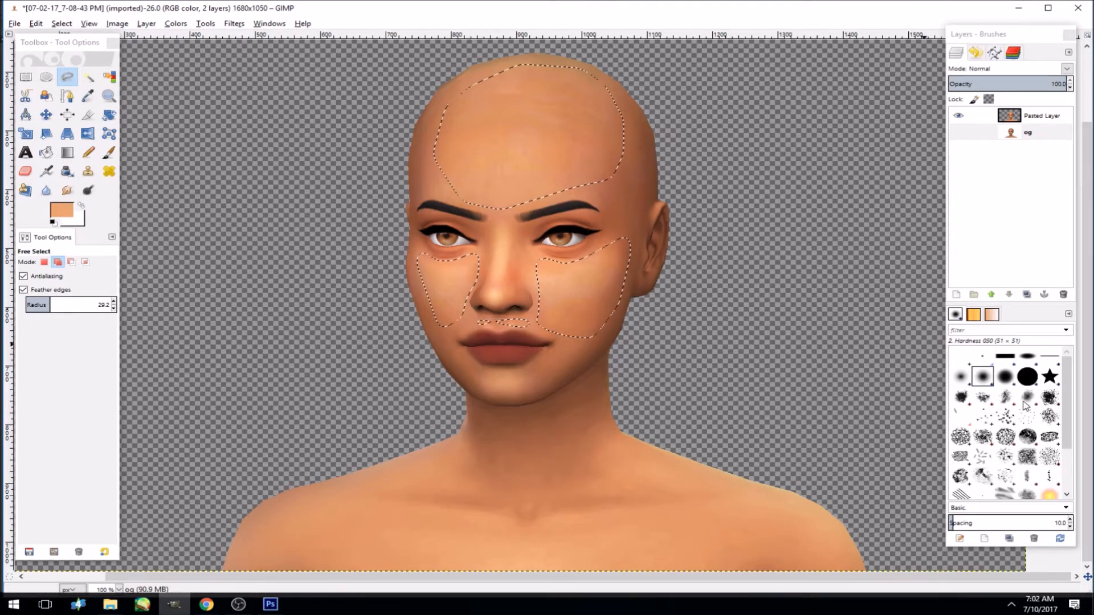
- Add the front of the neck, from the jawline to the collarbones, to the selection with a Free Select outline
{"action": "left_click", "coordinate": [581, 394]}
{"action": "left_click", "coordinate": [481, 423]}
{"action": "left_click", "coordinate": [472, 436]}
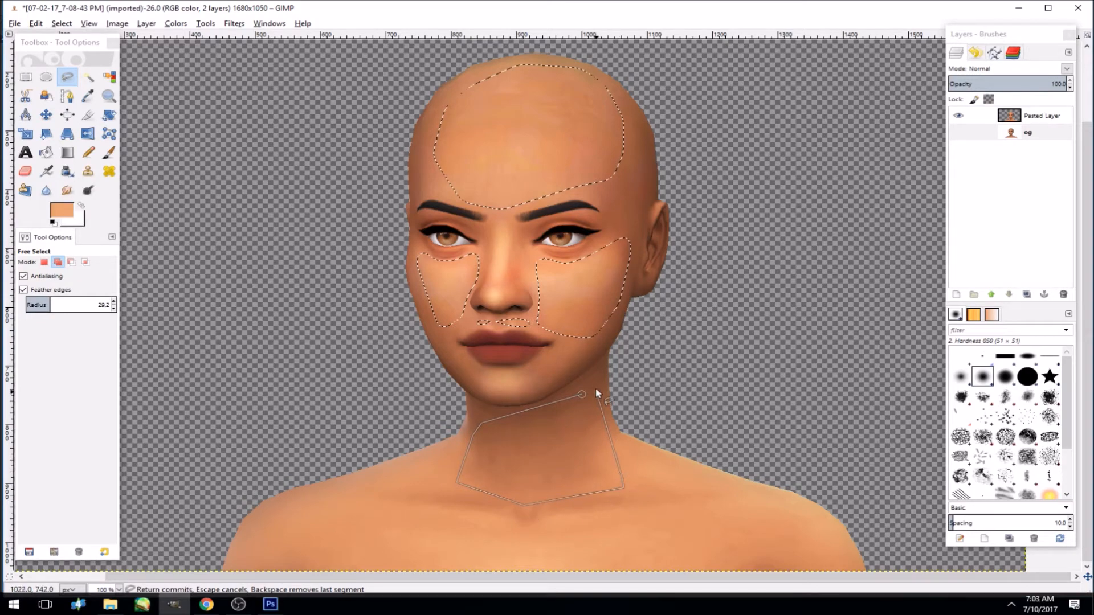
{"action": "left_click", "coordinate": [570, 383]}
{"action": "left_click", "coordinate": [556, 393]}
{"action": "left_click", "coordinate": [581, 395]}
- Add the chest and shoulders below the collarbones, down past the image's lower edge, to the selection with a Free Select outline
{"action": "left_click_drag", "start_coordinate": [1087, 577], "coordinate": [1080, 583]}
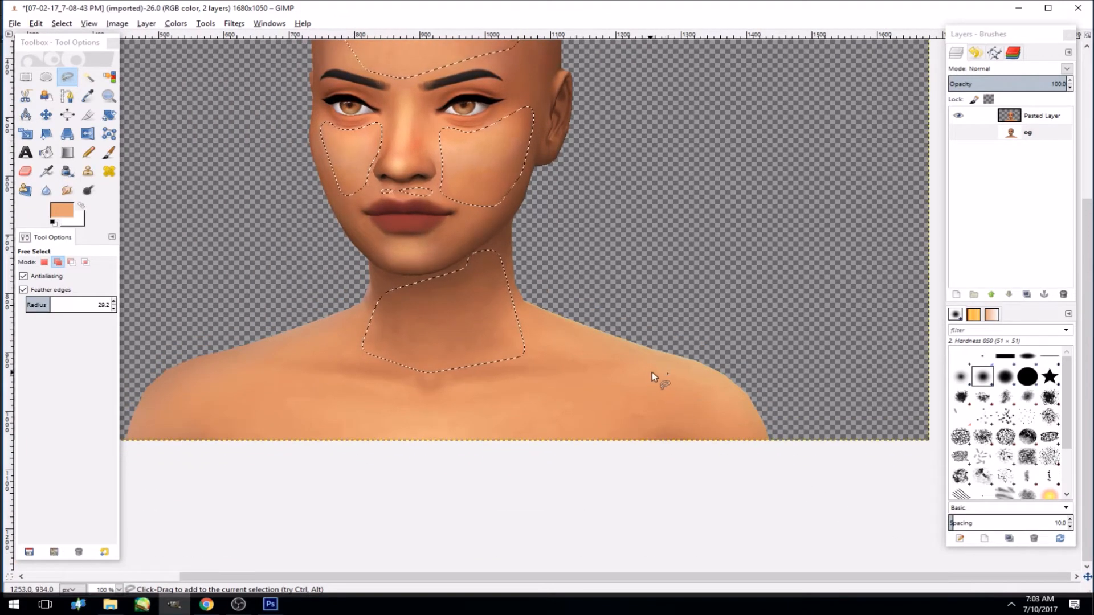
{"action": "left_click", "coordinate": [474, 402]}
{"action": "left_click", "coordinate": [709, 384]}
{"action": "left_click", "coordinate": [748, 419]}
{"action": "left_click_drag", "start_coordinate": [754, 455], "coordinate": [742, 460]}
{"action": "left_click", "coordinate": [140, 457]}
{"action": "left_click", "coordinate": [188, 380]}
{"action": "left_click", "coordinate": [272, 380]}
{"action": "left_click", "coordinate": [475, 405]}
{"action": "scroll", "coordinate": [1086, 376], "scroll_direction": "up", "scroll_amount": 5}
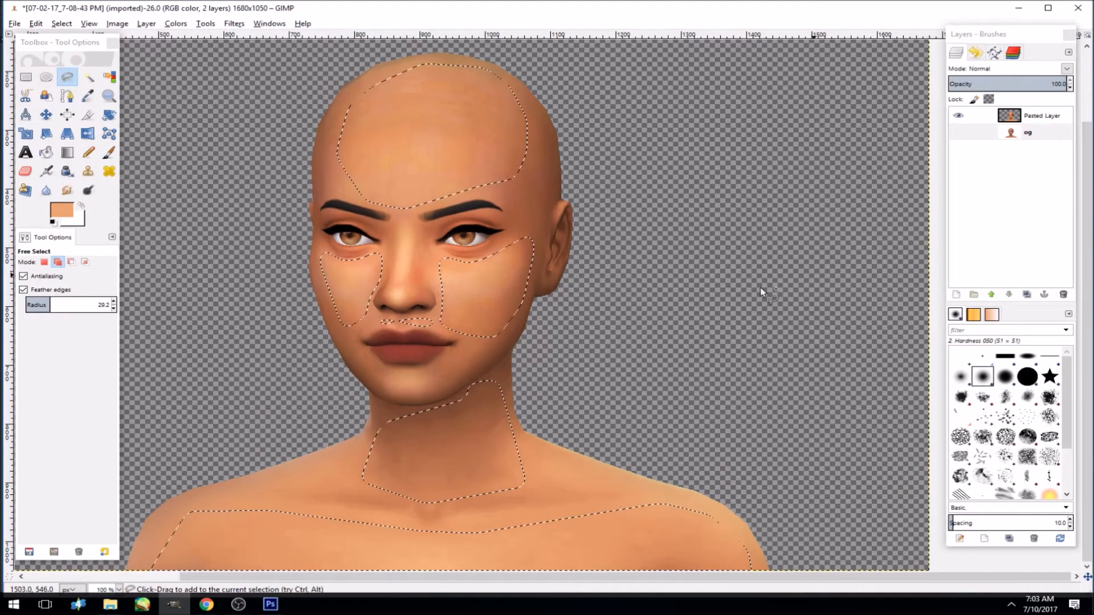
{"action": "left_click", "coordinate": [234, 24]}
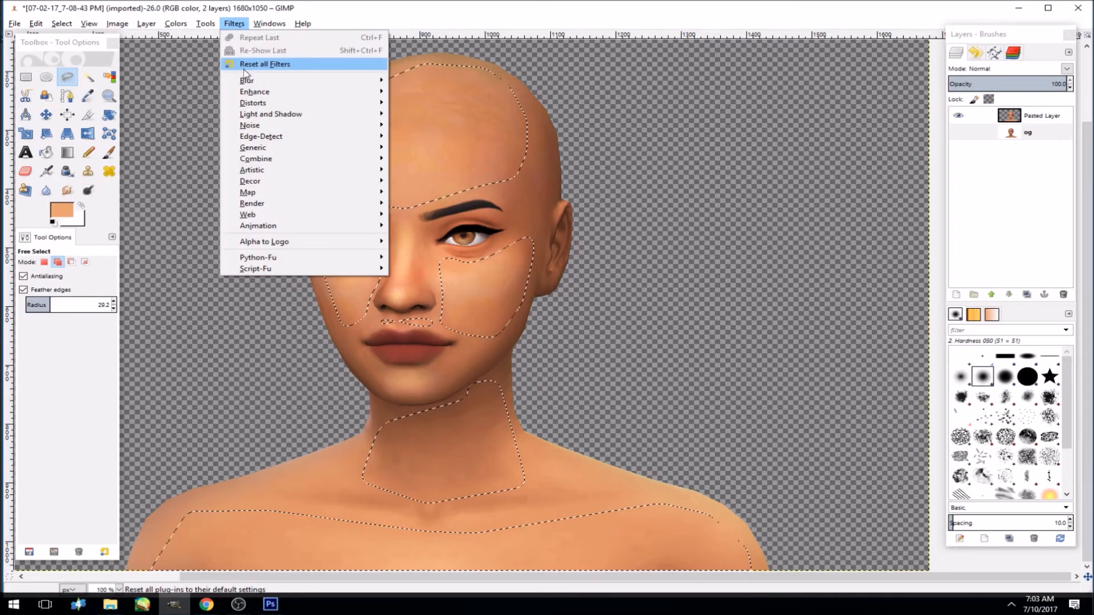
{"action": "left_click", "coordinate": [433, 92]}
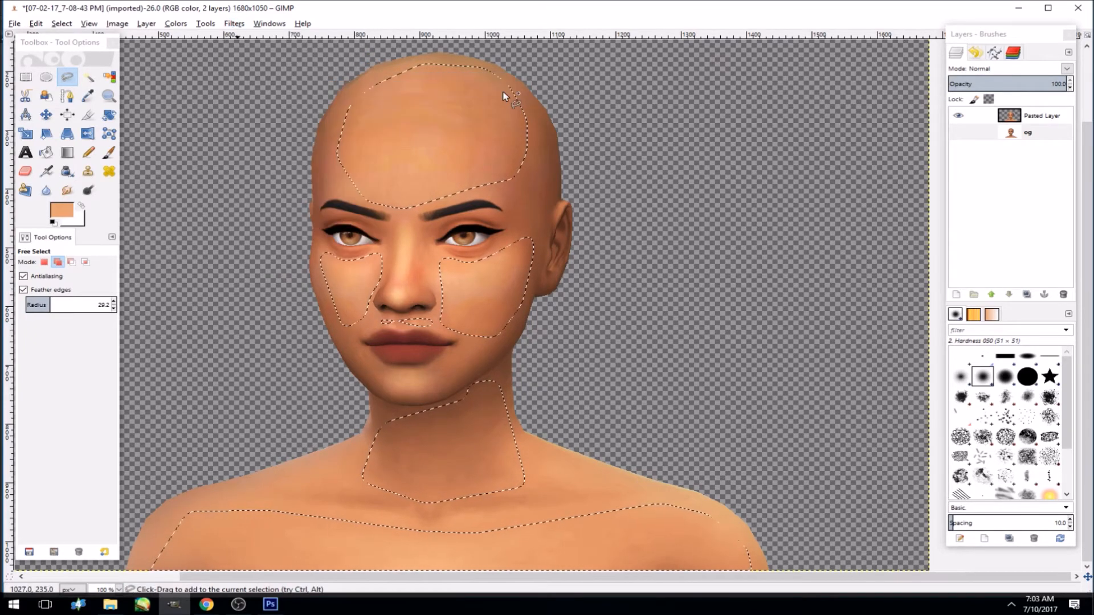
{"action": "left_click_drag", "start_coordinate": [593, 336], "coordinate": [617, 356]}
{"action": "left_click", "coordinate": [622, 433]}
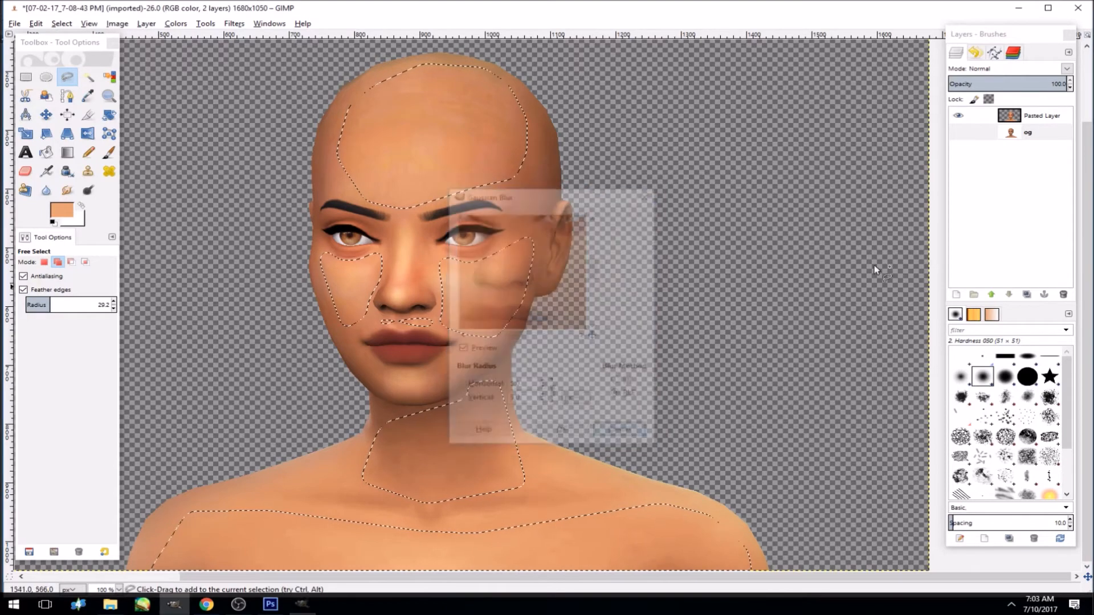
- Activate Pasted Layer, open Gaussian Blur for the selected skin, and examine the forehead and cheeks in the preview
{"action": "left_click", "coordinate": [1018, 118]}
{"action": "left_click", "coordinate": [234, 24]}
{"action": "left_click", "coordinate": [253, 49]}
{"action": "left_click_drag", "start_coordinate": [568, 258], "coordinate": [527, 313]}
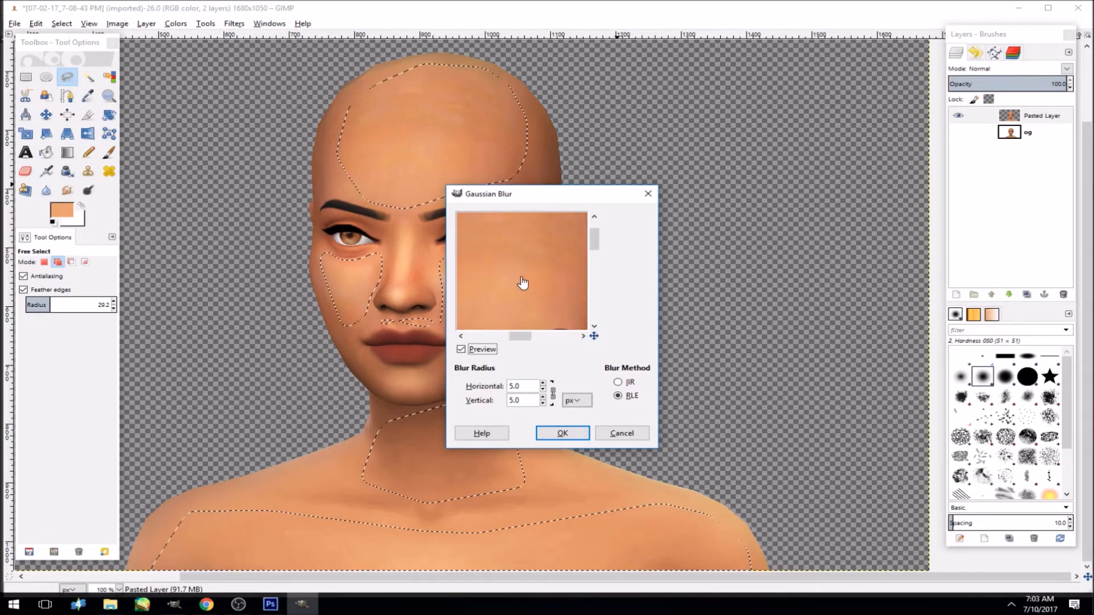
{"action": "left_click_drag", "start_coordinate": [501, 263], "coordinate": [552, 221]}
{"action": "left_click_drag", "start_coordinate": [513, 297], "coordinate": [505, 246]}
{"action": "left_click_drag", "start_coordinate": [523, 326], "coordinate": [575, 310]}
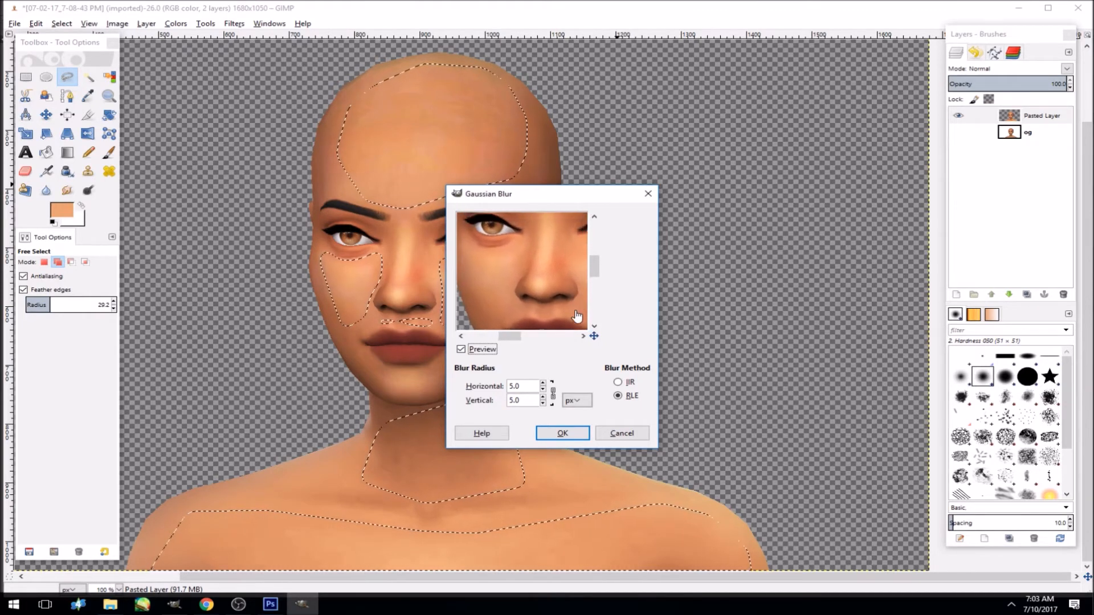
{"action": "left_click_drag", "start_coordinate": [531, 274], "coordinate": [510, 382]}
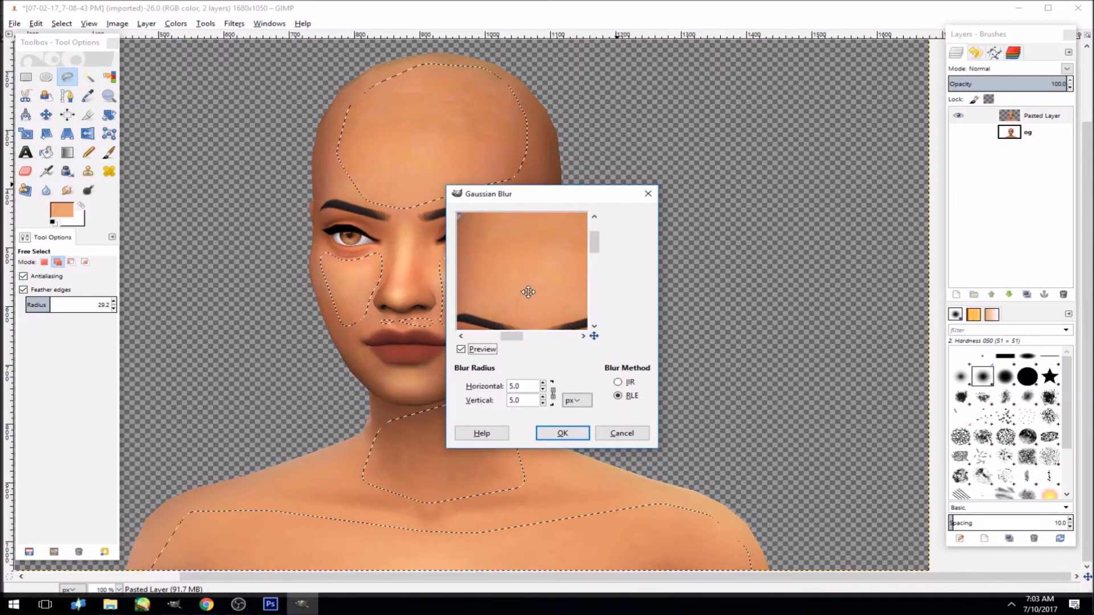
- Apply Gaussian Blur to the selected skin with horizontal and vertical radii of 11 px, and clear the selection
{"action": "left_click", "coordinate": [543, 384]}
{"action": "left_click", "coordinate": [543, 384]}
{"action": "mouse_move", "coordinate": [508, 293]}
{"action": "left_mouse_down"}
{"action": "mouse_move", "coordinate": [539, 310]}
{"action": "mouse_move", "coordinate": [504, 267]}
{"action": "left_mouse_up"}
{"action": "mouse_move", "coordinate": [509, 329]}
{"action": "left_mouse_down"}
{"action": "mouse_move", "coordinate": [517, 253]}
{"action": "mouse_move", "coordinate": [565, 283]}
{"action": "left_mouse_up"}
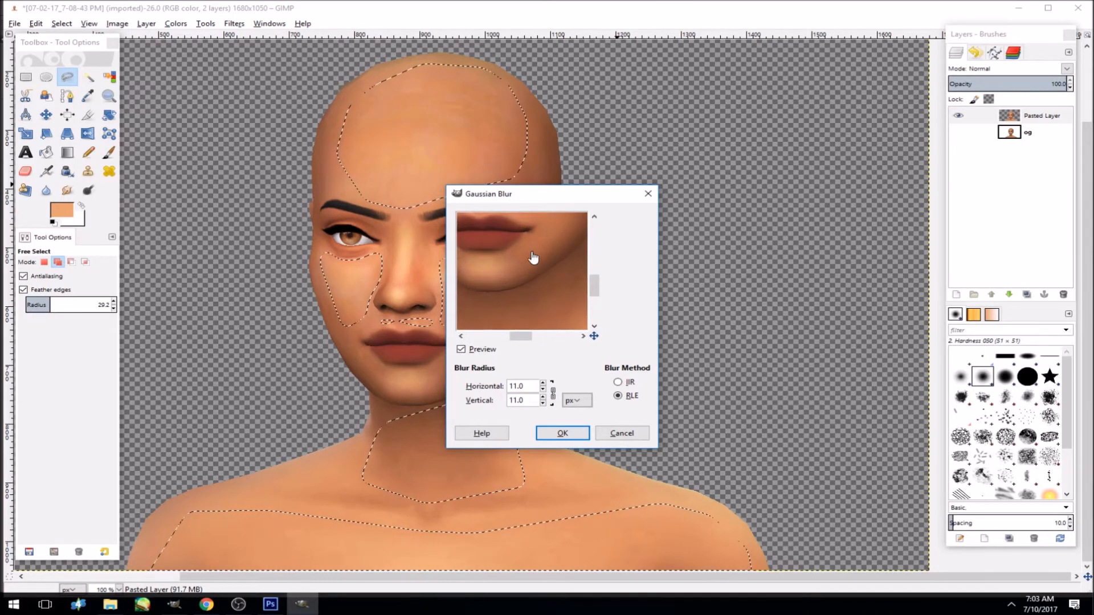
{"action": "left_click", "coordinate": [551, 434]}
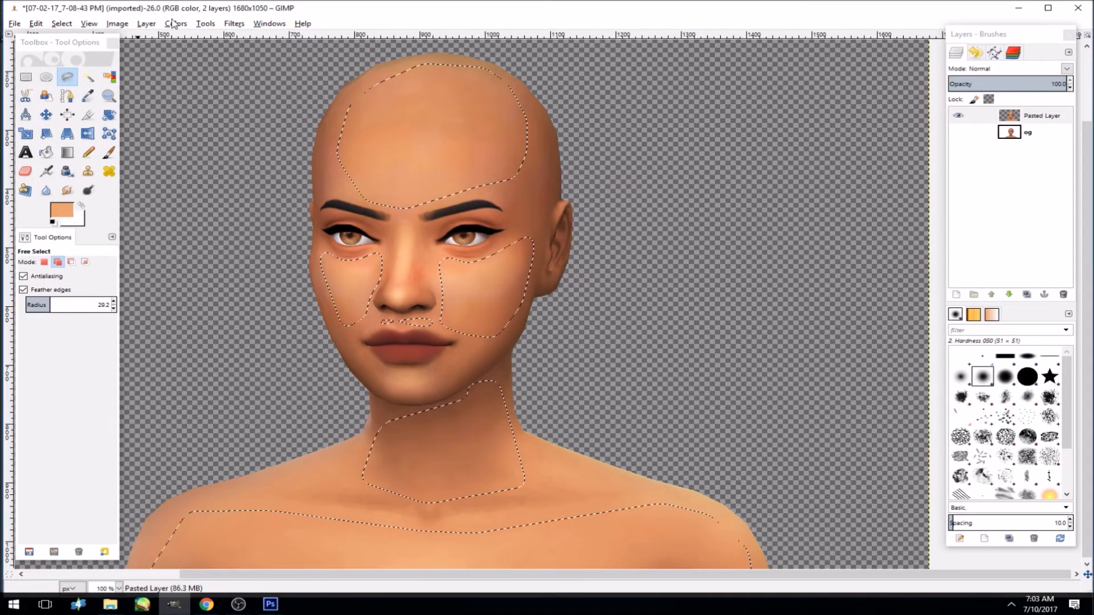
{"action": "left_click", "coordinate": [66, 24]}
{"action": "left_click", "coordinate": [78, 62]}
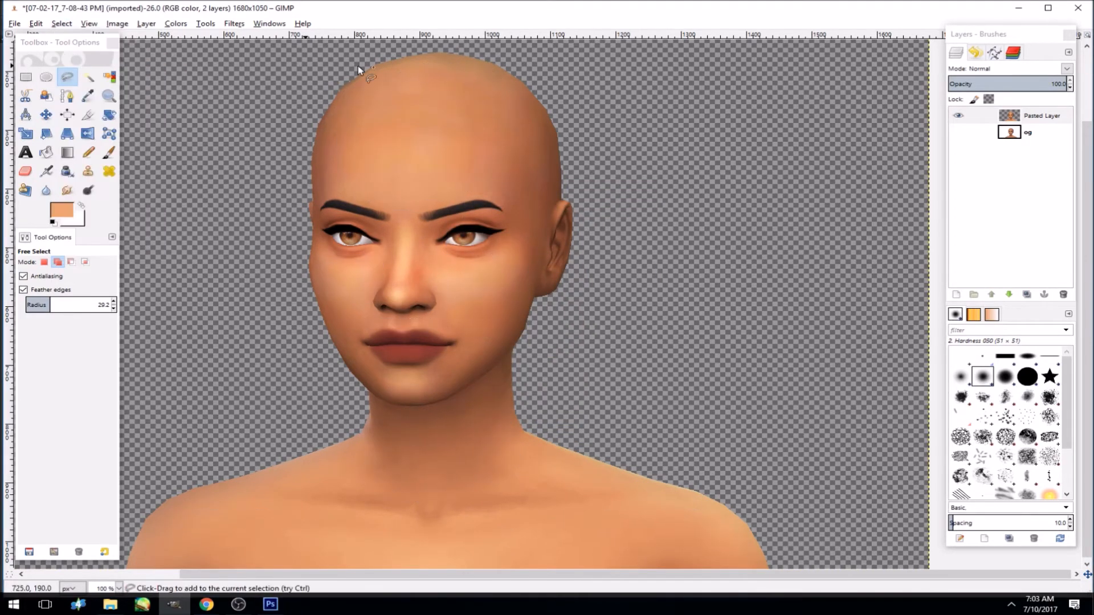
- Soften the chin below the mouth corner using the Blur tool with the Hardness 050 brush at size about 68
{"action": "left_click", "coordinate": [46, 190]}
{"action": "left_click_drag", "start_coordinate": [27, 317], "coordinate": [23, 317]}
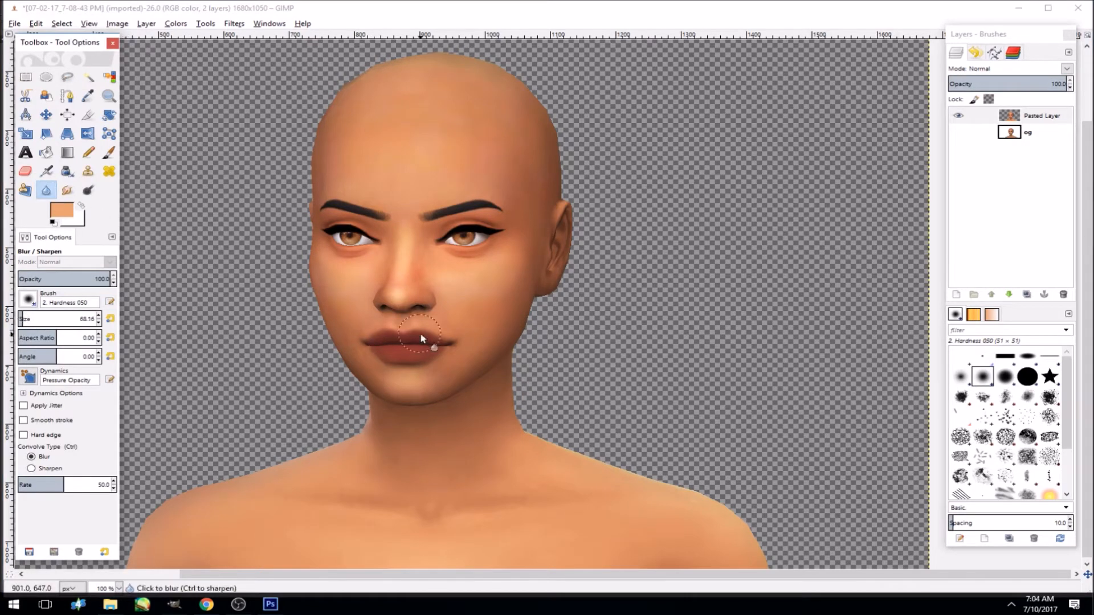
{"action": "mouse_move", "coordinate": [440, 386]}
{"action": "left_mouse_down"}
{"action": "mouse_move", "coordinate": [486, 336]}
{"action": "mouse_move", "coordinate": [425, 375]}
{"action": "mouse_move", "coordinate": [447, 367]}
{"action": "left_mouse_up"}
- Blur the skin just below the lower lip using the Hardness 100 brush at size 17.79
{"action": "left_click", "coordinate": [1027, 376]}
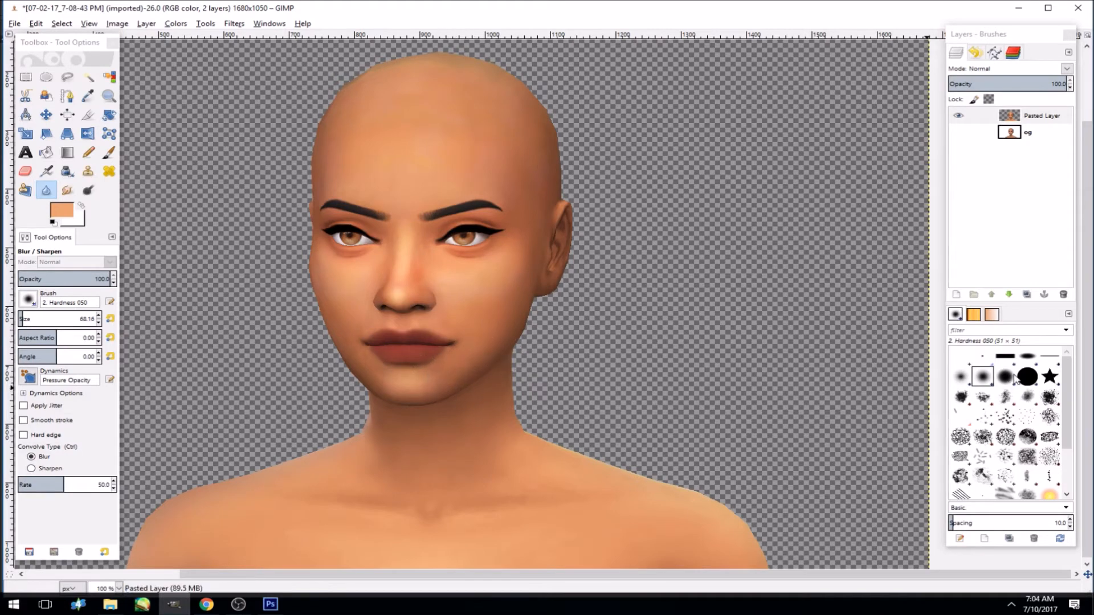
{"action": "left_click_drag", "start_coordinate": [23, 317], "coordinate": [18, 317]}
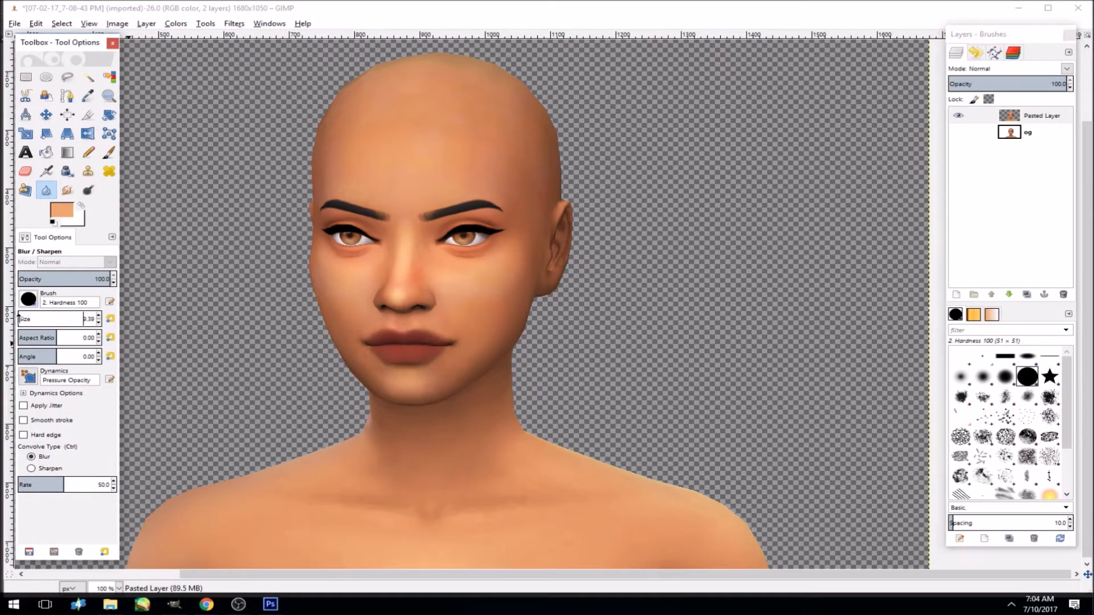
{"action": "mouse_move", "coordinate": [475, 353]}
{"action": "left_mouse_down"}
{"action": "mouse_move", "coordinate": [439, 387]}
{"action": "mouse_move", "coordinate": [460, 352]}
{"action": "mouse_move", "coordinate": [450, 358]}
{"action": "mouse_move", "coordinate": [449, 381]}
{"action": "mouse_move", "coordinate": [494, 351]}
{"action": "mouse_move", "coordinate": [441, 377]}
{"action": "left_mouse_up"}
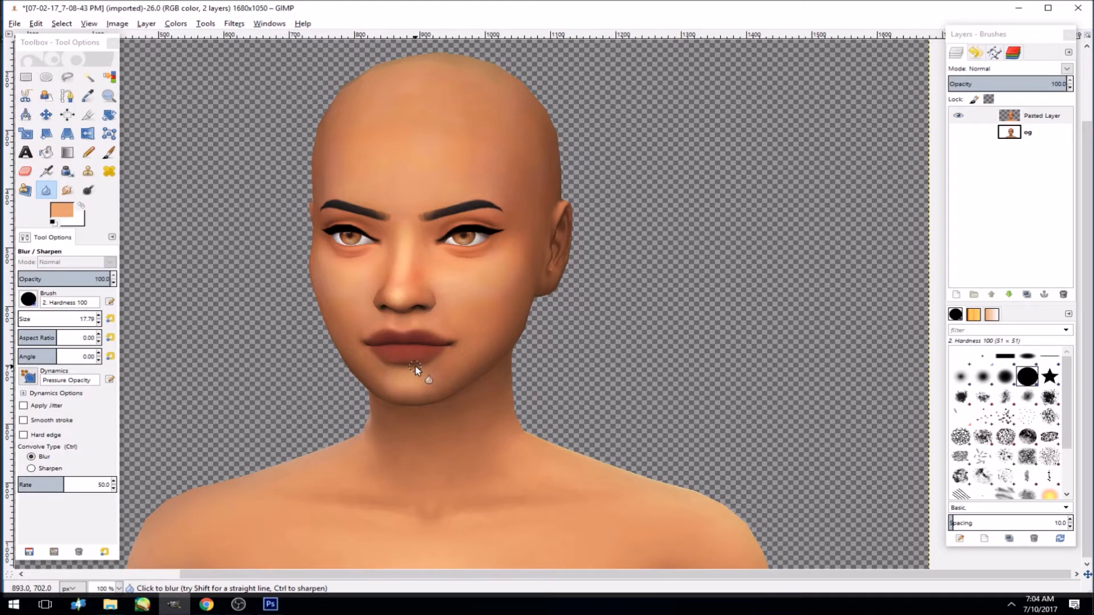
- Select the temple on the side away from the visible ear with a closed, feathered Free Select outline
{"action": "left_click", "coordinate": [67, 77]}
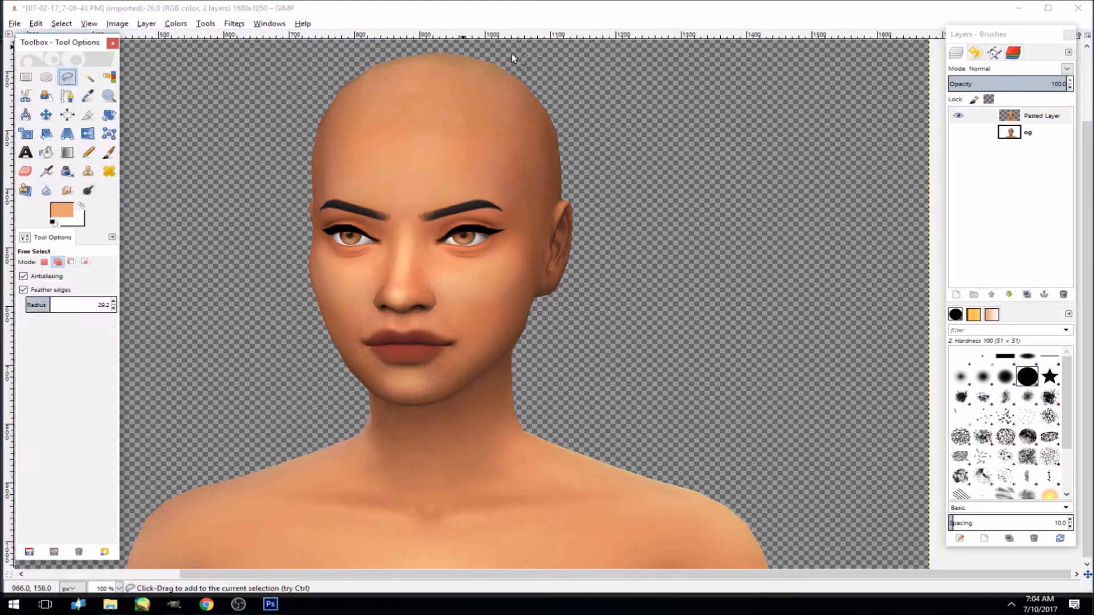
{"action": "left_click", "coordinate": [339, 103]}
{"action": "left_click", "coordinate": [313, 152]}
{"action": "left_click", "coordinate": [316, 201]}
{"action": "left_click", "coordinate": [349, 198]}
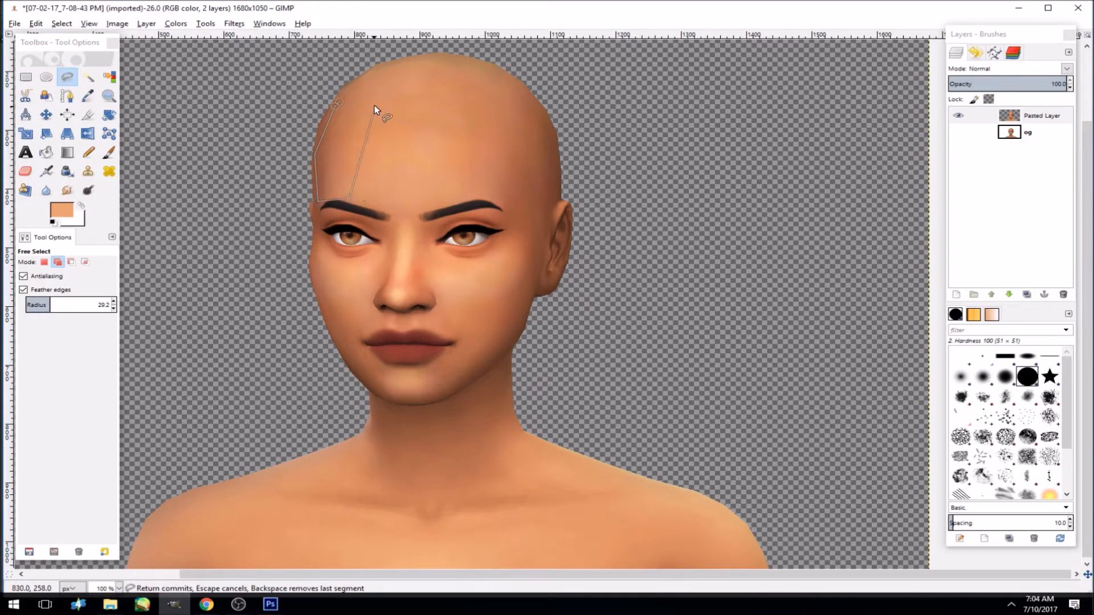
{"action": "left_click", "coordinate": [340, 101]}
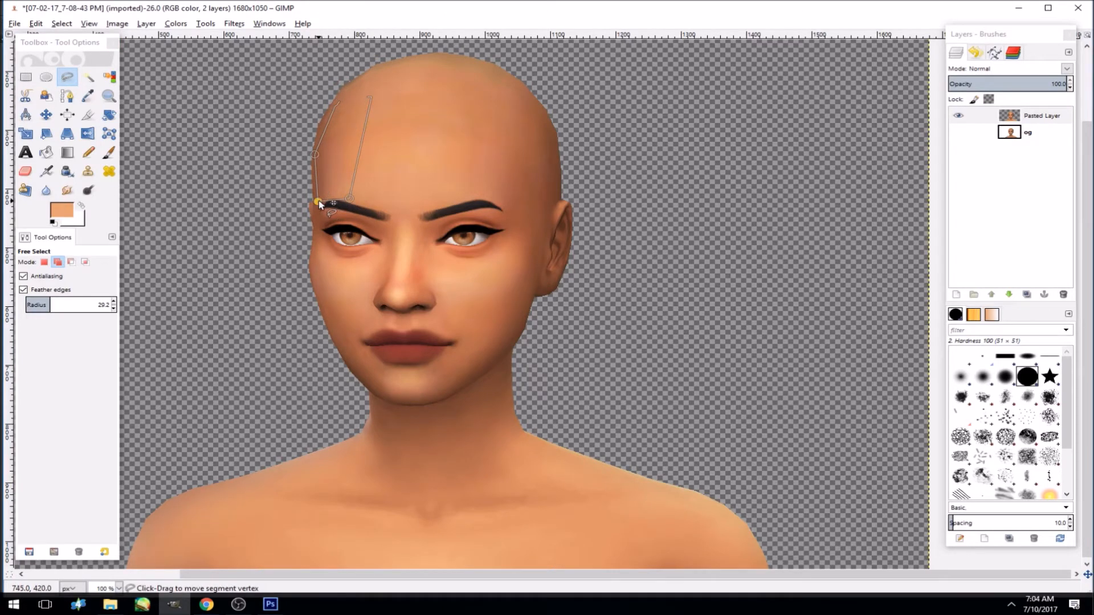
{"action": "left_click", "coordinate": [373, 71]}
{"action": "left_click", "coordinate": [340, 101]}
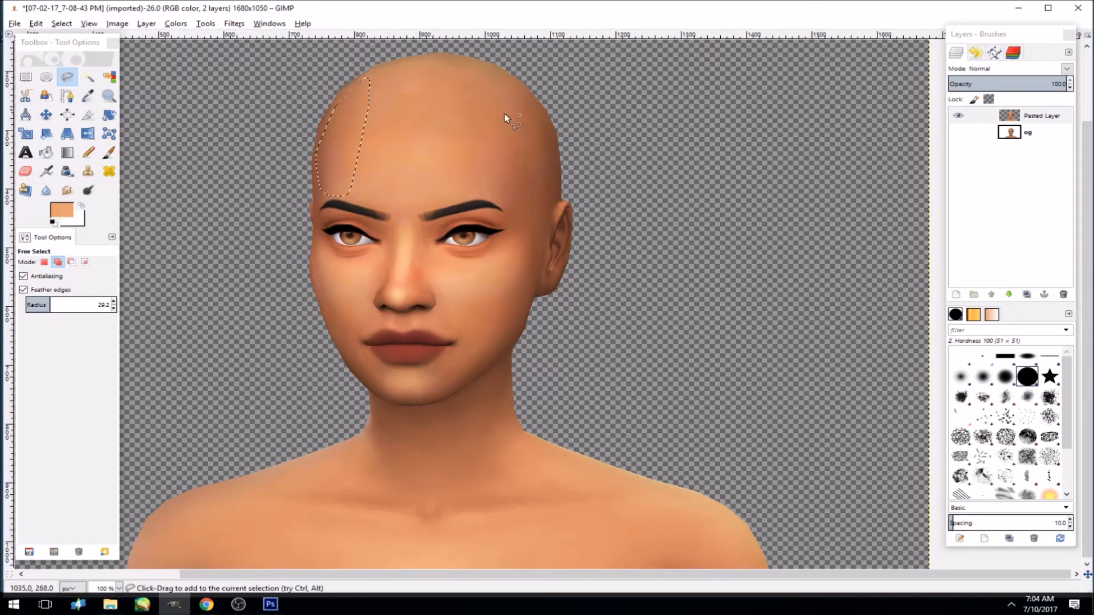
- Add the temple nearest the visible ear, from upper forehead to beside the eye, to the selection with Free Select
{"action": "left_click", "coordinate": [504, 92]}
{"action": "left_click", "coordinate": [510, 235]}
{"action": "left_click", "coordinate": [508, 244]}
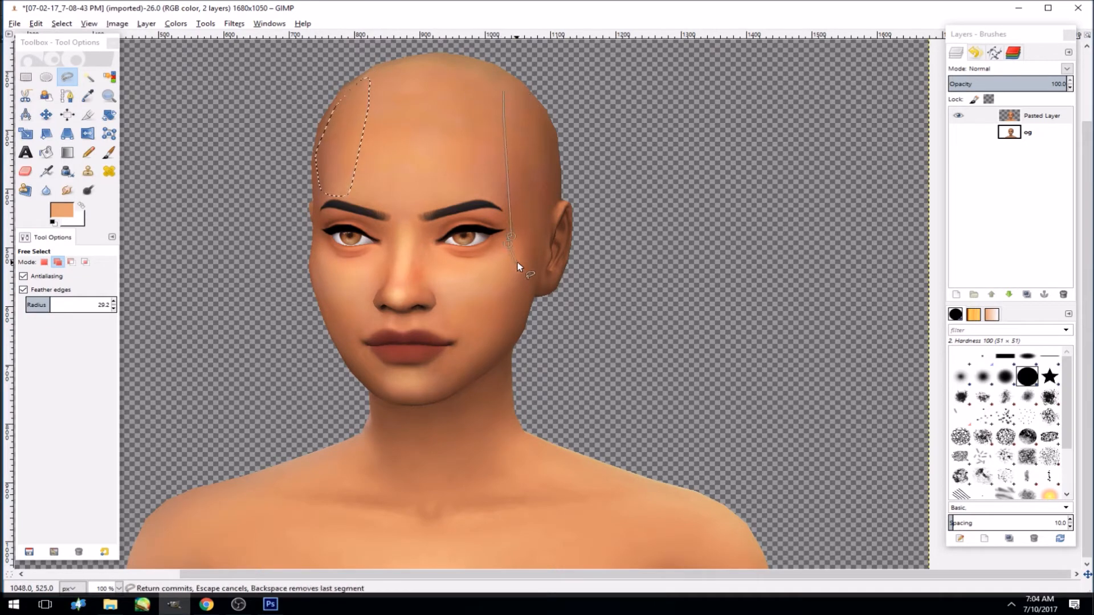
{"action": "left_click", "coordinate": [559, 180]}
{"action": "left_click", "coordinate": [546, 114]}
{"action": "left_click", "coordinate": [503, 91]}
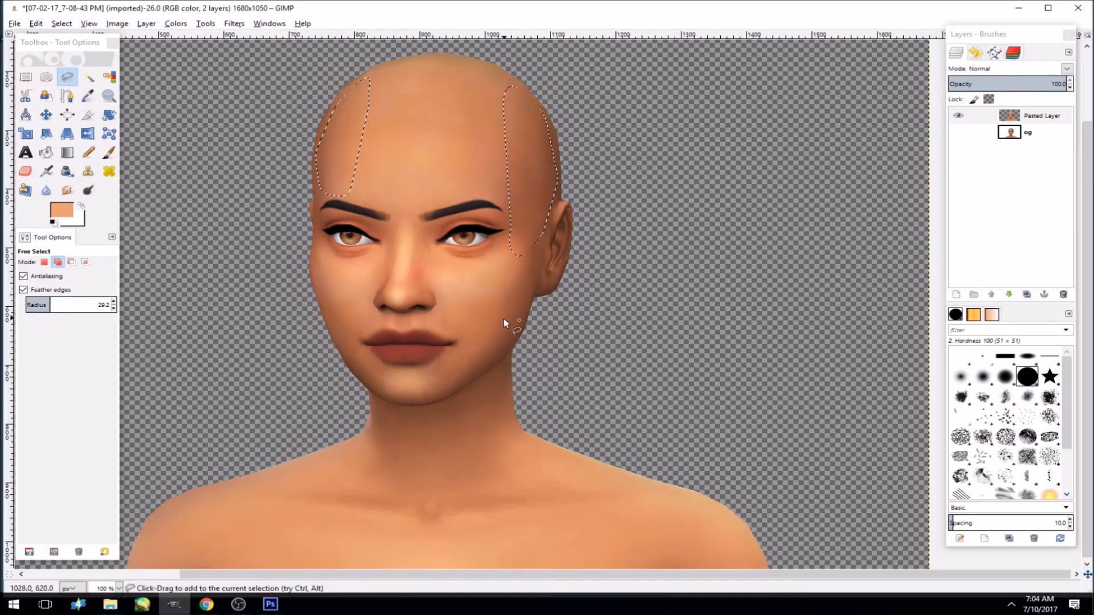
- Add the chin and jawline around the underside of the mouth to the selection with a Free Select outline
{"action": "left_click", "coordinate": [427, 368]}
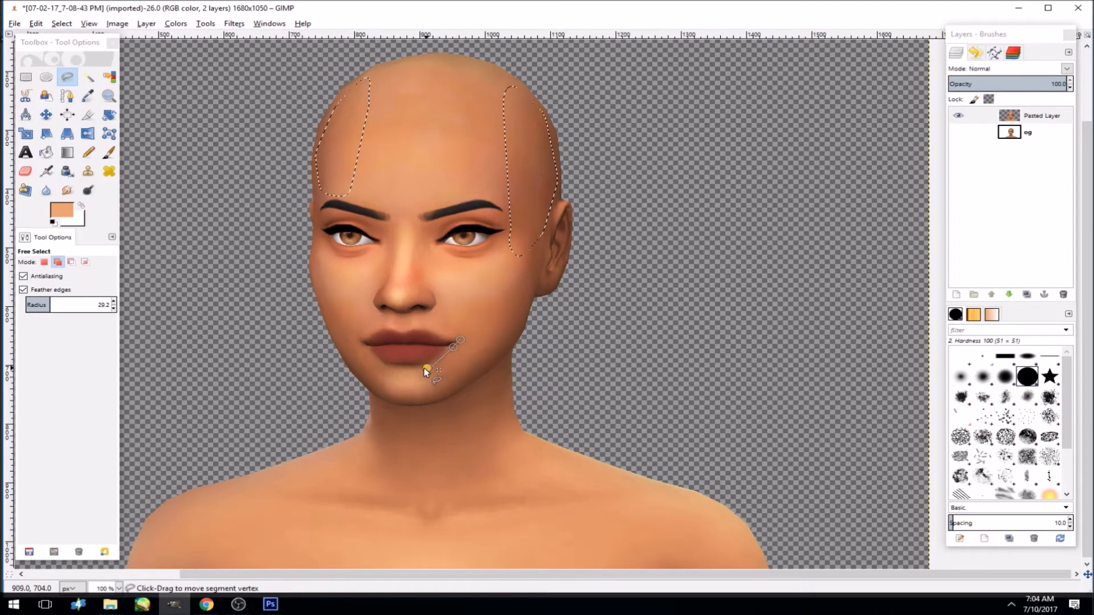
{"action": "left_click", "coordinate": [388, 365]}
{"action": "left_click", "coordinate": [365, 349]}
{"action": "left_click", "coordinate": [344, 340]}
{"action": "left_click", "coordinate": [349, 363]}
{"action": "left_click", "coordinate": [373, 389]}
{"action": "left_click", "coordinate": [386, 398]}
{"action": "left_click", "coordinate": [428, 402]}
{"action": "left_click", "coordinate": [441, 396]}
{"action": "left_click", "coordinate": [476, 377]}
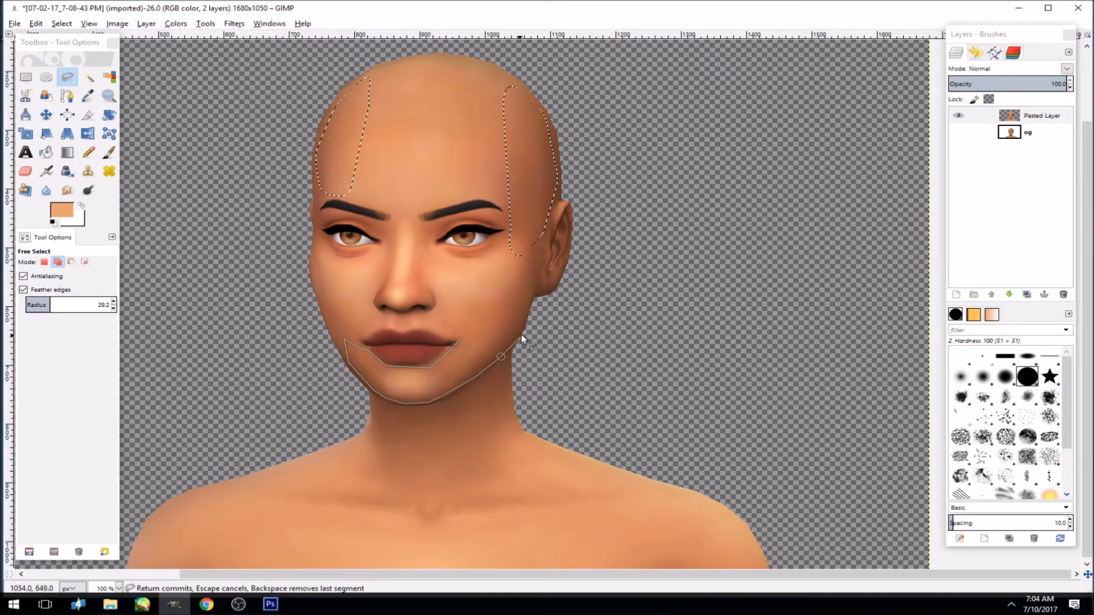
{"action": "key", "text": "Return"}
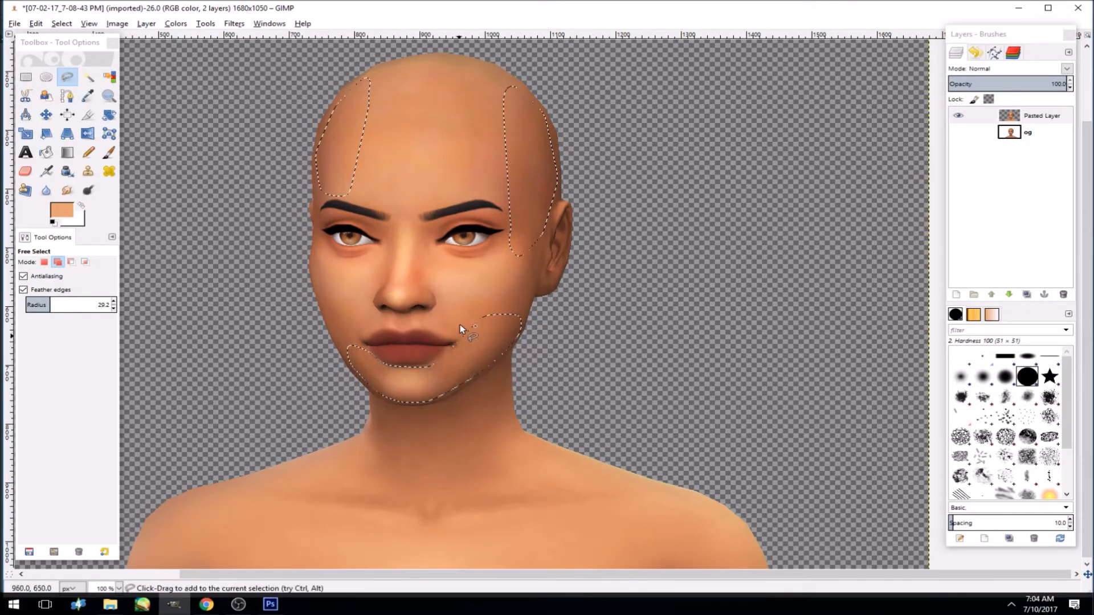
- Repeat the last Gaussian Blur on the selected temples and jaw, and clear the selection
{"action": "left_click", "coordinate": [238, 23]}
{"action": "left_click", "coordinate": [257, 34]}
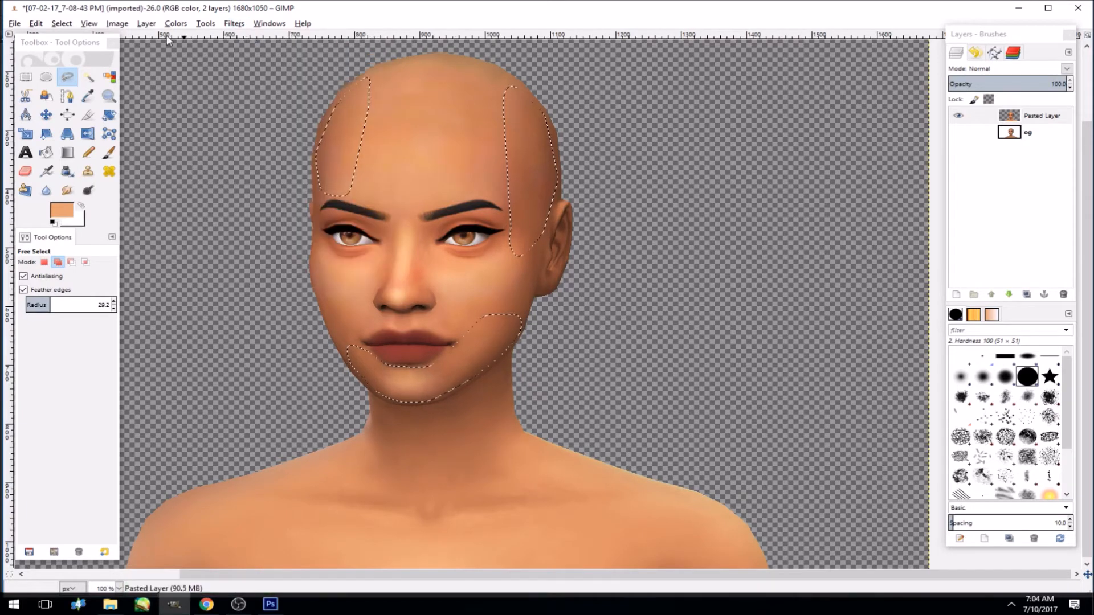
{"action": "left_click", "coordinate": [62, 23]}
{"action": "left_click", "coordinate": [74, 48]}
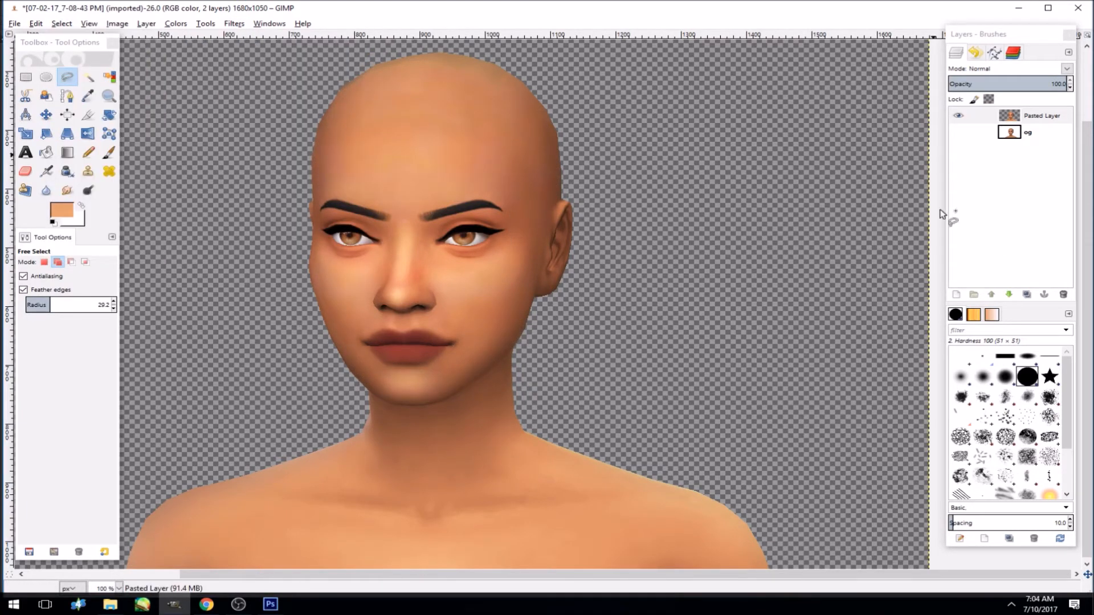
- Soften the side of the nose using the Blur tool with the Hardness 100 brush at size 42.97
{"action": "left_click", "coordinate": [46, 190]}
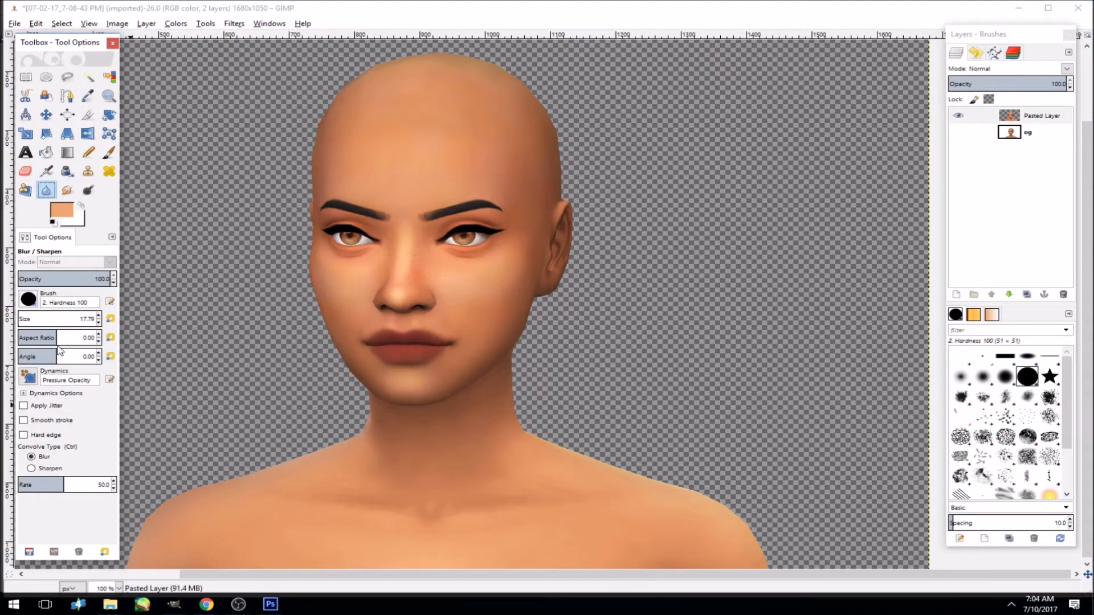
{"action": "left_click_drag", "start_coordinate": [20, 320], "coordinate": [81, 319]}
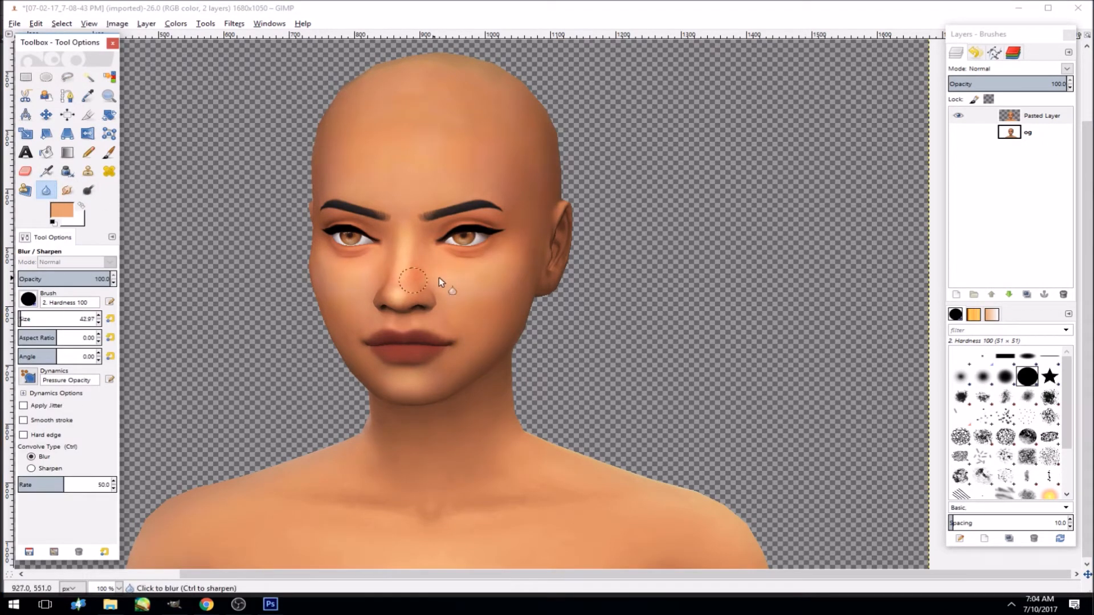
{"action": "left_click", "coordinate": [419, 277]}
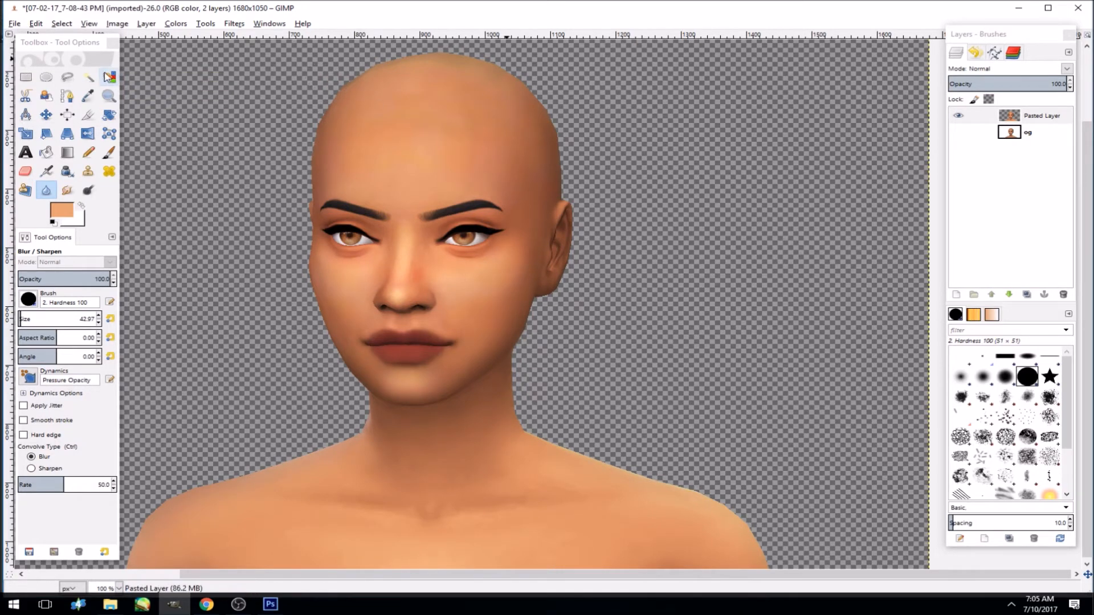
- Pick the dark brown shadow color along the jaw's underside as foreground and add a transparent 1680 x 1050 layer
{"action": "left_click", "coordinate": [89, 77]}
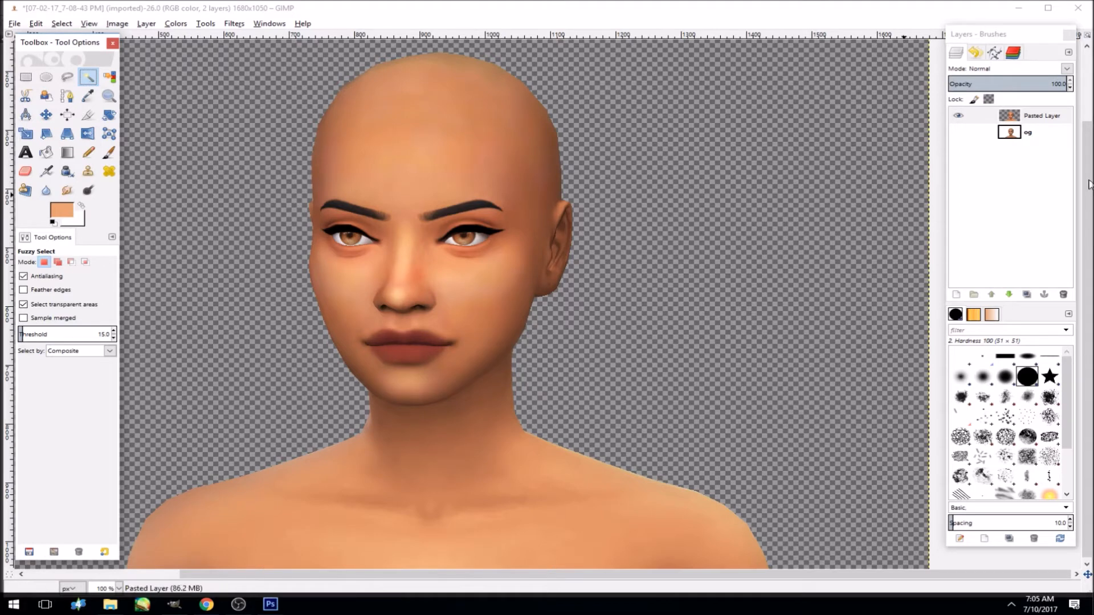
{"action": "left_click", "coordinate": [88, 96]}
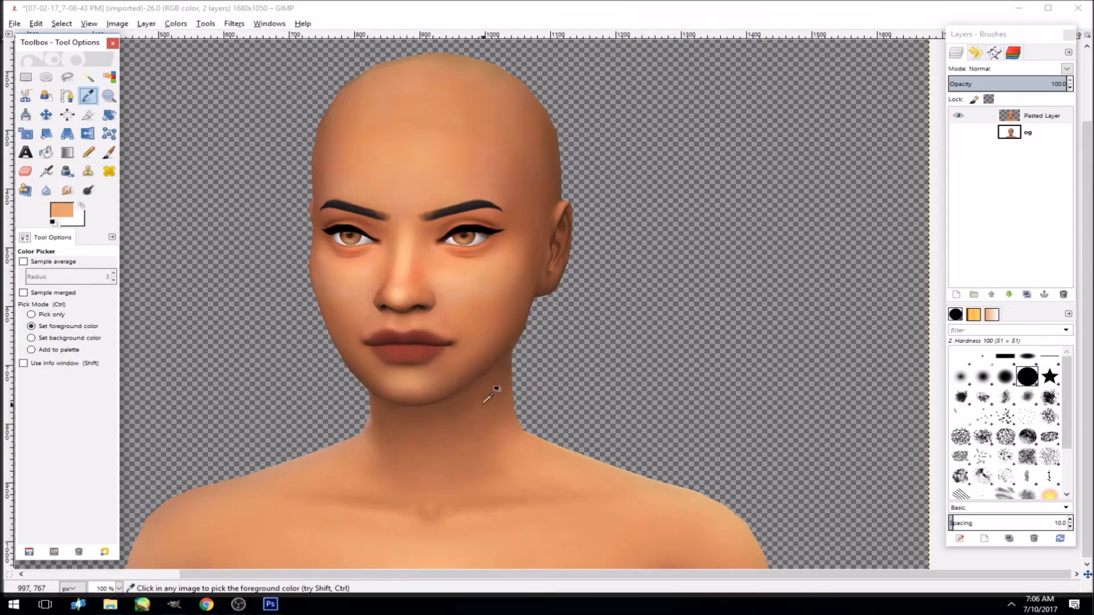
{"action": "left_click", "coordinate": [474, 387]}
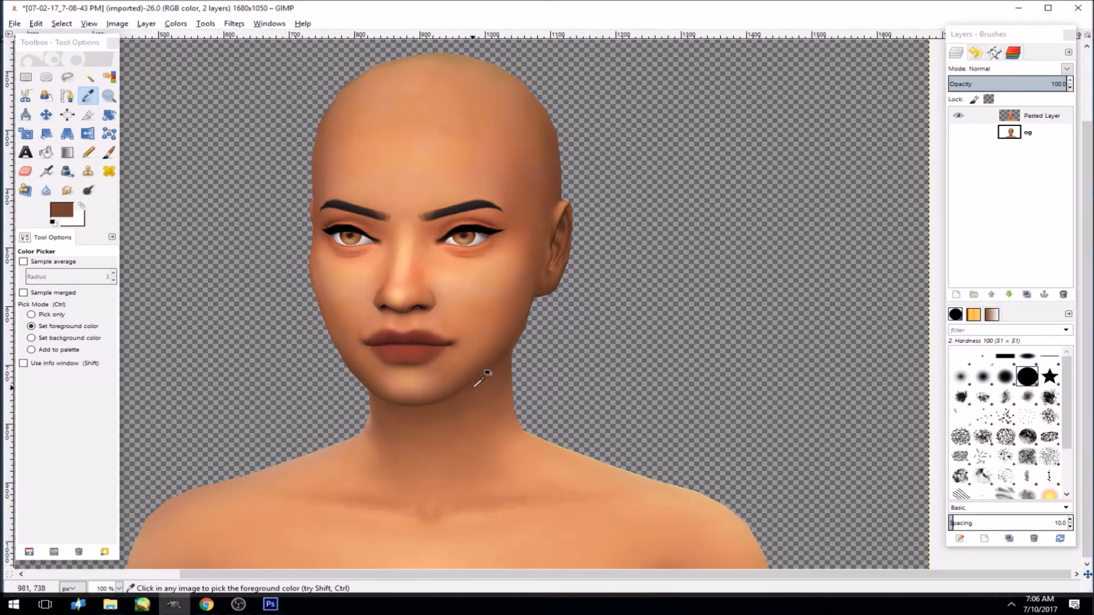
{"action": "left_click", "coordinate": [958, 295]}
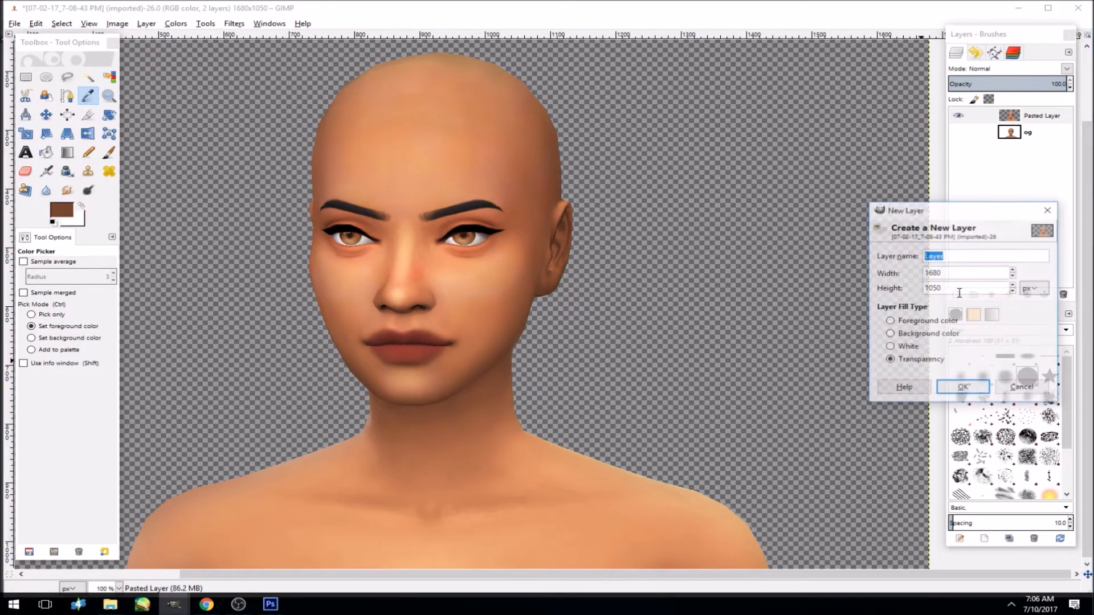
{"action": "left_click", "coordinate": [965, 385]}
- Select the transparent background around the figure on Pasted Layer with Fuzzy Select
{"action": "left_click", "coordinate": [1039, 133]}
{"action": "left_click", "coordinate": [87, 77]}
{"action": "left_click", "coordinate": [173, 138]}
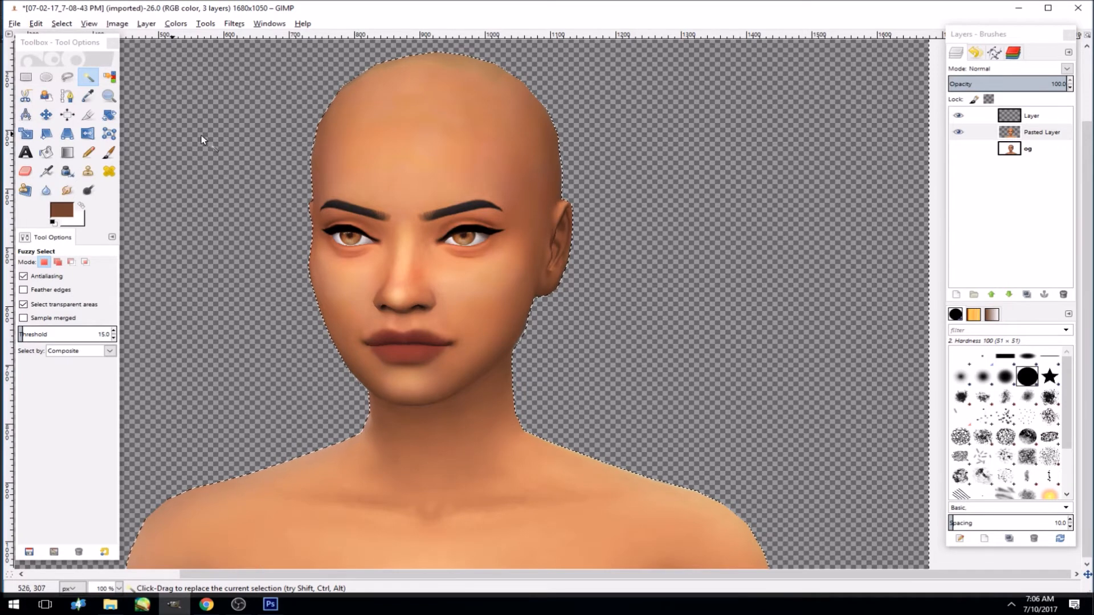
- Set Free Select to replace the current selection with feathered edges turned off
{"action": "left_click", "coordinate": [109, 95]}
{"action": "left_click", "coordinate": [460, 468]}
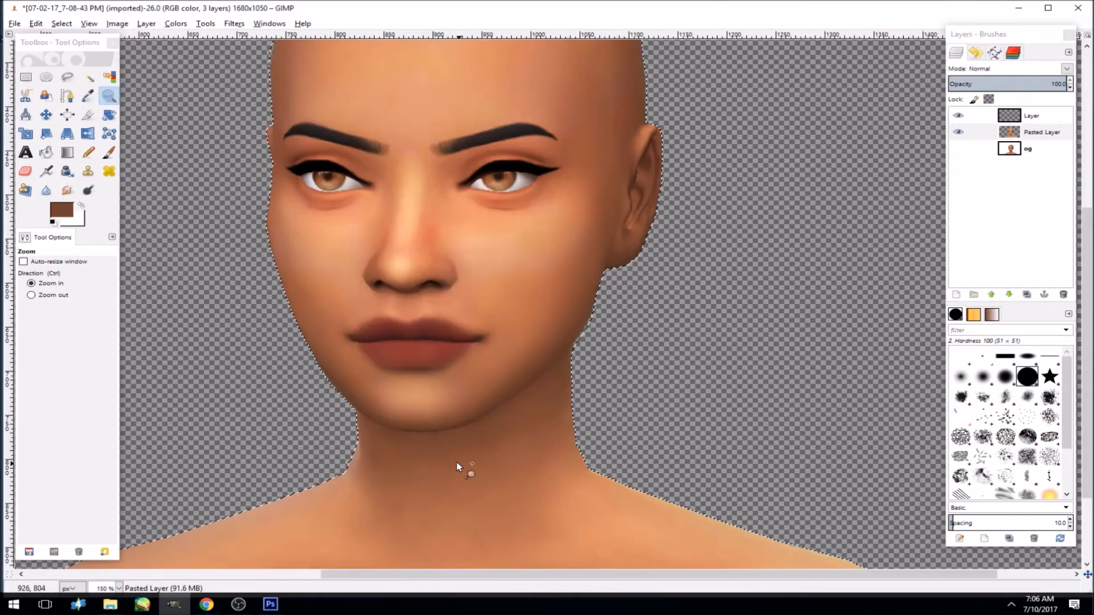
{"action": "left_click", "coordinate": [460, 468]}
{"action": "left_click", "coordinate": [67, 77]}
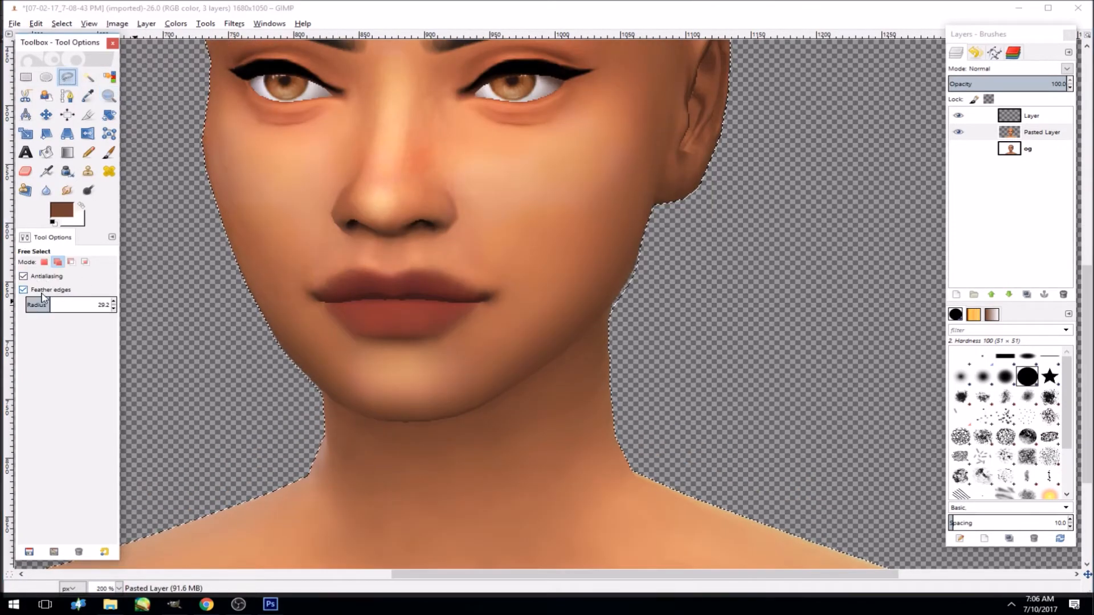
{"action": "left_click", "coordinate": [44, 262]}
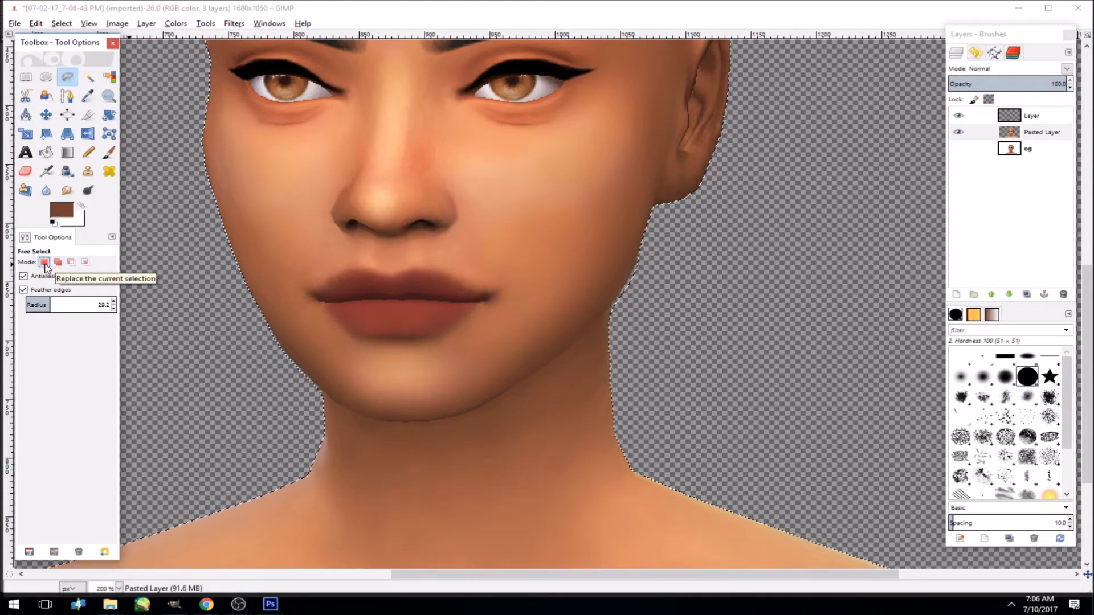
{"action": "left_click", "coordinate": [46, 291]}
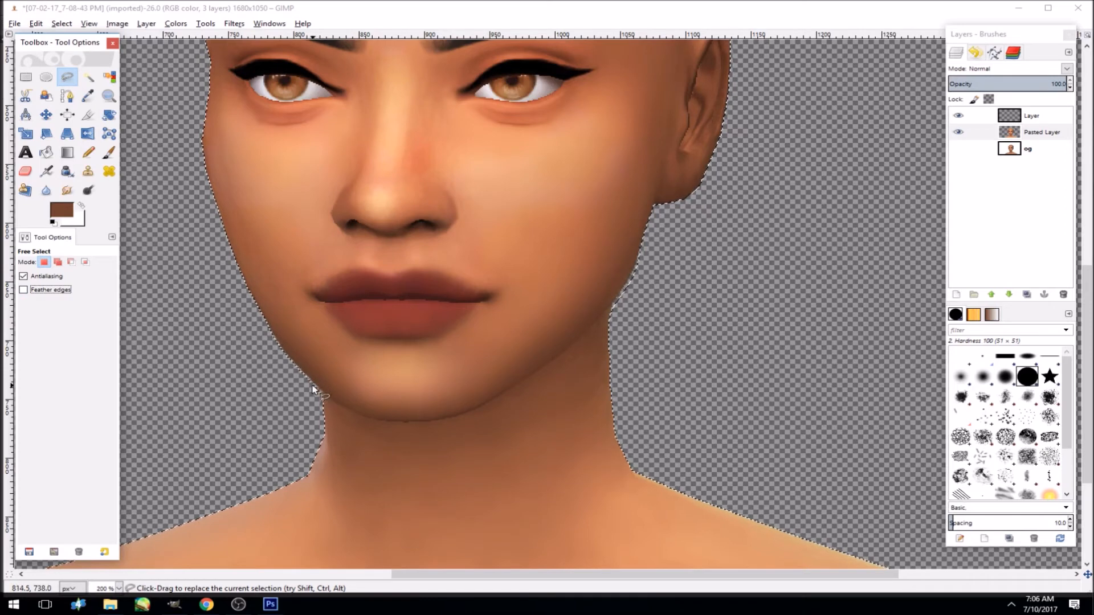
- Trace a Free Select outline closely along the jawline and chin, from one side of the neck to the other
{"action": "left_click", "coordinate": [109, 95]}
{"action": "left_click", "coordinate": [360, 462]}
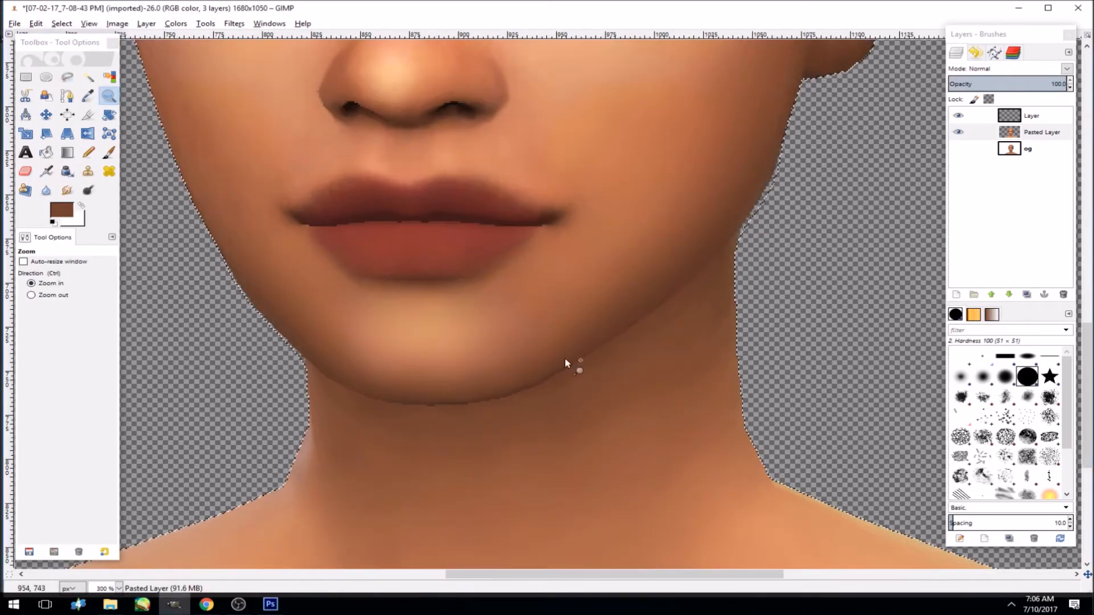
{"action": "left_click", "coordinate": [67, 77]}
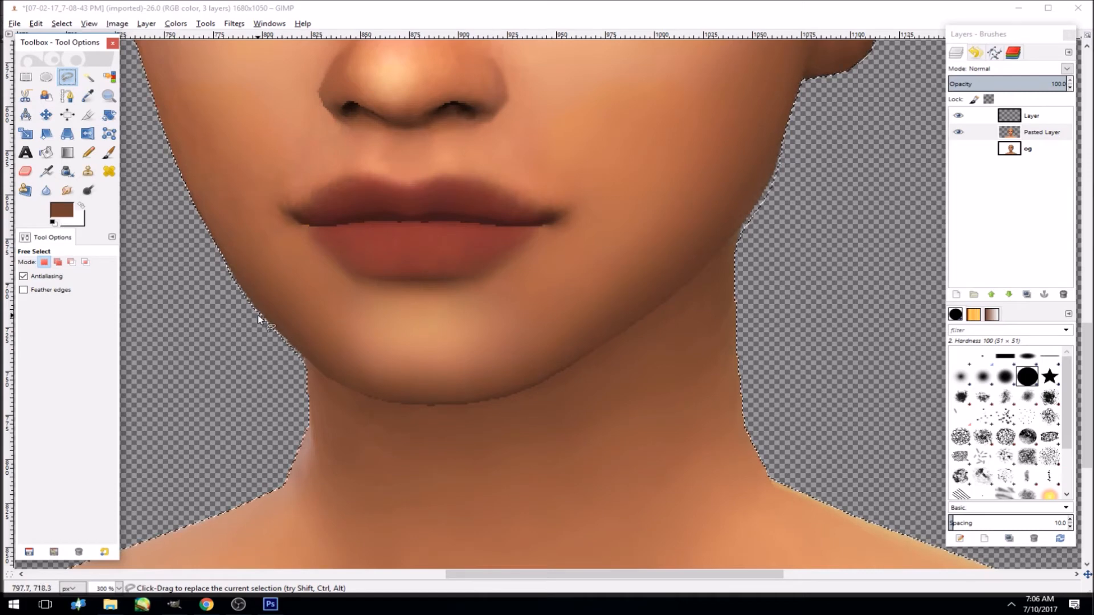
{"action": "left_click_drag", "start_coordinate": [250, 305], "coordinate": [319, 386]}
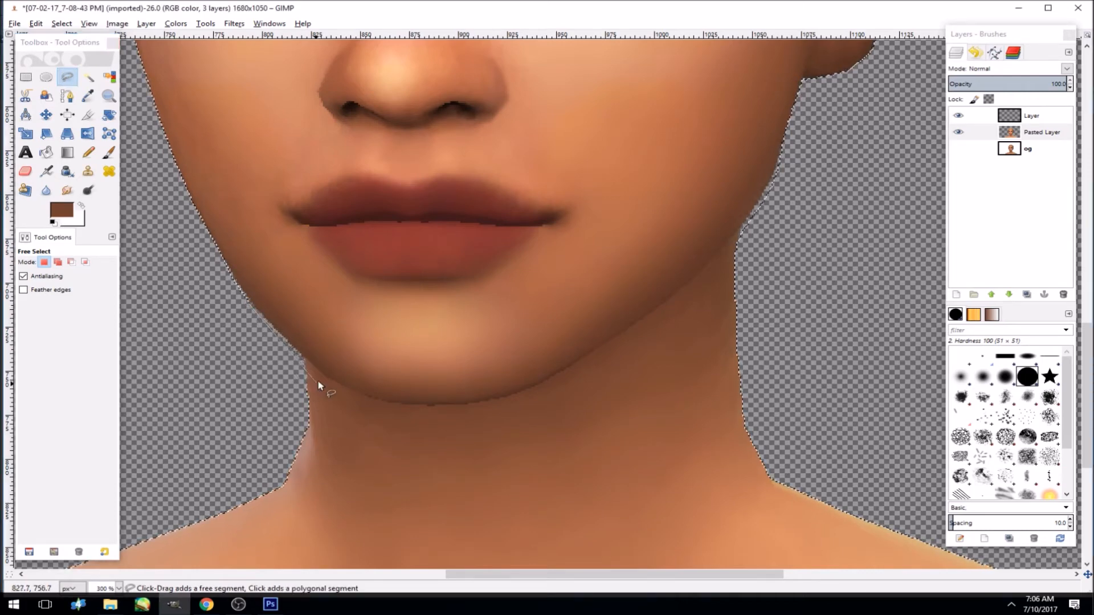
{"action": "left_click", "coordinate": [321, 373]}
{"action": "left_click_drag", "start_coordinate": [337, 381], "coordinate": [373, 397]}
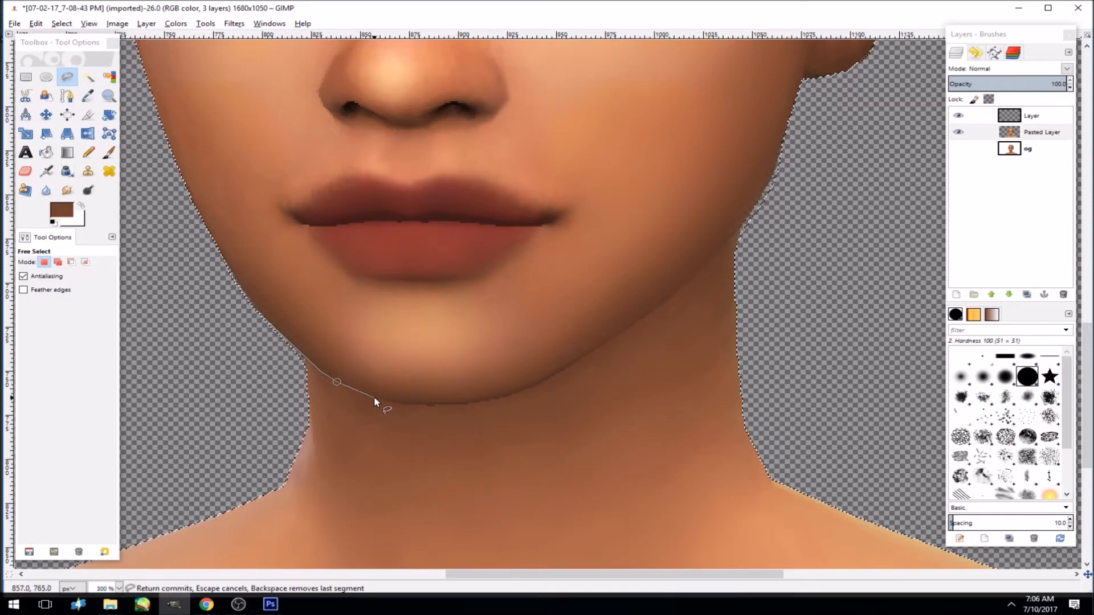
{"action": "left_click", "coordinate": [392, 402]}
{"action": "left_click", "coordinate": [413, 404]}
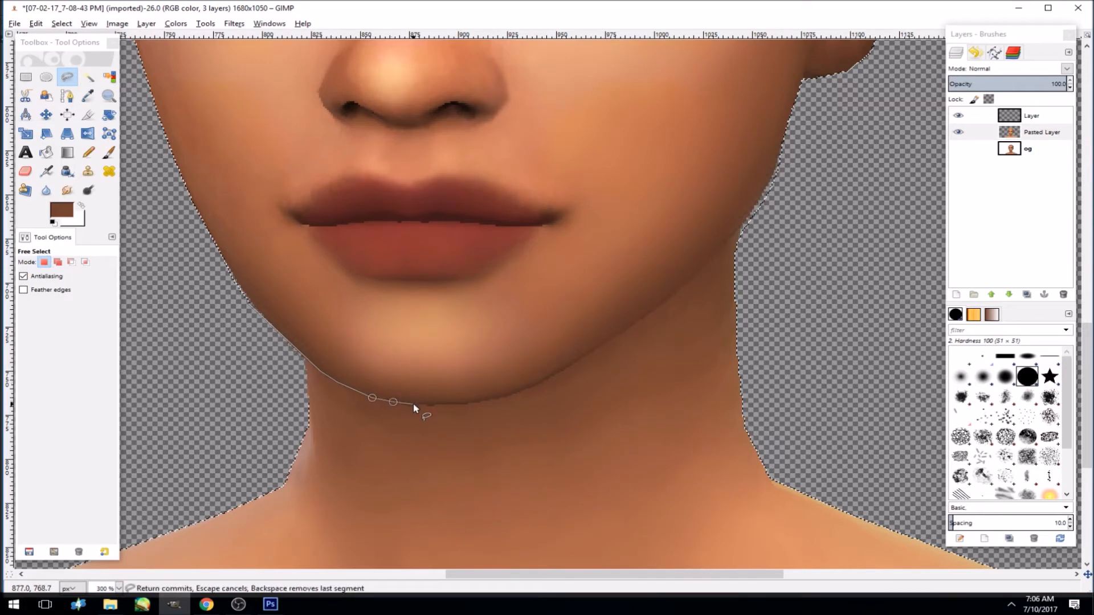
{"action": "left_click", "coordinate": [467, 404]}
{"action": "left_click", "coordinate": [550, 377]}
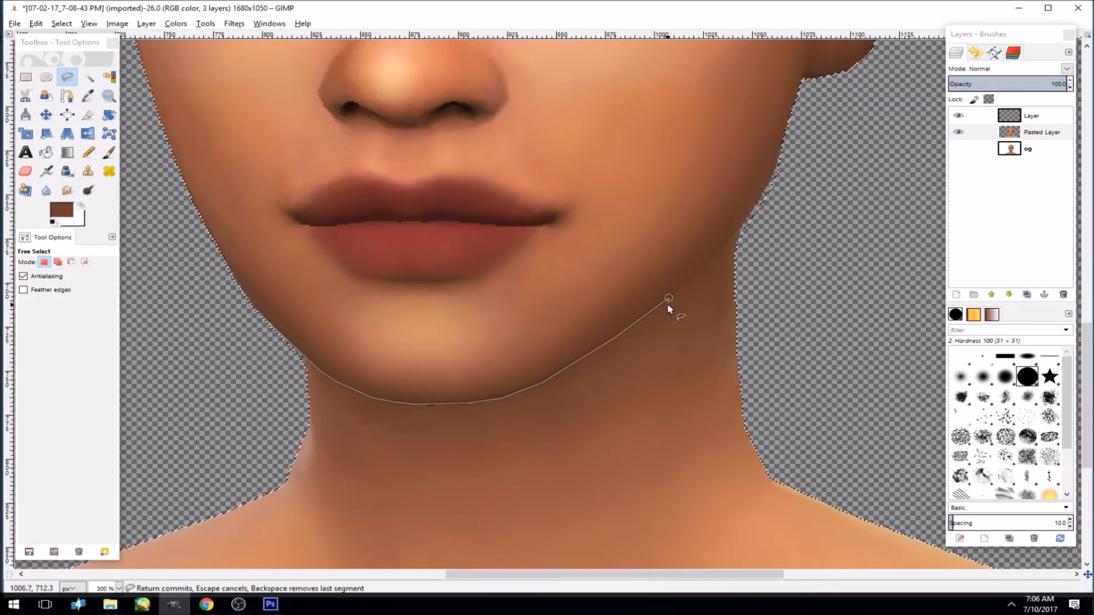
{"action": "left_click", "coordinate": [745, 220]}
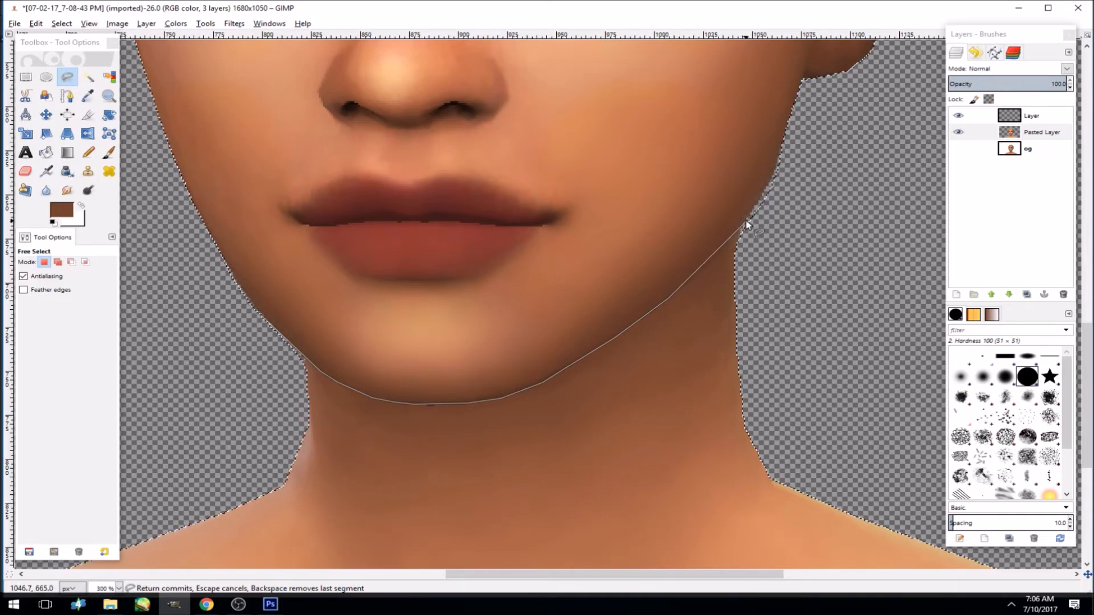
- Continue the outline outside the neck and across the lower neck, and close it at the jaw to select the neck area
{"action": "left_click", "coordinate": [769, 187]}
{"action": "left_click", "coordinate": [856, 213]}
{"action": "left_click", "coordinate": [921, 470]}
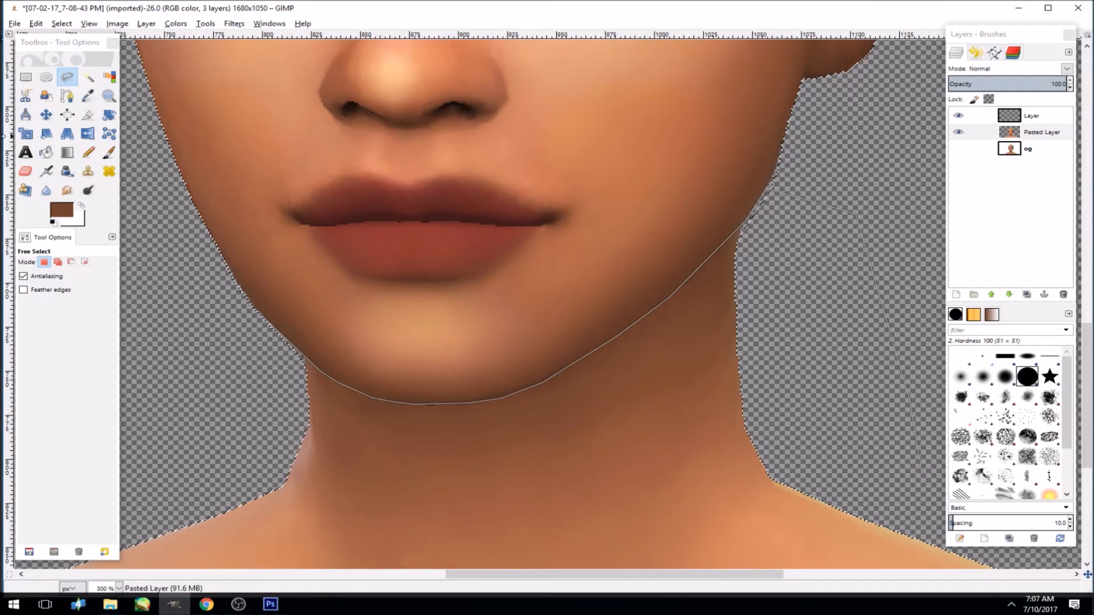
{"action": "scroll", "coordinate": [683, 324], "scroll_direction": "down", "scroll_amount": 5}
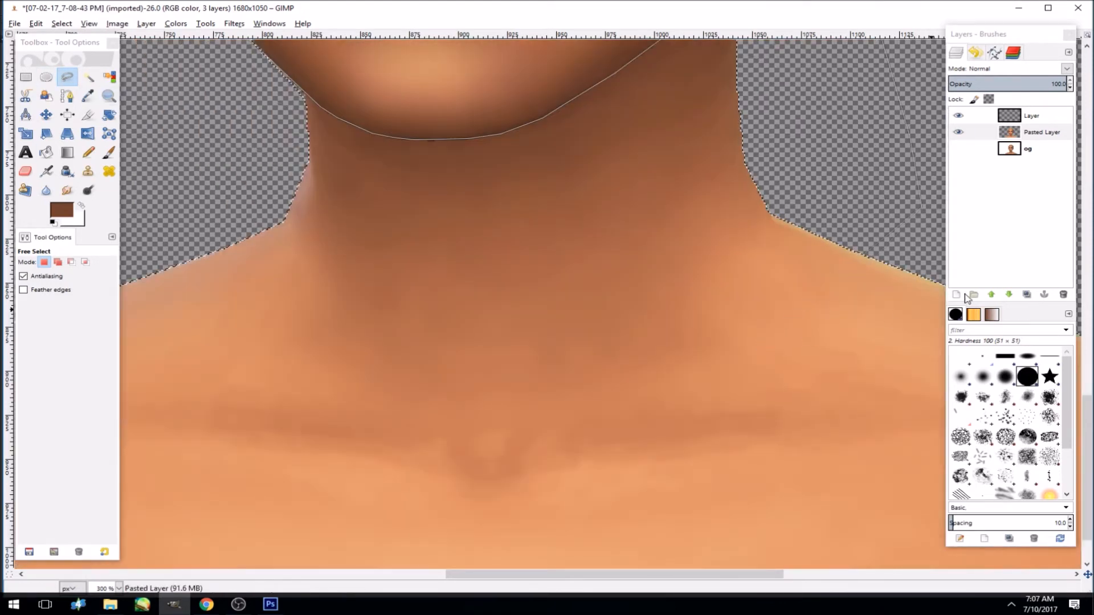
{"action": "left_click", "coordinate": [863, 342]}
{"action": "left_click", "coordinate": [264, 321]}
{"action": "left_click", "coordinate": [132, 183]}
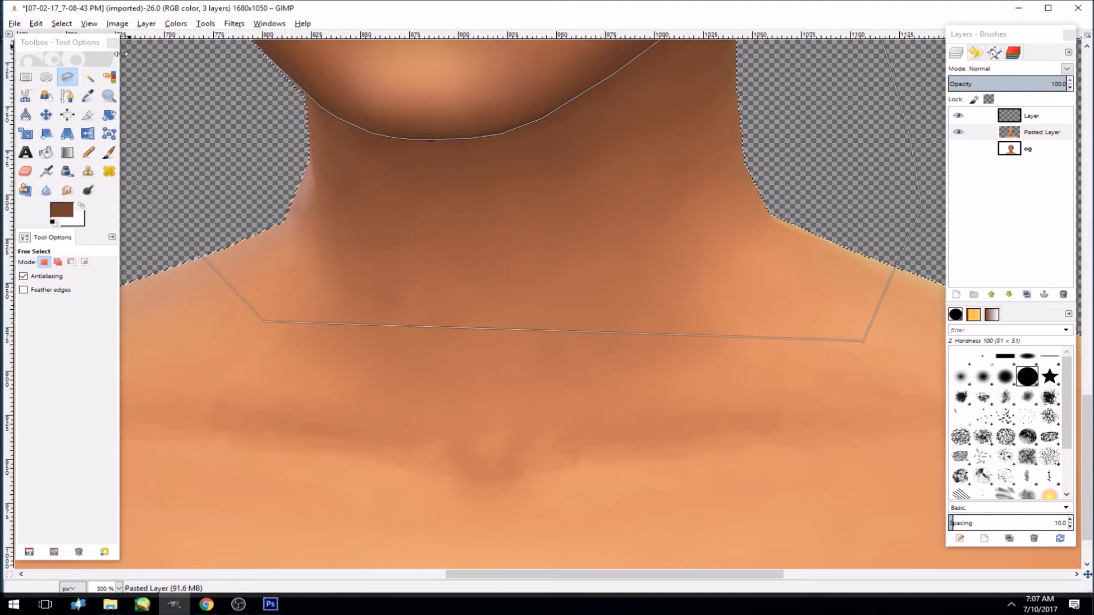
{"action": "left_click", "coordinate": [185, 80]}
{"action": "scroll", "coordinate": [496, 349], "scroll_direction": "up", "scroll_amount": 2}
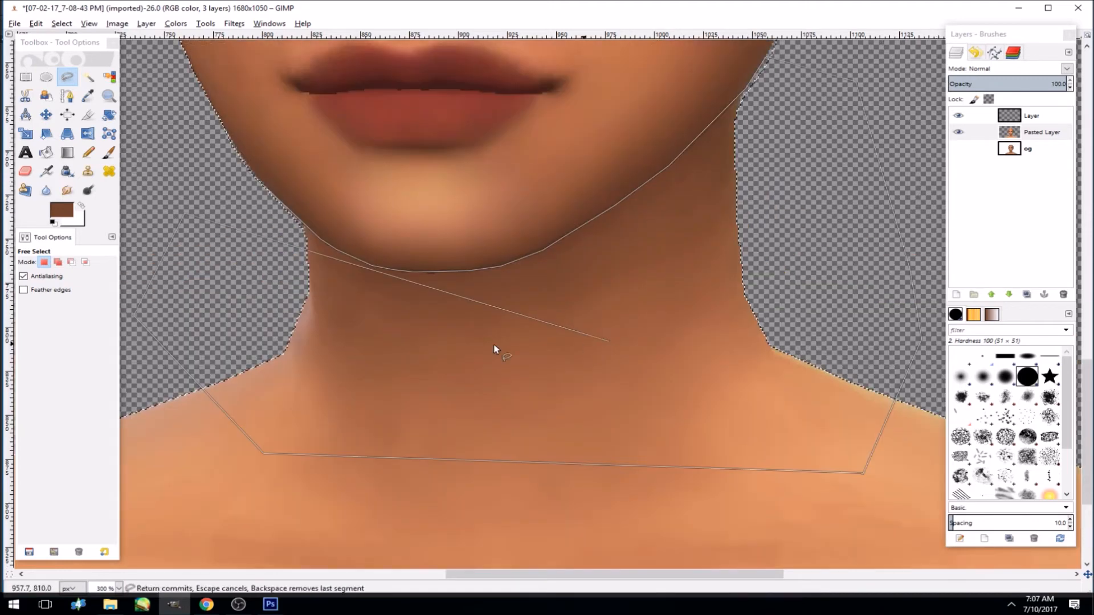
{"action": "left_click", "coordinate": [230, 164]}
{"action": "left_click", "coordinate": [248, 172]}
{"action": "key", "text": "Return"}
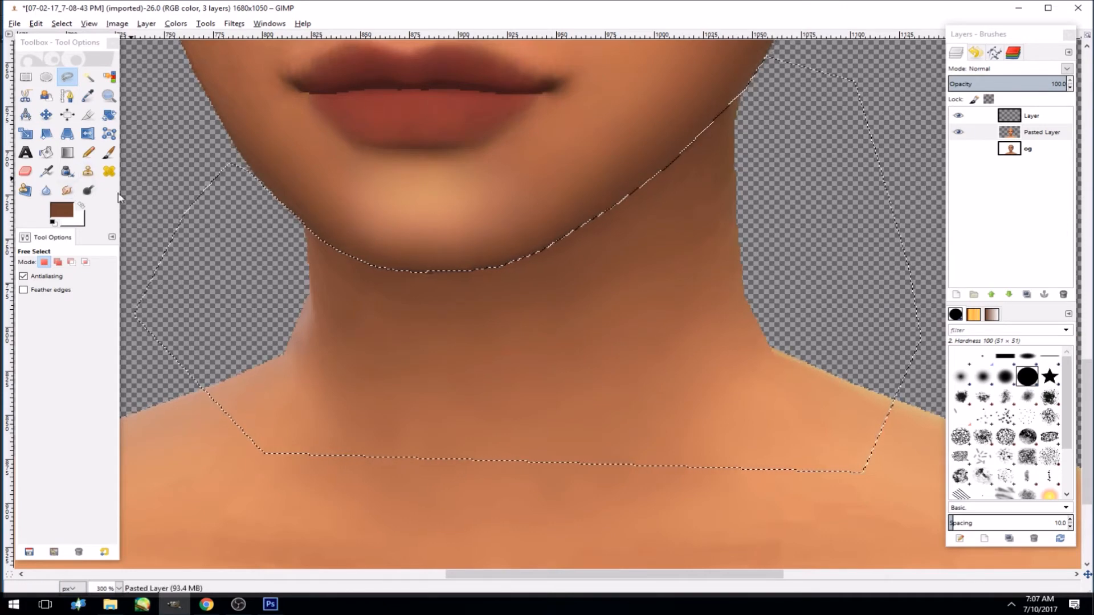
- Activate the new empty layer and set up the Airbrush with the Hardness 050 brush at size 93.34
{"action": "key", "text": "z"}
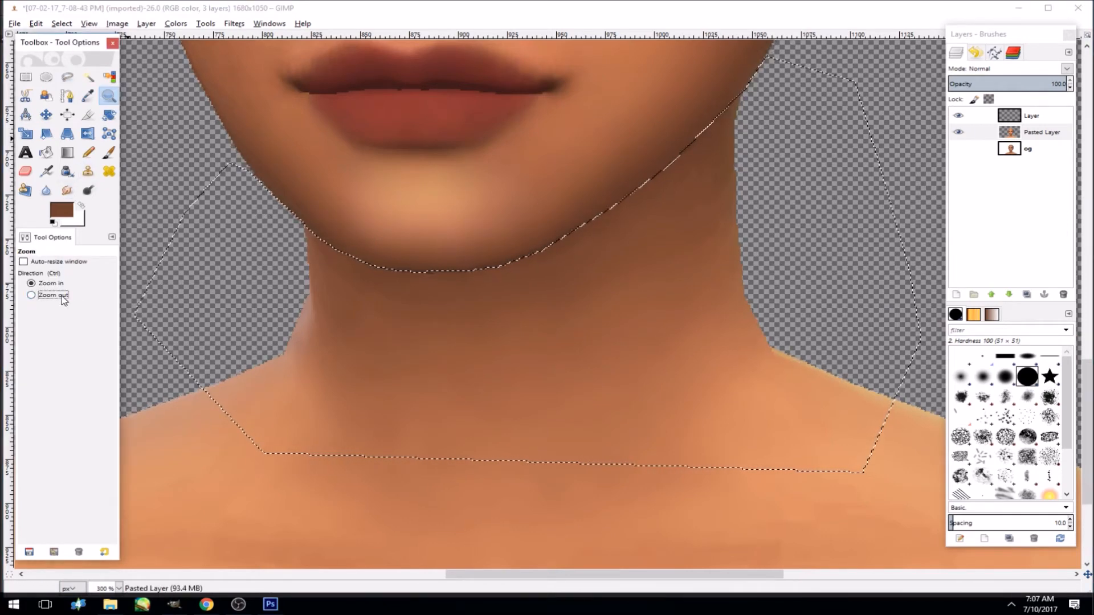
{"action": "left_click", "coordinate": [325, 257], "text": "ctrl"}
{"action": "left_click", "coordinate": [324, 256]}
{"action": "left_click", "coordinate": [197, 265]}
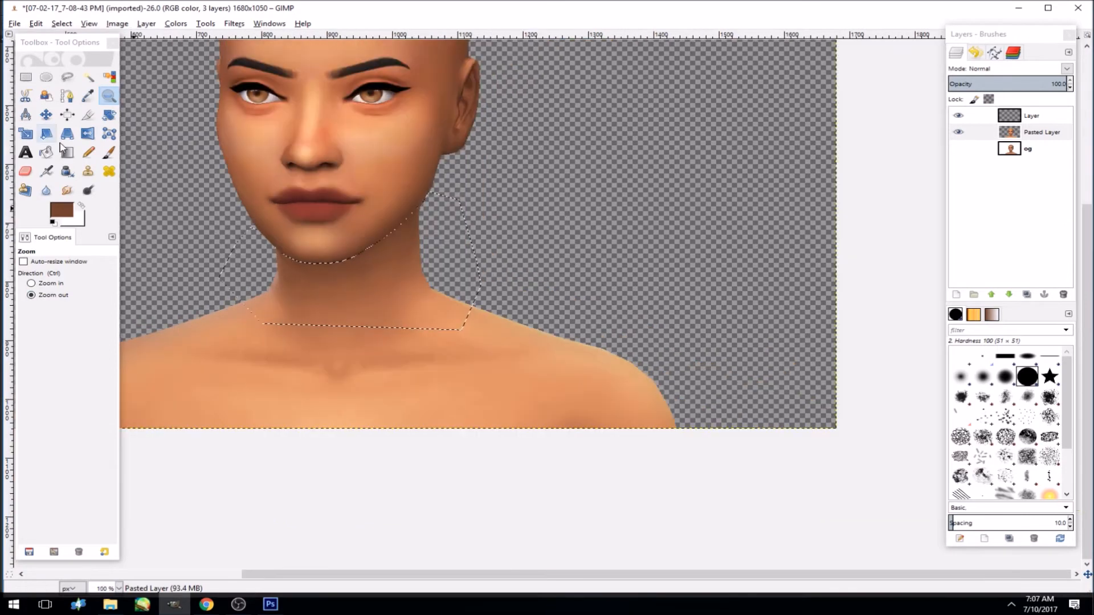
{"action": "left_click", "coordinate": [48, 283]}
{"action": "left_click", "coordinate": [251, 264]}
{"action": "left_click", "coordinate": [414, 238]}
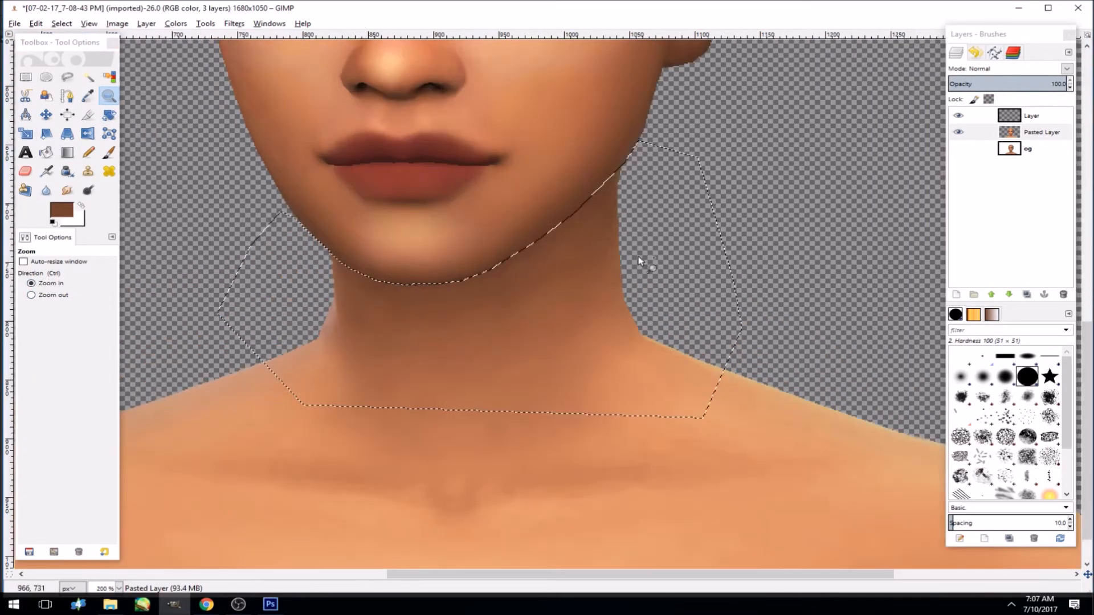
{"action": "left_click", "coordinate": [1031, 117]}
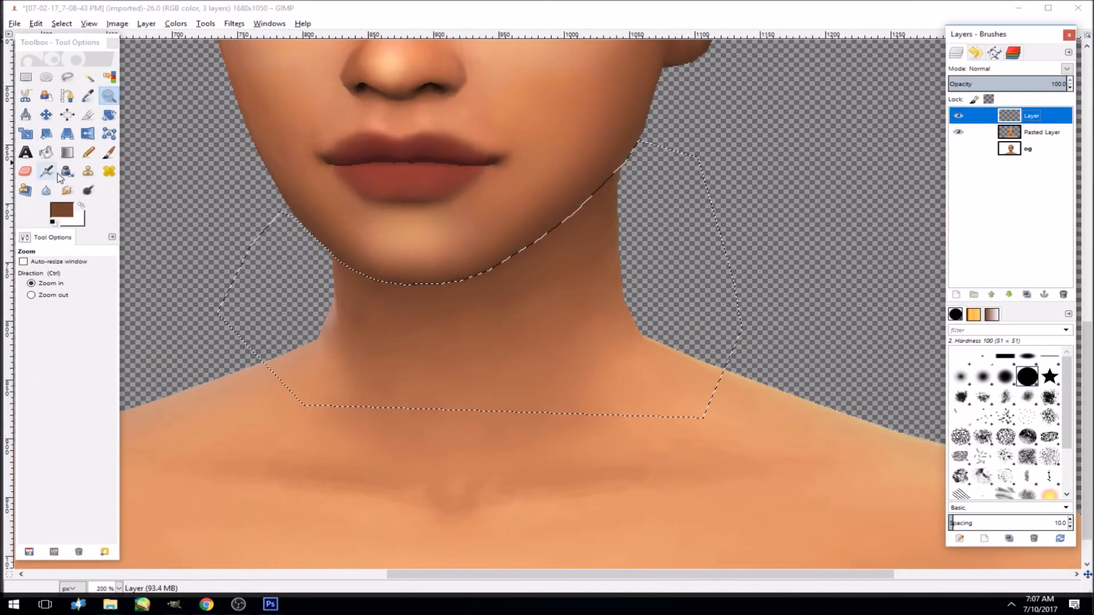
{"action": "left_click", "coordinate": [46, 171]}
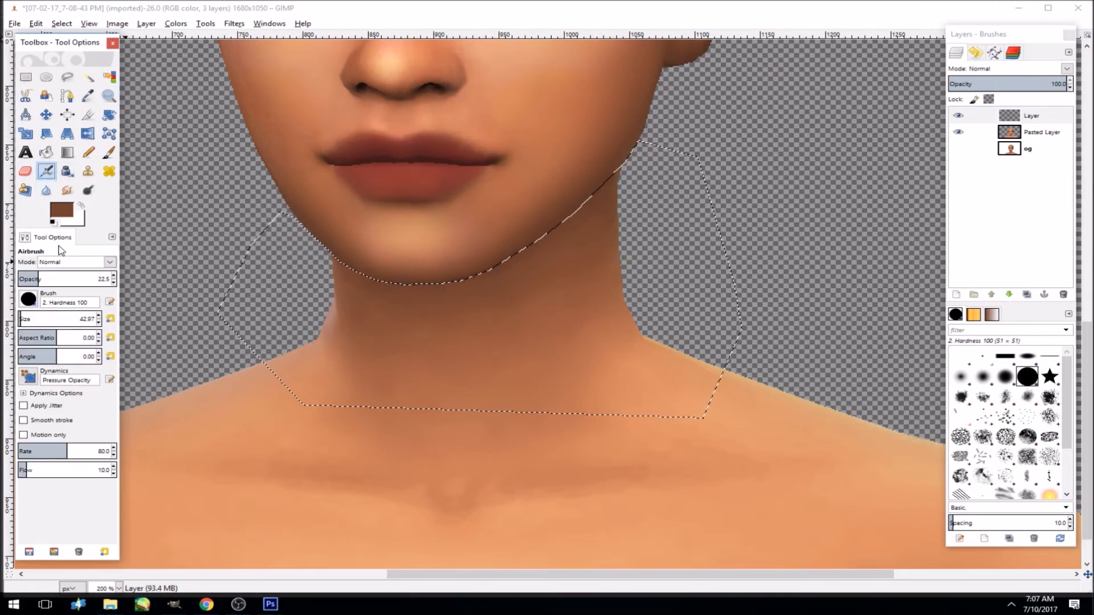
{"action": "left_click", "coordinate": [982, 377]}
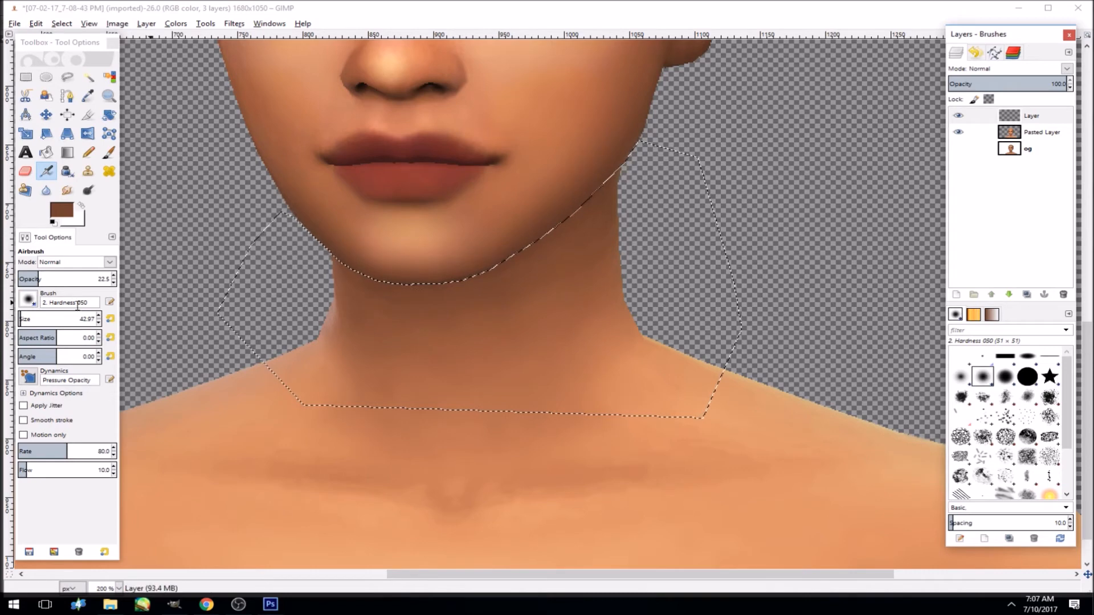
{"action": "left_click_drag", "start_coordinate": [21, 319], "coordinate": [25, 319]}
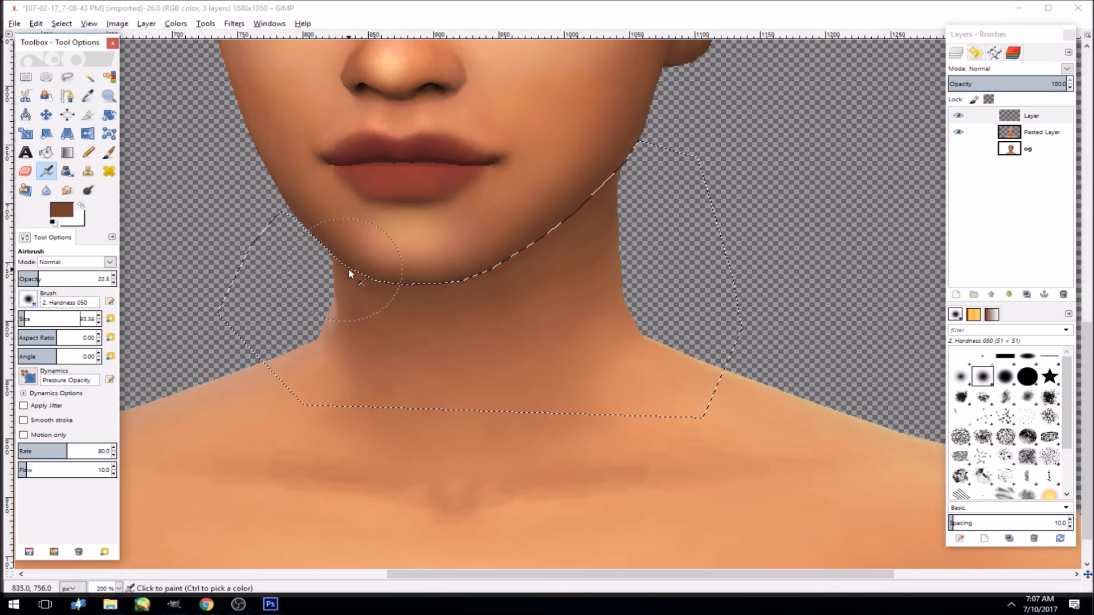
- Set the layer mode to Multiply and airbrush brown shading under the chin and across the upper neck inside the selection
{"action": "left_click", "coordinate": [1012, 69]}
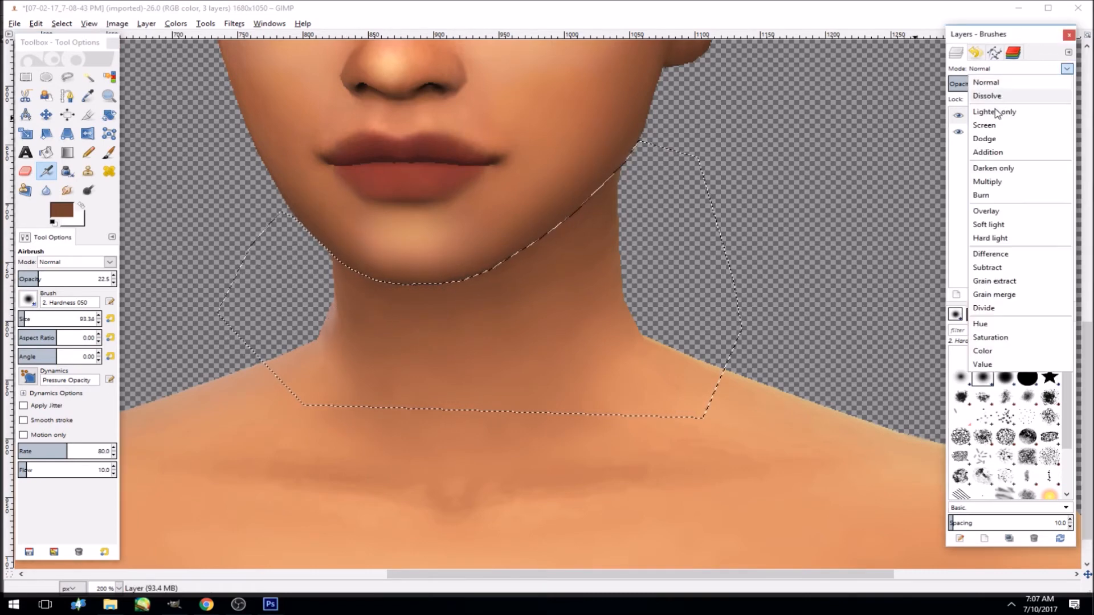
{"action": "left_click", "coordinate": [995, 181]}
{"action": "mouse_move", "coordinate": [337, 264]}
{"action": "left_mouse_down"}
{"action": "mouse_move", "coordinate": [388, 275]}
{"action": "mouse_move", "coordinate": [515, 276]}
{"action": "left_mouse_up"}
{"action": "mouse_move", "coordinate": [334, 279]}
{"action": "left_mouse_down"}
{"action": "mouse_move", "coordinate": [434, 308]}
{"action": "mouse_move", "coordinate": [305, 313]}
{"action": "left_mouse_up"}
{"action": "mouse_move", "coordinate": [320, 244]}
{"action": "left_mouse_down"}
{"action": "mouse_move", "coordinate": [376, 303]}
{"action": "mouse_move", "coordinate": [351, 242]}
{"action": "mouse_move", "coordinate": [331, 268]}
{"action": "left_mouse_up"}
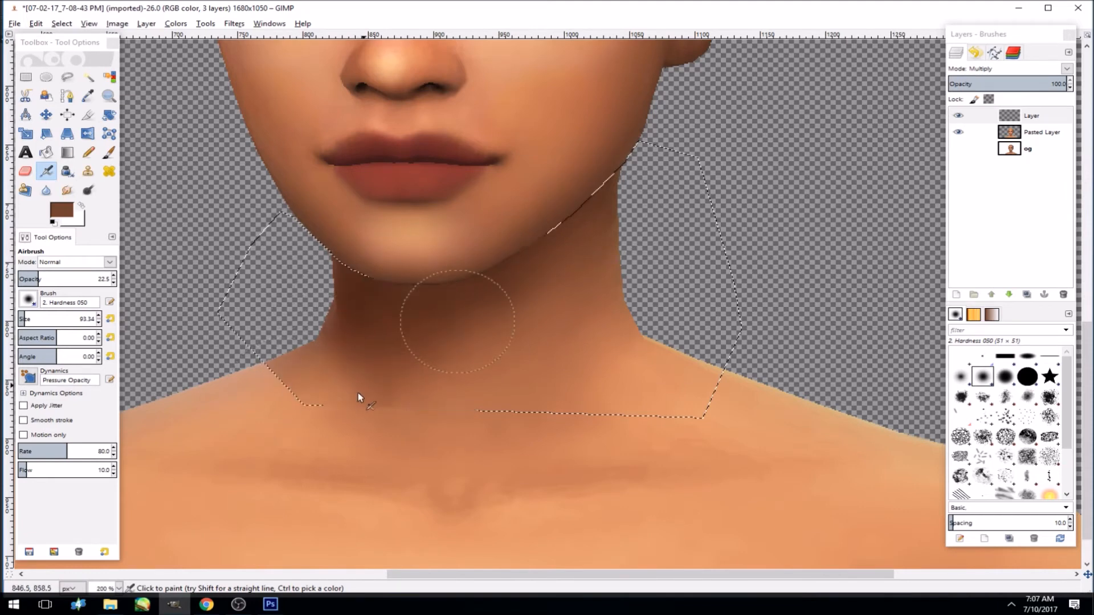
{"action": "mouse_move", "coordinate": [285, 335]}
{"action": "left_mouse_down"}
{"action": "mouse_move", "coordinate": [457, 262]}
{"action": "mouse_move", "coordinate": [374, 351]}
{"action": "mouse_move", "coordinate": [459, 337]}
{"action": "mouse_move", "coordinate": [361, 383]}
{"action": "mouse_move", "coordinate": [472, 334]}
{"action": "mouse_move", "coordinate": [451, 378]}
{"action": "mouse_move", "coordinate": [302, 371]}
{"action": "mouse_move", "coordinate": [427, 371]}
{"action": "mouse_move", "coordinate": [422, 394]}
{"action": "mouse_move", "coordinate": [510, 319]}
{"action": "left_mouse_up"}
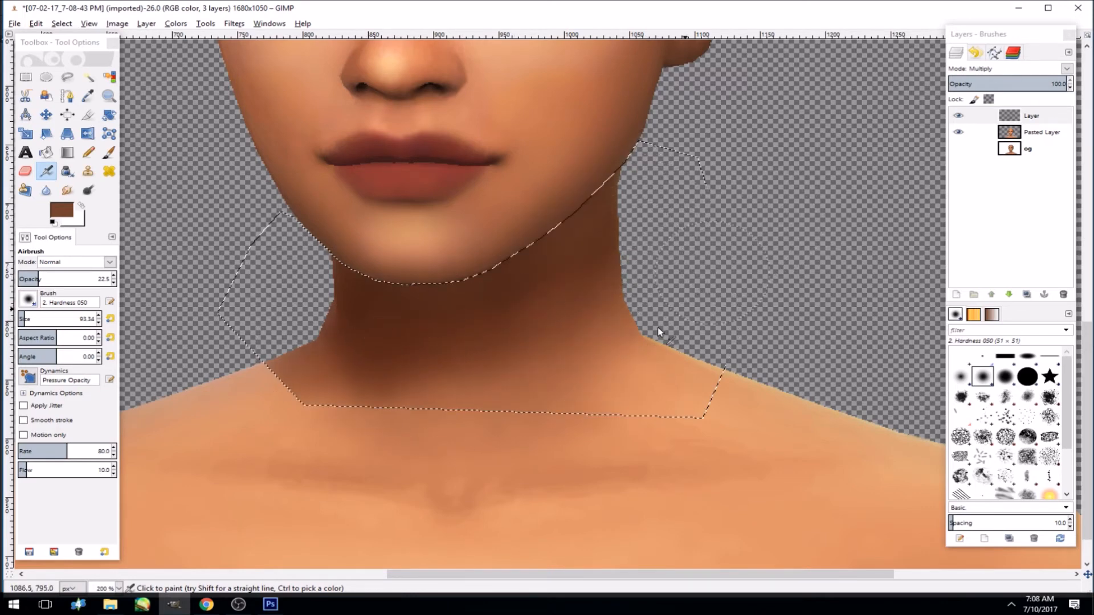
- Fade the lower edge of the neck shading using the Eraser at opacity 76.8 and size 152.11
{"action": "left_click", "coordinate": [25, 171]}
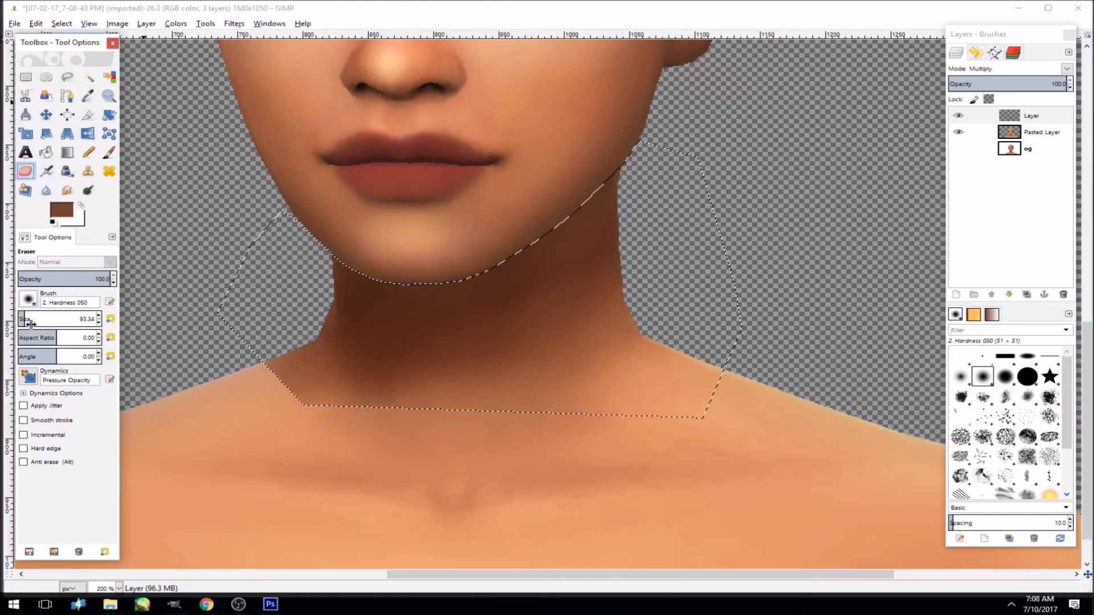
{"action": "left_click", "coordinate": [88, 277]}
{"action": "mouse_move", "coordinate": [268, 390]}
{"action": "left_mouse_down"}
{"action": "mouse_move", "coordinate": [353, 452]}
{"action": "mouse_move", "coordinate": [315, 421]}
{"action": "mouse_move", "coordinate": [423, 424]}
{"action": "mouse_move", "coordinate": [585, 372]}
{"action": "mouse_move", "coordinate": [673, 315]}
{"action": "left_mouse_up"}
{"action": "mouse_move", "coordinate": [339, 419]}
{"action": "left_mouse_down"}
{"action": "mouse_move", "coordinate": [333, 396]}
{"action": "mouse_move", "coordinate": [473, 427]}
{"action": "left_mouse_up"}
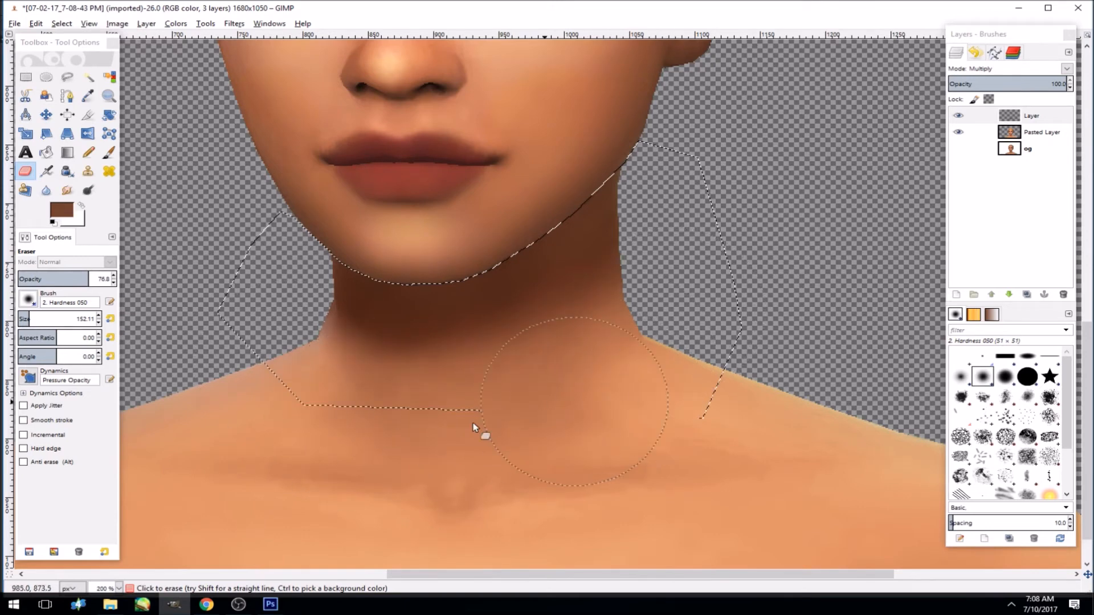
- Set the Multiply shading layer's opacity to 62.1 and apply a Gaussian Blur with an 11 px horizontal and vertical radius to the neck shading
{"action": "mouse_move", "coordinate": [1019, 85]}
{"action": "left_mouse_down"}
{"action": "mouse_move", "coordinate": [1032, 85]}
{"action": "mouse_move", "coordinate": [1021, 87]}
{"action": "left_mouse_up"}
{"action": "mouse_move", "coordinate": [244, 13]}
{"action": "left_mouse_down"}
{"action": "mouse_move", "coordinate": [251, 35]}
{"action": "mouse_move", "coordinate": [251, 2]}
{"action": "left_mouse_up"}
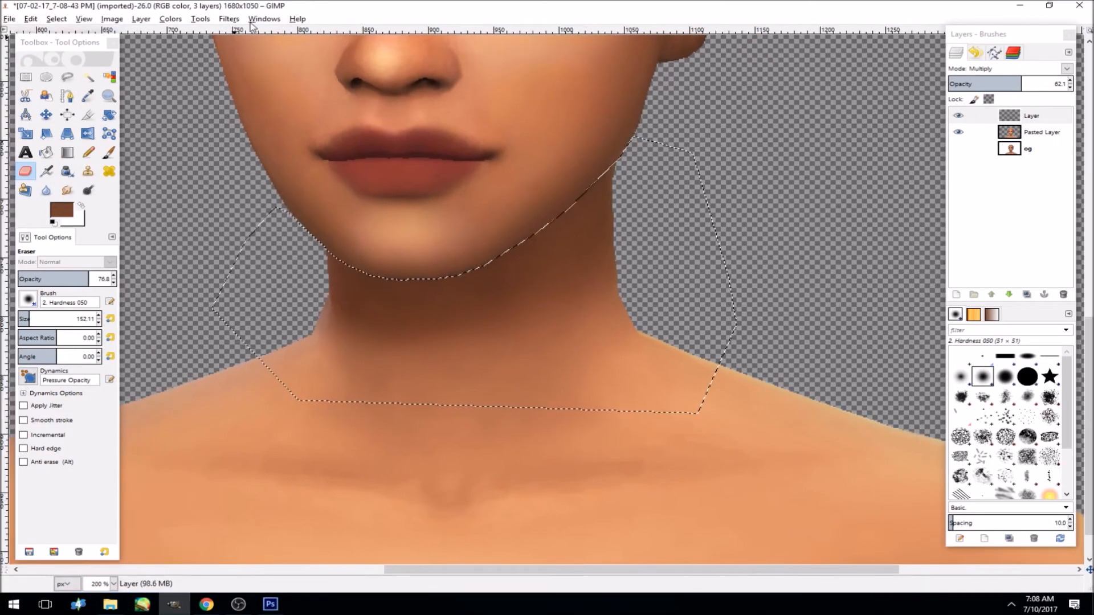
{"action": "left_click", "coordinate": [230, 18]}
{"action": "left_click", "coordinate": [250, 45]}
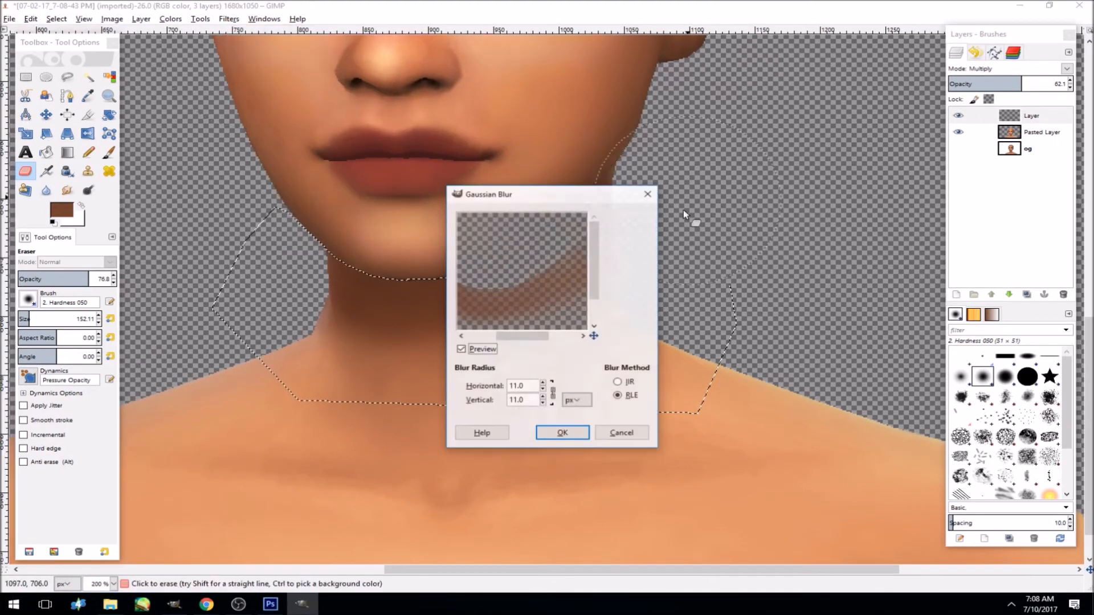
{"action": "mouse_move", "coordinate": [542, 301]}
{"action": "left_mouse_down"}
{"action": "mouse_move", "coordinate": [543, 289]}
{"action": "mouse_move", "coordinate": [554, 299]}
{"action": "left_mouse_up"}
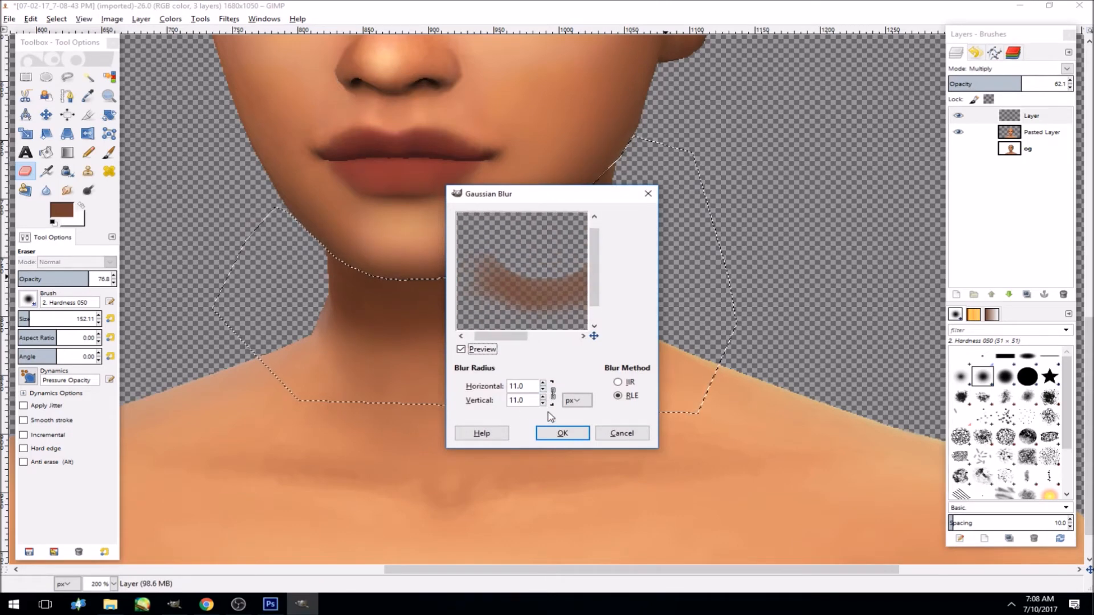
{"action": "left_click", "coordinate": [562, 433]}
- Clear the neck selection and lower the shading layer's opacity to 42.3, judging it against the whole portrait
{"action": "left_click", "coordinate": [57, 19]}
{"action": "left_click", "coordinate": [67, 48]}
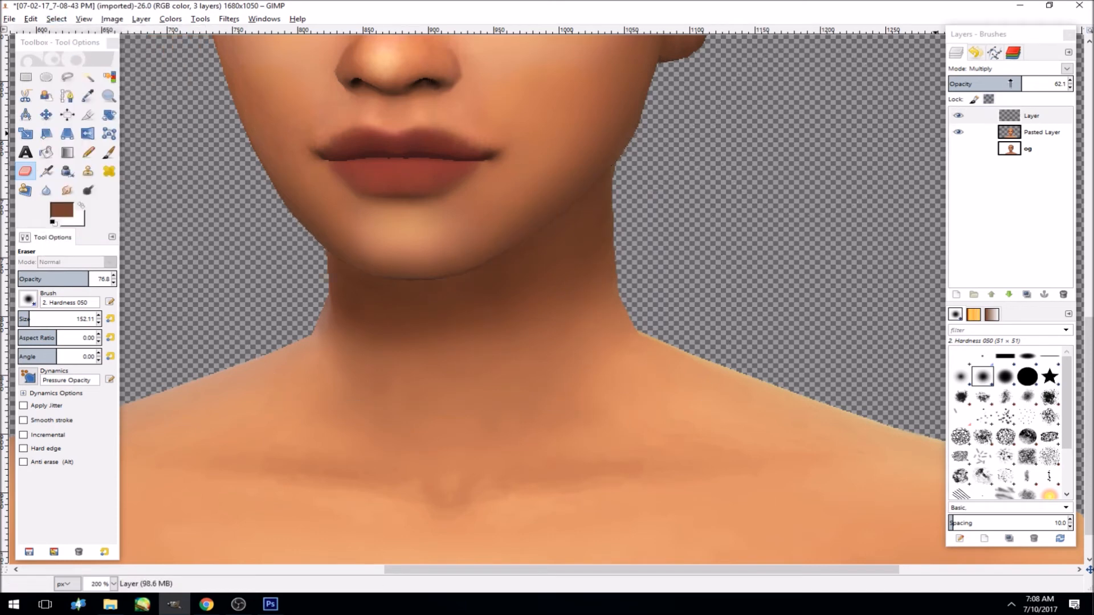
{"action": "left_click_drag", "start_coordinate": [996, 82], "coordinate": [1031, 80]}
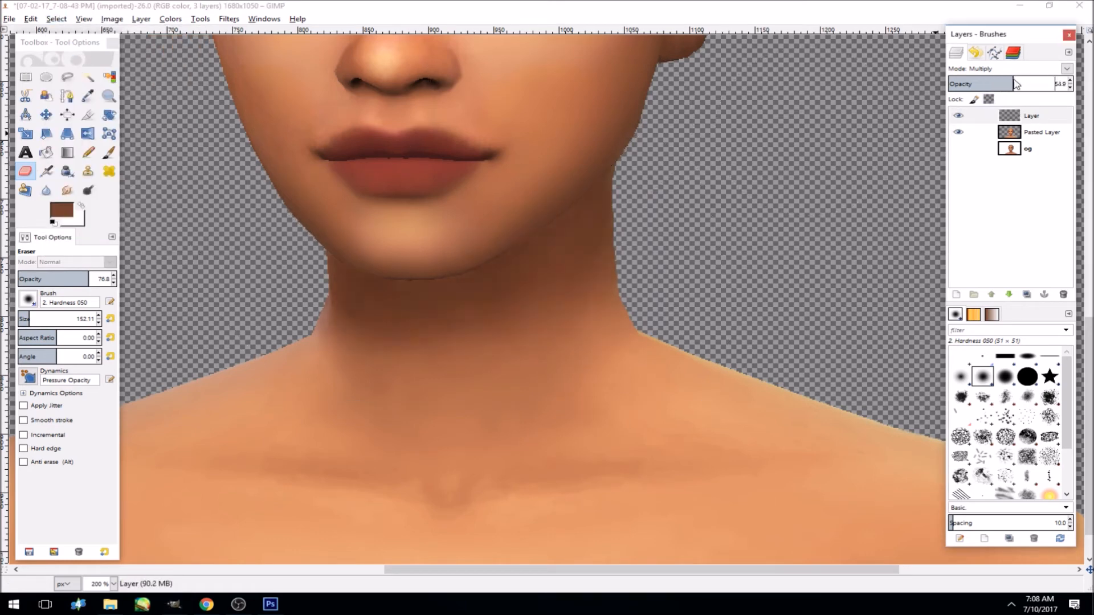
{"action": "left_click", "coordinate": [109, 95]}
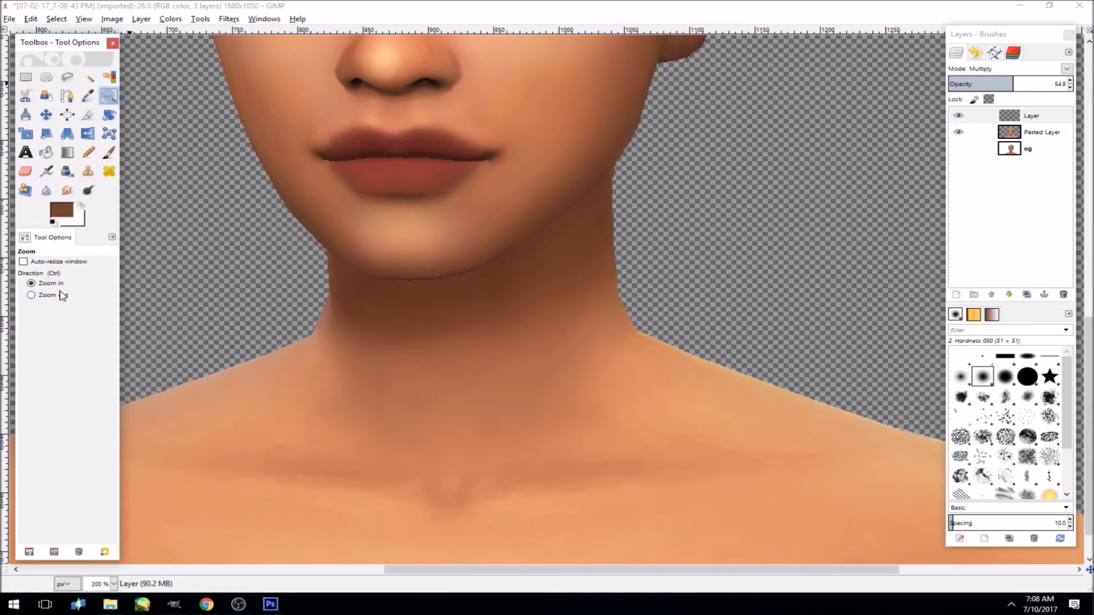
{"action": "left_click", "coordinate": [47, 295]}
{"action": "left_click", "coordinate": [264, 232]}
{"action": "left_click", "coordinate": [274, 227]}
{"action": "left_click", "coordinate": [274, 228]}
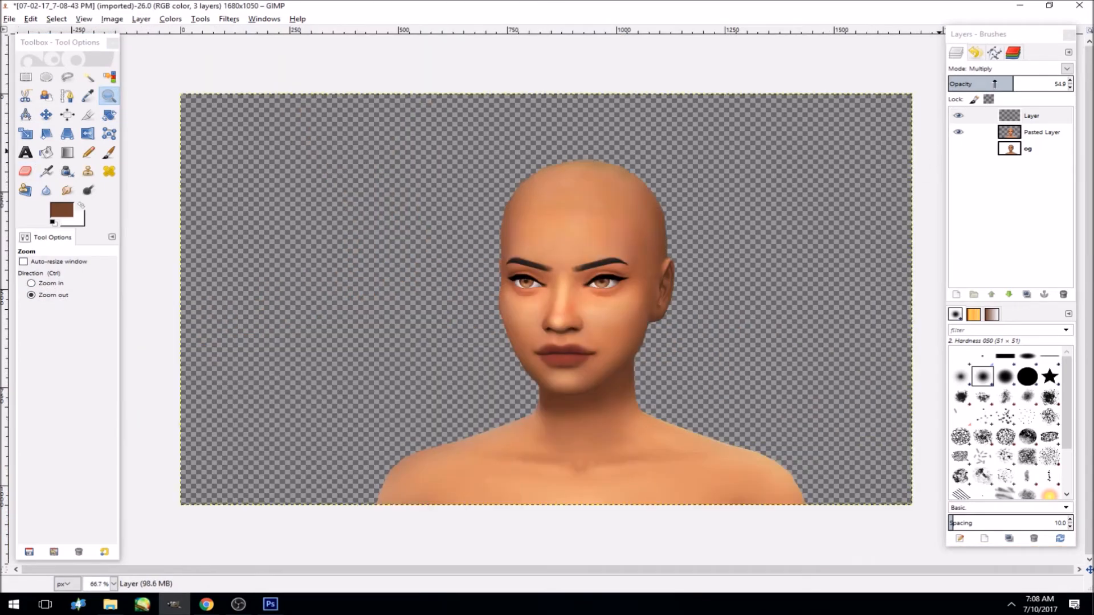
{"action": "left_click_drag", "start_coordinate": [994, 84], "coordinate": [979, 84]}
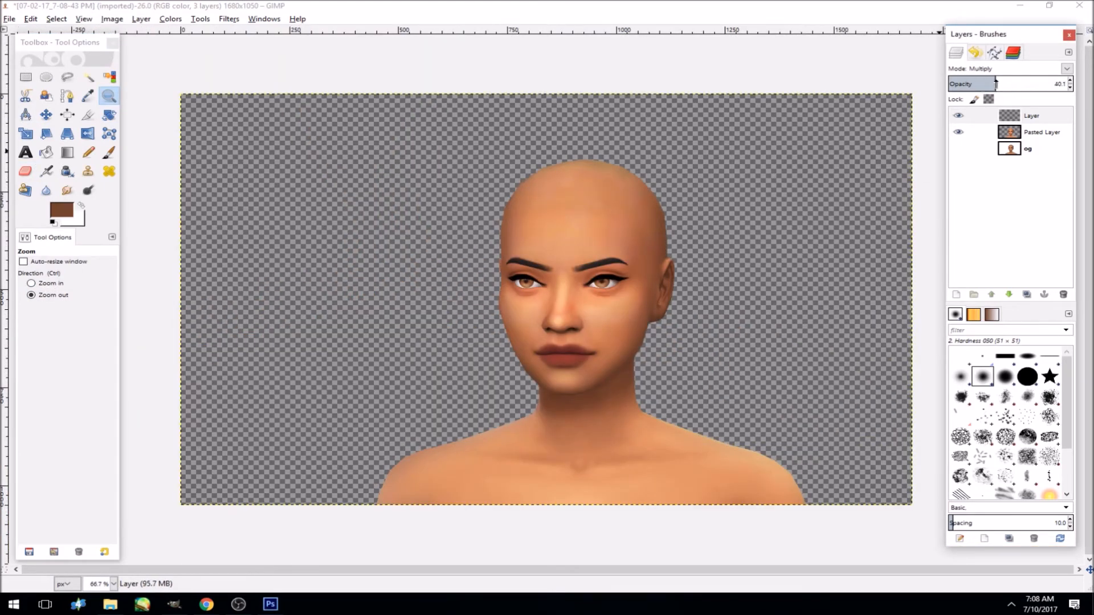
- Fuzzy-select the transparent background on Pasted Layer, invert it to select the whole figure, and activate the Multiply shading layer
{"action": "left_click", "coordinate": [88, 77]}
{"action": "left_click", "coordinate": [1041, 132]}
{"action": "left_click", "coordinate": [359, 274]}
{"action": "left_click", "coordinate": [1031, 115]}
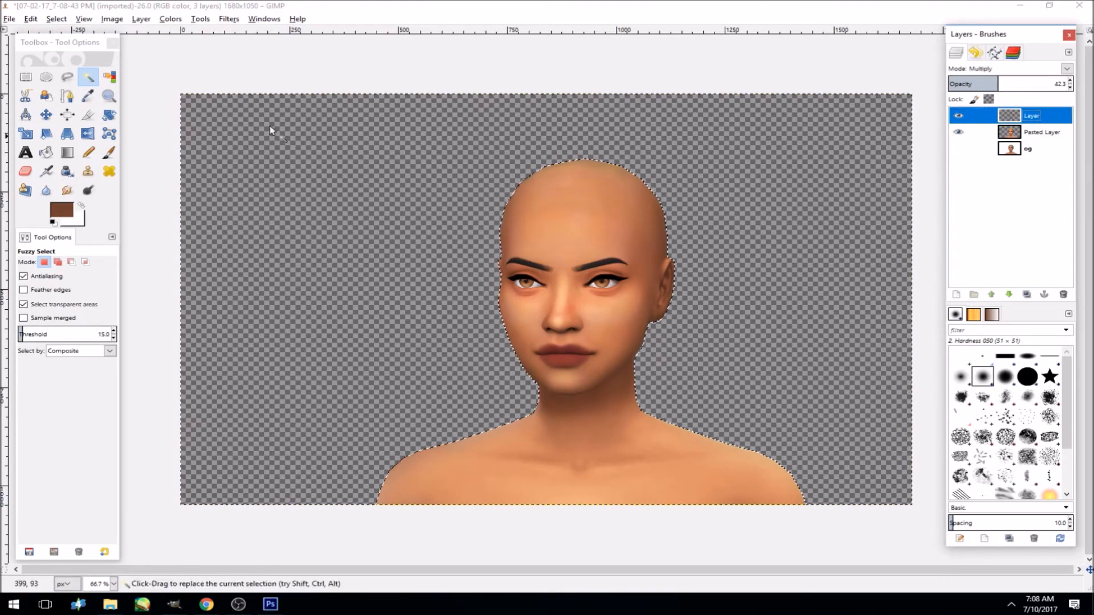
{"action": "left_click", "coordinate": [57, 19]}
{"action": "left_click", "coordinate": [74, 46]}
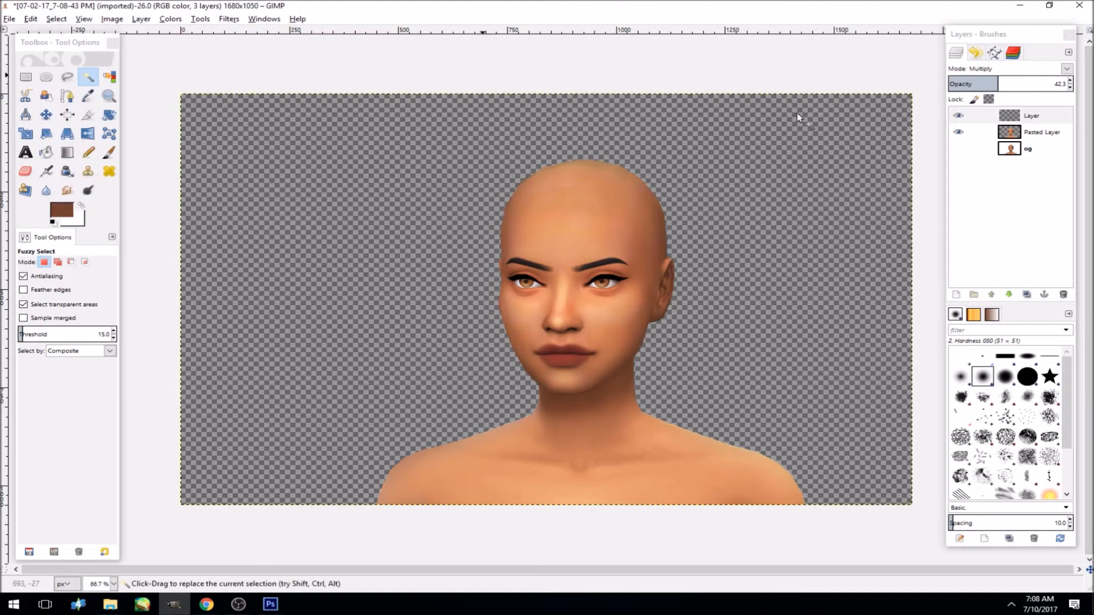
{"action": "left_click", "coordinate": [1030, 119]}
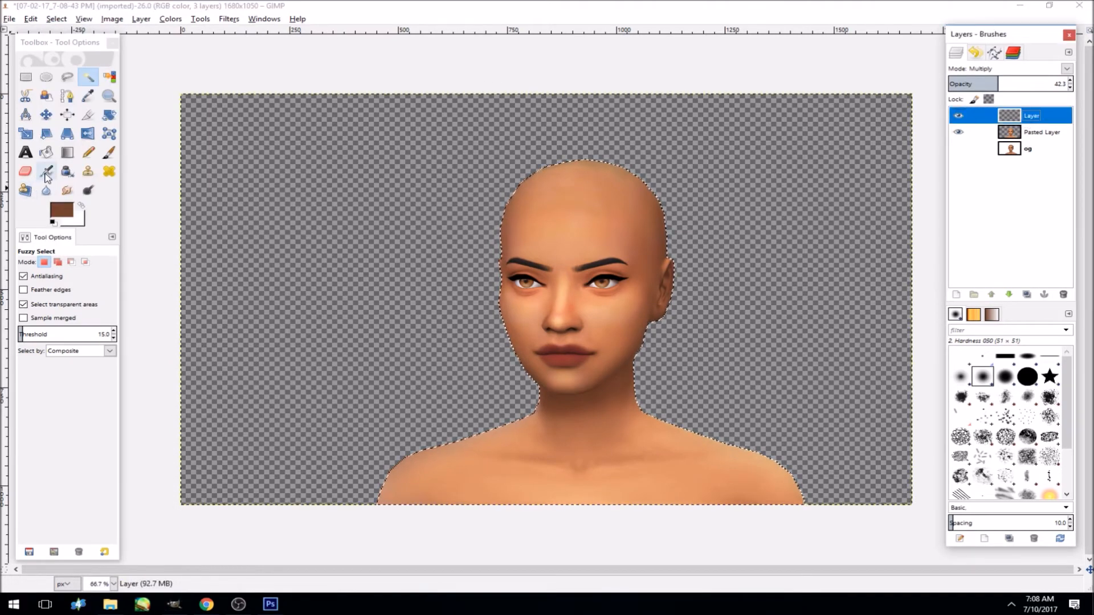
- Airbrush brown shading along the outer edge of the left-hand shoulder, raising the Airbrush opacity to 100
{"action": "left_click", "coordinate": [47, 171]}
{"action": "left_click_drag", "start_coordinate": [513, 416], "coordinate": [389, 474]}
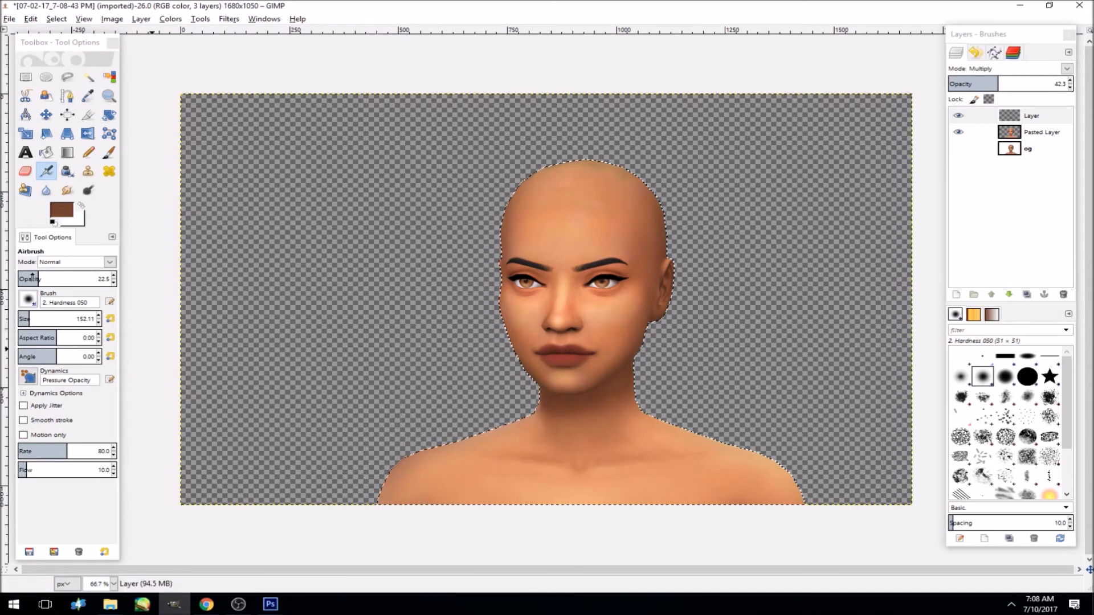
{"action": "left_click", "coordinate": [59, 278]}
{"action": "left_click_drag", "start_coordinate": [372, 487], "coordinate": [380, 464]}
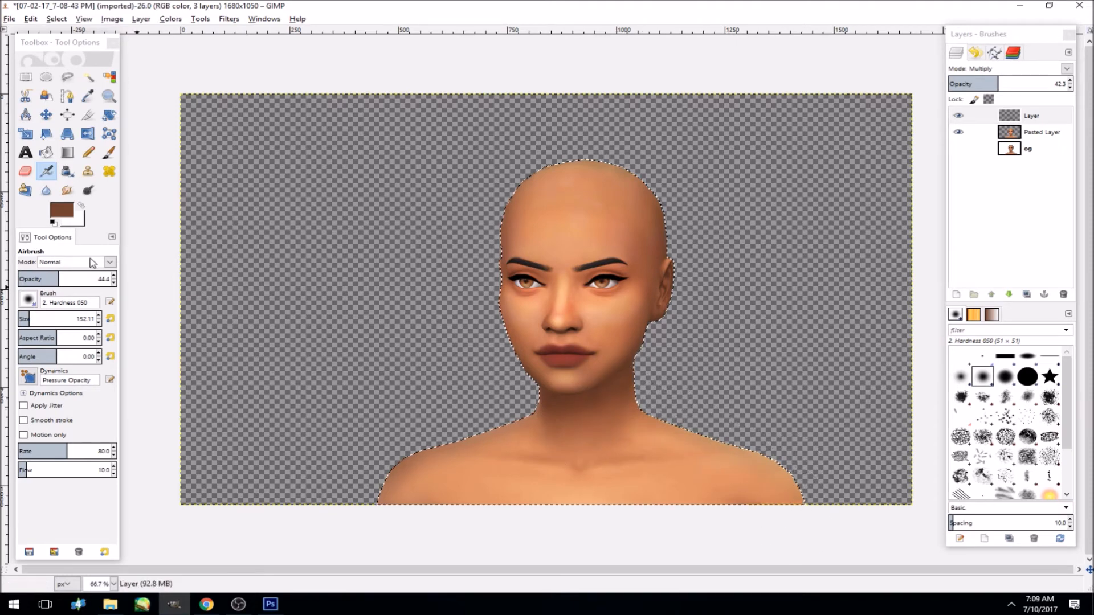
{"action": "left_click_drag", "start_coordinate": [77, 280], "coordinate": [115, 279]}
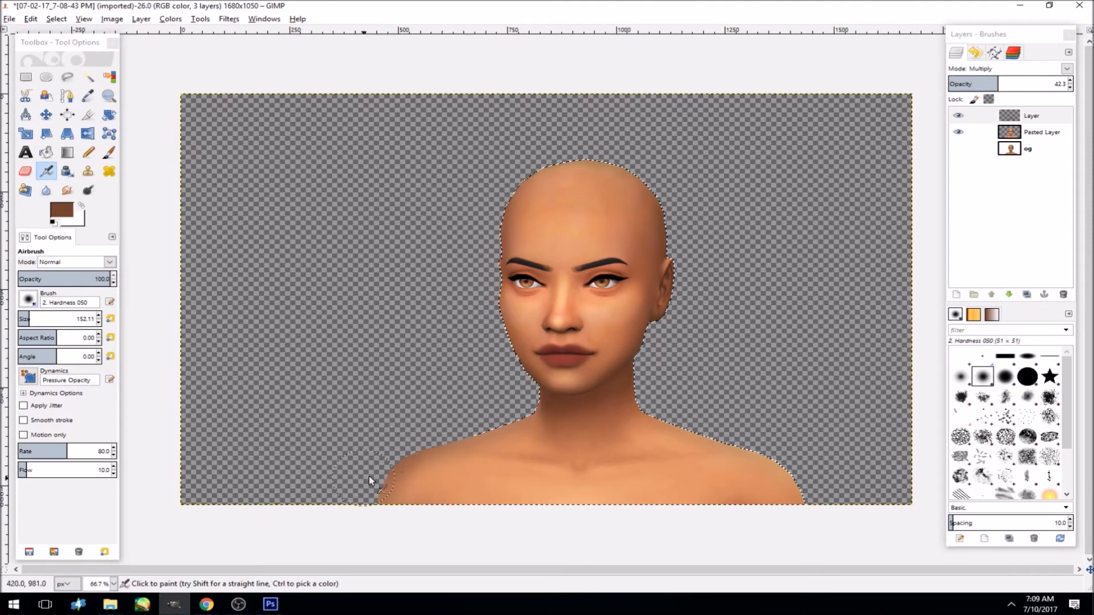
- Set the shading layer's opacity to 63.7 and airbrush brown shading along the right-hand shoulder and upper arm
{"action": "mouse_move", "coordinate": [1019, 84]}
{"action": "left_mouse_down"}
{"action": "mouse_move", "coordinate": [1070, 83]}
{"action": "mouse_move", "coordinate": [1023, 84]}
{"action": "left_mouse_up"}
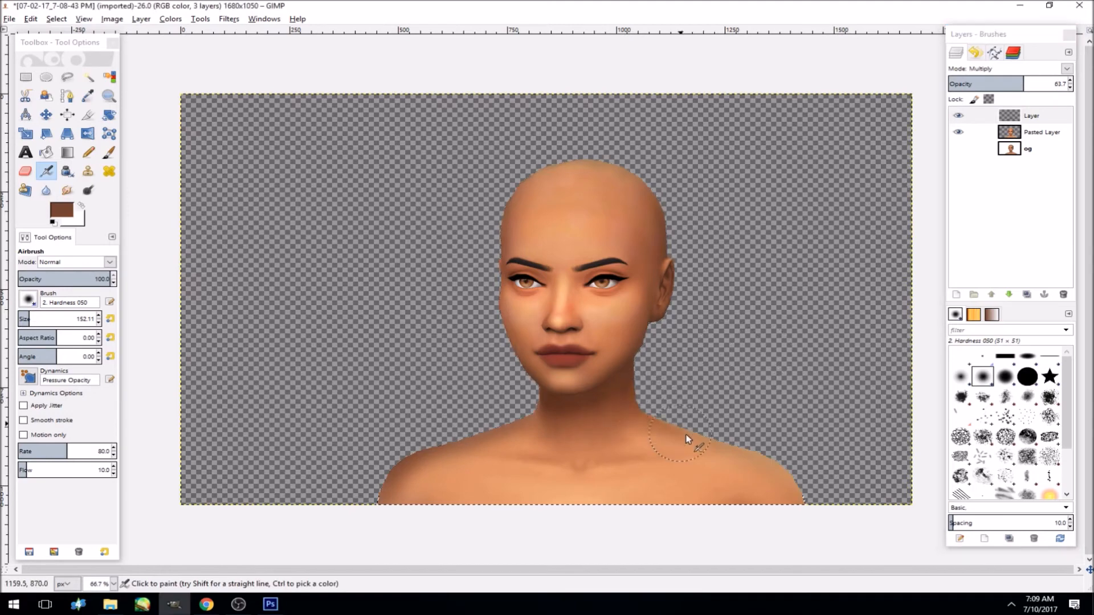
{"action": "left_click_drag", "start_coordinate": [715, 435], "coordinate": [743, 459]}
{"action": "mouse_move", "coordinate": [792, 484]}
{"action": "left_mouse_down"}
{"action": "mouse_move", "coordinate": [657, 425]}
{"action": "mouse_move", "coordinate": [761, 509]}
{"action": "mouse_move", "coordinate": [752, 519]}
{"action": "left_mouse_up"}
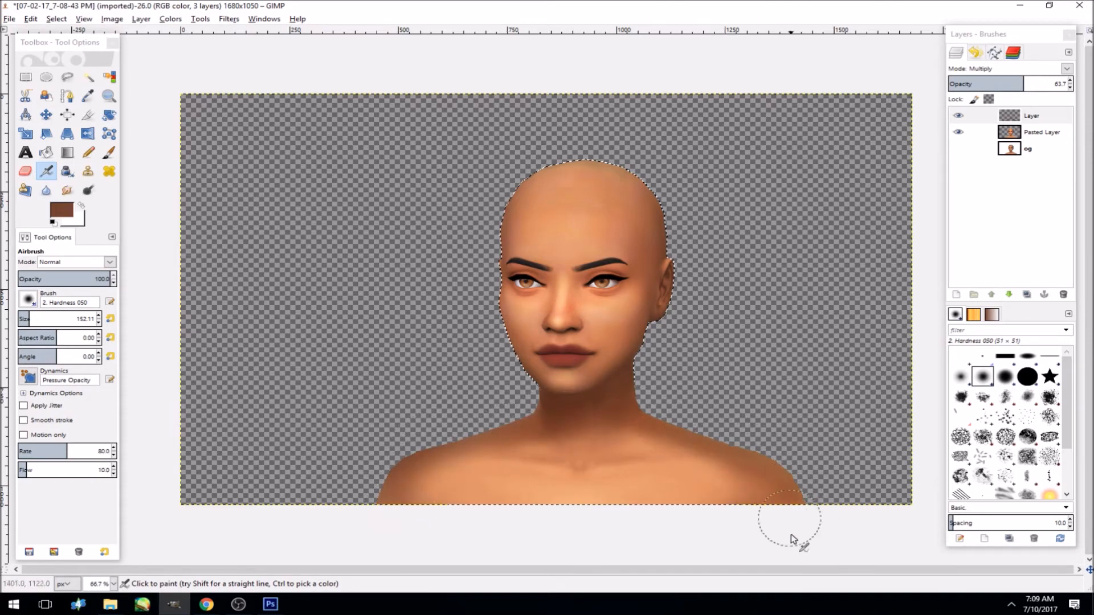
- Soften the inner edges of the shading on both shoulders using the Eraser at opacity 76.8 and size 152.11
{"action": "left_click", "coordinate": [25, 172]}
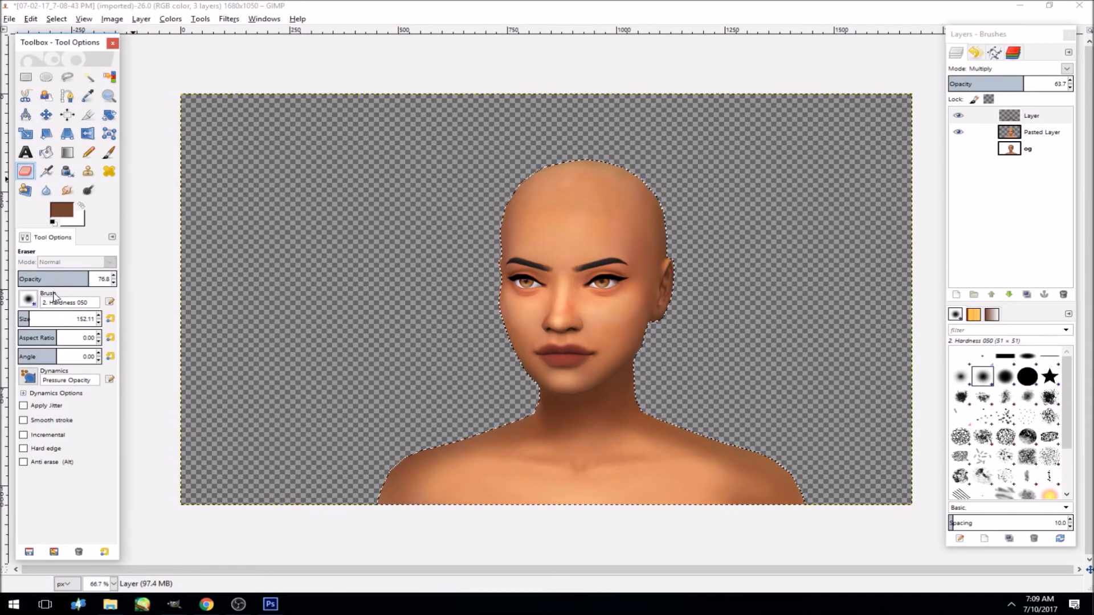
{"action": "mouse_move", "coordinate": [427, 505]}
{"action": "left_mouse_down"}
{"action": "mouse_move", "coordinate": [417, 491]}
{"action": "mouse_move", "coordinate": [428, 488]}
{"action": "left_mouse_up"}
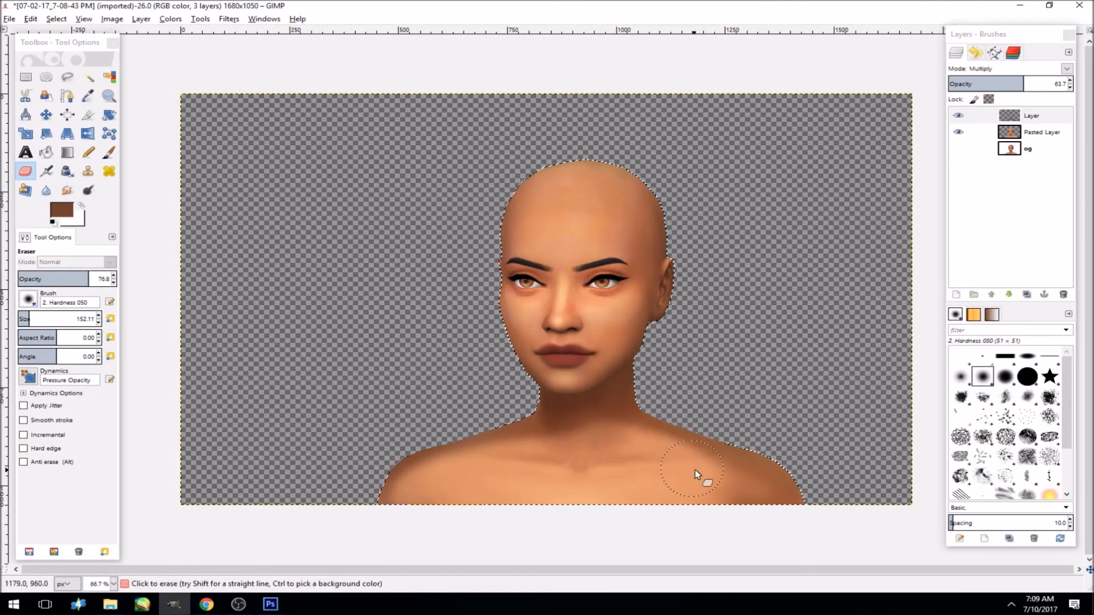
{"action": "mouse_move", "coordinate": [726, 492]}
{"action": "left_mouse_down"}
{"action": "mouse_move", "coordinate": [752, 535]}
{"action": "mouse_move", "coordinate": [744, 520]}
{"action": "mouse_move", "coordinate": [700, 504]}
{"action": "left_mouse_up"}
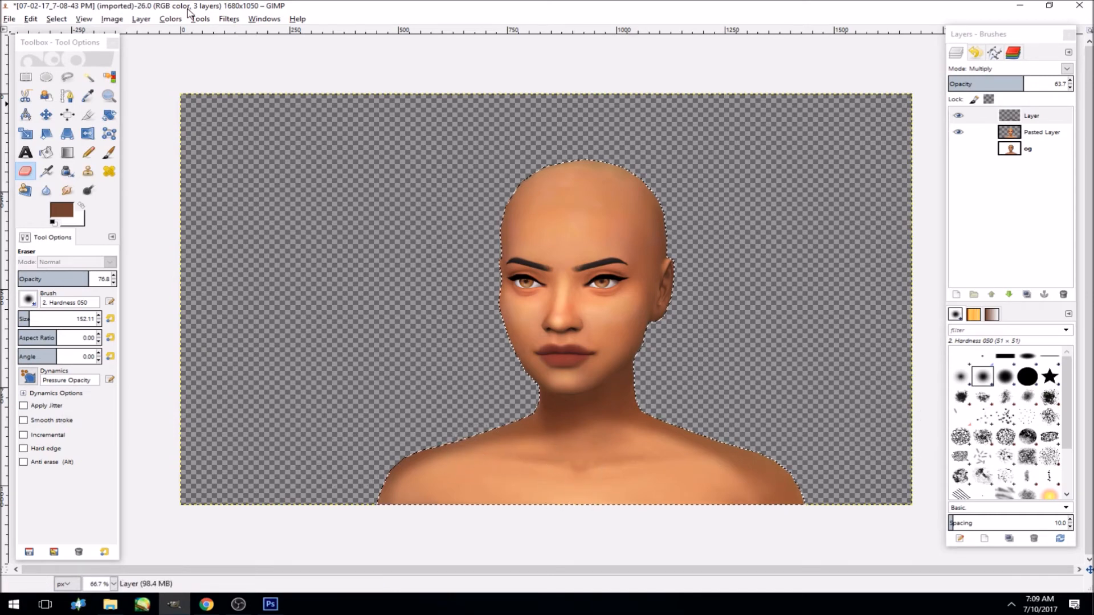
- Repeat the last Gaussian Blur twice on the shoulder shading
{"action": "left_click", "coordinate": [228, 19]}
{"action": "left_click", "coordinate": [233, 34]}
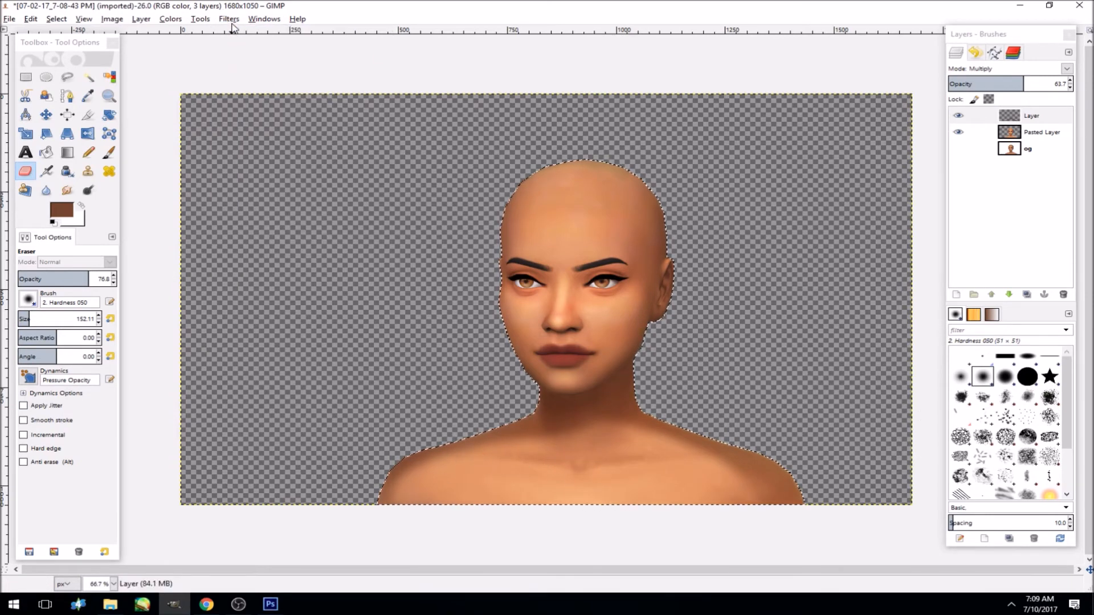
{"action": "left_click", "coordinate": [229, 19]}
{"action": "left_click", "coordinate": [239, 36]}
- Fade the shading around the base of the neck with the Eraser at opacity 52.1, and smudge the shoulder shading at rate 50
{"action": "left_click", "coordinate": [66, 278]}
{"action": "mouse_move", "coordinate": [530, 431]}
{"action": "left_mouse_down"}
{"action": "mouse_move", "coordinate": [606, 429]}
{"action": "mouse_move", "coordinate": [553, 424]}
{"action": "mouse_move", "coordinate": [605, 422]}
{"action": "left_mouse_up"}
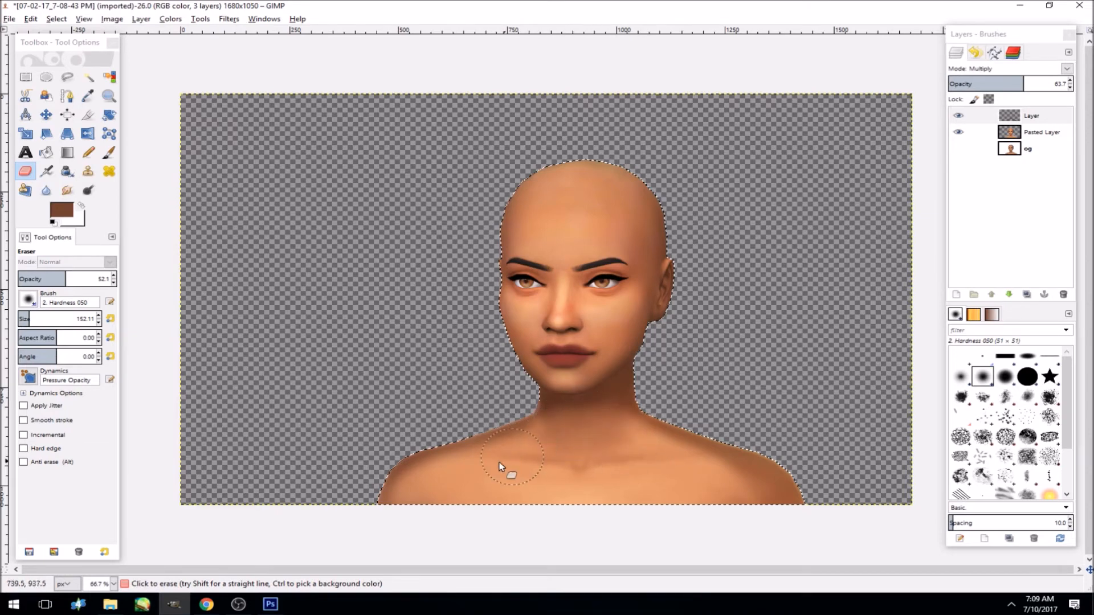
{"action": "left_click", "coordinate": [68, 190]}
{"action": "left_click_drag", "start_coordinate": [402, 480], "coordinate": [413, 477]}
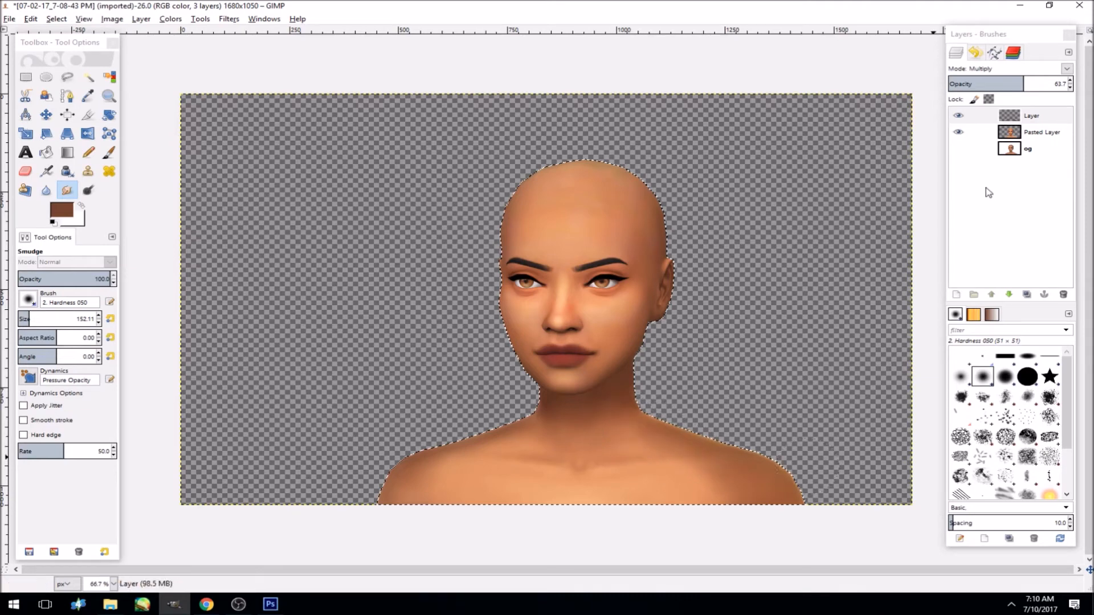
{"action": "mouse_move", "coordinate": [1003, 83]}
{"action": "left_mouse_down"}
{"action": "mouse_move", "coordinate": [992, 83]}
{"action": "mouse_move", "coordinate": [1007, 78]}
{"action": "left_mouse_up"}
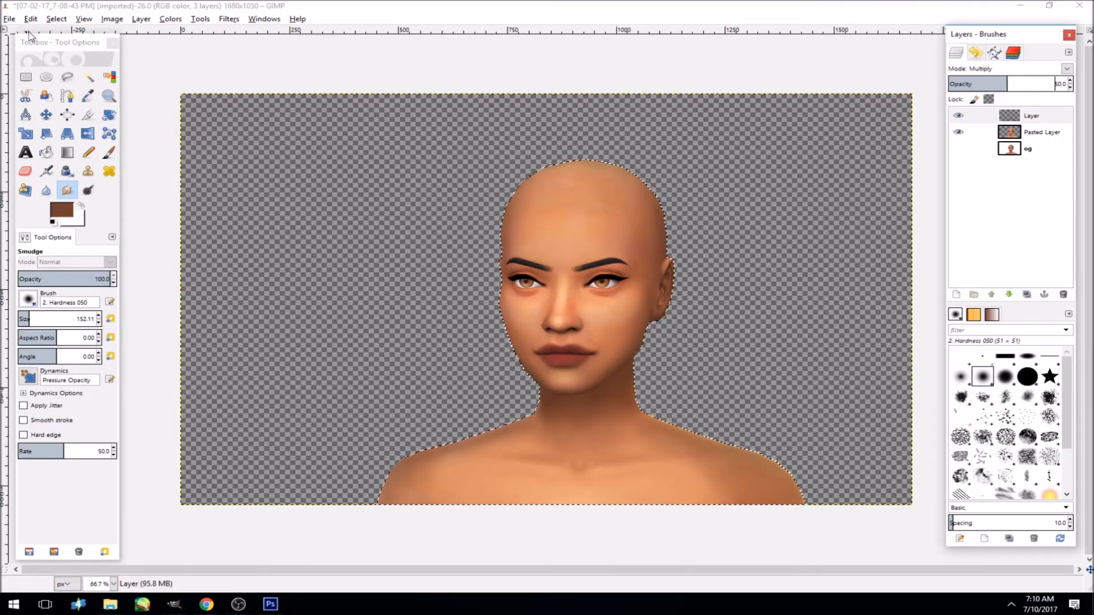
{"action": "left_click", "coordinate": [62, 21]}
{"action": "left_click", "coordinate": [79, 47]}
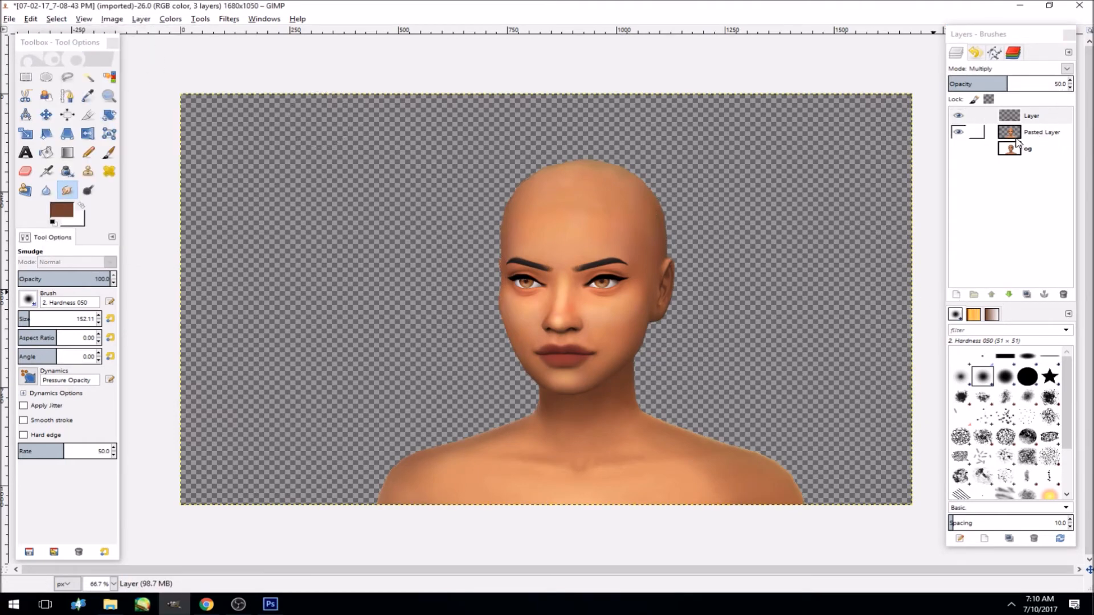
{"action": "key", "text": "ctrl+z"}
{"action": "key", "text": "ctrl+z"}
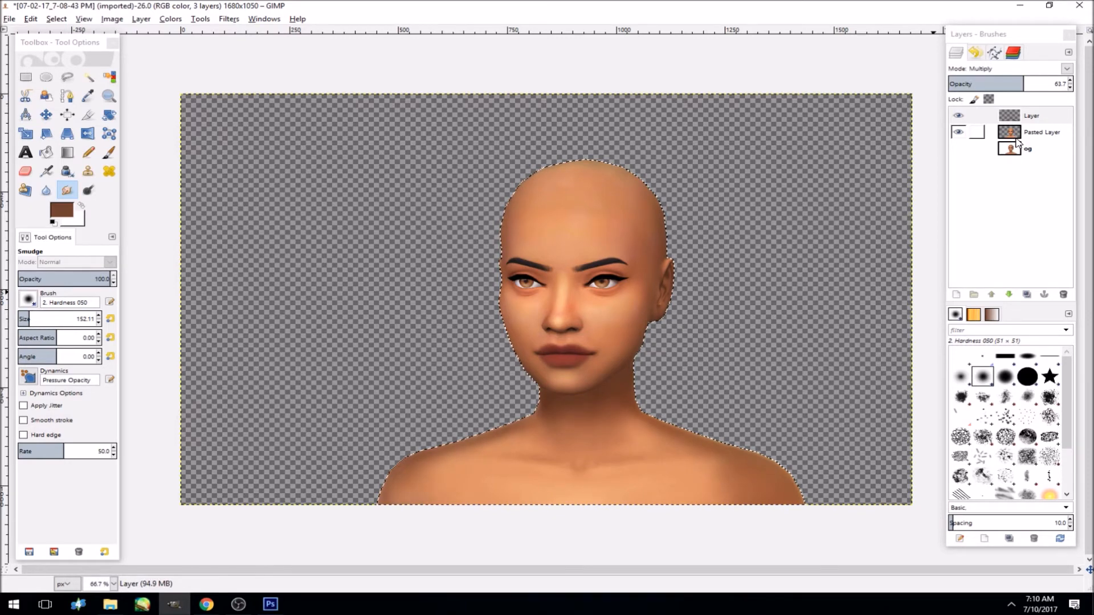
- Clear the figure selection and lower the shading layer's opacity to 40.1
{"action": "left_click", "coordinate": [57, 18]}
{"action": "left_click", "coordinate": [68, 47]}
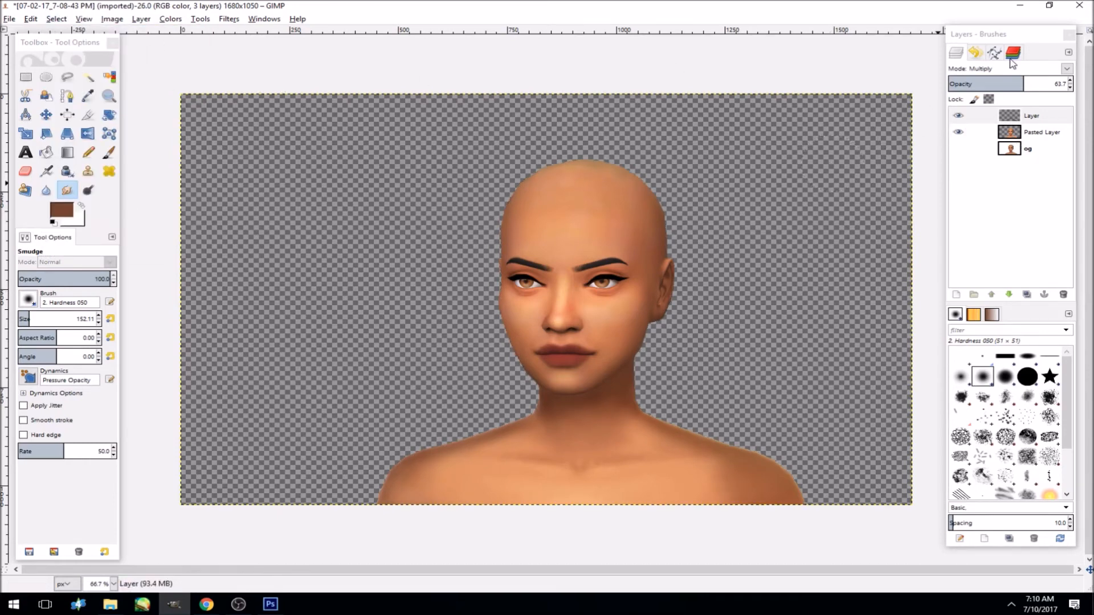
{"action": "left_click_drag", "start_coordinate": [999, 82], "coordinate": [991, 88]}
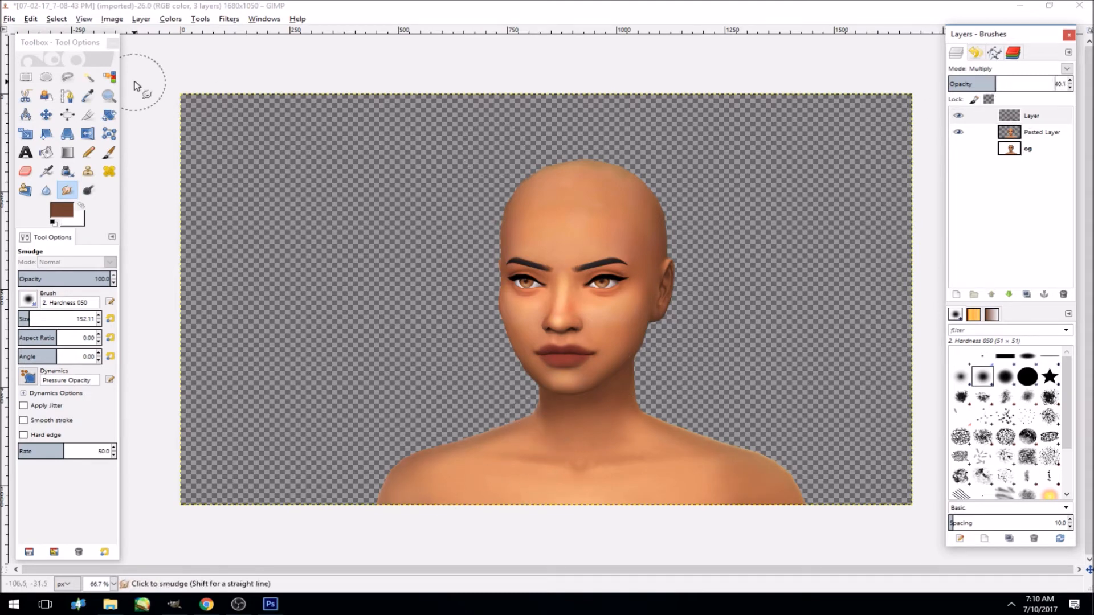
- Fuzzy-select the empty area around the neck and shoulder shading, set the Airbrush mode to Multiply, and invert the selection
{"action": "left_click", "coordinate": [89, 78]}
{"action": "left_click", "coordinate": [307, 188]}
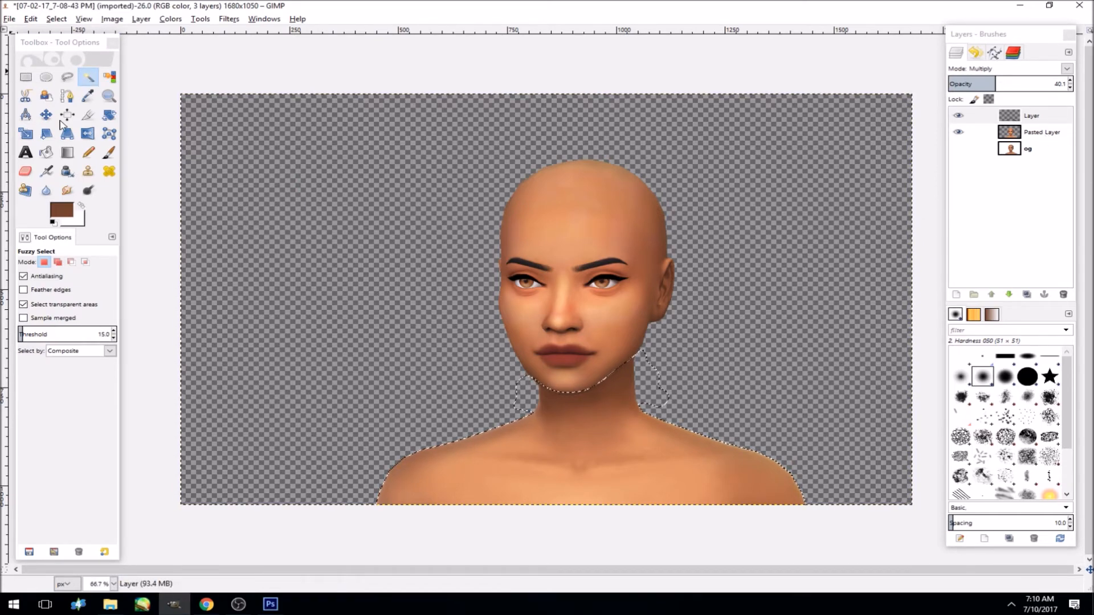
{"action": "left_click", "coordinate": [46, 171]}
{"action": "left_click", "coordinate": [72, 262]}
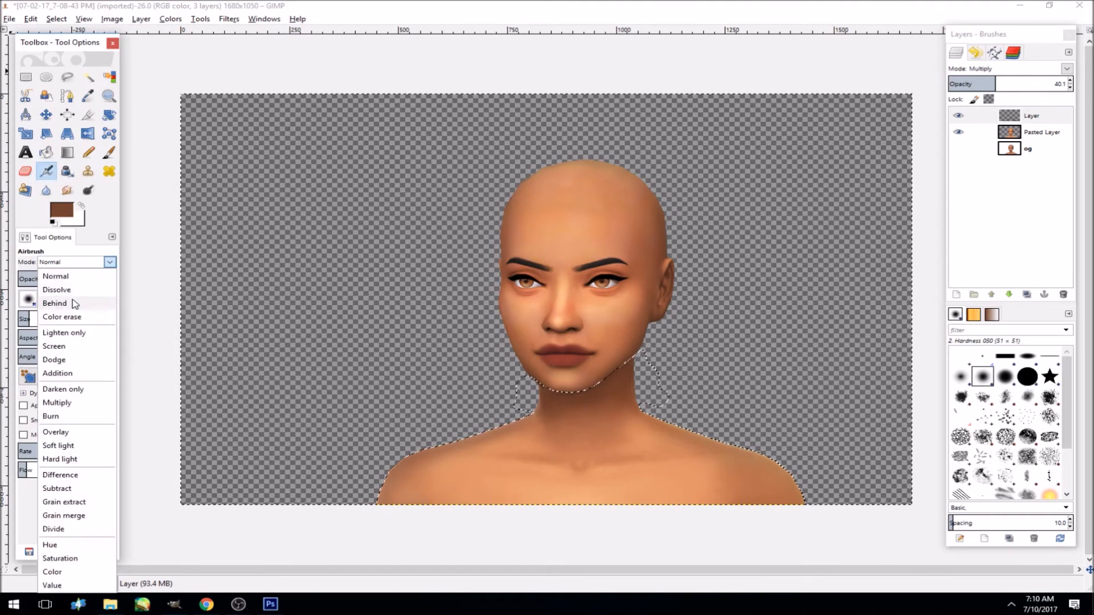
{"action": "left_click", "coordinate": [57, 402]}
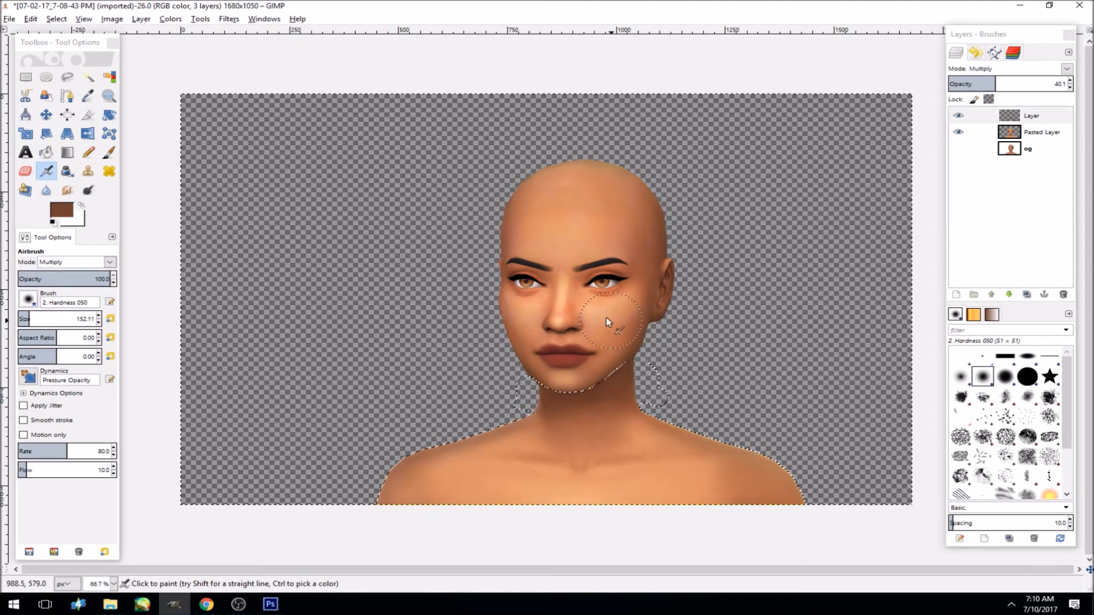
{"action": "left_click", "coordinate": [56, 18]}
{"action": "left_click", "coordinate": [63, 54]}
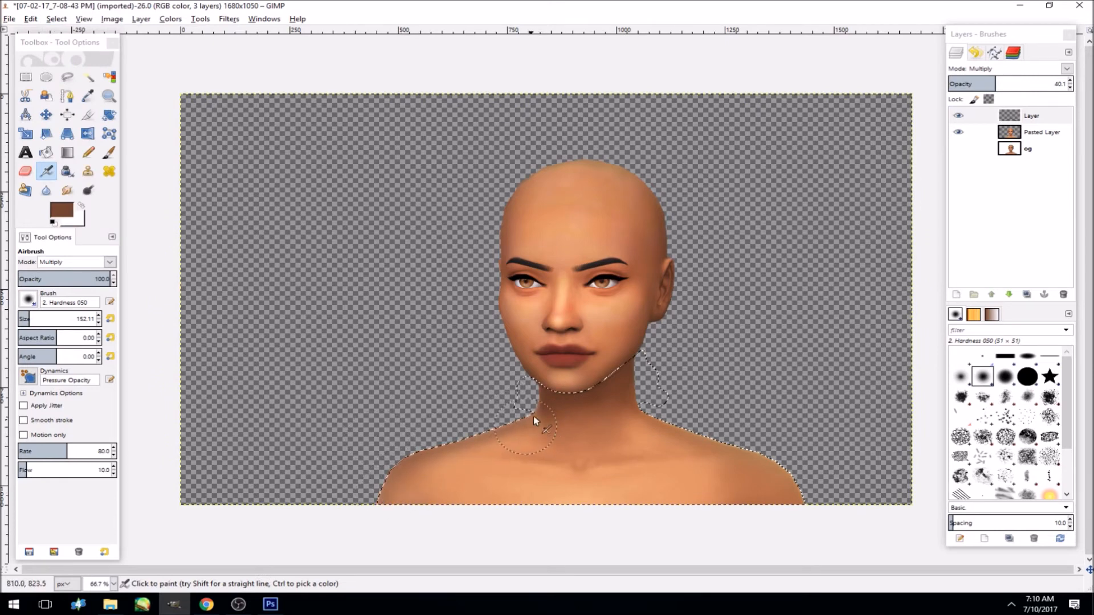
- Airbrush brown shading along the neck and the shoulder beside it, and set the Airbrush opacity to 61.3
{"action": "mouse_move", "coordinate": [628, 402]}
{"action": "left_mouse_down"}
{"action": "mouse_move", "coordinate": [722, 443]}
{"action": "mouse_move", "coordinate": [612, 413]}
{"action": "mouse_move", "coordinate": [750, 457]}
{"action": "mouse_move", "coordinate": [690, 434]}
{"action": "mouse_move", "coordinate": [763, 468]}
{"action": "mouse_move", "coordinate": [783, 500]}
{"action": "left_mouse_up"}
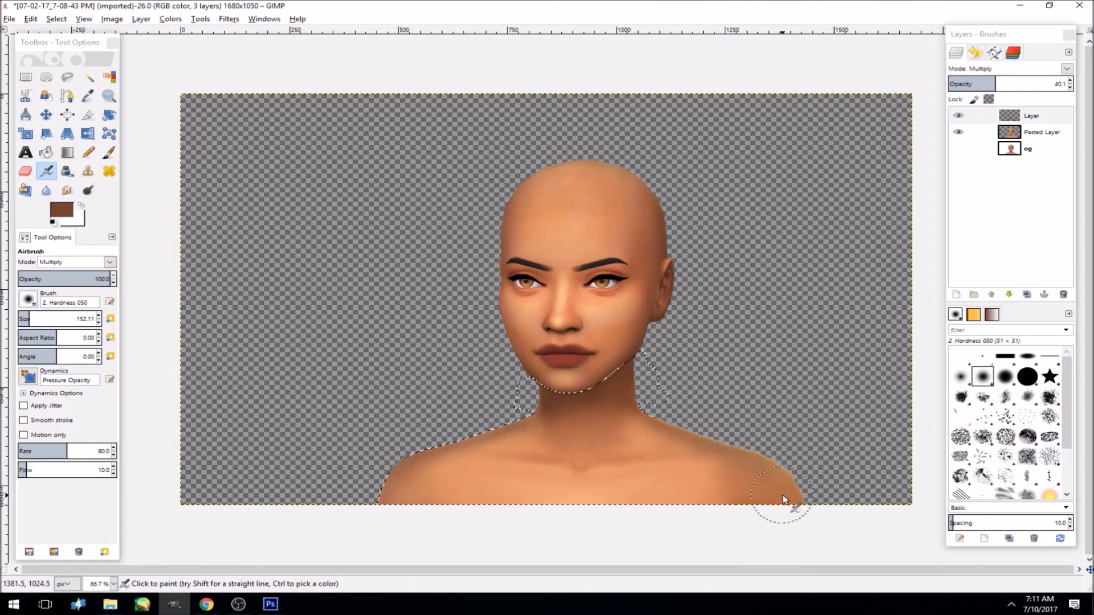
{"action": "mouse_move", "coordinate": [632, 388]}
{"action": "left_mouse_down"}
{"action": "mouse_move", "coordinate": [640, 417]}
{"action": "mouse_move", "coordinate": [626, 410]}
{"action": "mouse_move", "coordinate": [692, 448]}
{"action": "left_mouse_up"}
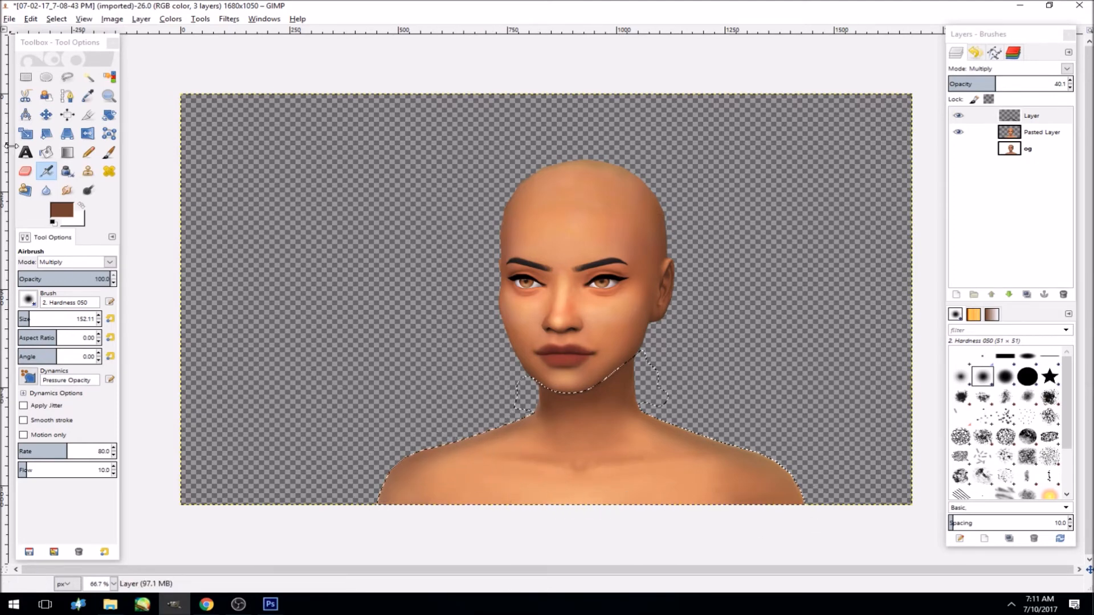
{"action": "left_click", "coordinate": [74, 278]}
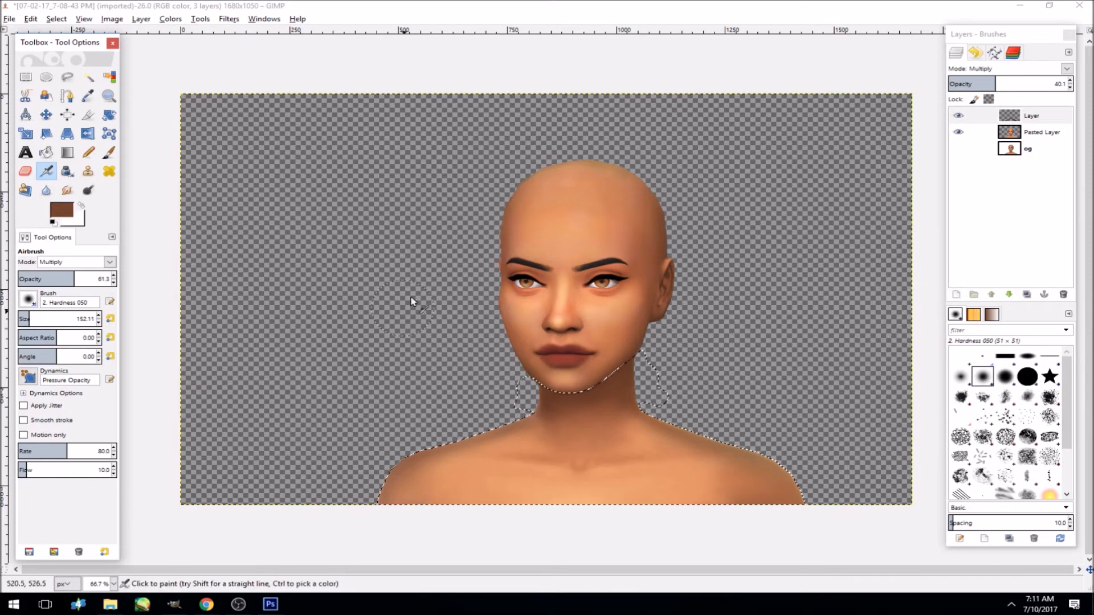
- Clear the selection and lower the shading layer's opacity to 31.9
{"action": "left_click", "coordinate": [84, 19]}
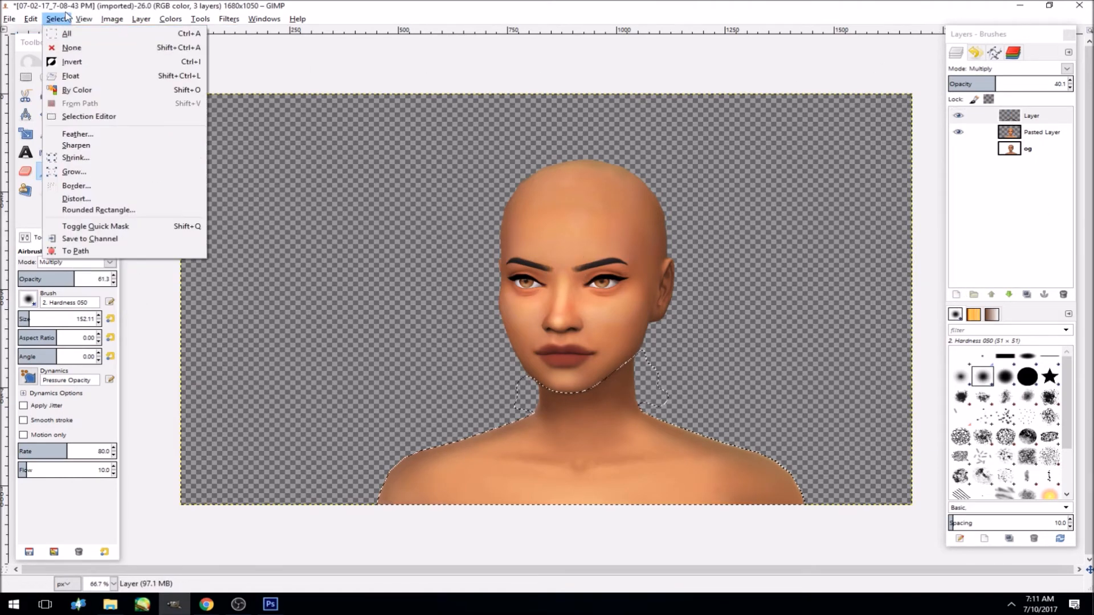
{"action": "left_click", "coordinate": [72, 49]}
{"action": "left_click", "coordinate": [1035, 87]}
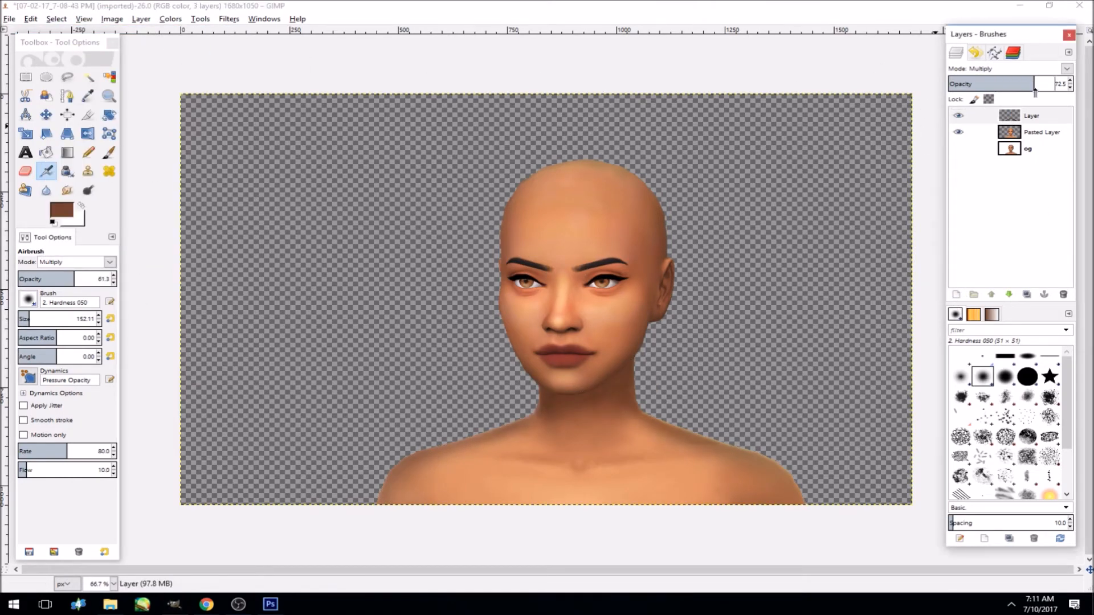
{"action": "left_click_drag", "start_coordinate": [1023, 92], "coordinate": [984, 96]}
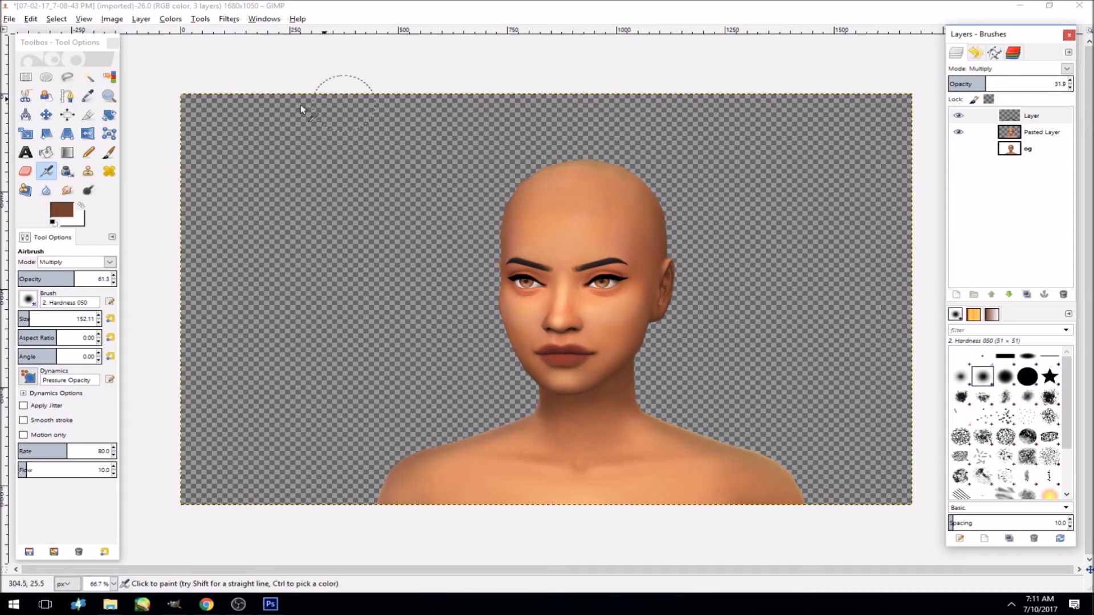
- Fuzzy-select the empty area around the whole figure on the Pasted Layer, and make the shading layer active again
{"action": "left_click", "coordinate": [89, 76]}
{"action": "left_click", "coordinate": [385, 230]}
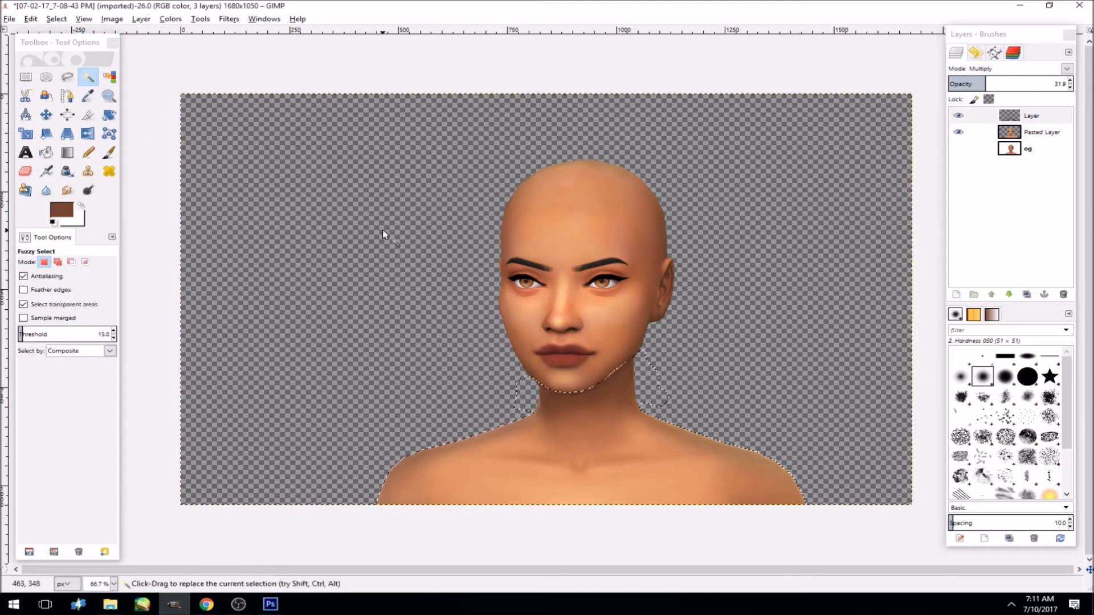
{"action": "left_click", "coordinate": [1035, 128]}
{"action": "left_click", "coordinate": [1035, 131]}
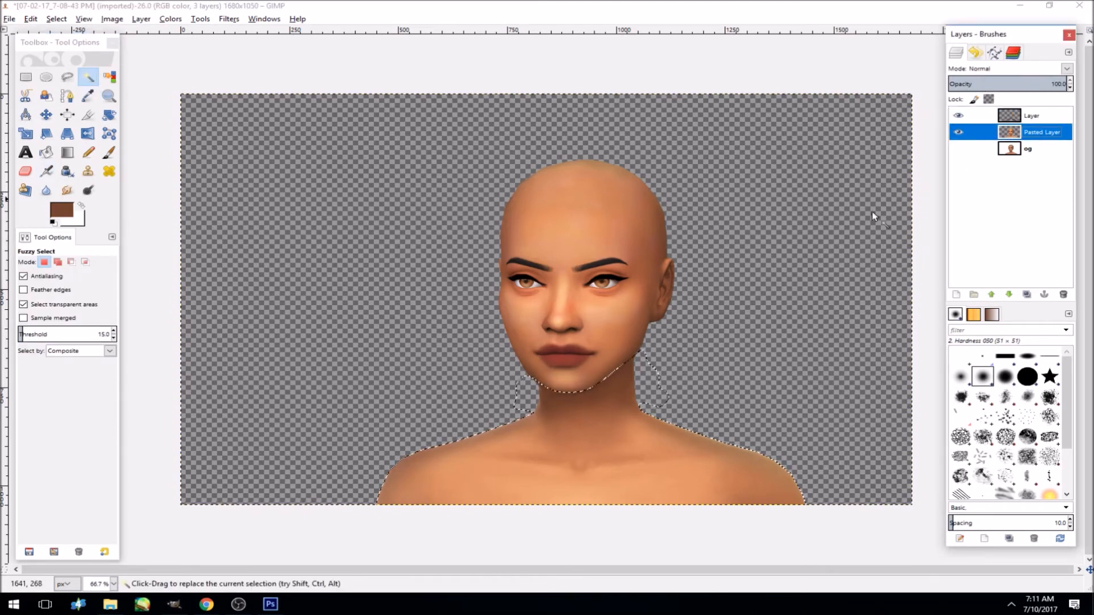
{"action": "left_click", "coordinate": [825, 239]}
{"action": "left_click", "coordinate": [1054, 121]}
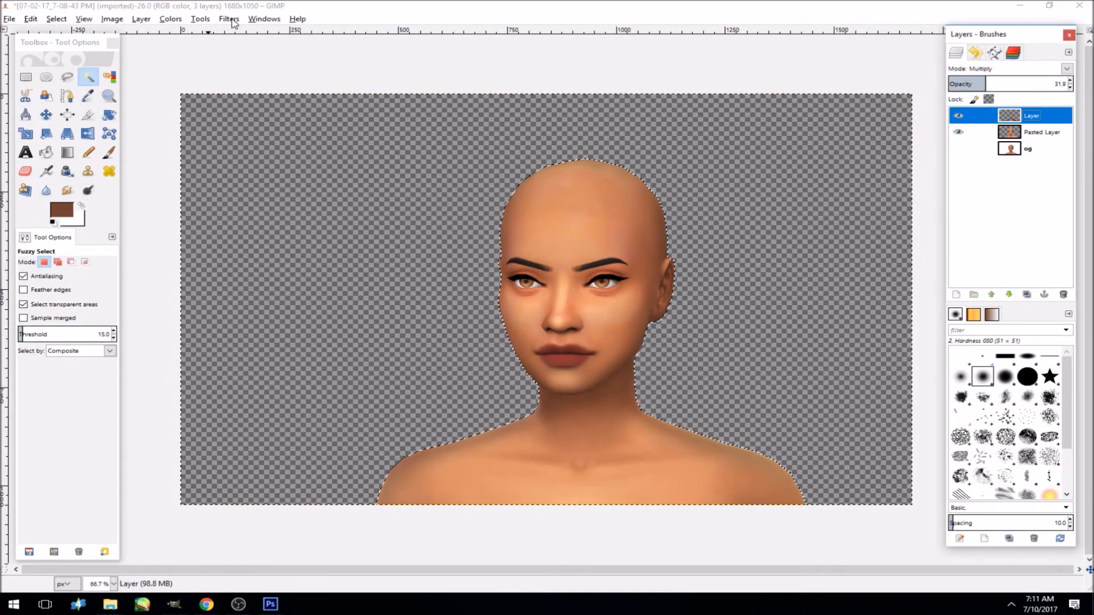
{"action": "left_click", "coordinate": [57, 19]}
{"action": "left_click", "coordinate": [77, 47]}
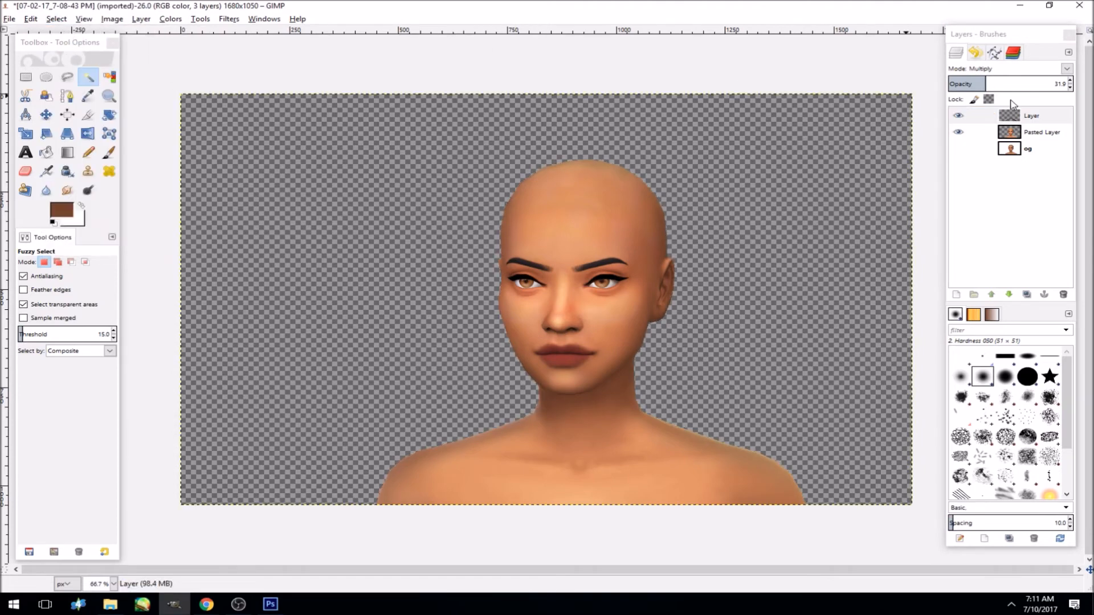
{"action": "left_click", "coordinate": [975, 53]}
{"action": "left_click", "coordinate": [1028, 239]}
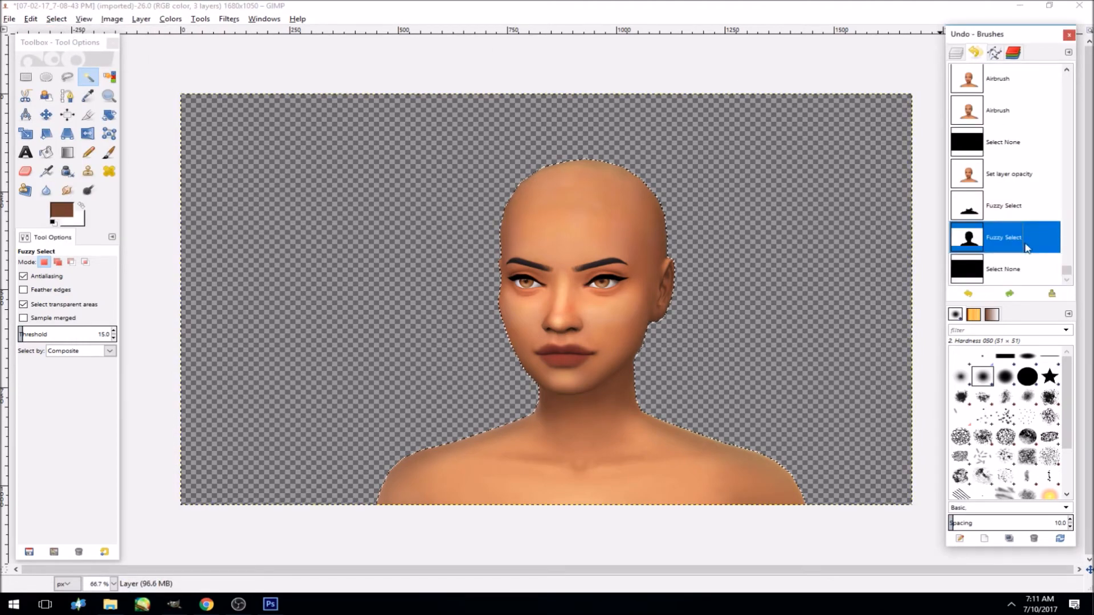
{"action": "left_click", "coordinate": [956, 52]}
- Invert the selection to the figure and airbrush shading from the base of the neck onto the shoulder
{"action": "left_click", "coordinate": [57, 19]}
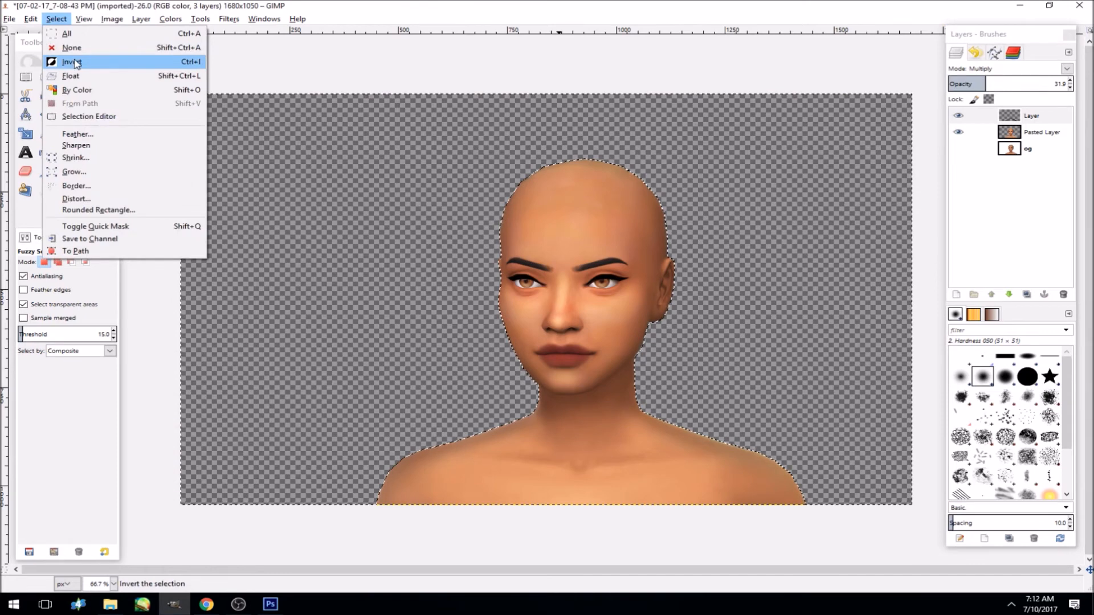
{"action": "left_click", "coordinate": [77, 63]}
{"action": "left_click", "coordinate": [47, 171]}
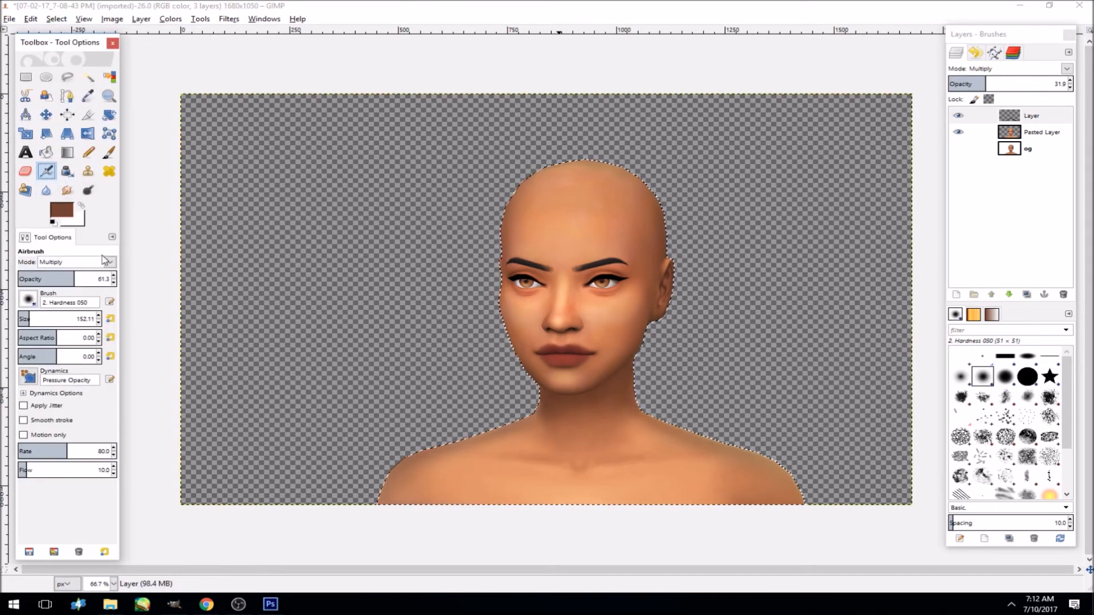
{"action": "mouse_move", "coordinate": [643, 401]}
{"action": "left_mouse_down"}
{"action": "mouse_move", "coordinate": [720, 437]}
{"action": "mouse_move", "coordinate": [692, 436]}
{"action": "left_mouse_up"}
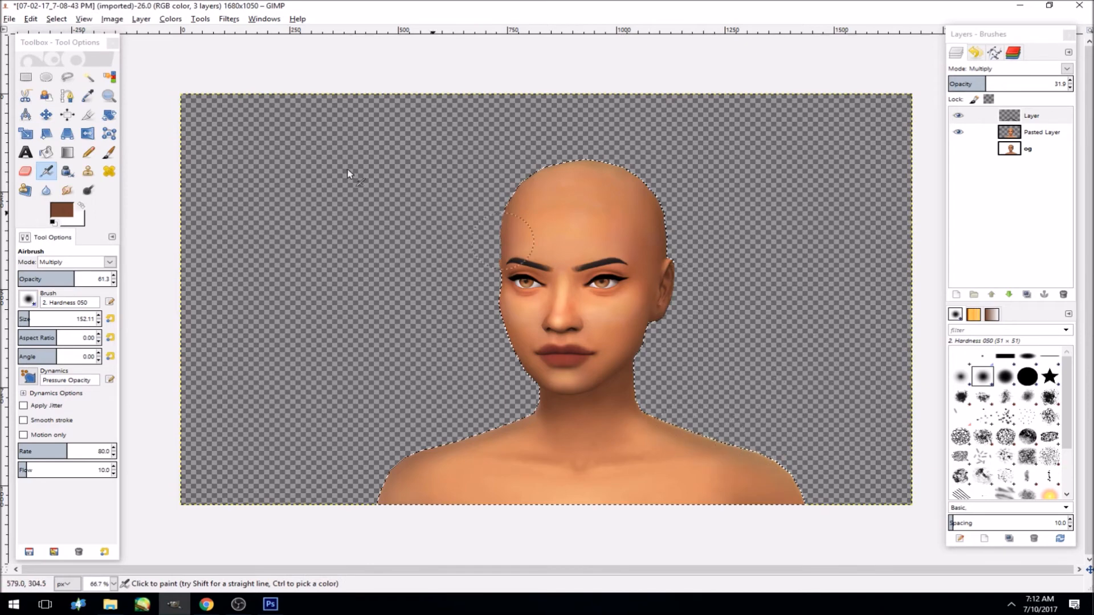
- Airbrush along the shoulder's edge on the shading layer with the selection inverted to the background, and invert it back to the figure
{"action": "left_click", "coordinate": [66, 19]}
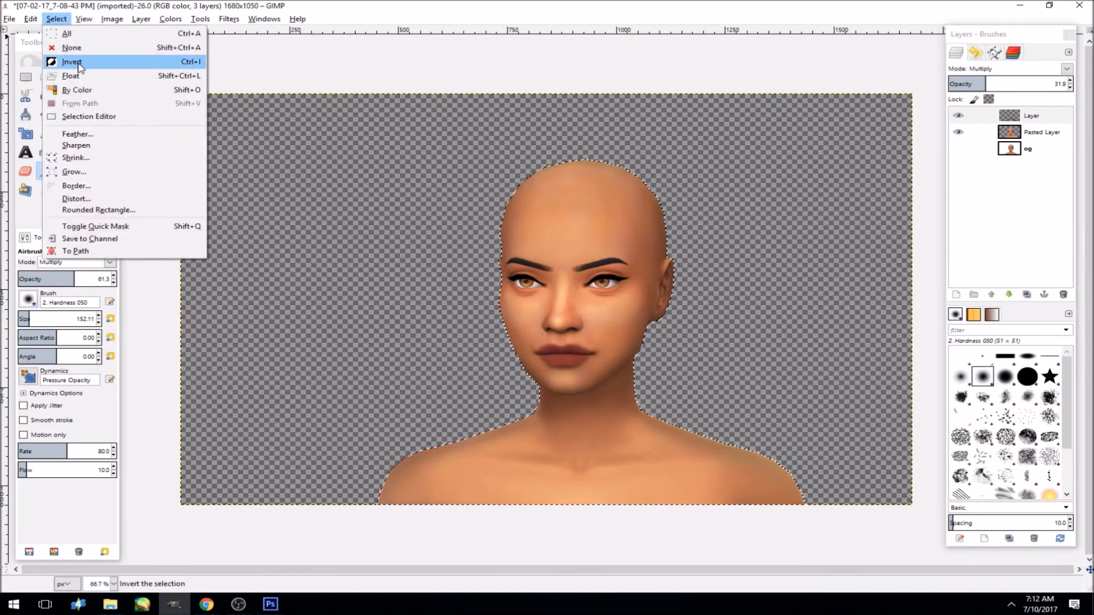
{"action": "left_click", "coordinate": [80, 61]}
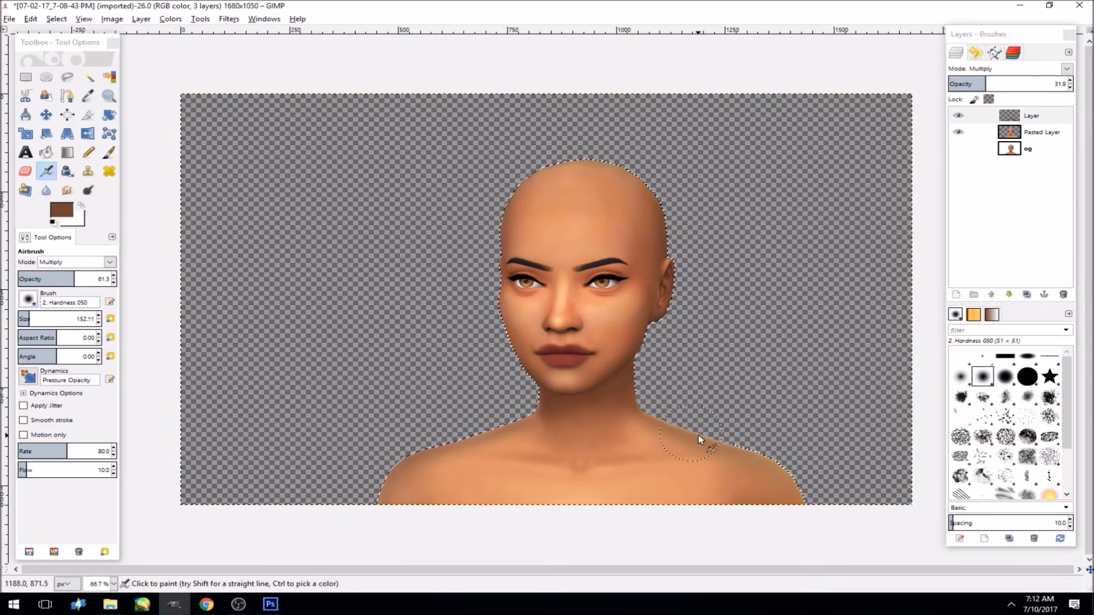
{"action": "left_click", "coordinate": [1033, 115]}
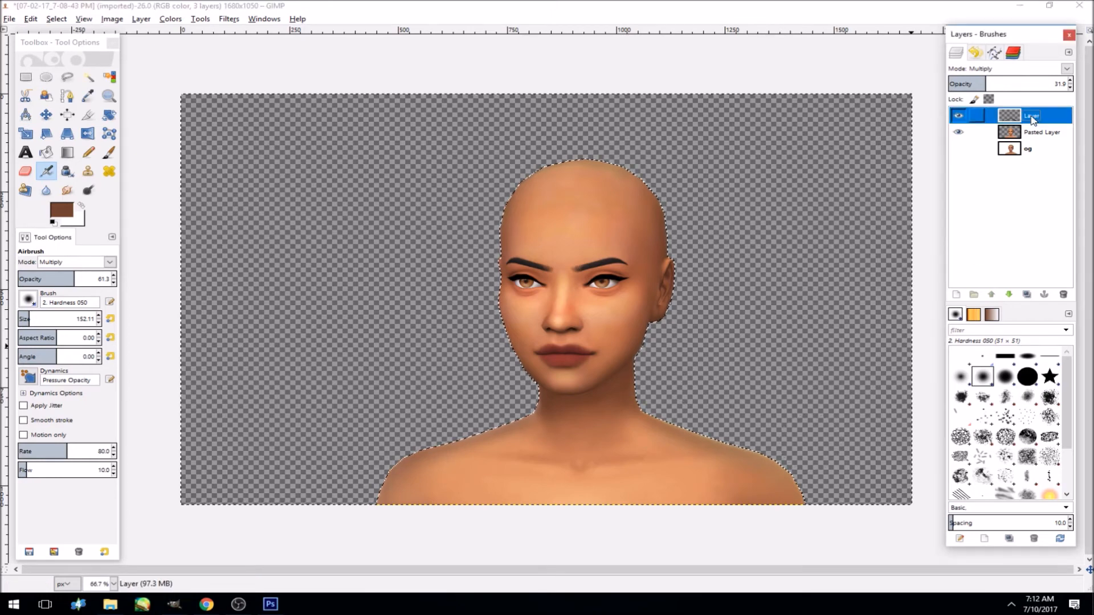
{"action": "left_click_drag", "start_coordinate": [652, 426], "coordinate": [720, 449]}
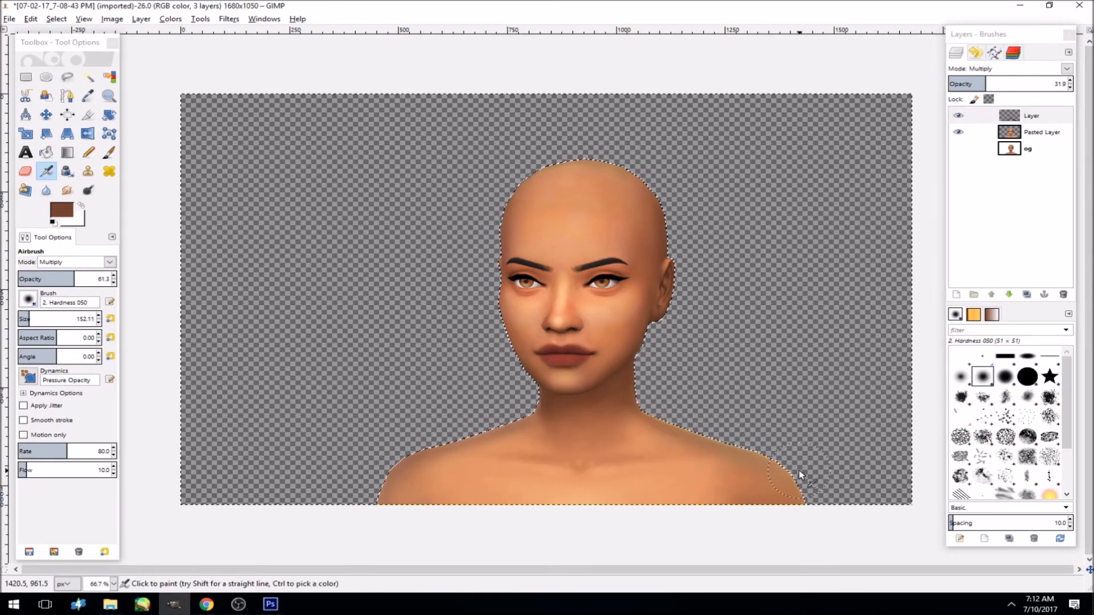
{"action": "left_click", "coordinate": [56, 19]}
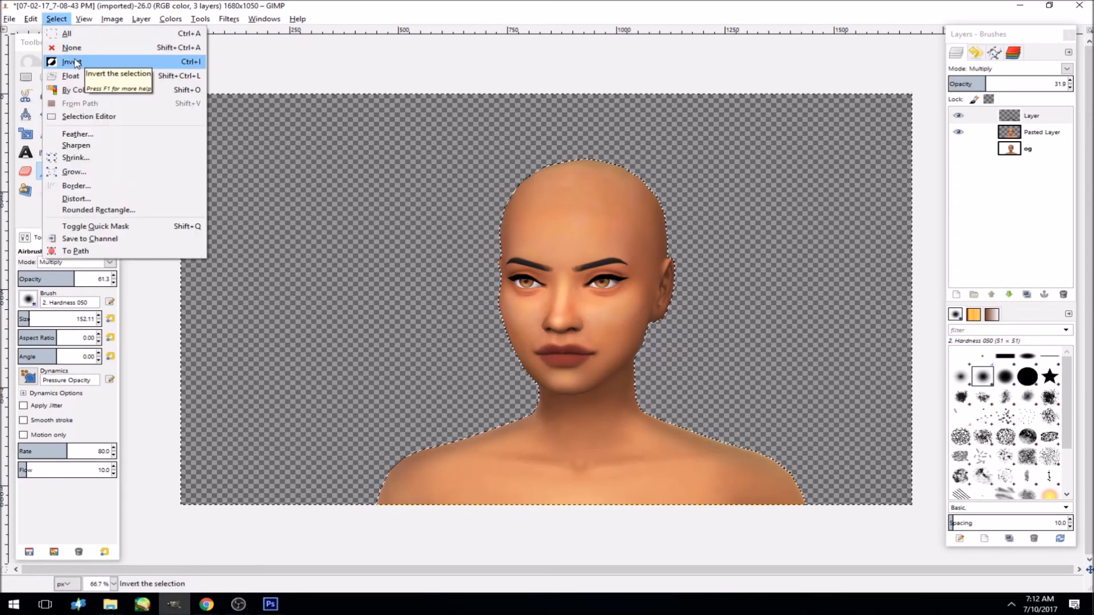
{"action": "left_click", "coordinate": [75, 63]}
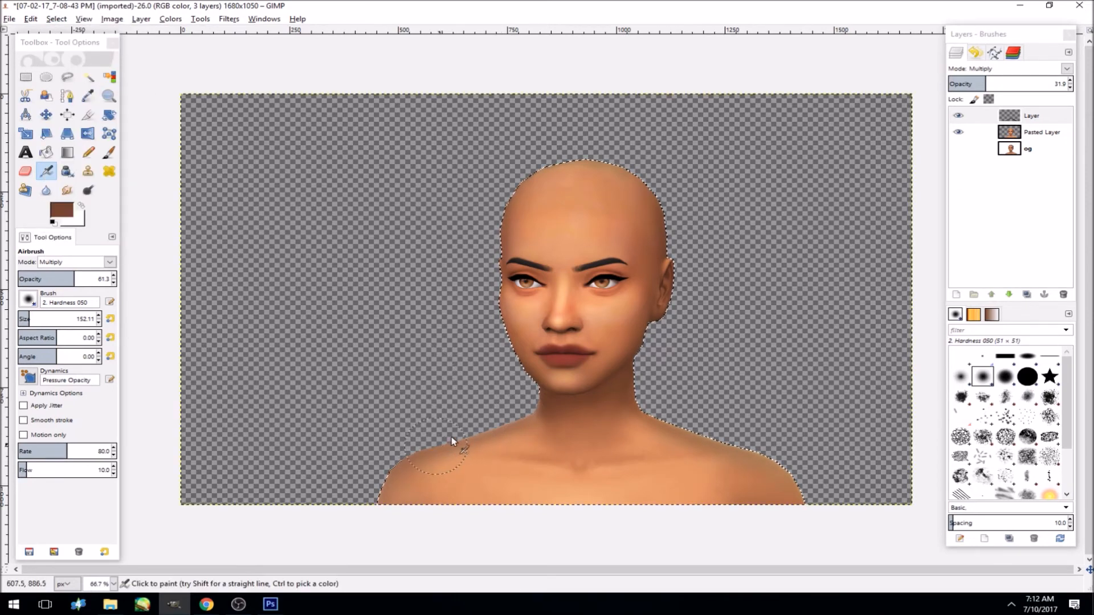
- Change the shading layer's mode to Soft light with opacity 53.3, and dab the Airbrush on the outer shoulder
{"action": "left_click", "coordinate": [56, 19]}
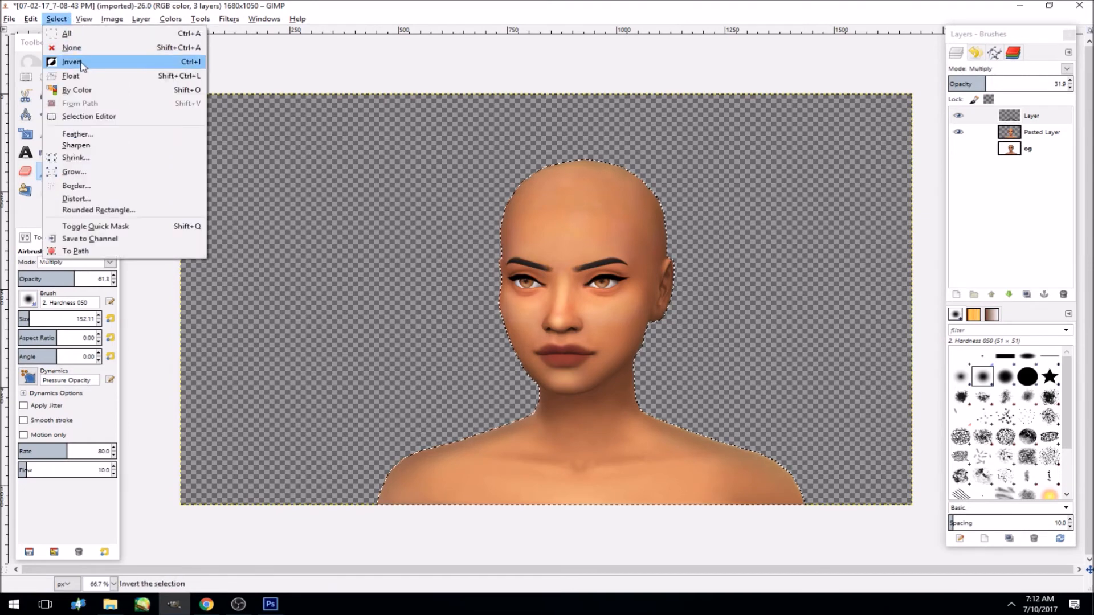
{"action": "left_click", "coordinate": [1062, 112]}
{"action": "left_click", "coordinate": [1029, 120]}
{"action": "left_click_drag", "start_coordinate": [986, 84], "coordinate": [1072, 84]}
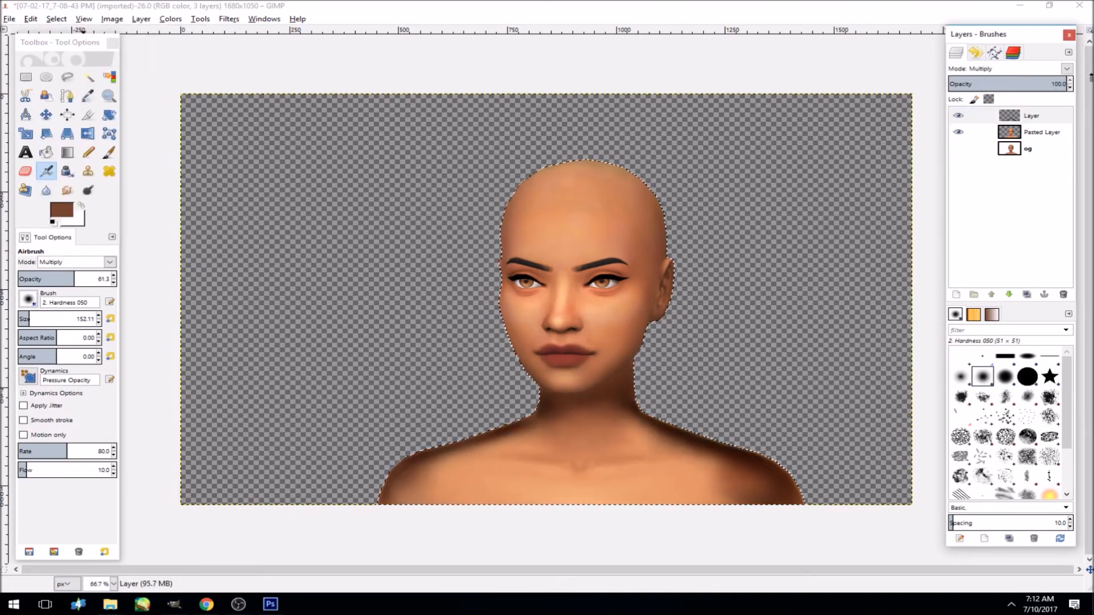
{"action": "left_click", "coordinate": [1019, 69]}
{"action": "left_click", "coordinate": [1005, 218]}
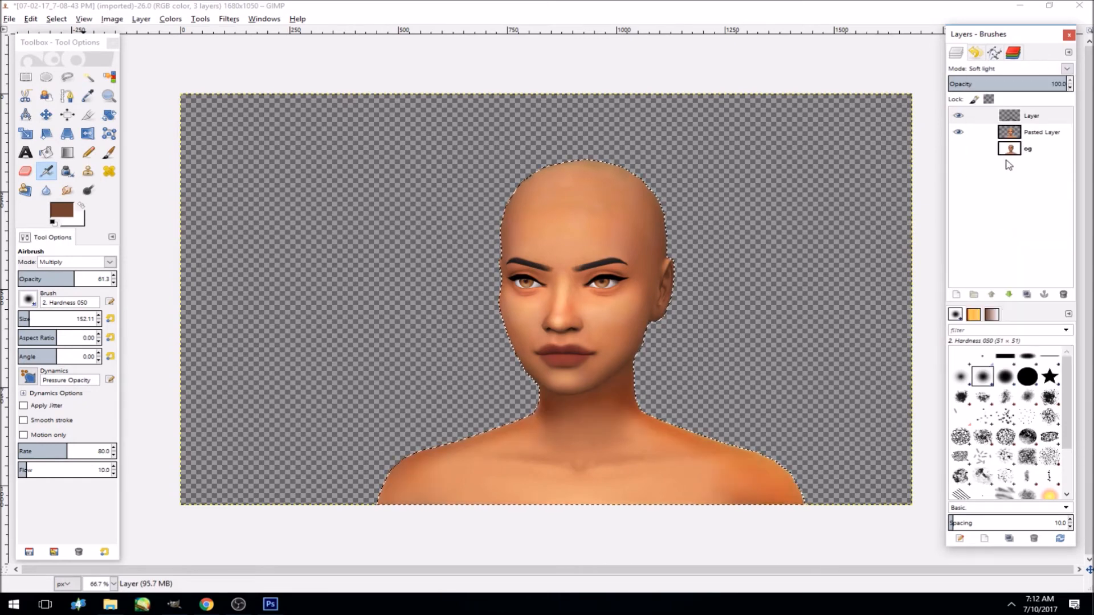
{"action": "left_click_drag", "start_coordinate": [997, 83], "coordinate": [1013, 84]}
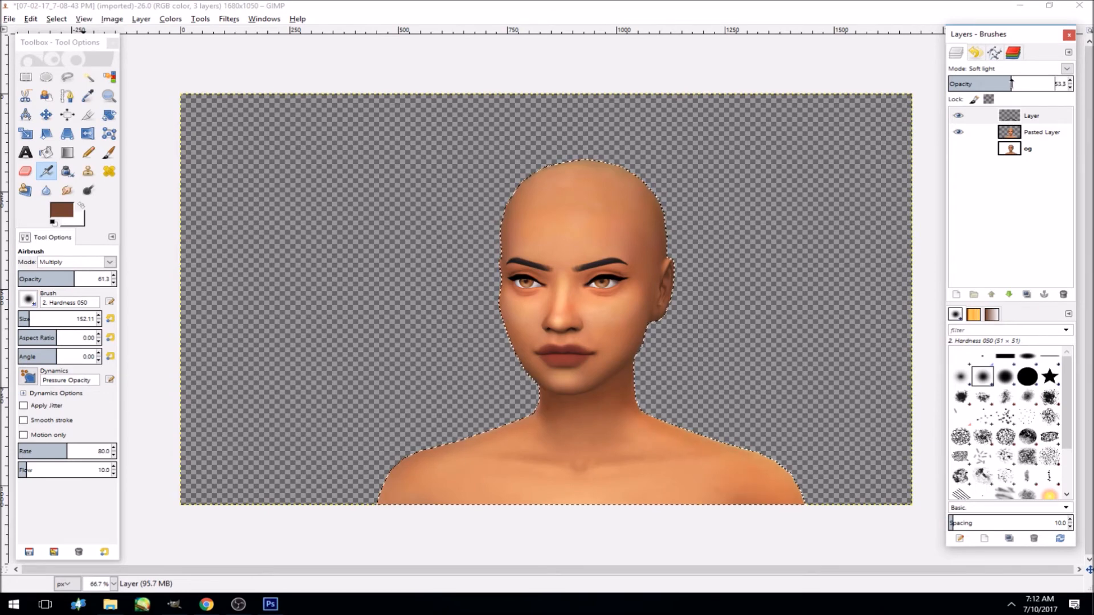
{"action": "left_click", "coordinate": [405, 456]}
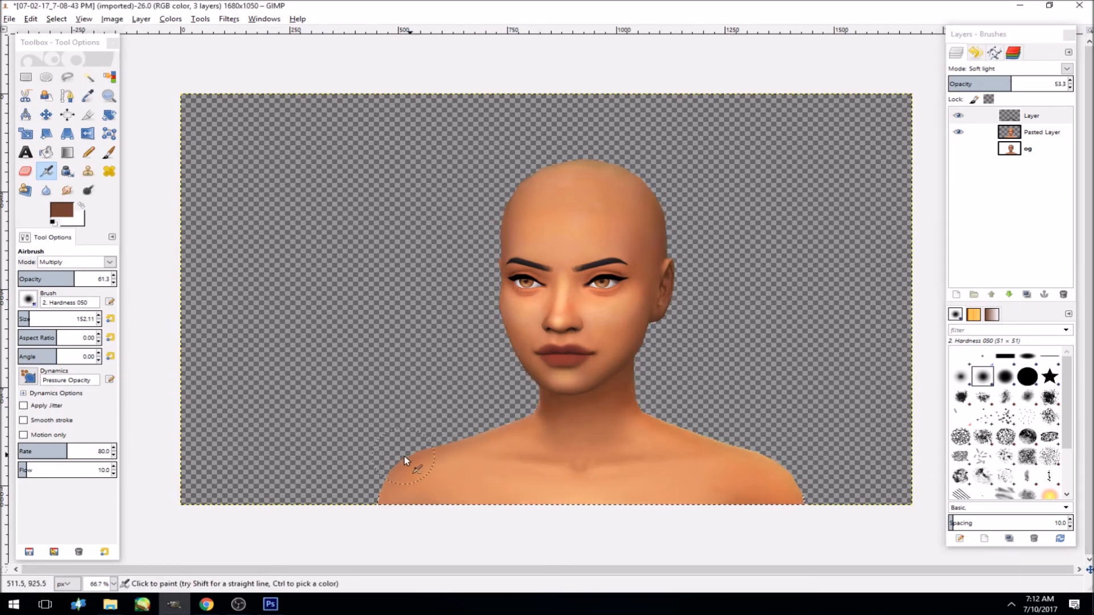
- Fuzzy-select the empty area around the figure on the Pasted Layer, and invert the selection with the shading layer active
{"action": "left_click", "coordinate": [64, 21]}
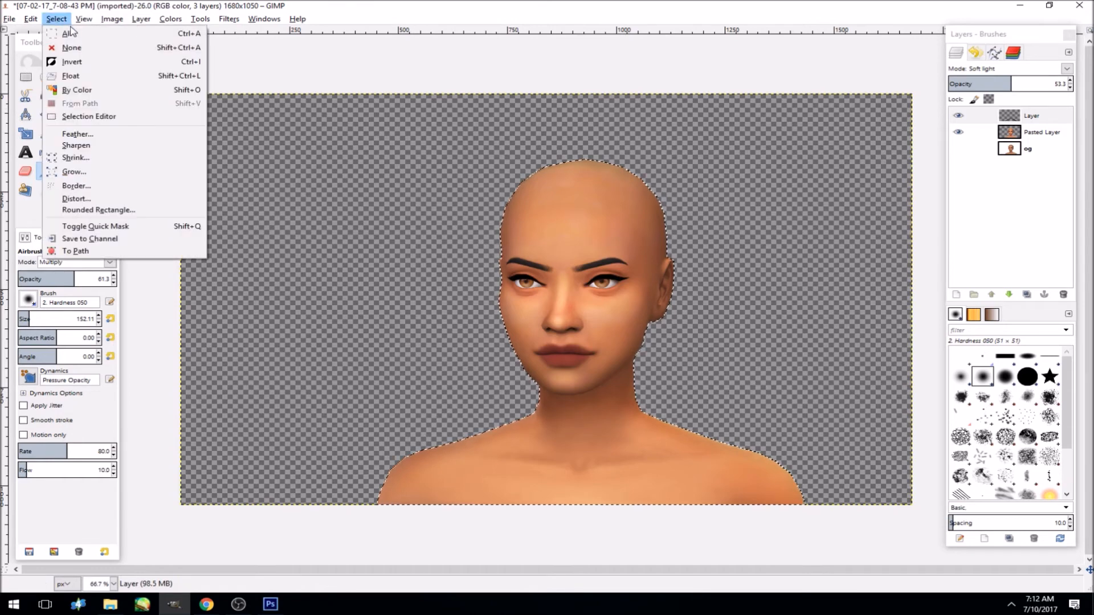
{"action": "left_click", "coordinate": [71, 33]}
{"action": "left_click", "coordinate": [89, 77]}
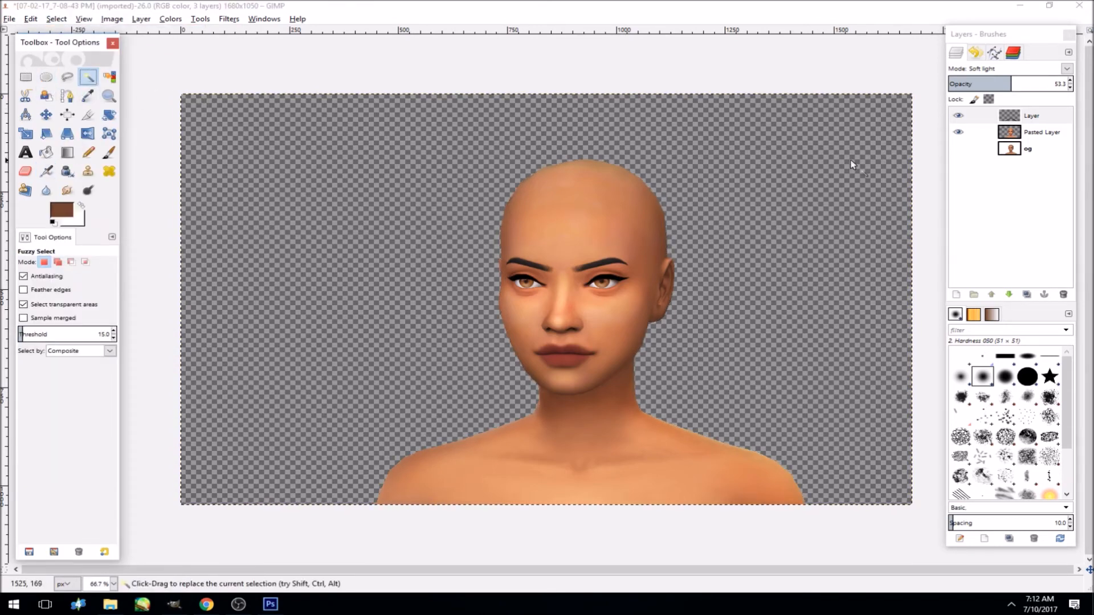
{"action": "left_click", "coordinate": [857, 160]}
{"action": "left_click", "coordinate": [1004, 116]}
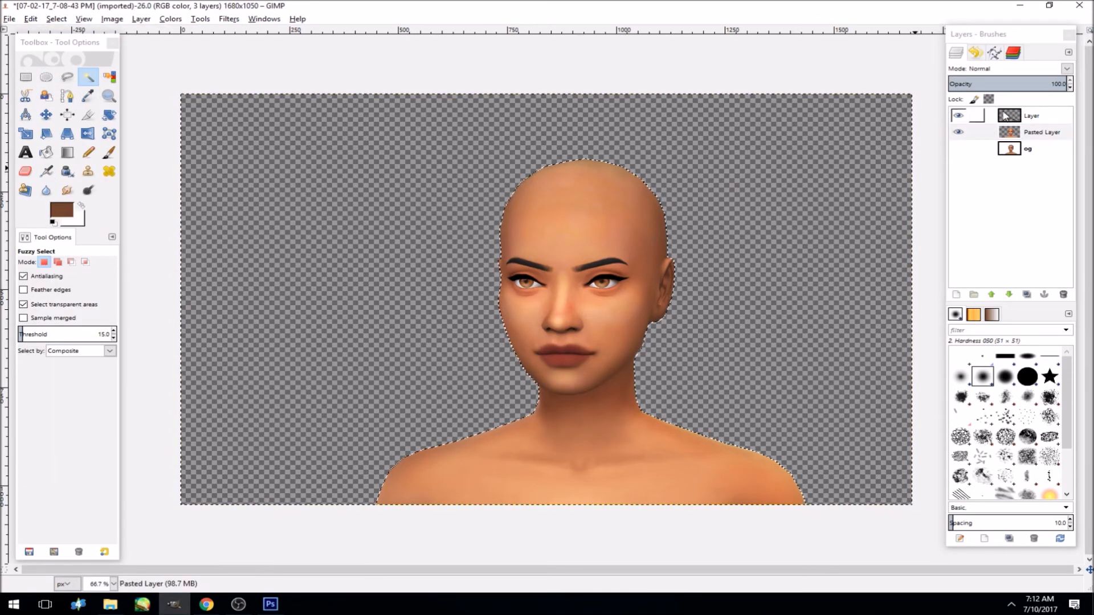
{"action": "left_click", "coordinate": [56, 18]}
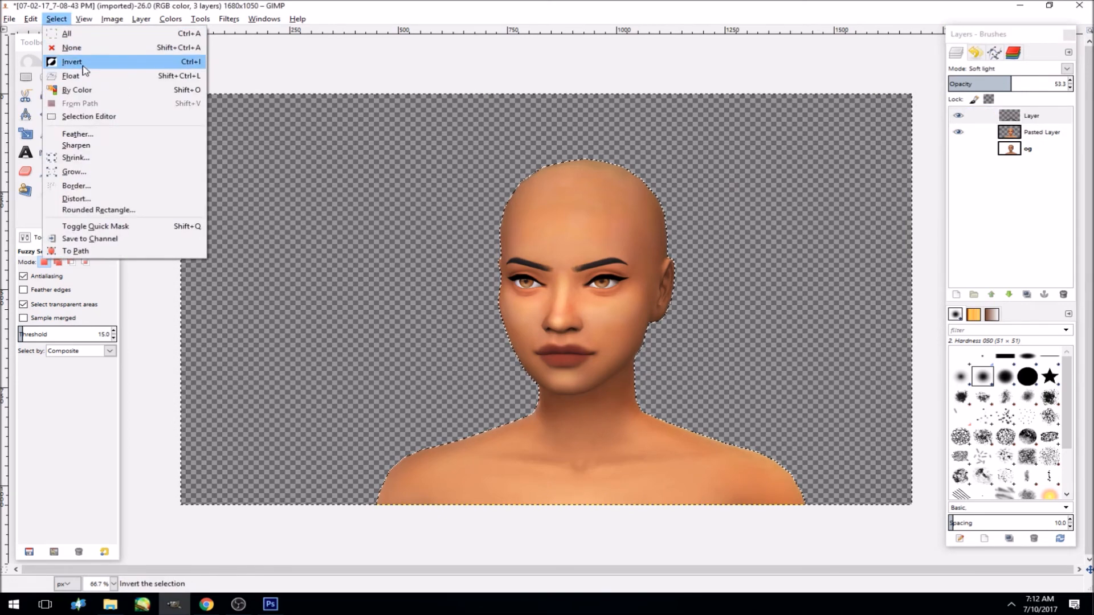
{"action": "left_click", "coordinate": [84, 63]}
{"action": "left_click", "coordinate": [56, 19]}
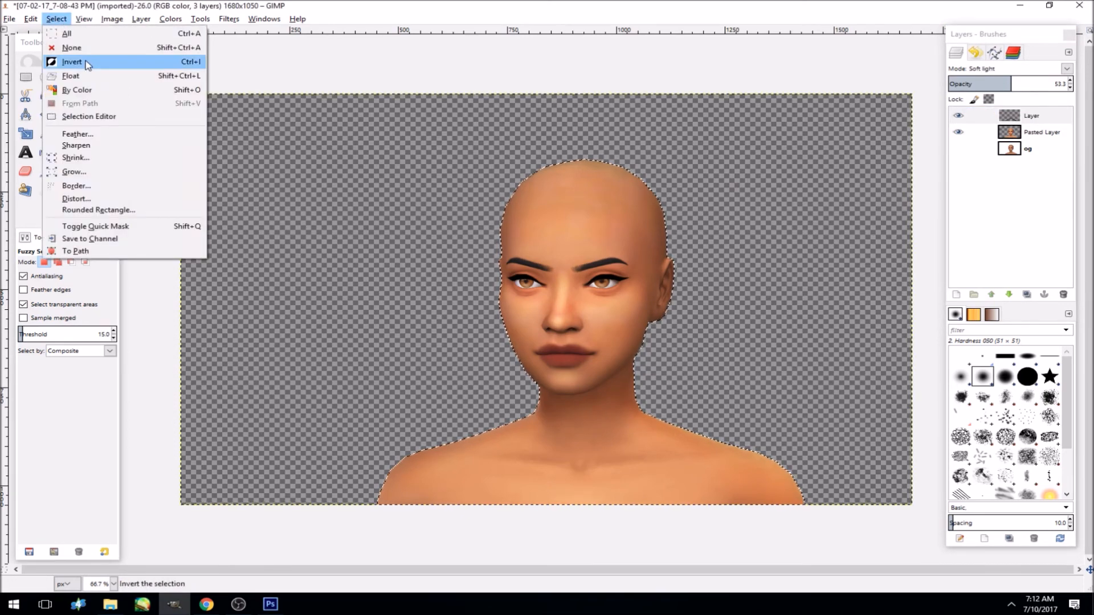
{"action": "left_click", "coordinate": [86, 63]}
- Airbrush more shading across both shoulders and the base of the neck, and raise the shading layer's opacity to 70.3
{"action": "left_click", "coordinate": [47, 170]}
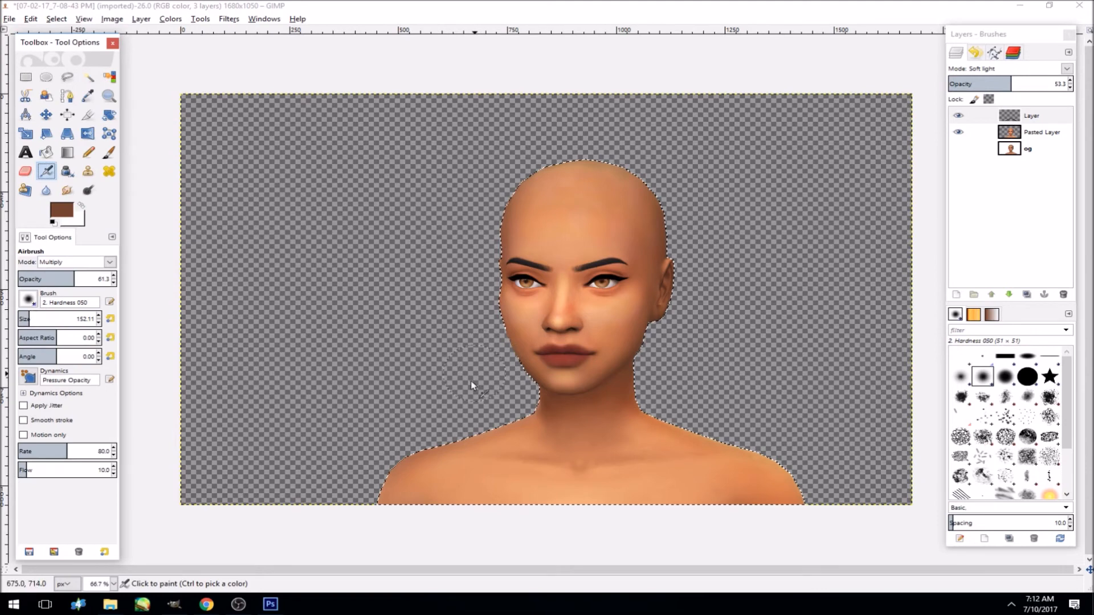
{"action": "mouse_move", "coordinate": [390, 461]}
{"action": "left_mouse_down"}
{"action": "mouse_move", "coordinate": [451, 434]}
{"action": "mouse_move", "coordinate": [452, 455]}
{"action": "mouse_move", "coordinate": [441, 452]}
{"action": "mouse_move", "coordinate": [526, 424]}
{"action": "mouse_move", "coordinate": [546, 403]}
{"action": "mouse_move", "coordinate": [528, 418]}
{"action": "mouse_move", "coordinate": [659, 405]}
{"action": "left_mouse_up"}
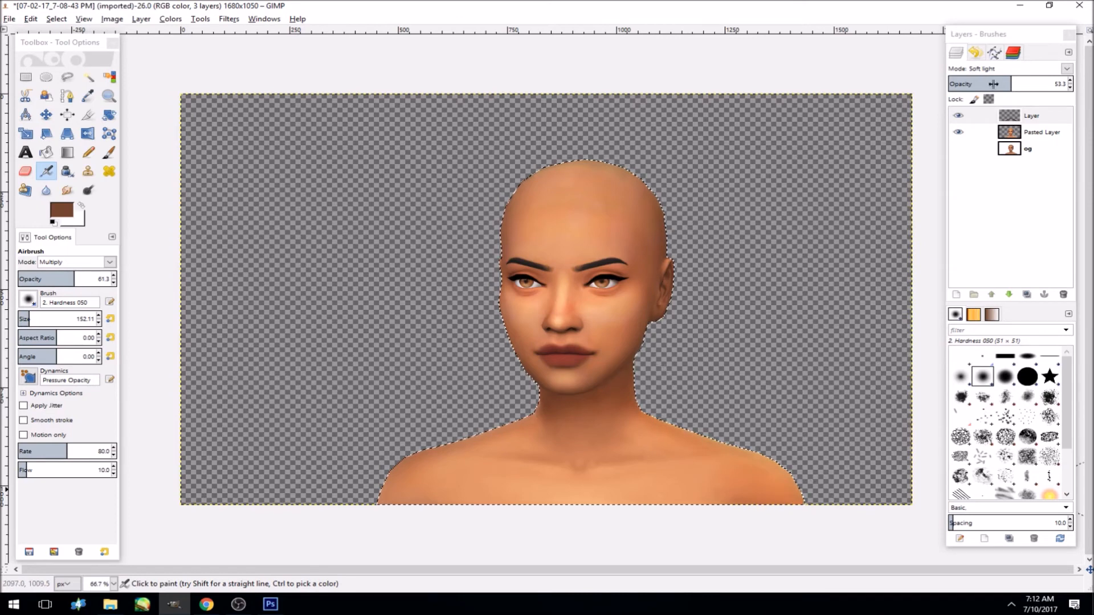
{"action": "left_click", "coordinate": [1032, 118]}
{"action": "left_click_drag", "start_coordinate": [1007, 84], "coordinate": [1033, 82]}
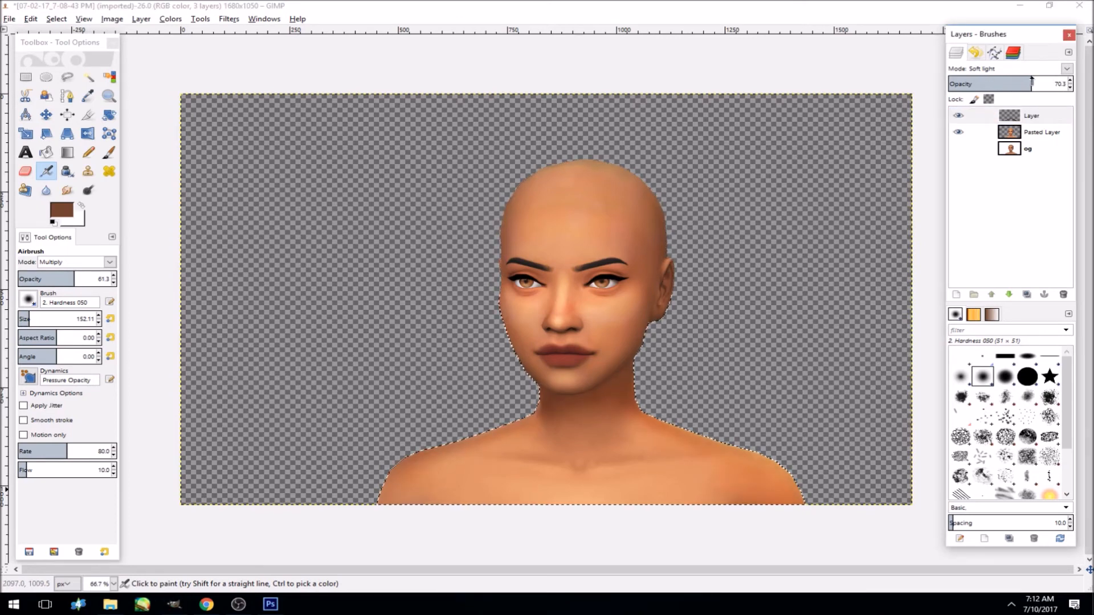
- Try the Multiply and Burn blend modes on the shading layer
{"action": "left_click", "coordinate": [1010, 69]}
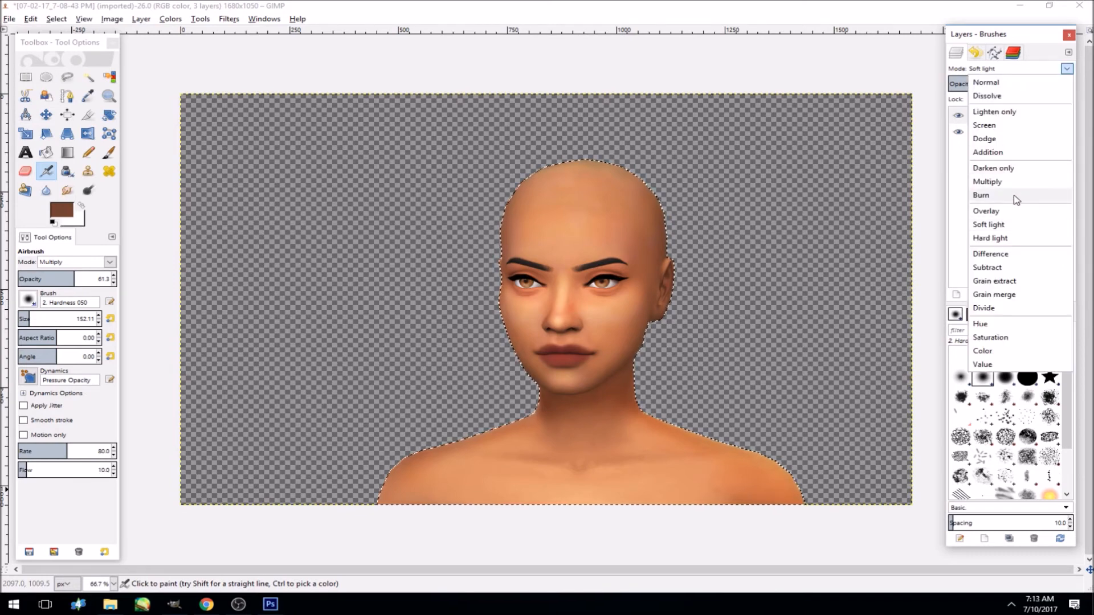
{"action": "left_click", "coordinate": [987, 181]}
{"action": "left_click", "coordinate": [1011, 69]}
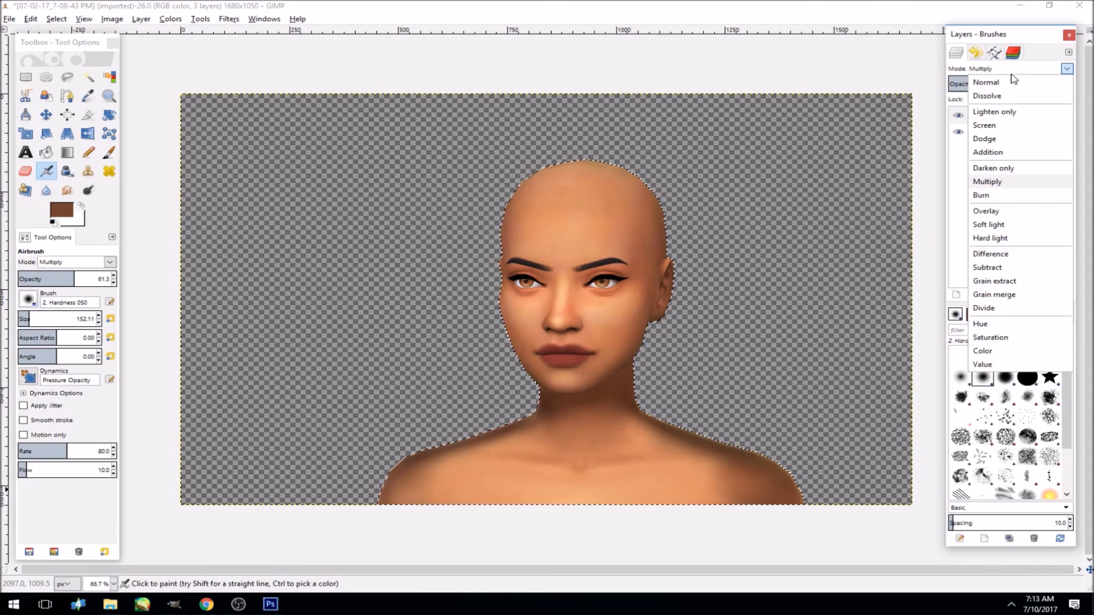
{"action": "left_click", "coordinate": [981, 195]}
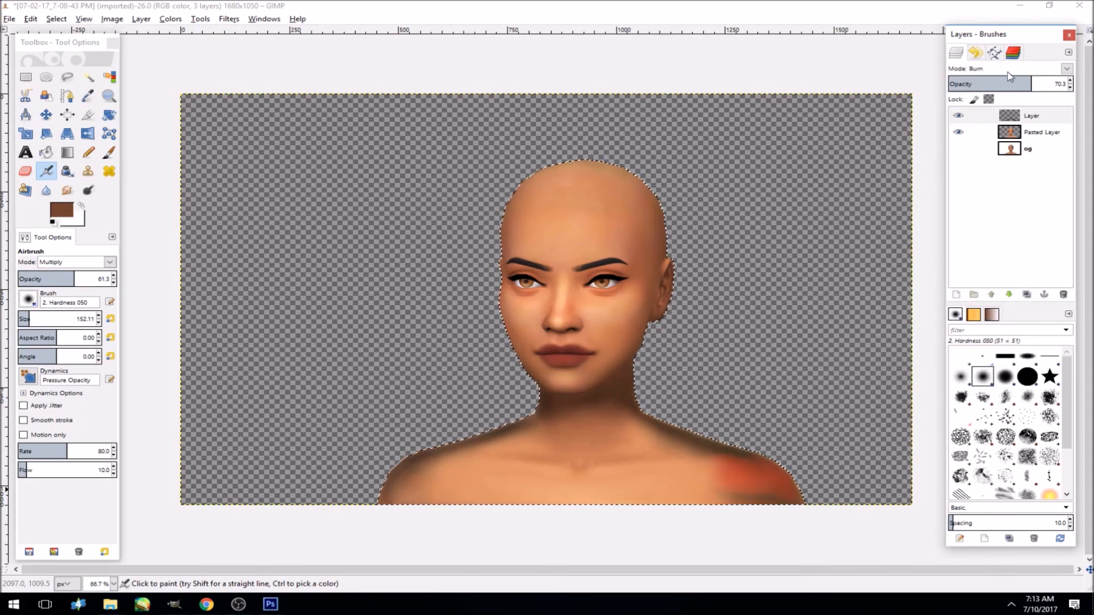
- Set the shading layer's mode to Overlay with opacity 53.3
{"action": "left_click", "coordinate": [1007, 71]}
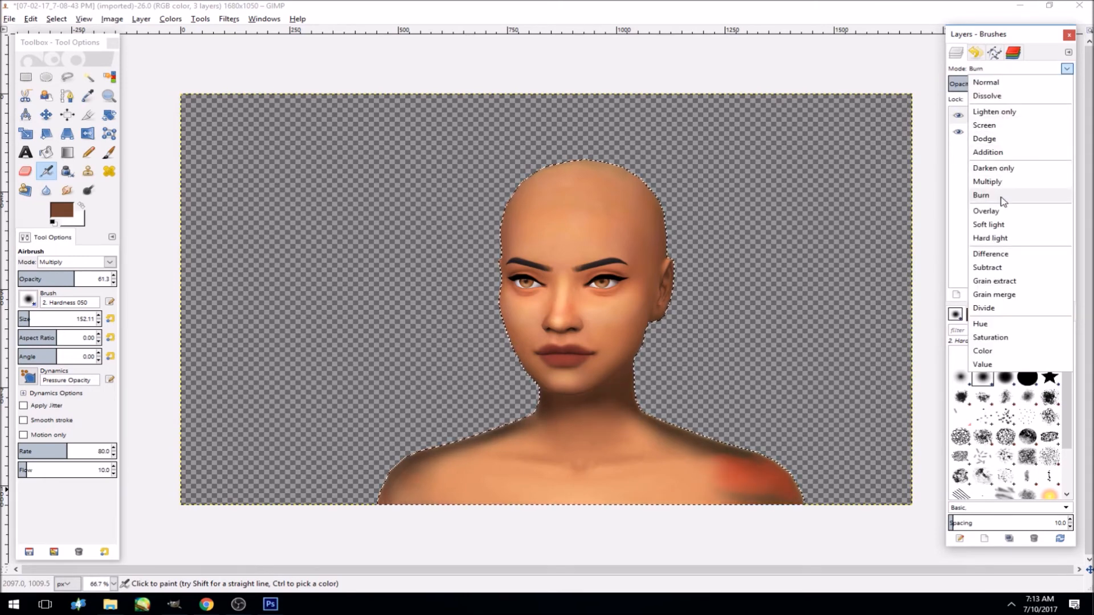
{"action": "left_click", "coordinate": [986, 211]}
{"action": "mouse_move", "coordinate": [1001, 80]}
{"action": "left_mouse_down"}
{"action": "mouse_move", "coordinate": [1045, 84]}
{"action": "mouse_move", "coordinate": [1011, 84]}
{"action": "left_mouse_up"}
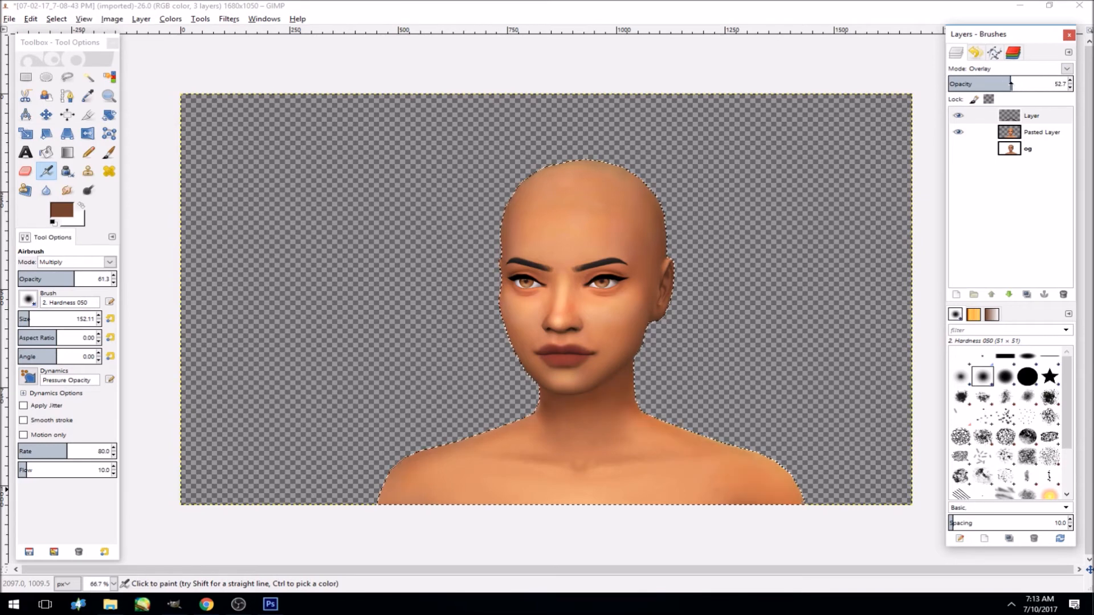
{"action": "left_click", "coordinate": [56, 19]}
{"action": "left_click", "coordinate": [93, 5]}
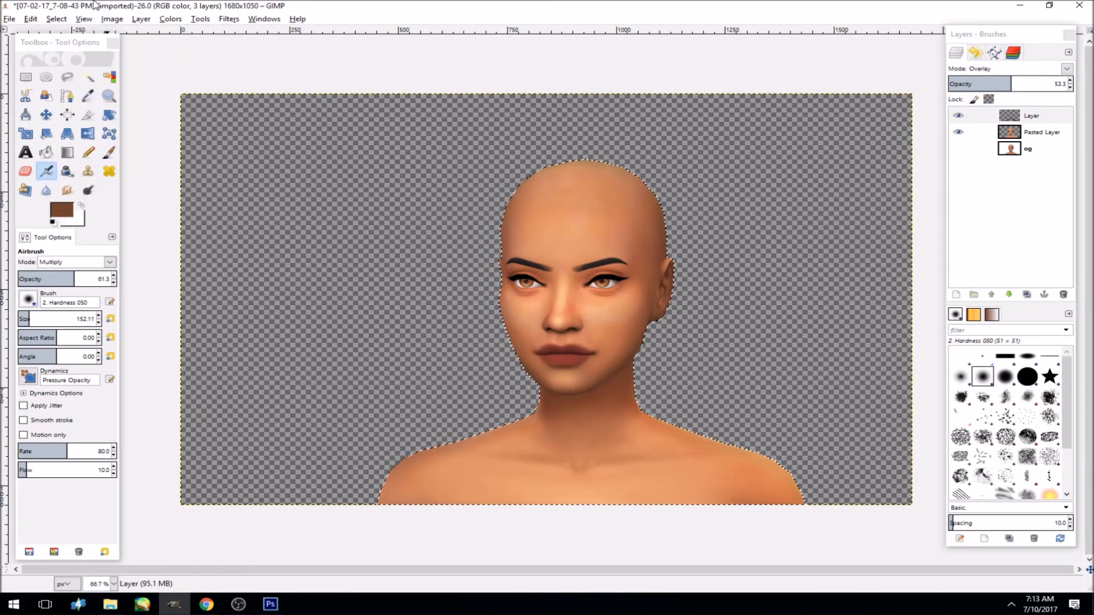
- Airbrush shading along the top and side of the head in Normal mode at opacity 100 with brush size 202.48
{"action": "left_click", "coordinate": [32, 316]}
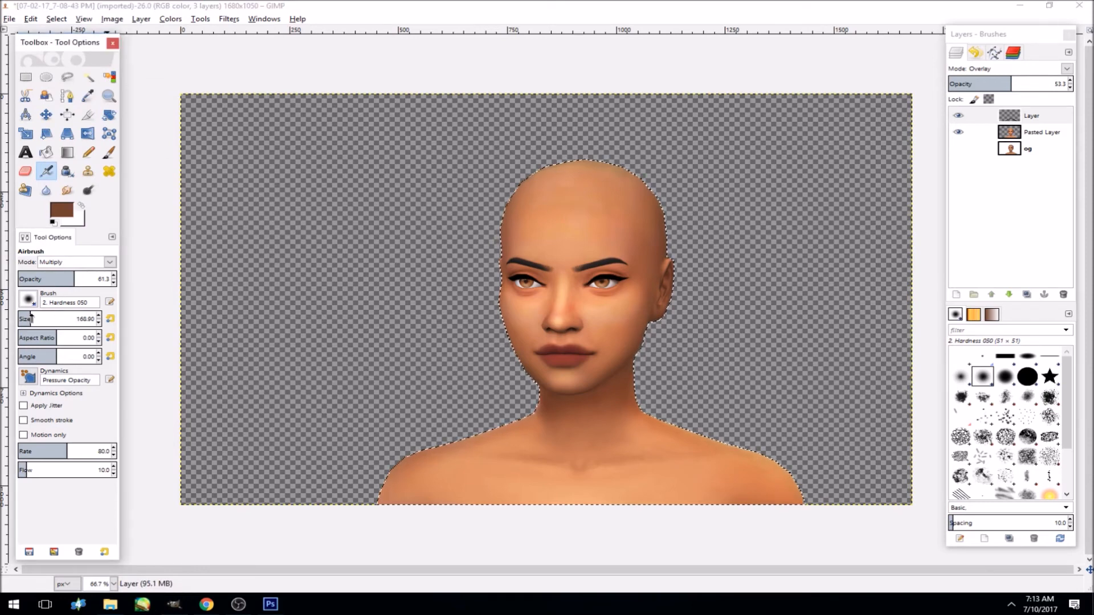
{"action": "mouse_move", "coordinate": [605, 164]}
{"action": "left_mouse_down"}
{"action": "mouse_move", "coordinate": [641, 204]}
{"action": "mouse_move", "coordinate": [604, 175]}
{"action": "mouse_move", "coordinate": [640, 234]}
{"action": "mouse_move", "coordinate": [590, 152]}
{"action": "mouse_move", "coordinate": [657, 241]}
{"action": "mouse_move", "coordinate": [664, 319]}
{"action": "mouse_move", "coordinate": [620, 167]}
{"action": "mouse_move", "coordinate": [566, 164]}
{"action": "mouse_move", "coordinate": [590, 172]}
{"action": "left_mouse_up"}
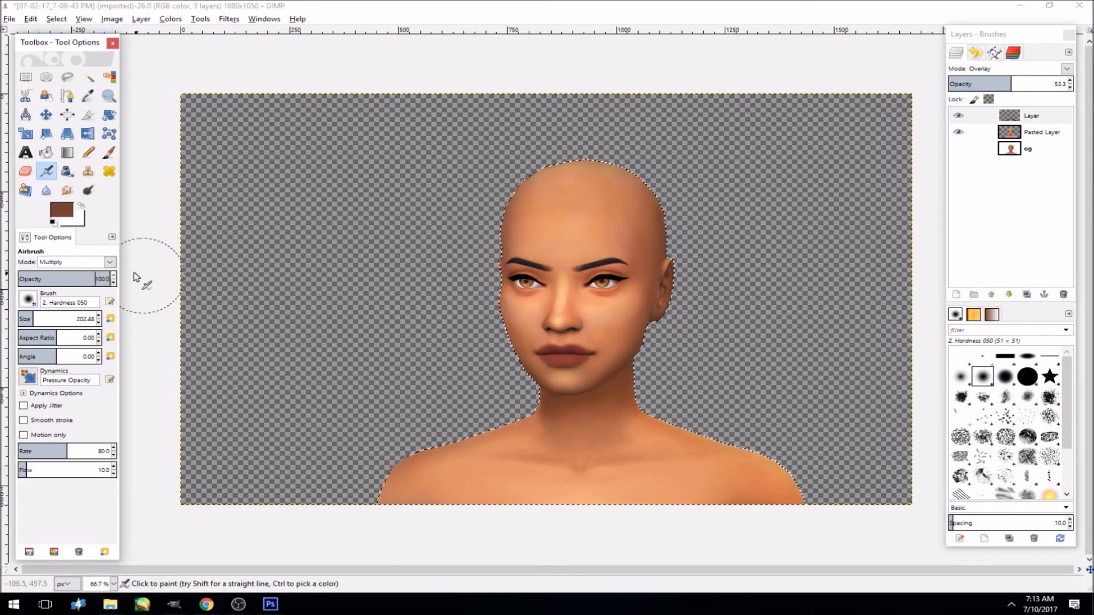
{"action": "left_click", "coordinate": [86, 262]}
{"action": "left_click", "coordinate": [56, 276]}
{"action": "left_click_drag", "start_coordinate": [572, 155], "coordinate": [642, 204]}
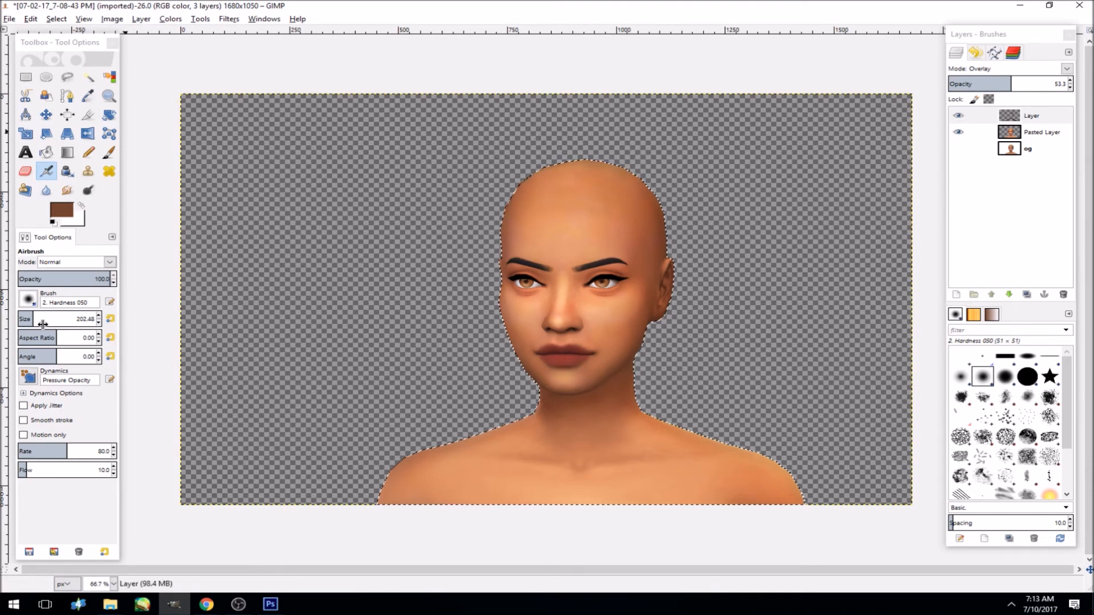
- Raise the shading layer's opacity to 100 and airbrush the other side of the forehead down to the temple at brush size 168.90
{"action": "left_click_drag", "start_coordinate": [36, 318], "coordinate": [31, 318]}
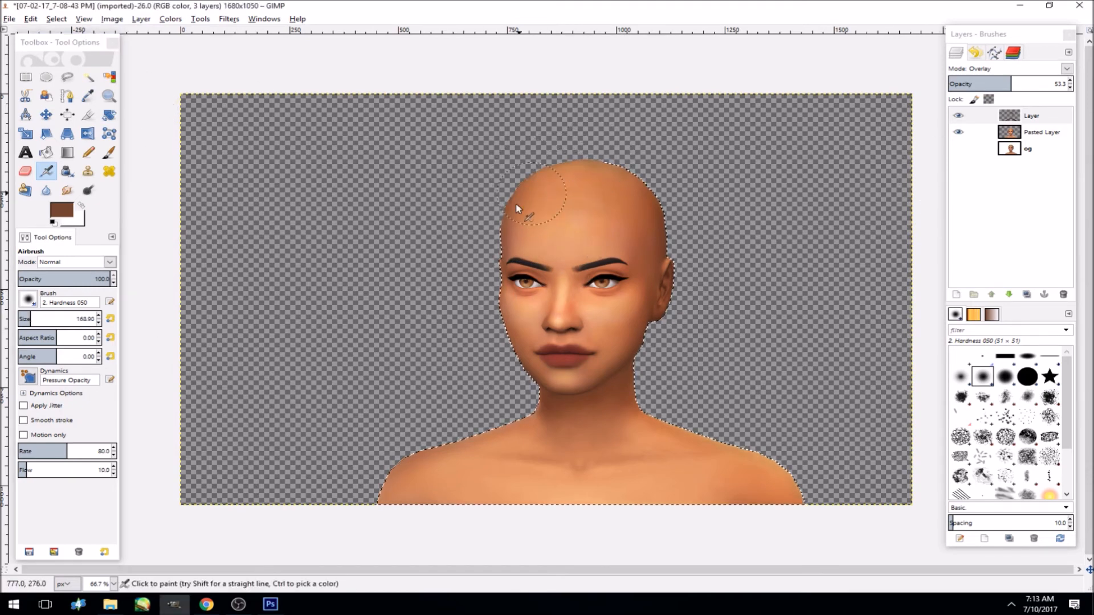
{"action": "mouse_move", "coordinate": [1037, 81]}
{"action": "left_mouse_down"}
{"action": "mouse_move", "coordinate": [989, 91]}
{"action": "mouse_move", "coordinate": [1074, 97]}
{"action": "left_mouse_up"}
{"action": "left_click_drag", "start_coordinate": [528, 193], "coordinate": [502, 255]}
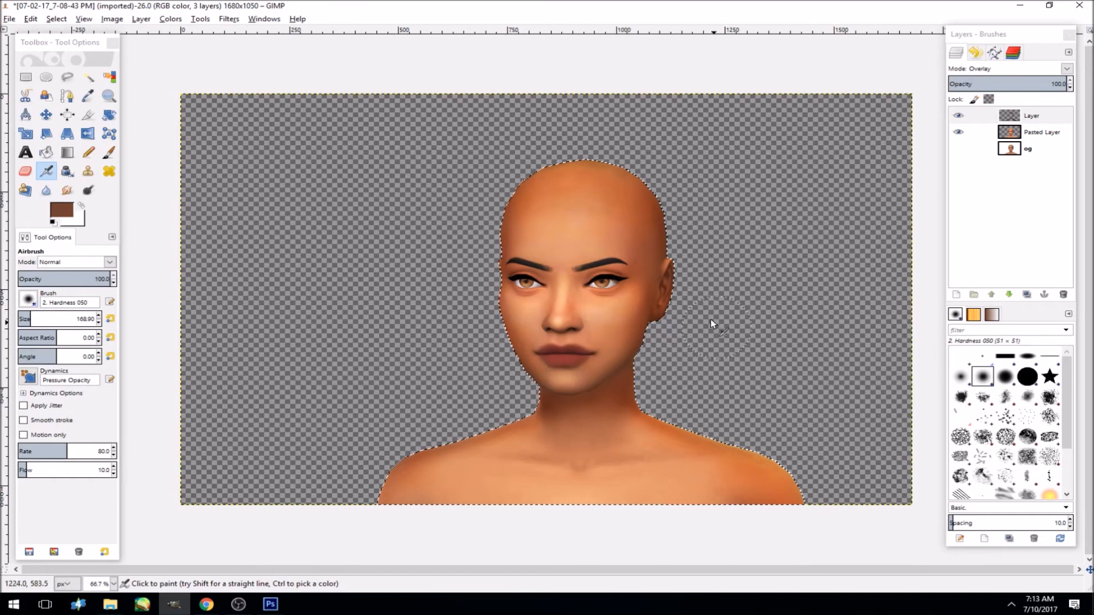
- Erase excess shading from the forehead and around the eye nearest the ear with a 210.87 Eraser brush
{"action": "key", "text": "shift+e"}
{"action": "left_click", "coordinate": [34, 315]}
{"action": "mouse_move", "coordinate": [600, 228]}
{"action": "left_mouse_down"}
{"action": "mouse_move", "coordinate": [619, 257]}
{"action": "mouse_move", "coordinate": [610, 231]}
{"action": "mouse_move", "coordinate": [612, 287]}
{"action": "left_mouse_up"}
- Lower the shading layer's opacity to 54.9 and clear the selection around the figure
{"action": "mouse_move", "coordinate": [1007, 84]}
{"action": "left_mouse_down"}
{"action": "mouse_move", "coordinate": [989, 88]}
{"action": "mouse_move", "coordinate": [1008, 102]}
{"action": "left_mouse_up"}
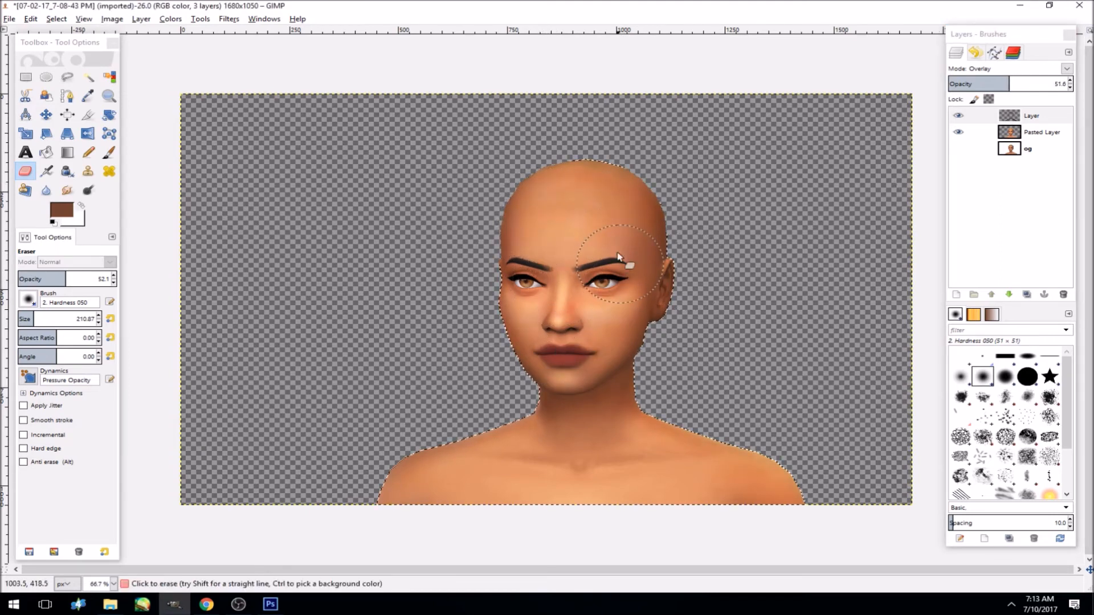
{"action": "mouse_move", "coordinate": [1008, 85]}
{"action": "left_mouse_down"}
{"action": "mouse_move", "coordinate": [991, 88]}
{"action": "mouse_move", "coordinate": [1012, 84]}
{"action": "left_mouse_up"}
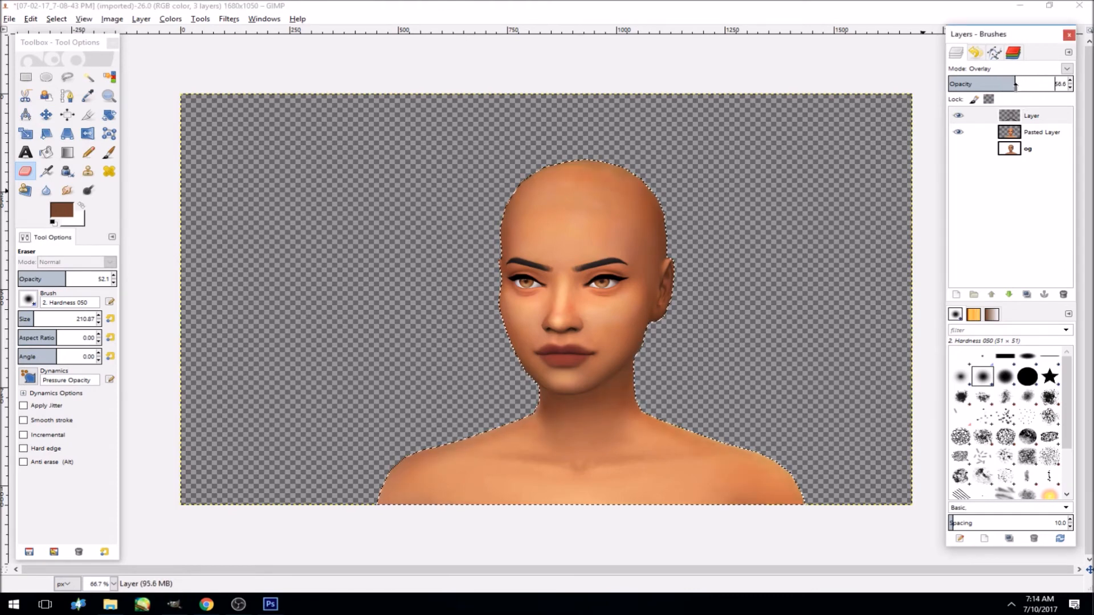
{"action": "left_click", "coordinate": [56, 19]}
{"action": "left_click", "coordinate": [75, 46]}
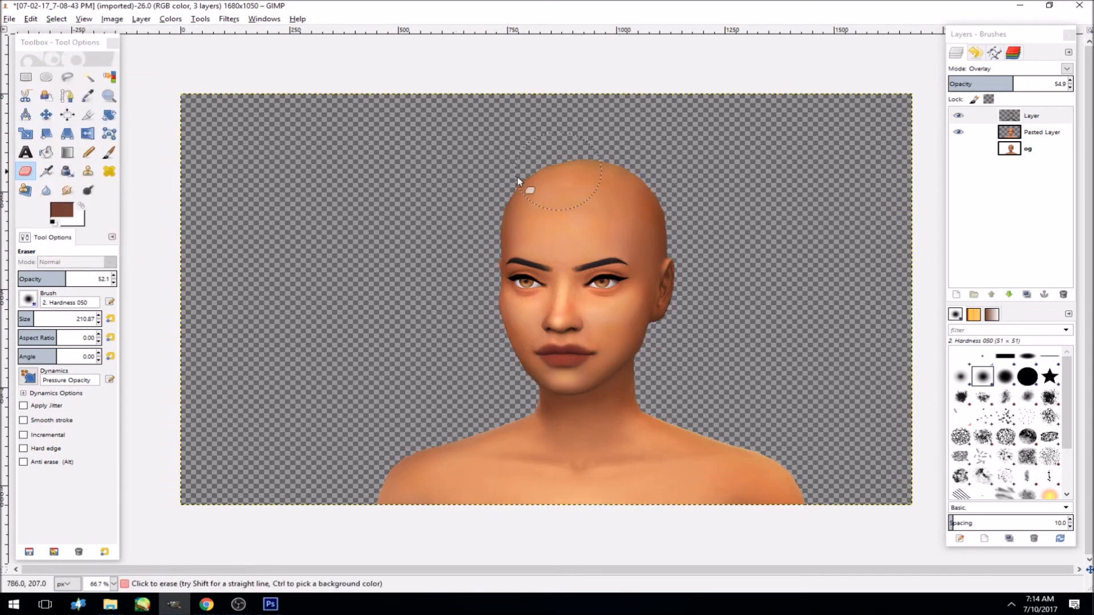
- Add a new transparent 1680 × 1050 px layer above the shading layer for close-up face shading
{"action": "left_click", "coordinate": [109, 96]}
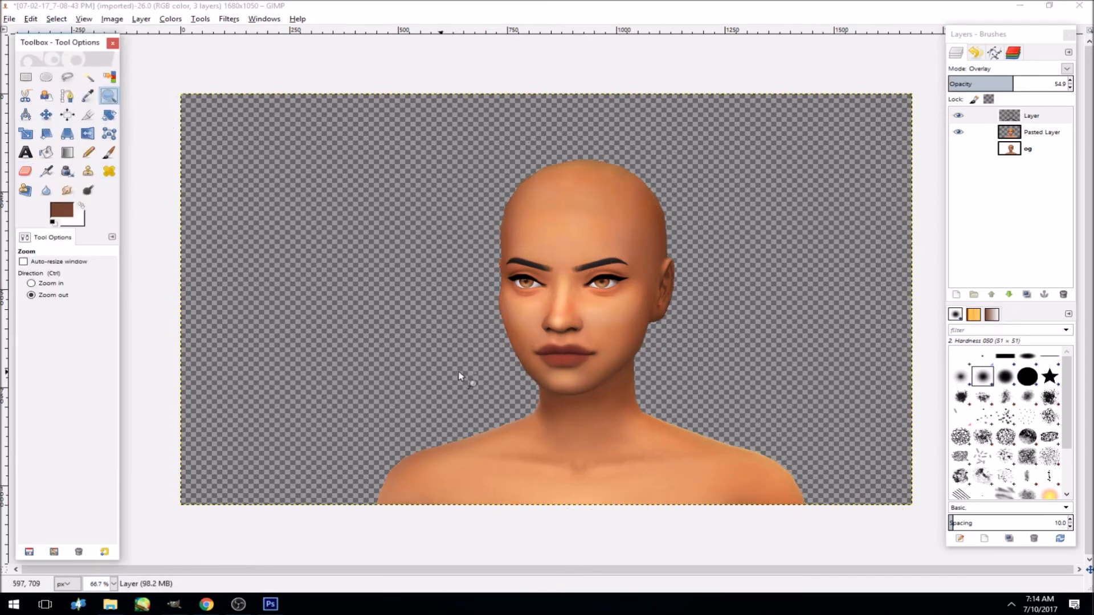
{"action": "left_click", "coordinate": [54, 284]}
{"action": "left_click", "coordinate": [546, 310]}
{"action": "left_click", "coordinate": [548, 317]}
{"action": "left_click", "coordinate": [647, 324]}
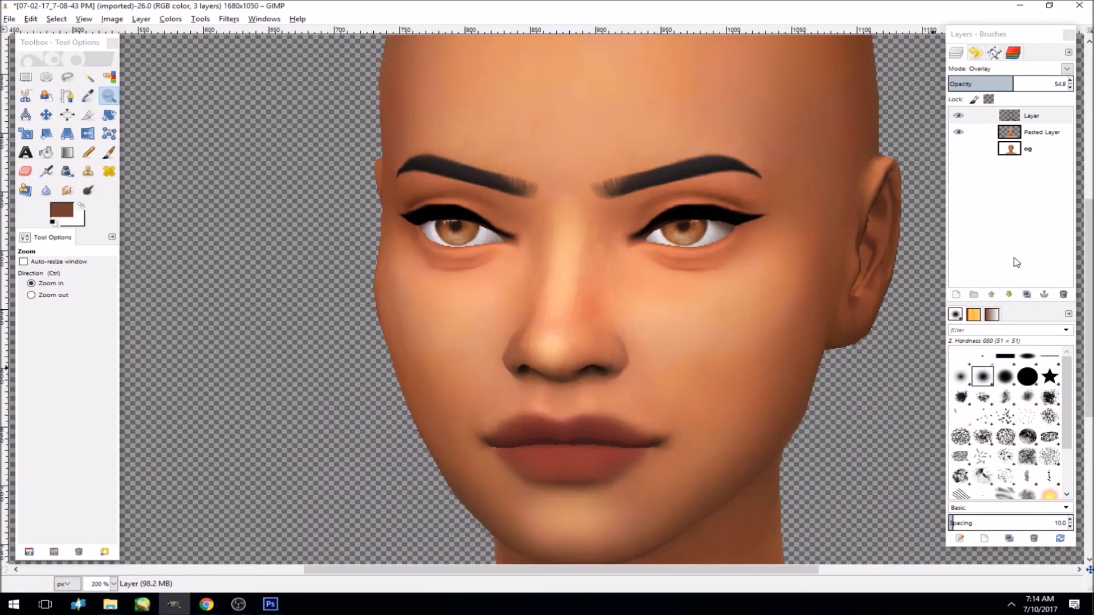
{"action": "right_click", "coordinate": [1027, 116]}
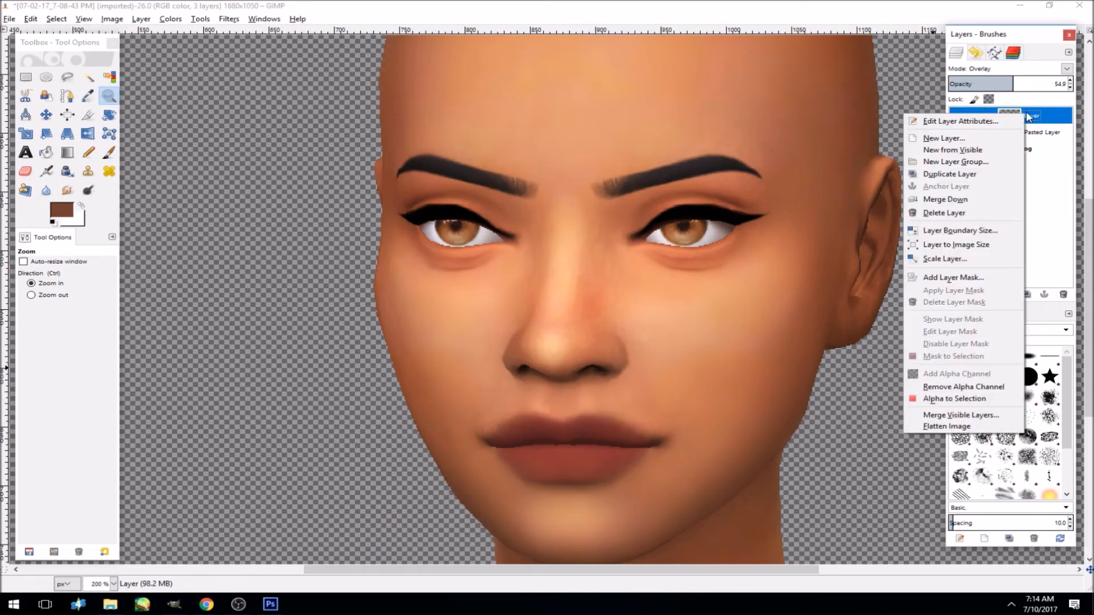
{"action": "left_click", "coordinate": [1050, 176]}
{"action": "left_click", "coordinate": [957, 295]}
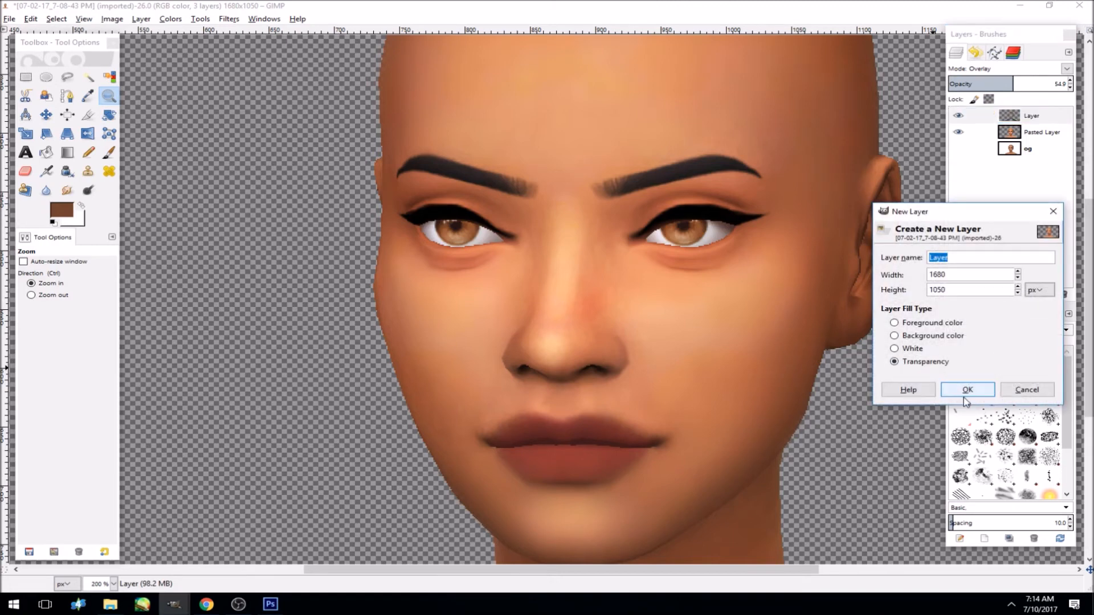
{"action": "left_click", "coordinate": [966, 385]}
- Set the new layer to Overlay and airbrush brown at brush size 59.76 along the nose bridge, nostrils and above the lips
{"action": "left_click", "coordinate": [48, 173]}
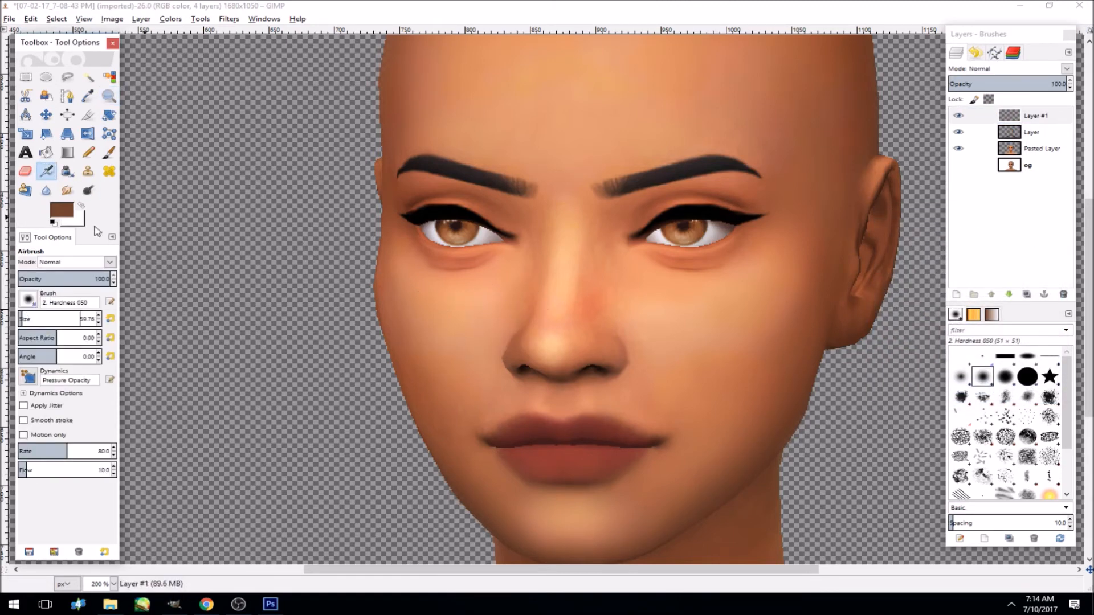
{"action": "left_click", "coordinate": [1040, 68]}
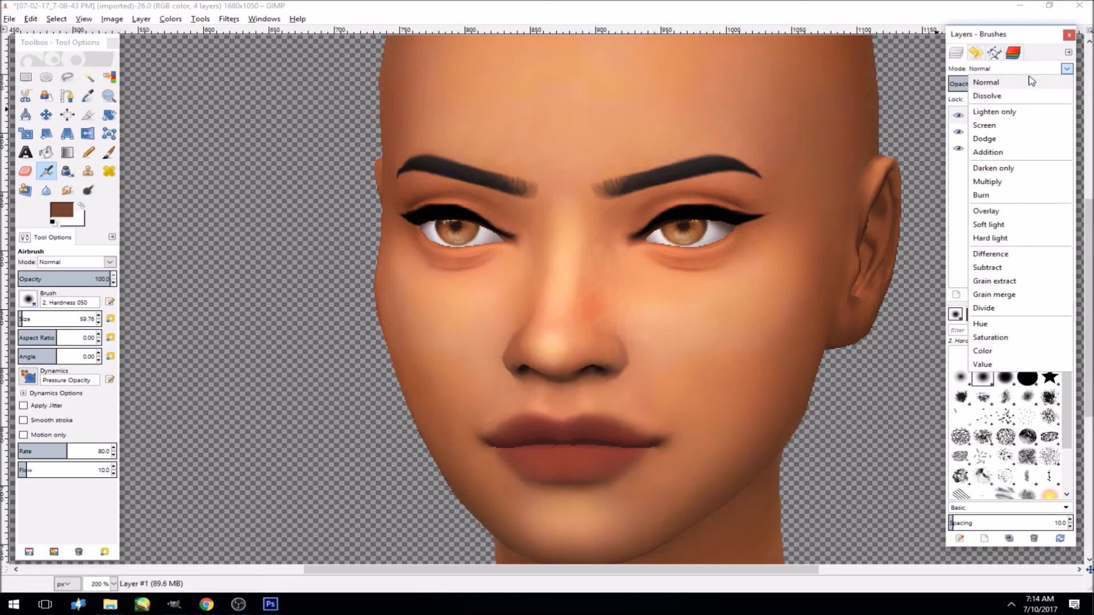
{"action": "left_click", "coordinate": [987, 212]}
{"action": "mouse_move", "coordinate": [632, 222]}
{"action": "left_mouse_down"}
{"action": "mouse_move", "coordinate": [607, 254]}
{"action": "mouse_move", "coordinate": [616, 224]}
{"action": "mouse_move", "coordinate": [650, 205]}
{"action": "mouse_move", "coordinate": [623, 256]}
{"action": "mouse_move", "coordinate": [620, 219]}
{"action": "left_mouse_up"}
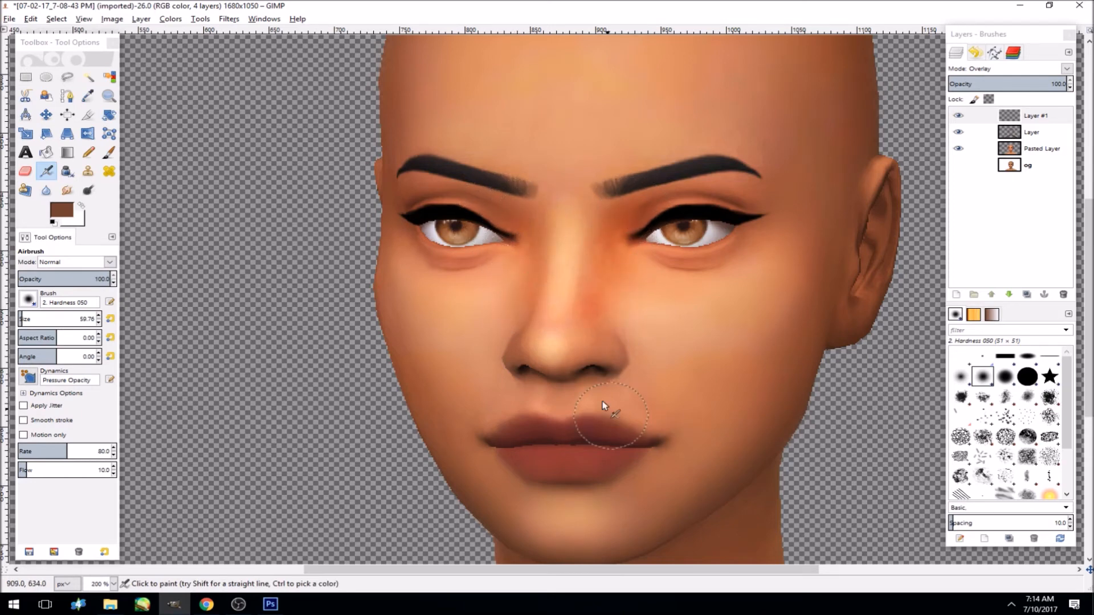
{"action": "mouse_move", "coordinate": [513, 350]}
{"action": "left_mouse_down"}
{"action": "mouse_move", "coordinate": [615, 358]}
{"action": "mouse_move", "coordinate": [517, 344]}
{"action": "left_mouse_up"}
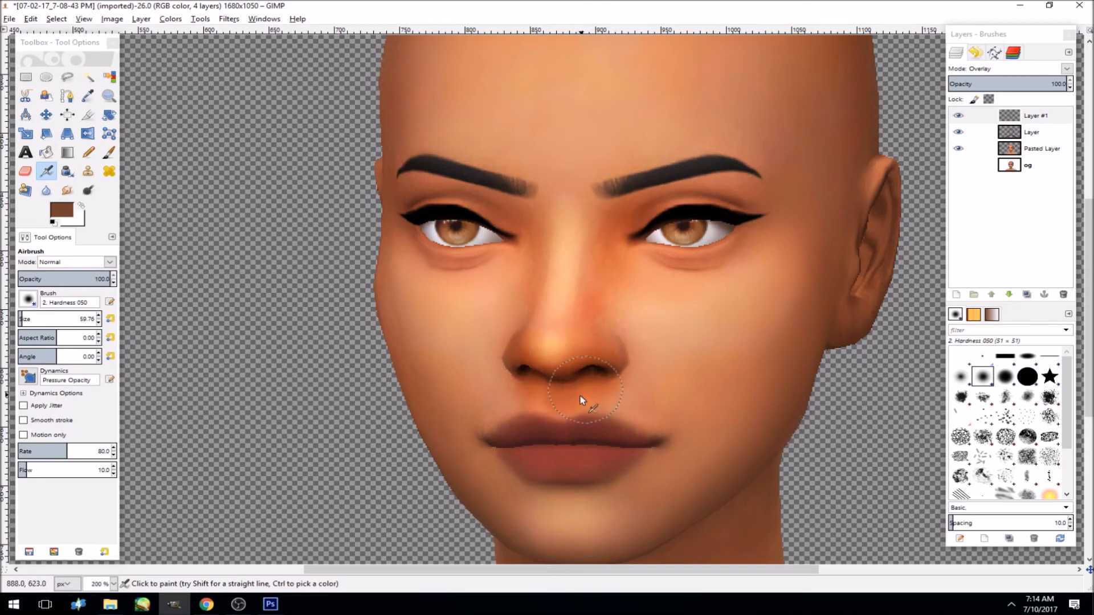
- Airbrush brown shading over both eyelids, the inner eye corners and the cheeks on the same layer
{"action": "left_click_drag", "start_coordinate": [495, 196], "coordinate": [517, 230]}
{"action": "mouse_move", "coordinate": [645, 216]}
{"action": "left_mouse_down"}
{"action": "mouse_move", "coordinate": [598, 285]}
{"action": "mouse_move", "coordinate": [613, 217]}
{"action": "mouse_move", "coordinate": [643, 201]}
{"action": "mouse_move", "coordinate": [751, 191]}
{"action": "left_mouse_up"}
{"action": "left_click_drag", "start_coordinate": [487, 191], "coordinate": [402, 196]}
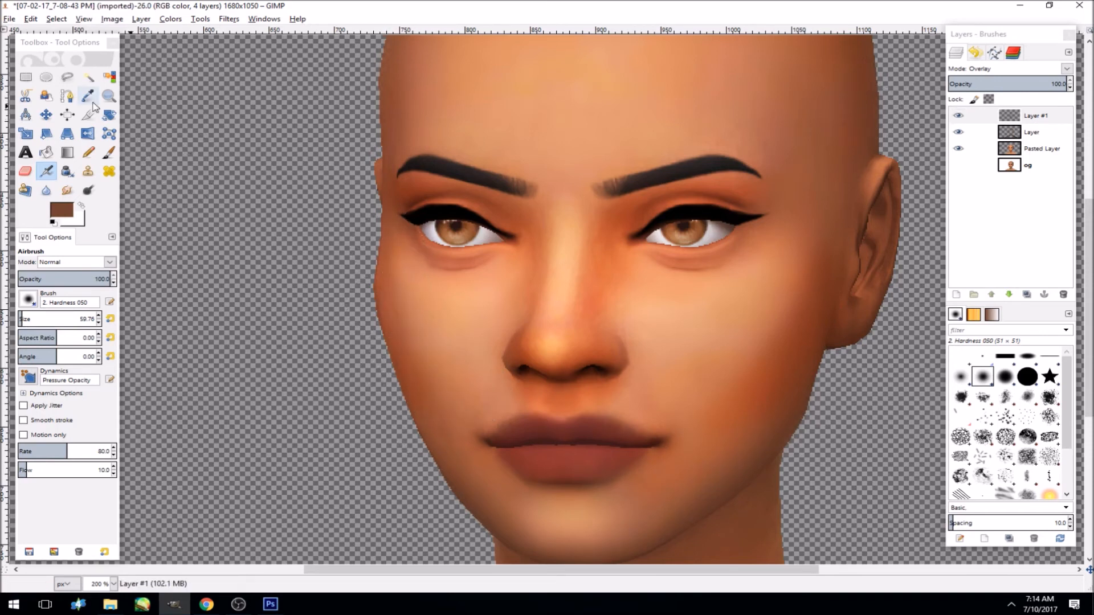
- Open Levels on the face-shading layer and set the Value channel's midtone input level to 0.72
{"action": "left_click", "coordinate": [108, 96]}
{"action": "left_click", "coordinate": [455, 242]}
{"action": "left_click", "coordinate": [455, 242]}
{"action": "left_click", "coordinate": [454, 242]}
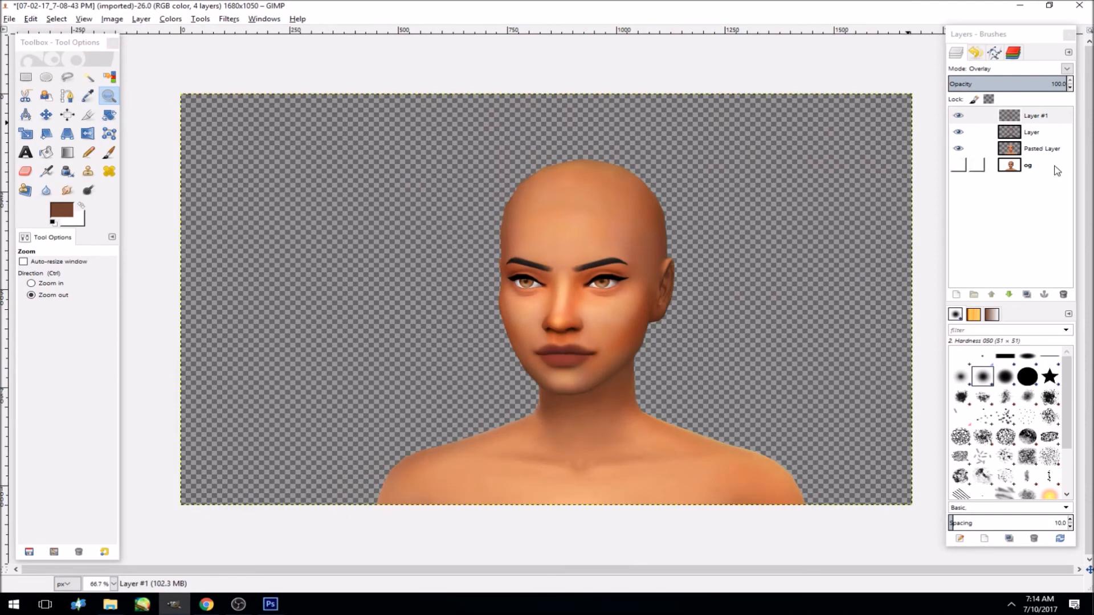
{"action": "left_click", "coordinate": [952, 115]}
{"action": "left_click", "coordinate": [181, 20]}
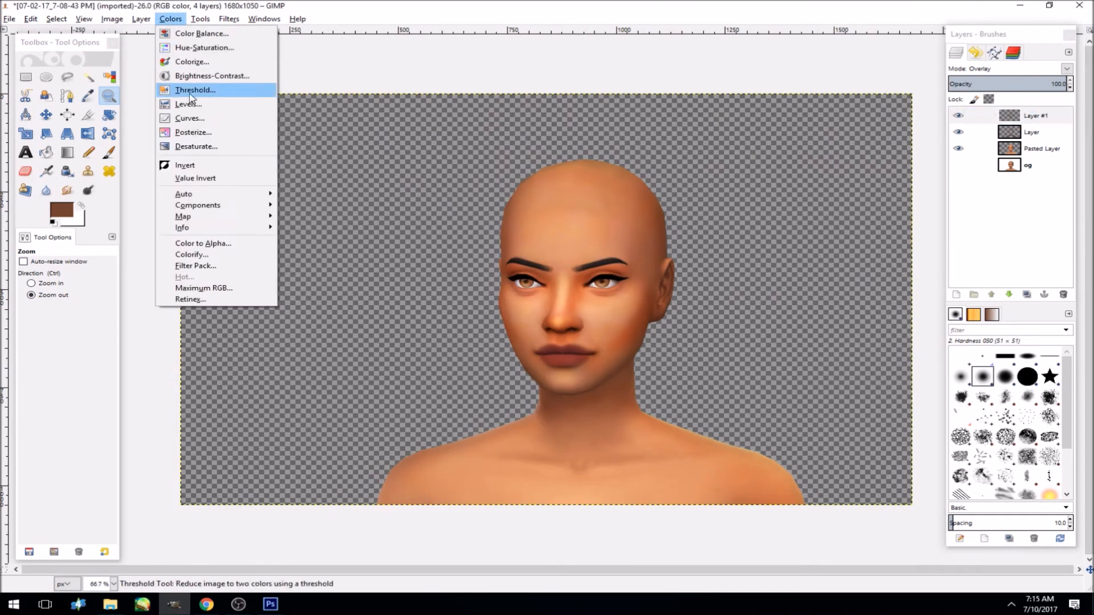
{"action": "left_click", "coordinate": [189, 104]}
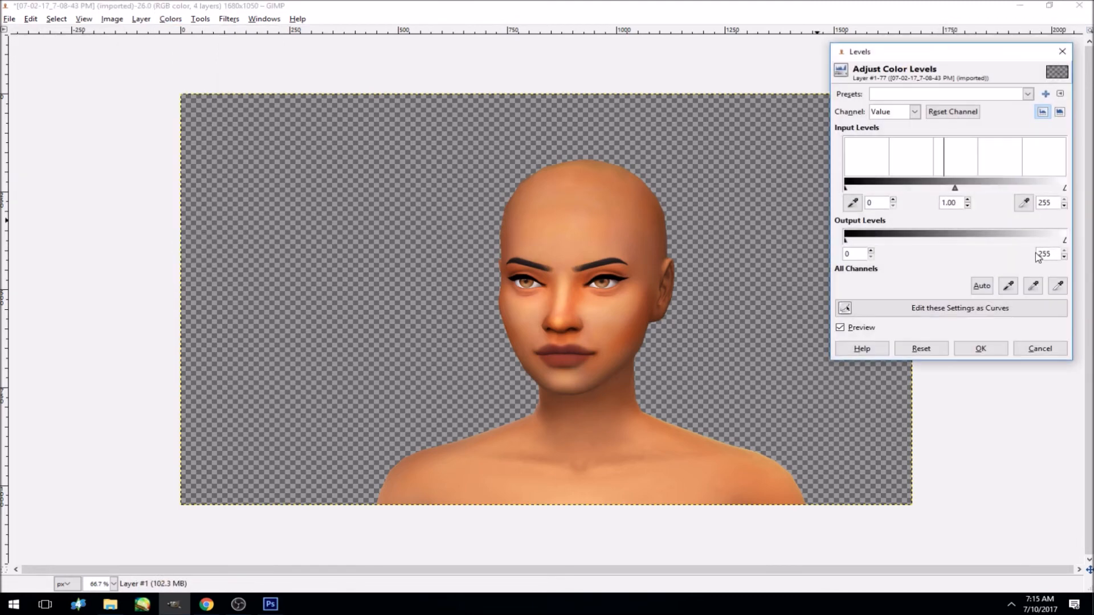
{"action": "left_click_drag", "start_coordinate": [954, 187], "coordinate": [972, 189]}
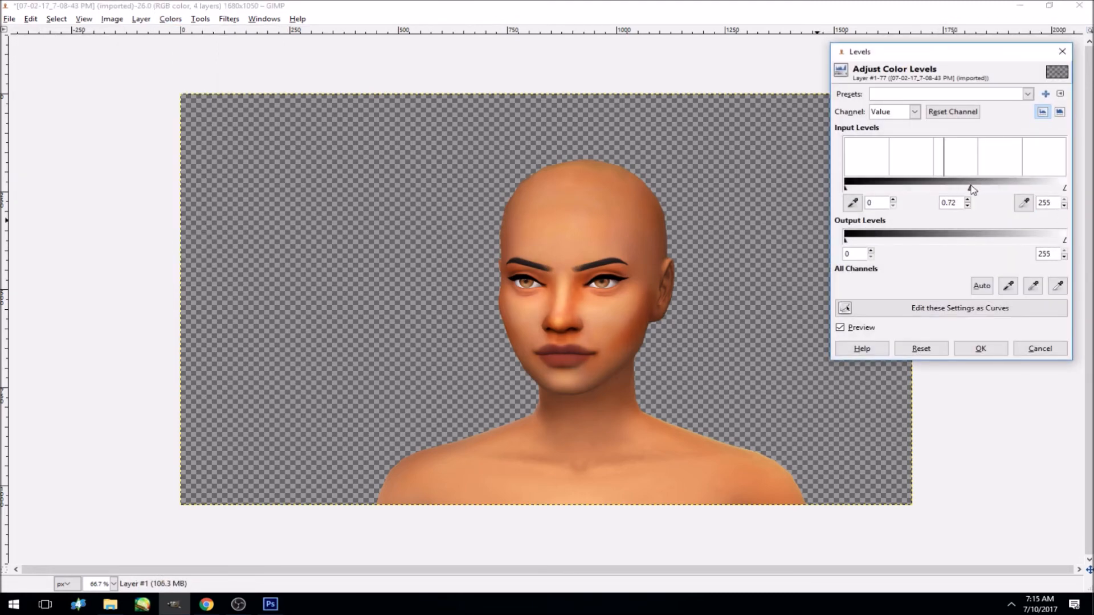
- Set the midtone input level to 0.63 for the Red channel and 1.68 for the Blue channel, and apply the Levels
{"action": "left_click", "coordinate": [892, 111]}
{"action": "left_click", "coordinate": [892, 140]}
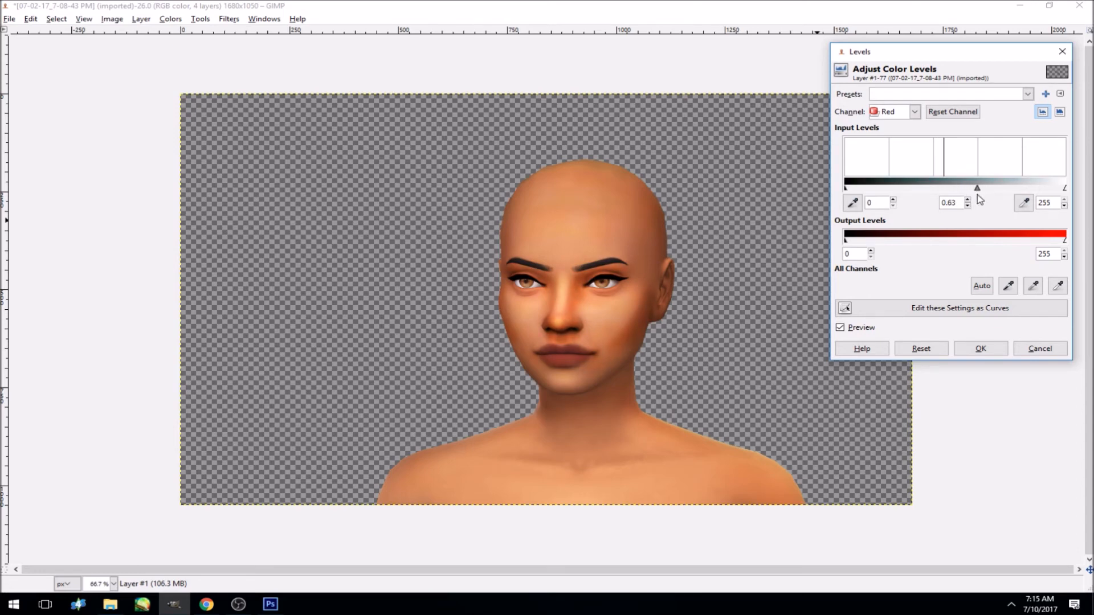
{"action": "left_click", "coordinate": [912, 112]}
{"action": "left_click", "coordinate": [892, 167]}
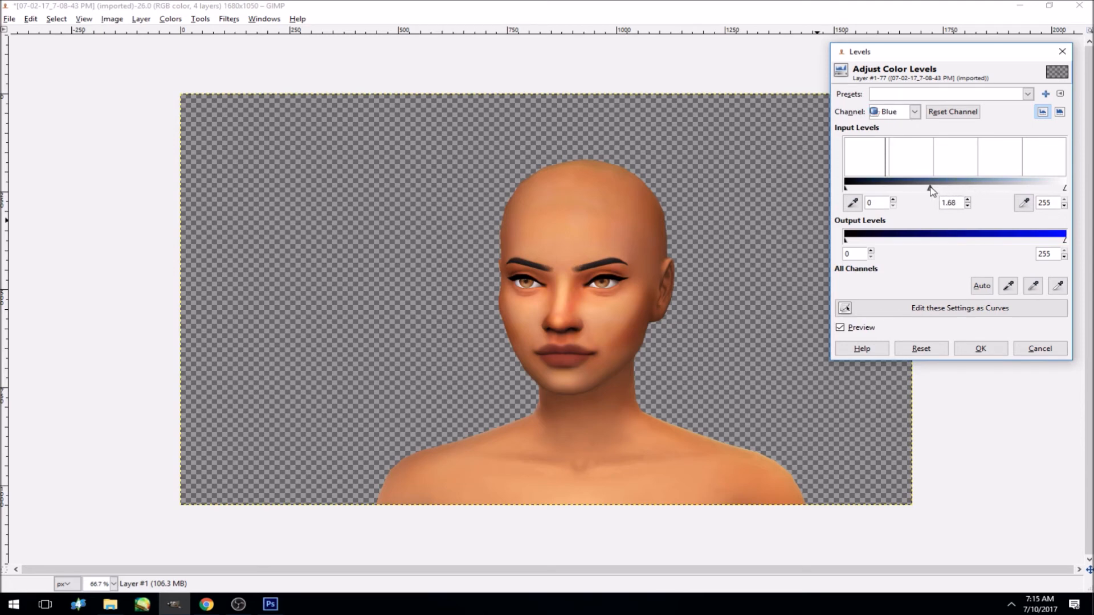
{"action": "left_click", "coordinate": [978, 349]}
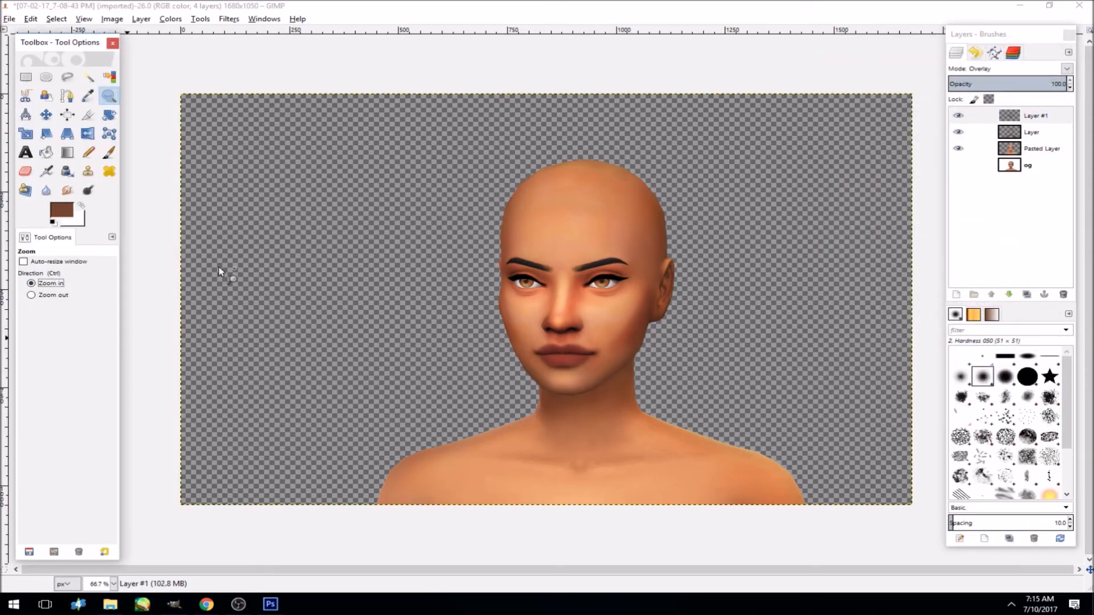
- Lower the face-shading layer's opacity to 69.8 while checking the face up close
{"action": "left_click", "coordinate": [560, 354]}
{"action": "left_click", "coordinate": [676, 318]}
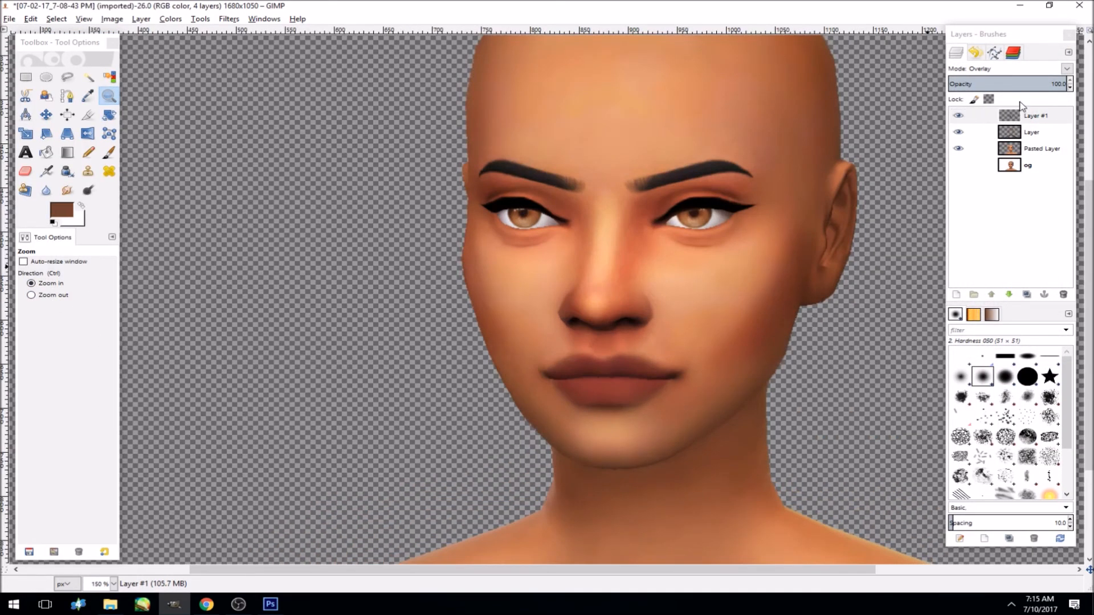
{"action": "mouse_move", "coordinate": [1028, 81]}
{"action": "left_mouse_down"}
{"action": "mouse_move", "coordinate": [950, 82]}
{"action": "mouse_move", "coordinate": [1070, 83]}
{"action": "mouse_move", "coordinate": [943, 97]}
{"action": "mouse_move", "coordinate": [1064, 97]}
{"action": "mouse_move", "coordinate": [1024, 95]}
{"action": "left_mouse_up"}
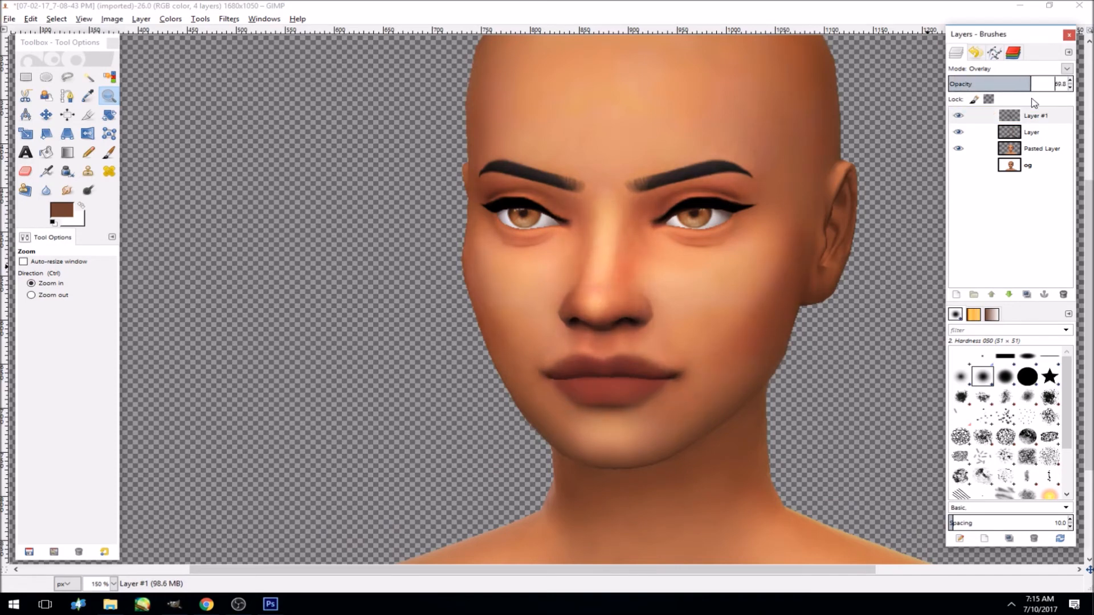
- Try merging the face-shading layer down with the result set to Overlay, and undo the merge
{"action": "right_click", "coordinate": [1028, 118]}
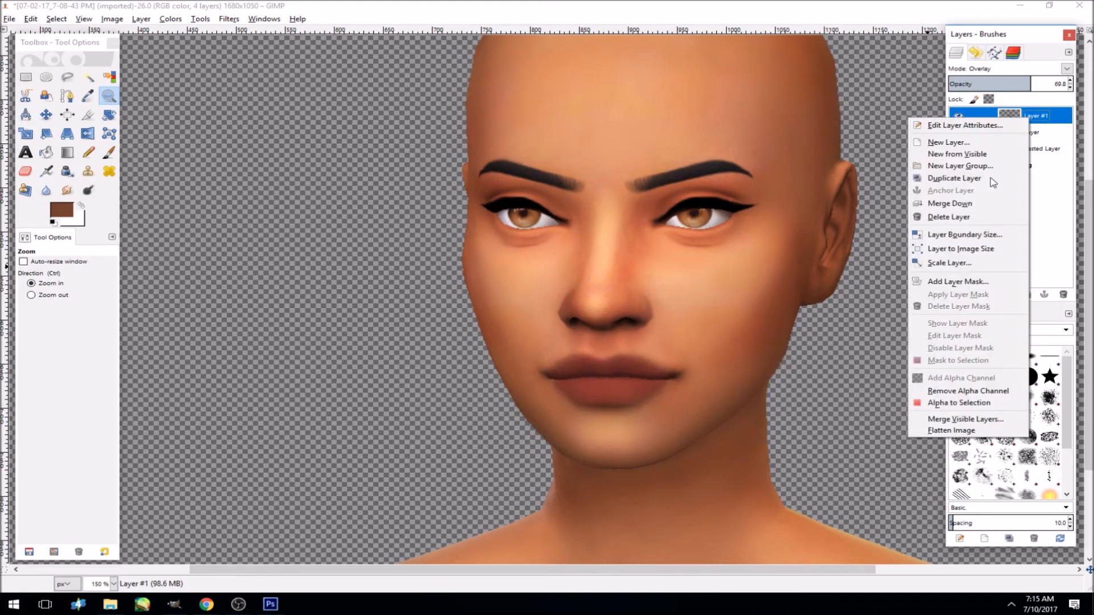
{"action": "left_click", "coordinate": [975, 206]}
{"action": "left_click", "coordinate": [1010, 70]}
{"action": "left_click", "coordinate": [999, 214]}
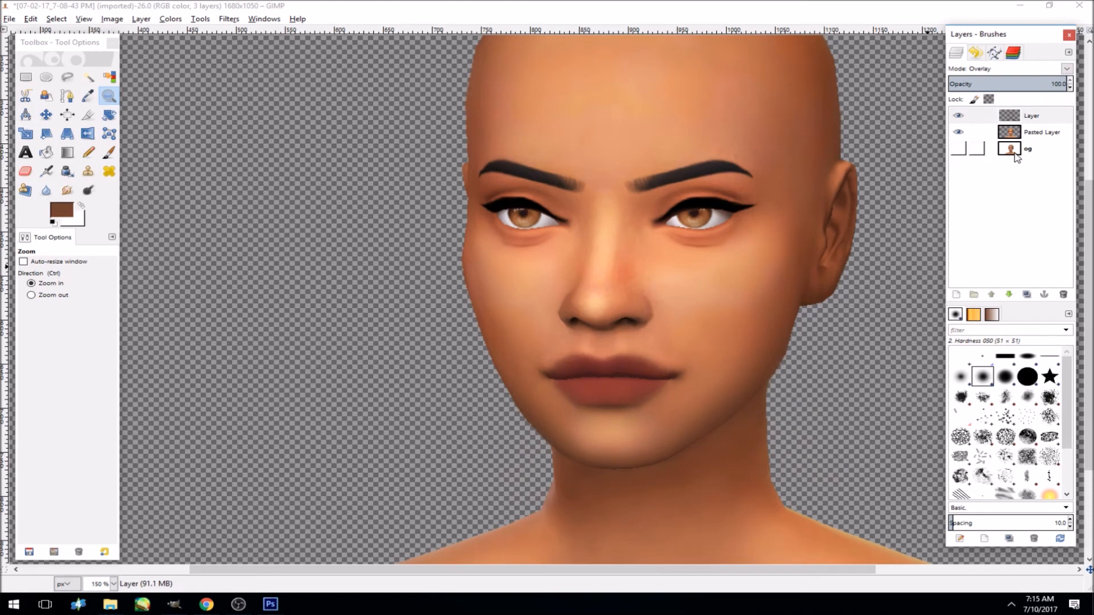
{"action": "key", "text": "ctrl+z"}
{"action": "key", "text": "ctrl+z"}
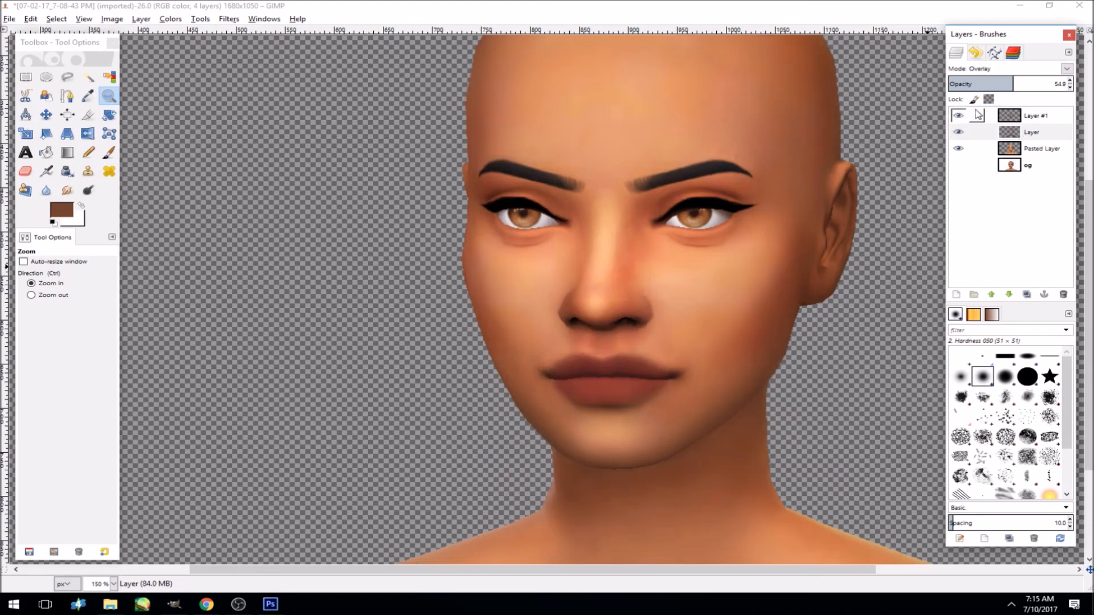
- Compare the portrait with and without the two shading layers by hiding and showing them again
{"action": "left_click", "coordinate": [957, 115]}
{"action": "left_click", "coordinate": [1031, 133]}
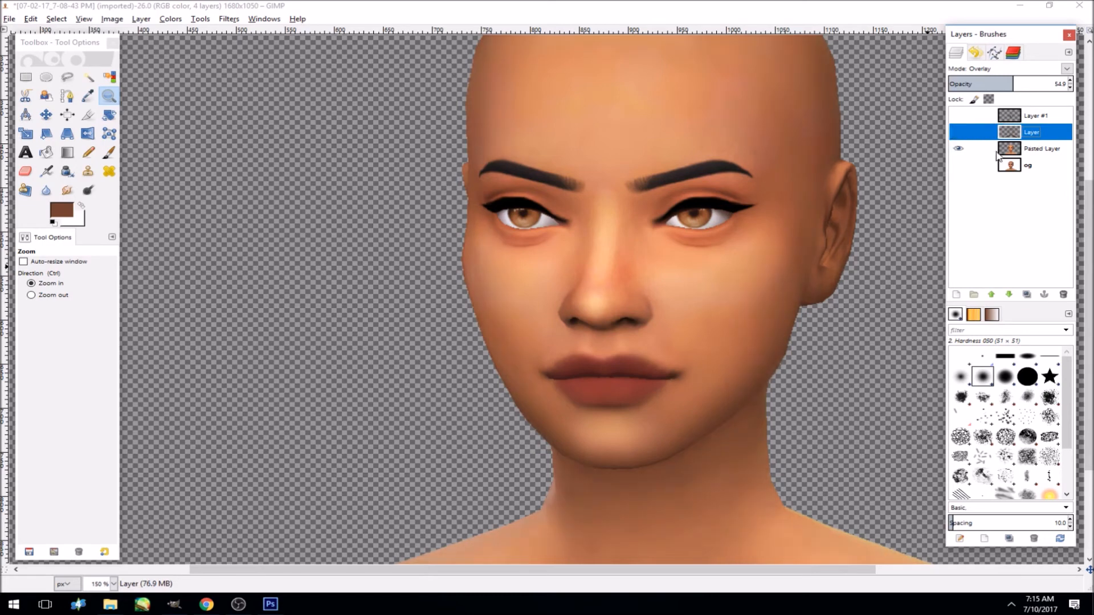
{"action": "left_click", "coordinate": [958, 132]}
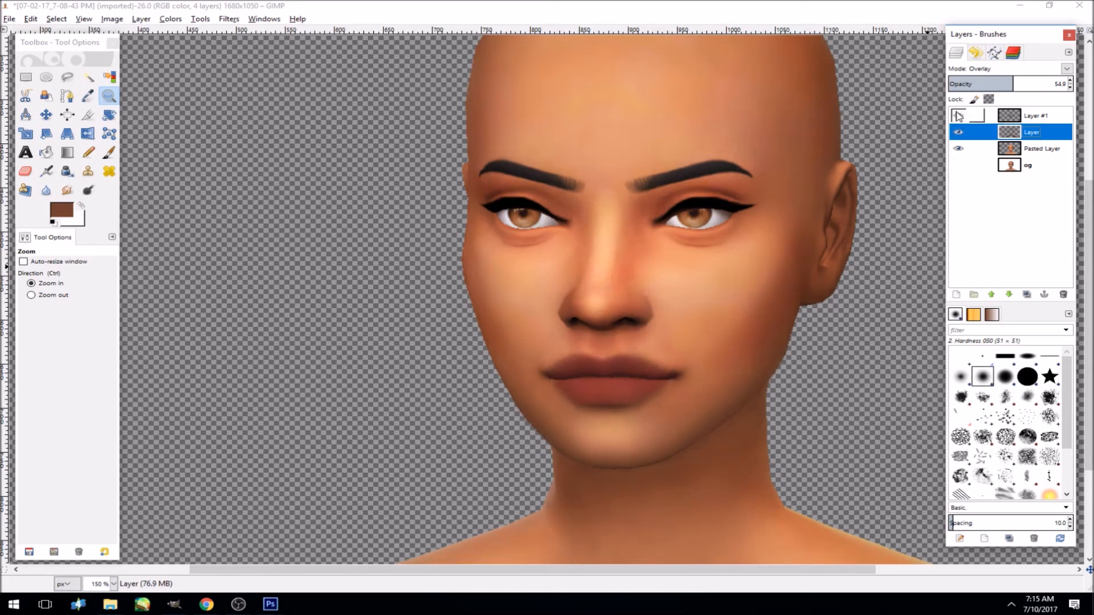
{"action": "left_click", "coordinate": [960, 115]}
- Add a new transparent 1680 by 1050 layer with its mode set to Addition and opacity at 79.7
{"action": "left_click", "coordinate": [957, 295]}
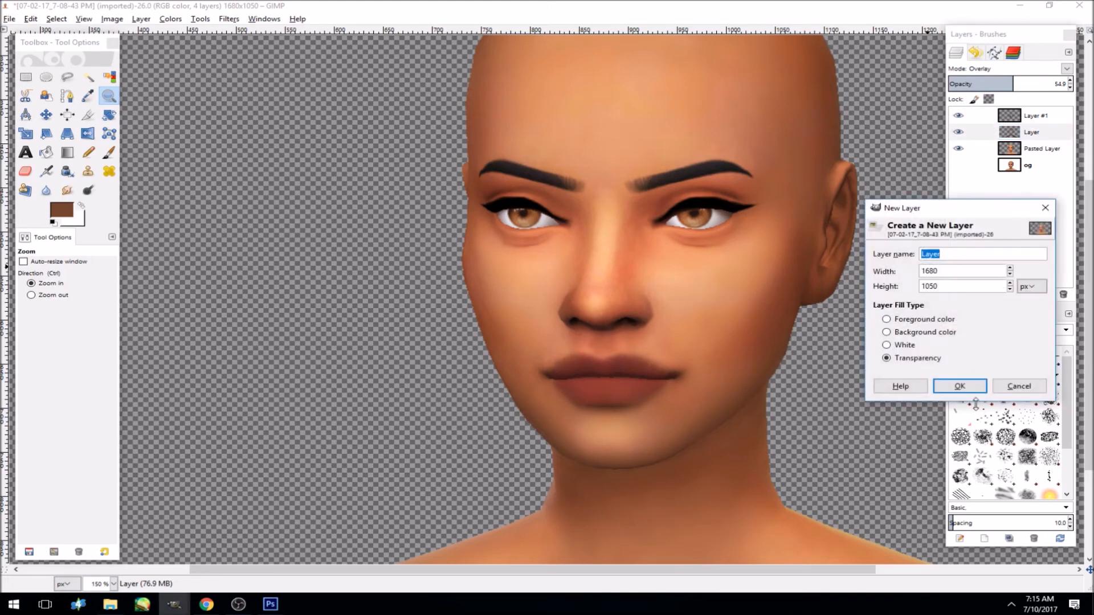
{"action": "left_click", "coordinate": [963, 385]}
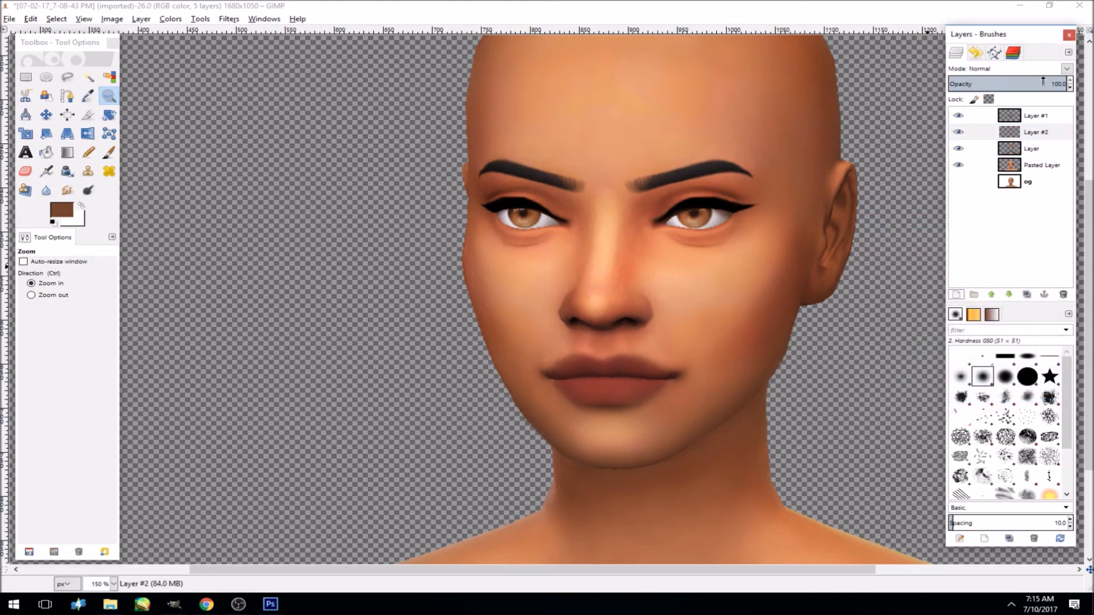
{"action": "left_click", "coordinate": [1067, 68]}
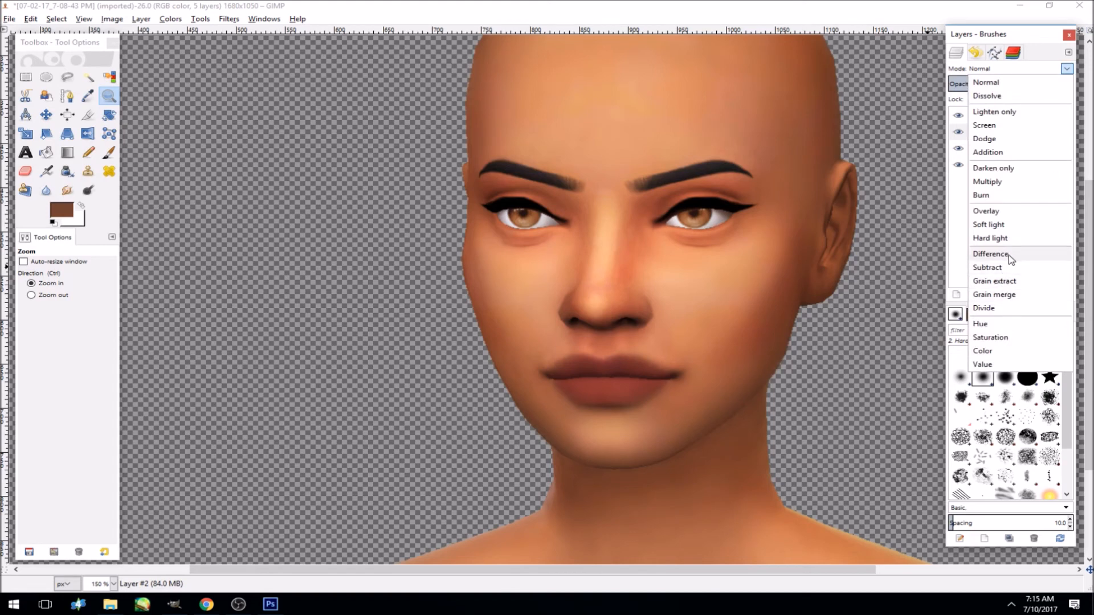
{"action": "left_click", "coordinate": [1035, 152]}
- Make white the foreground color for the Airbrush and move the new layer to the top of the stack
{"action": "left_click", "coordinate": [82, 204]}
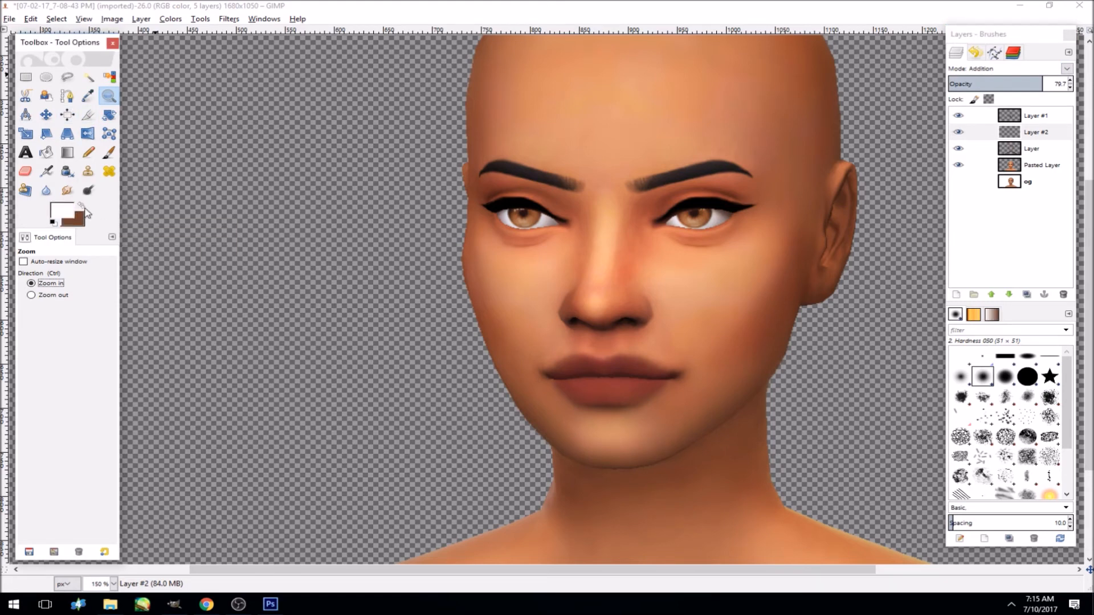
{"action": "left_click", "coordinate": [46, 171]}
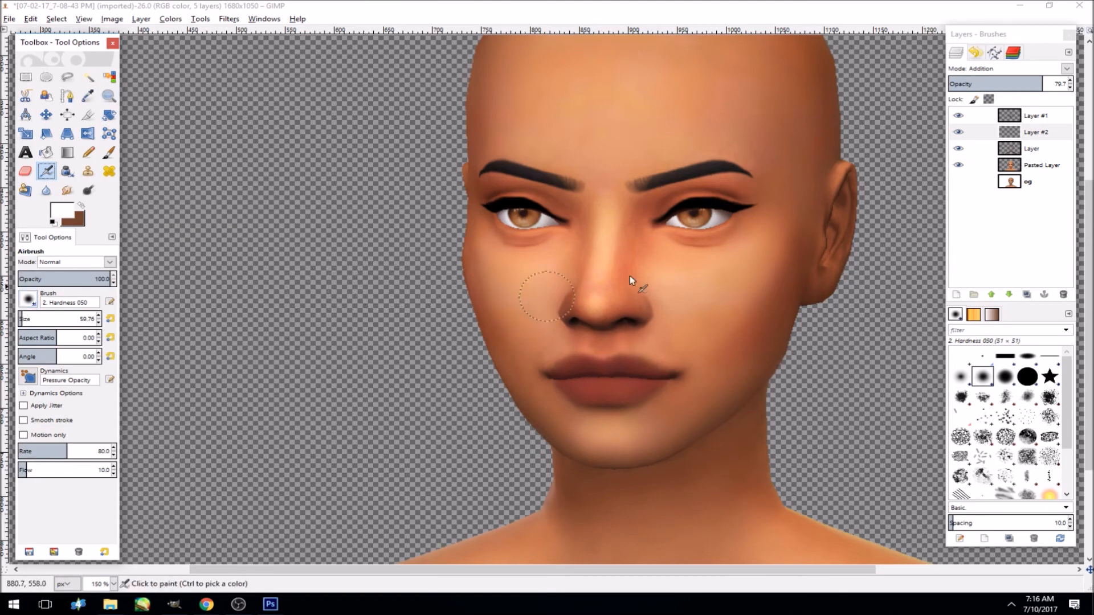
{"action": "left_click_drag", "start_coordinate": [1030, 131], "coordinate": [1035, 115]}
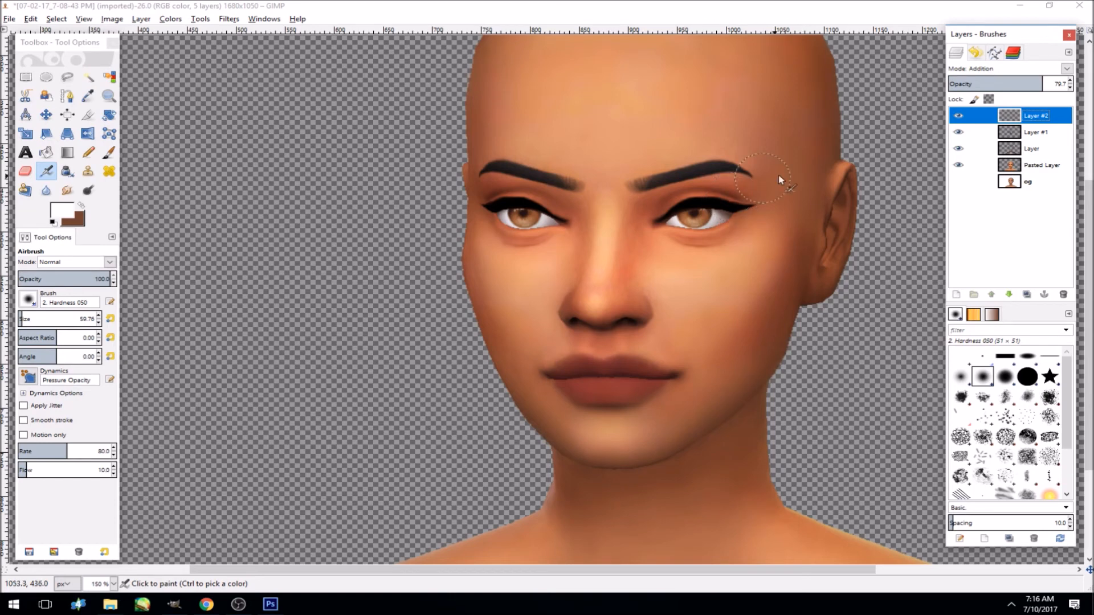
- Set the Airbrush size to 42.97 and paint a white highlight from under the eye down the cheek on the image's left
{"action": "left_click_drag", "start_coordinate": [1087, 267], "coordinate": [1060, 354]}
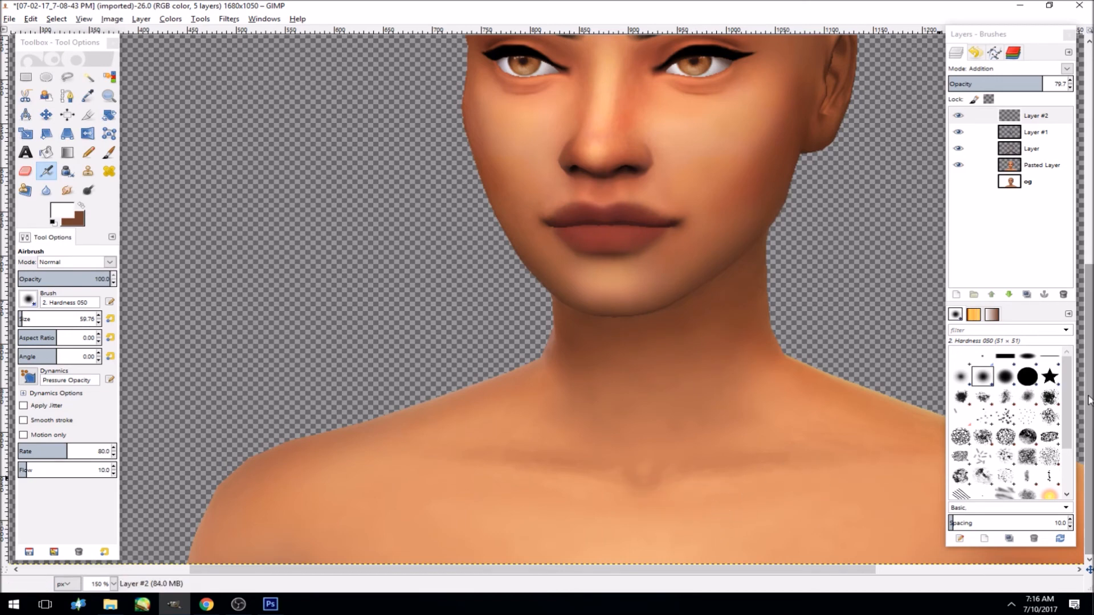
{"action": "scroll", "coordinate": [702, 504], "scroll_direction": "up", "scroll_amount": 5}
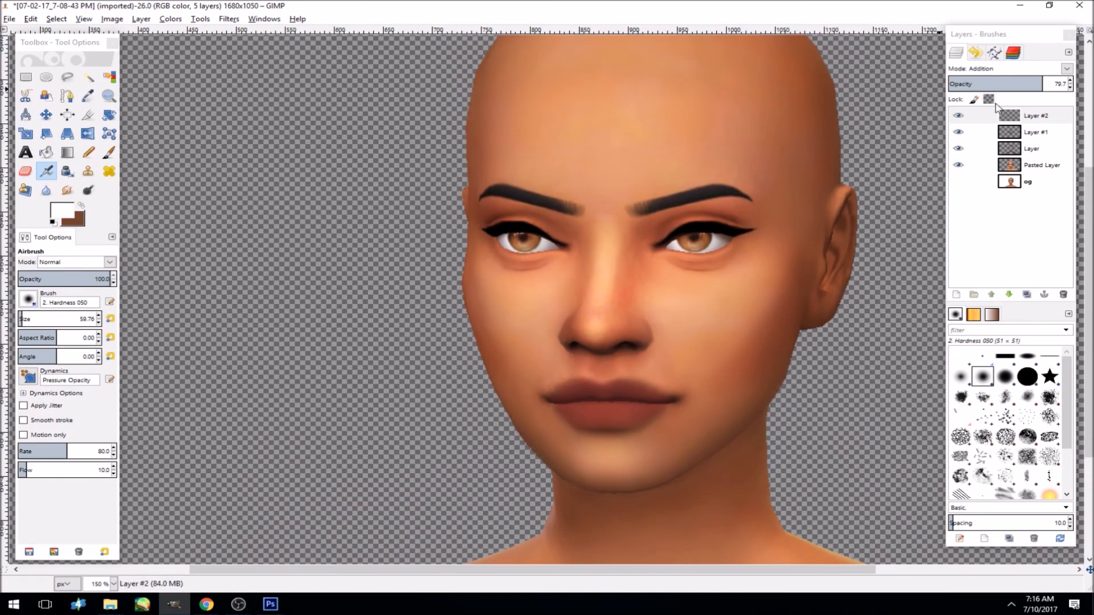
{"action": "left_click", "coordinate": [21, 317]}
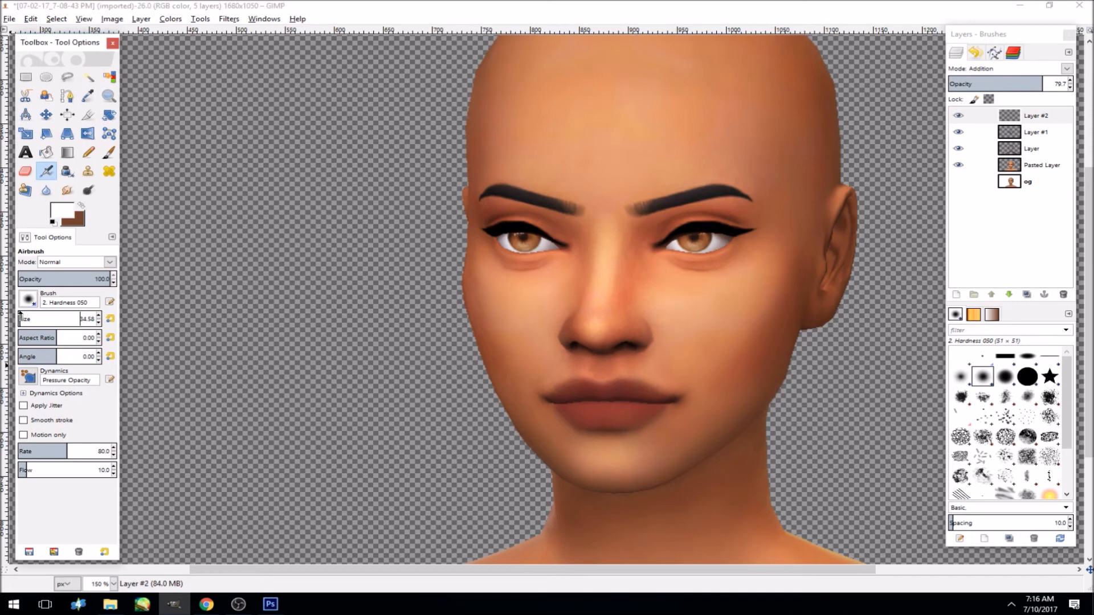
{"action": "left_click_drag", "start_coordinate": [21, 315], "coordinate": [21, 316]}
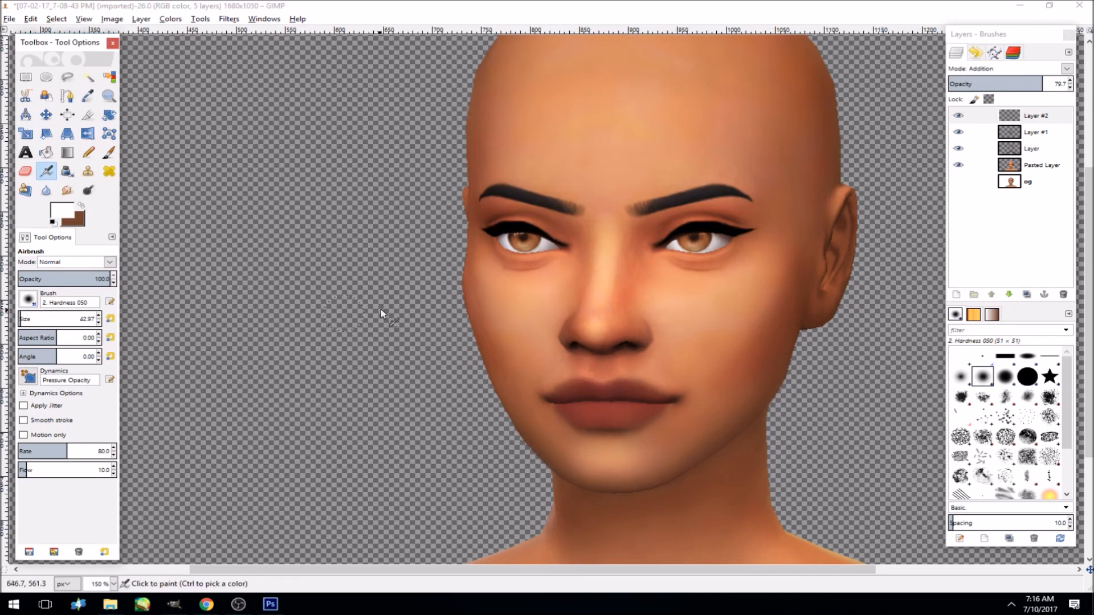
{"action": "left_click_drag", "start_coordinate": [563, 266], "coordinate": [507, 290]}
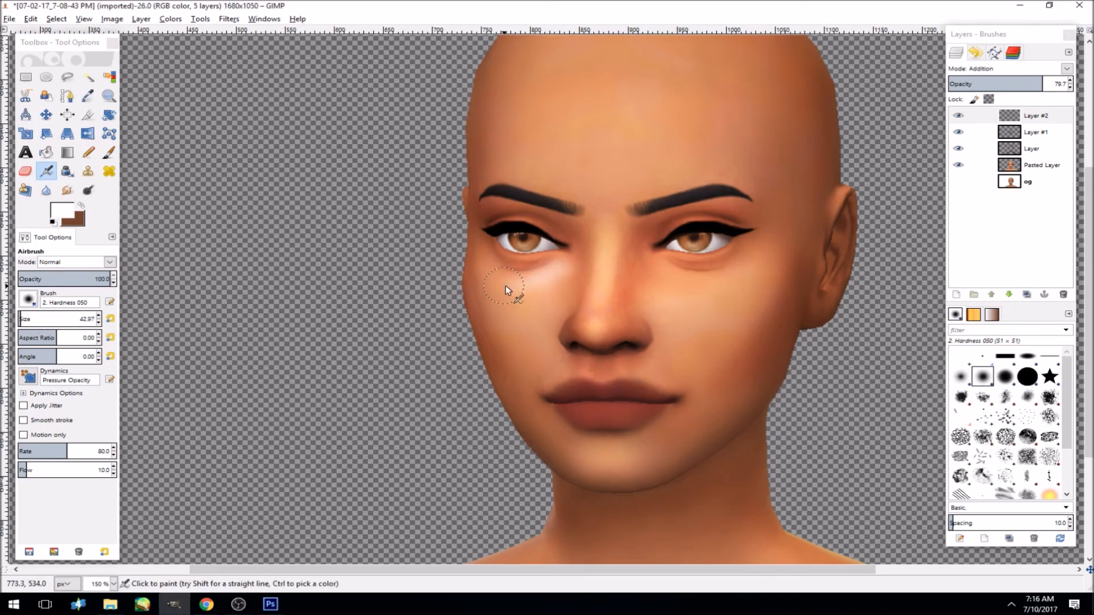
{"action": "left_click_drag", "start_coordinate": [562, 275], "coordinate": [552, 299]}
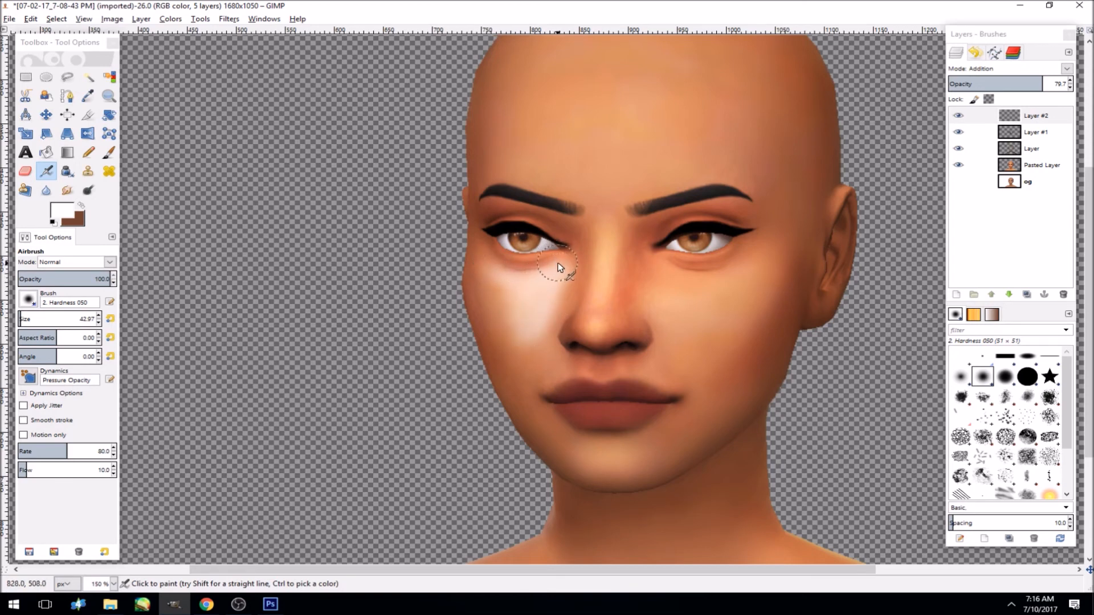
{"action": "mouse_move", "coordinate": [557, 276]}
{"action": "left_mouse_down"}
{"action": "mouse_move", "coordinate": [519, 297]}
{"action": "mouse_move", "coordinate": [495, 276]}
{"action": "mouse_move", "coordinate": [511, 354]}
{"action": "left_mouse_up"}
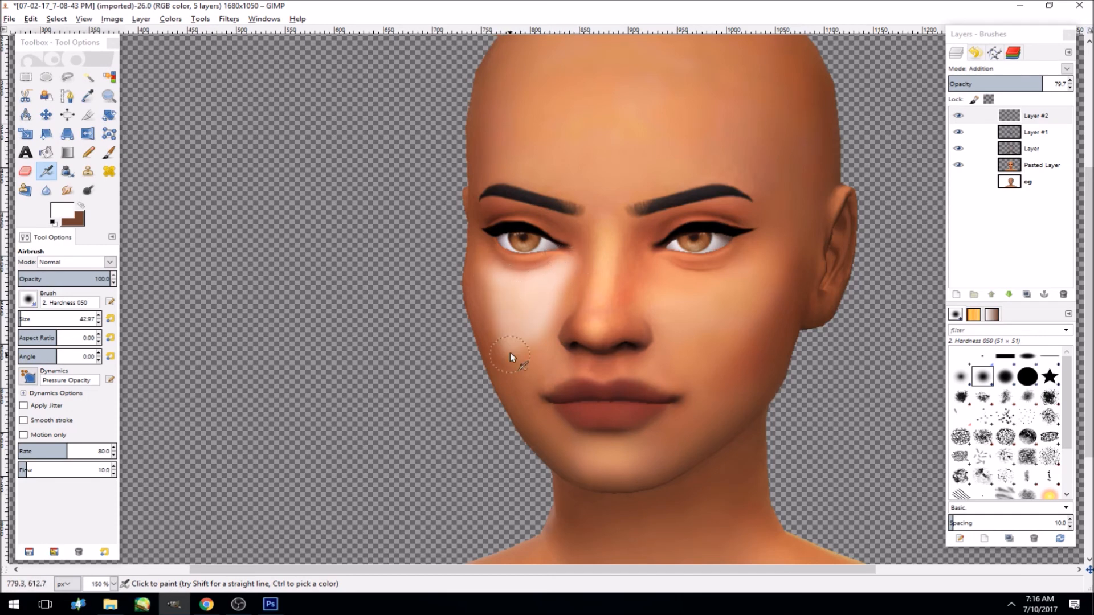
{"action": "mouse_move", "coordinate": [491, 274]}
{"action": "left_mouse_down"}
{"action": "mouse_move", "coordinate": [492, 312]}
{"action": "mouse_move", "coordinate": [518, 352]}
{"action": "mouse_move", "coordinate": [498, 293]}
{"action": "mouse_move", "coordinate": [528, 381]}
{"action": "left_mouse_up"}
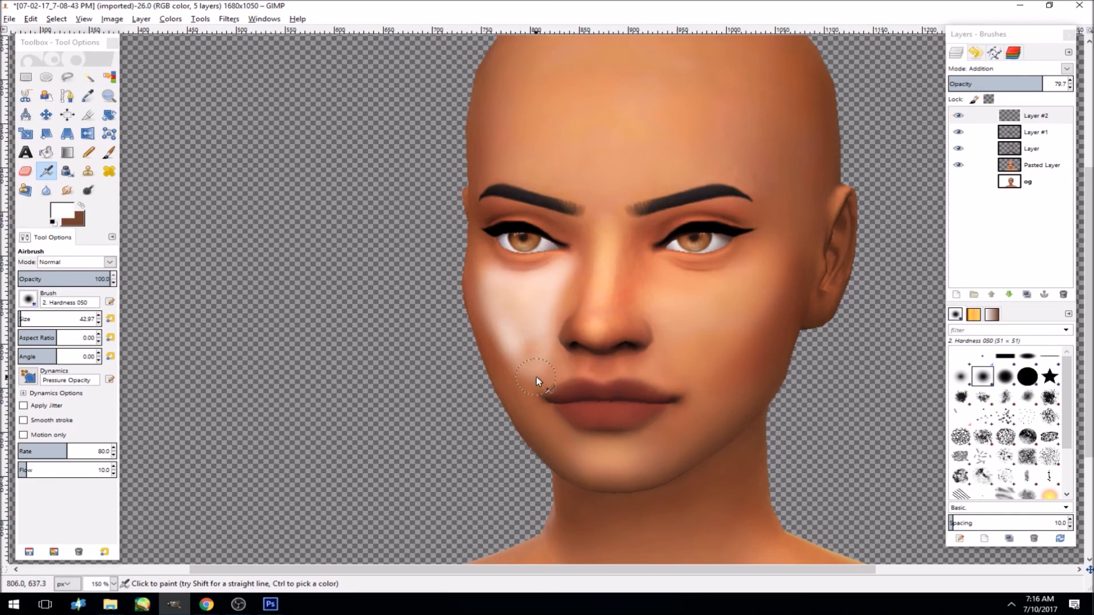
{"action": "mouse_move", "coordinate": [524, 352]}
{"action": "left_mouse_down"}
{"action": "mouse_move", "coordinate": [492, 251]}
{"action": "mouse_move", "coordinate": [519, 385]}
{"action": "left_mouse_up"}
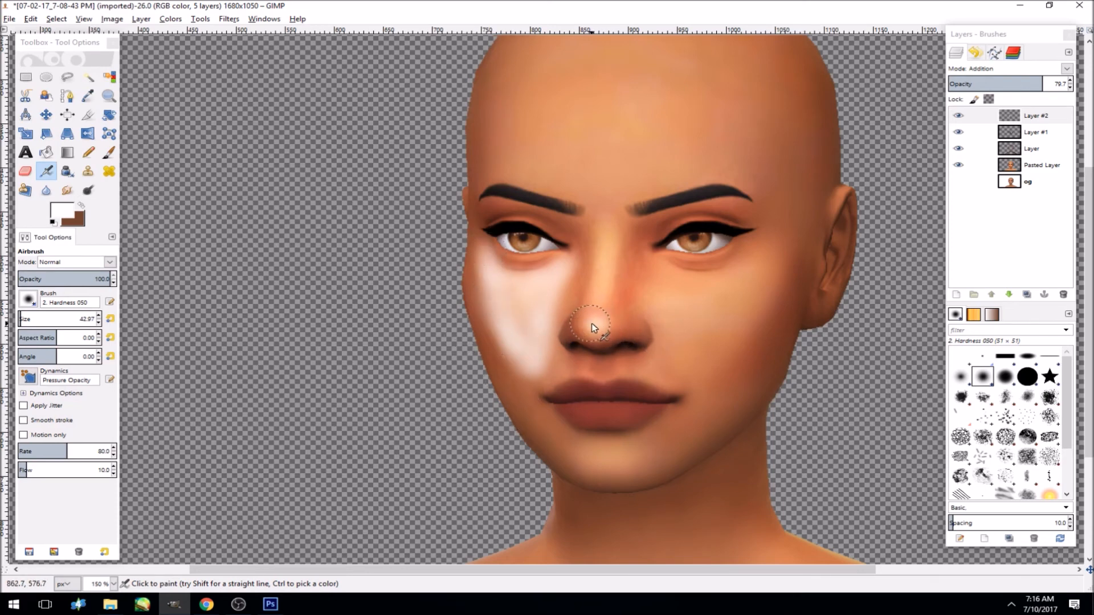
- Airbrush white highlights along the nose bridge and in an inverted triangle under the eye on the image's right
{"action": "mouse_move", "coordinate": [607, 202]}
{"action": "left_mouse_down"}
{"action": "mouse_move", "coordinate": [605, 291]}
{"action": "mouse_move", "coordinate": [612, 202]}
{"action": "left_mouse_up"}
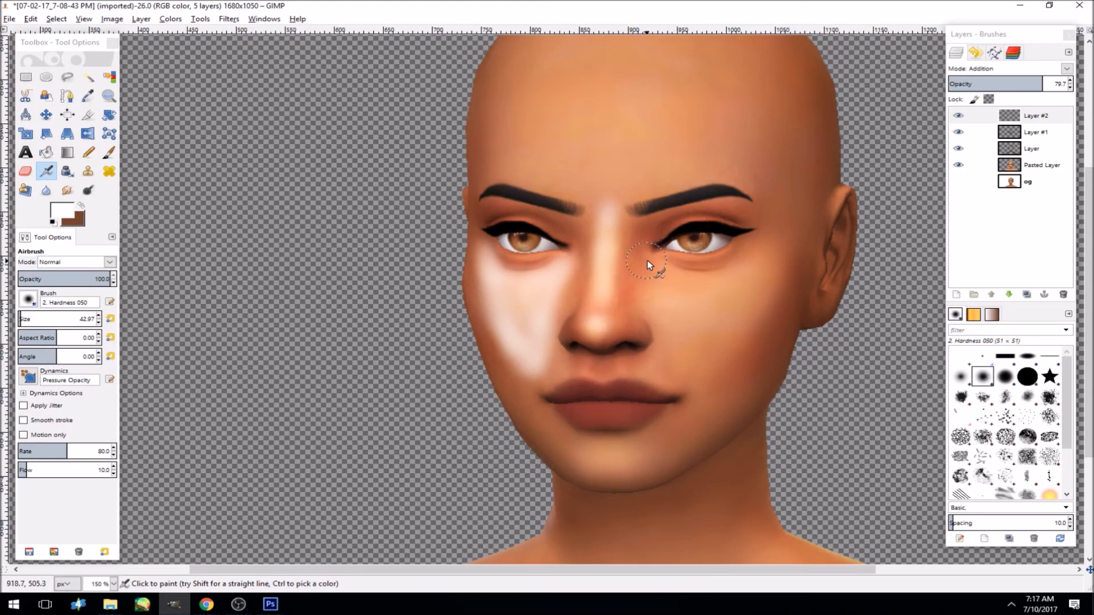
{"action": "mouse_move", "coordinate": [652, 263]}
{"action": "left_mouse_down"}
{"action": "mouse_move", "coordinate": [734, 291]}
{"action": "mouse_move", "coordinate": [682, 272]}
{"action": "mouse_move", "coordinate": [767, 255]}
{"action": "left_mouse_up"}
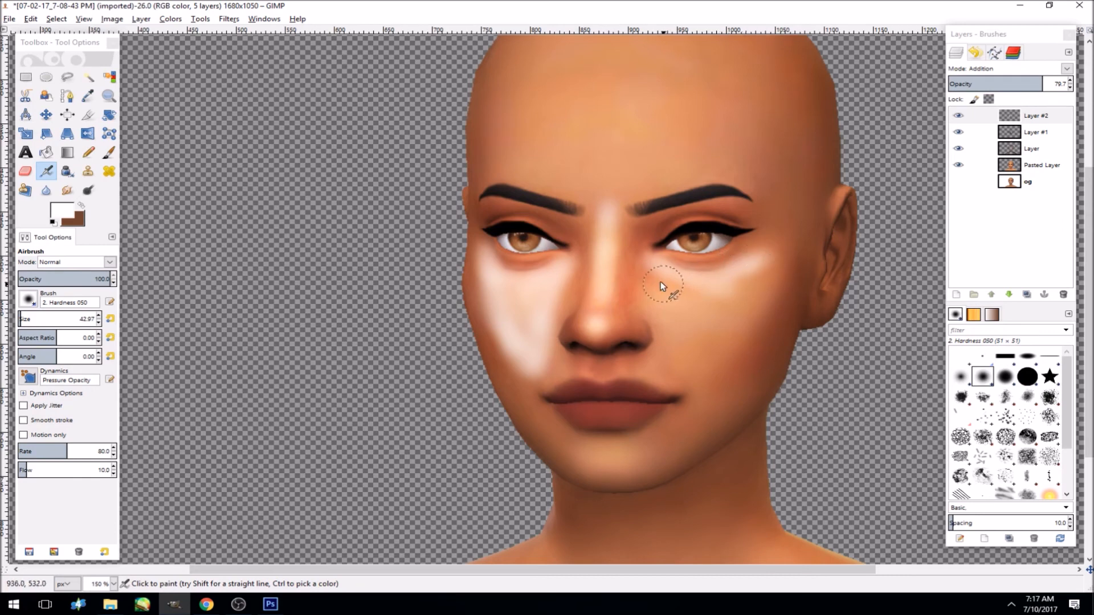
{"action": "left_click_drag", "start_coordinate": [652, 266], "coordinate": [669, 285]}
{"action": "left_click_drag", "start_coordinate": [739, 315], "coordinate": [740, 300]}
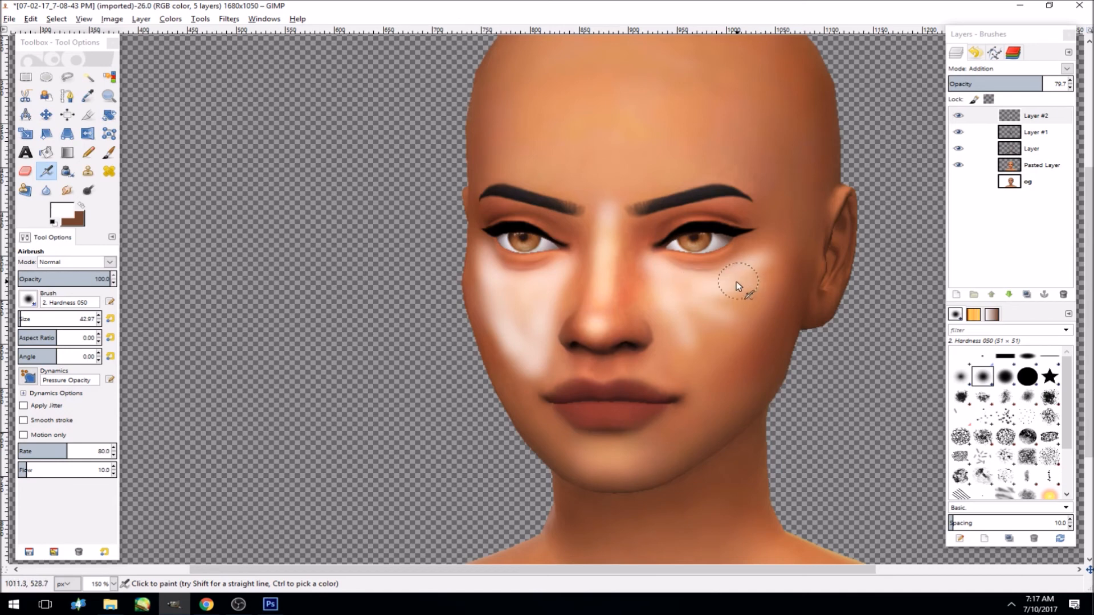
{"action": "mouse_move", "coordinate": [764, 255]}
{"action": "left_mouse_down"}
{"action": "mouse_move", "coordinate": [732, 343]}
{"action": "mouse_move", "coordinate": [762, 288]}
{"action": "mouse_move", "coordinate": [719, 348]}
{"action": "mouse_move", "coordinate": [755, 278]}
{"action": "mouse_move", "coordinate": [706, 340]}
{"action": "left_mouse_up"}
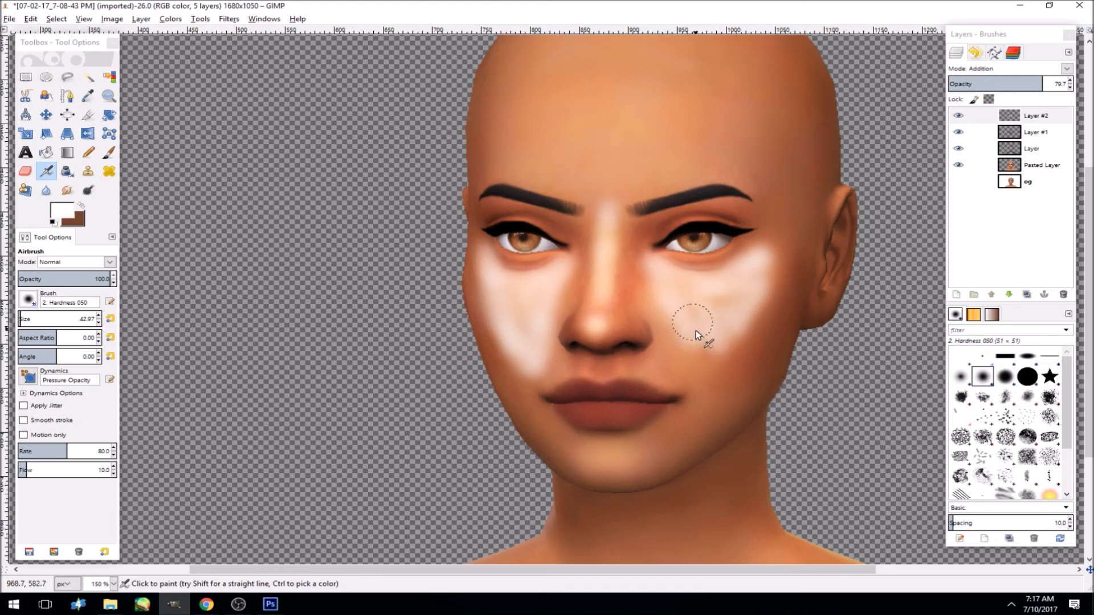
{"action": "mouse_move", "coordinate": [734, 308]}
{"action": "left_mouse_down"}
{"action": "mouse_move", "coordinate": [705, 353]}
{"action": "mouse_move", "coordinate": [665, 310]}
{"action": "left_mouse_up"}
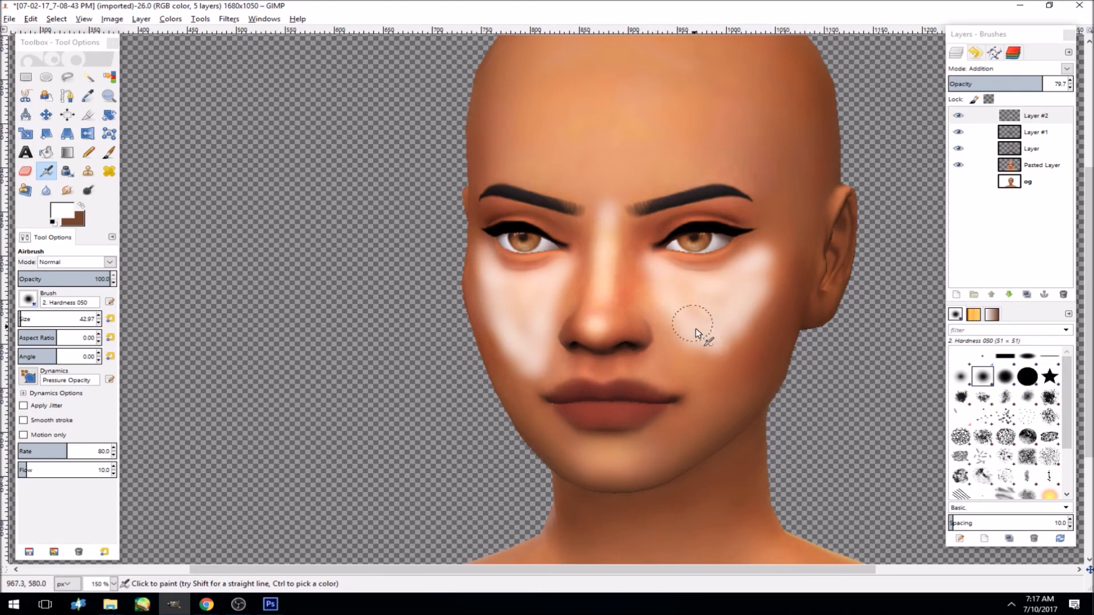
{"action": "left_click_drag", "start_coordinate": [666, 312], "coordinate": [697, 364]}
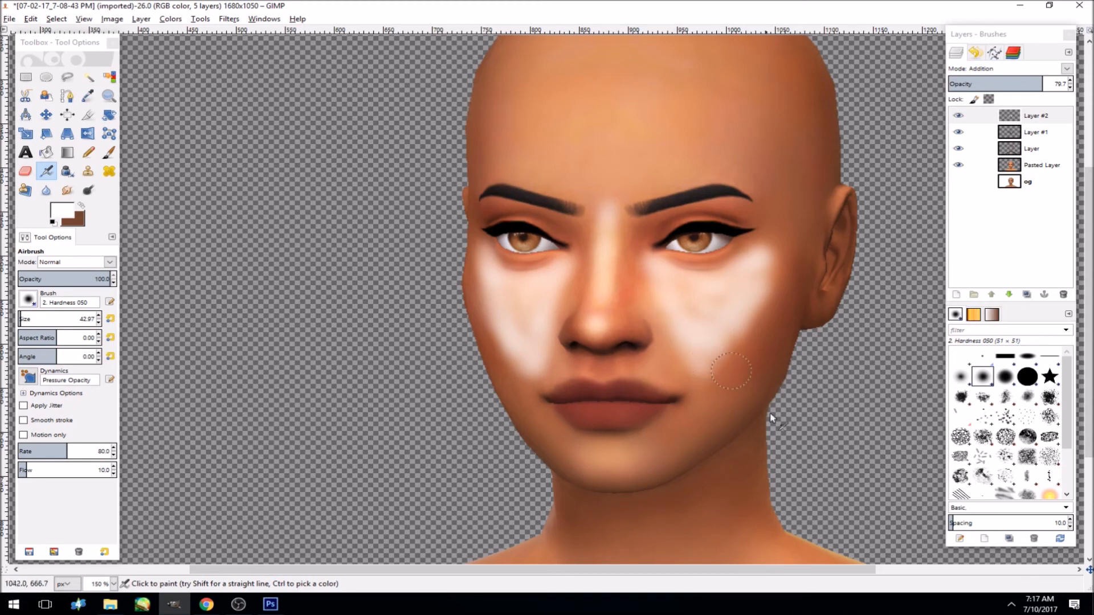
- Airbrush white highlights on the jawline and chin, and in a triangle on the forehead above the brows
{"action": "left_click_drag", "start_coordinate": [774, 374], "coordinate": [709, 415]}
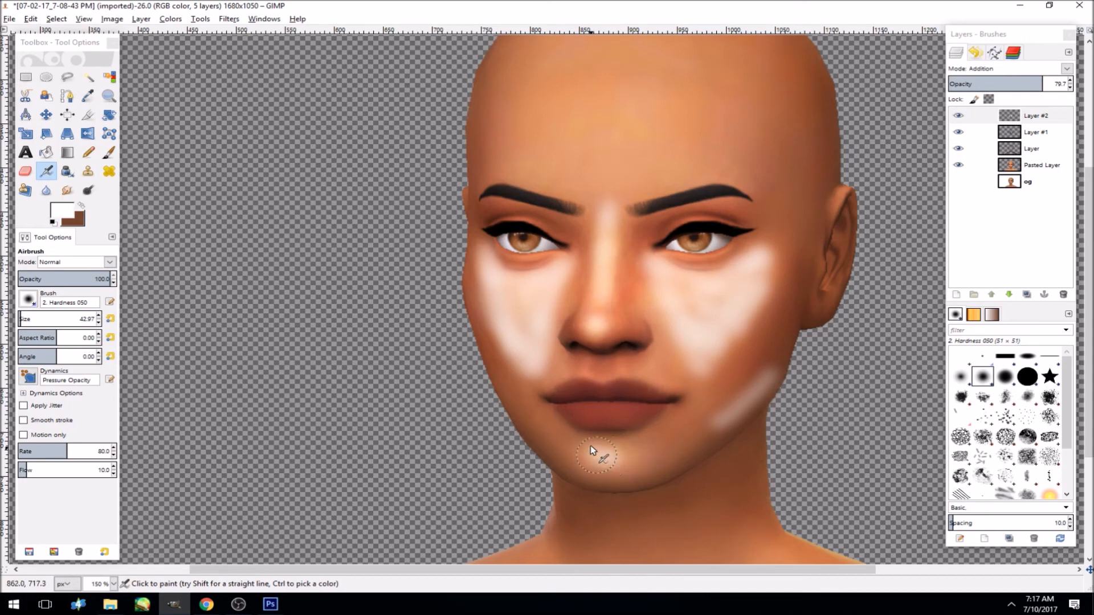
{"action": "mouse_move", "coordinate": [620, 457]}
{"action": "left_mouse_down"}
{"action": "mouse_move", "coordinate": [593, 466]}
{"action": "mouse_move", "coordinate": [613, 452]}
{"action": "left_mouse_up"}
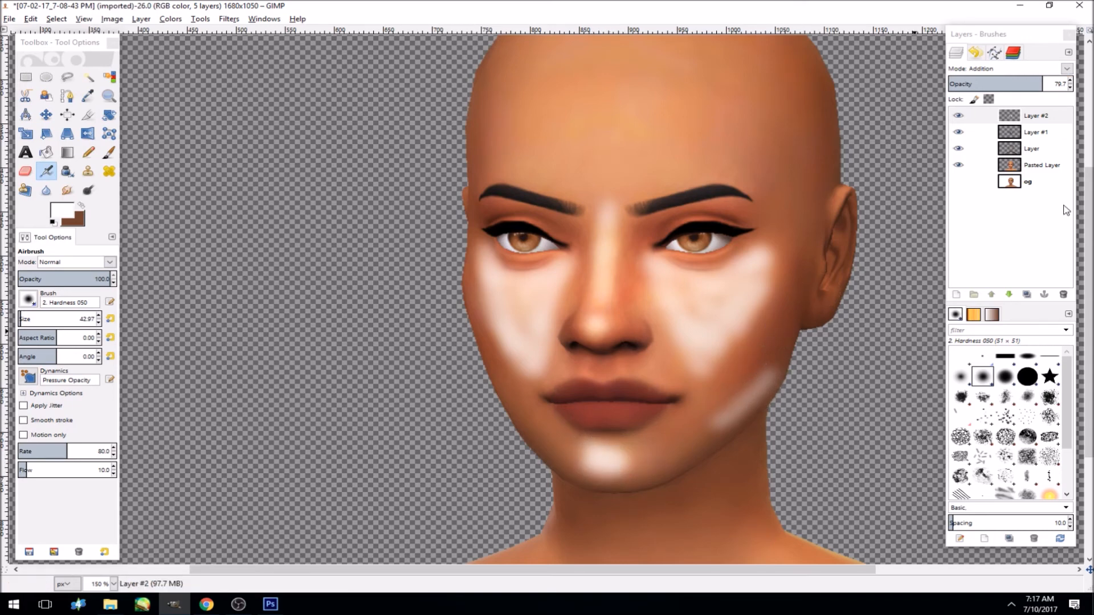
{"action": "left_click_drag", "start_coordinate": [560, 160], "coordinate": [718, 155]}
{"action": "mouse_move", "coordinate": [521, 149]}
{"action": "left_mouse_down"}
{"action": "mouse_move", "coordinate": [621, 40]}
{"action": "mouse_move", "coordinate": [710, 135]}
{"action": "left_mouse_up"}
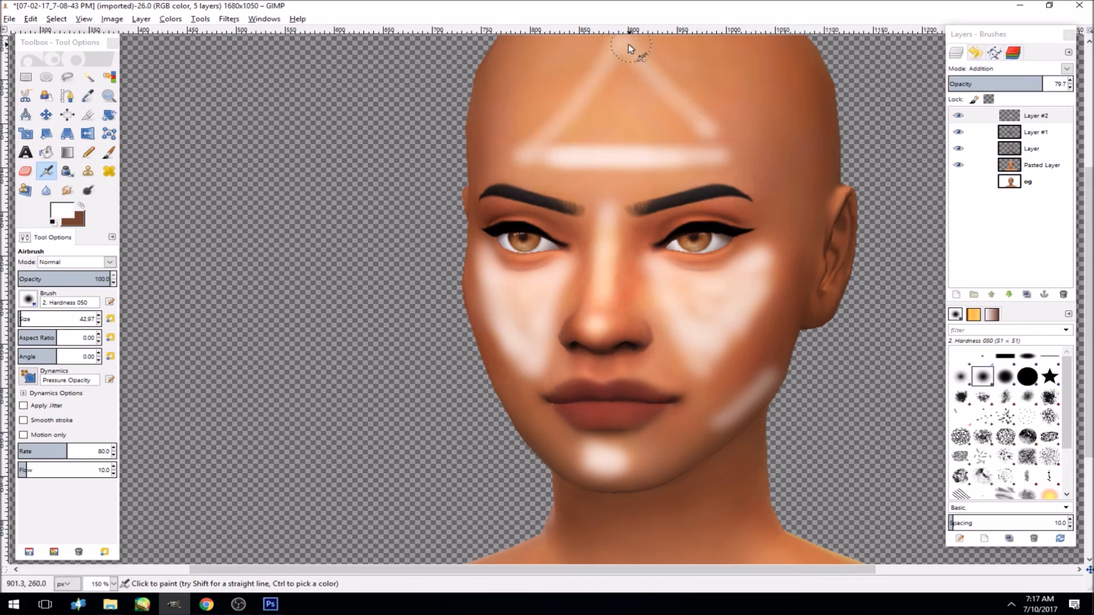
{"action": "left_click_drag", "start_coordinate": [627, 43], "coordinate": [536, 139]}
{"action": "mouse_move", "coordinate": [603, 66]}
{"action": "left_mouse_down"}
{"action": "mouse_move", "coordinate": [639, 77]}
{"action": "mouse_move", "coordinate": [714, 150]}
{"action": "mouse_move", "coordinate": [576, 147]}
{"action": "mouse_move", "coordinate": [601, 124]}
{"action": "mouse_move", "coordinate": [590, 119]}
{"action": "mouse_move", "coordinate": [660, 95]}
{"action": "left_mouse_up"}
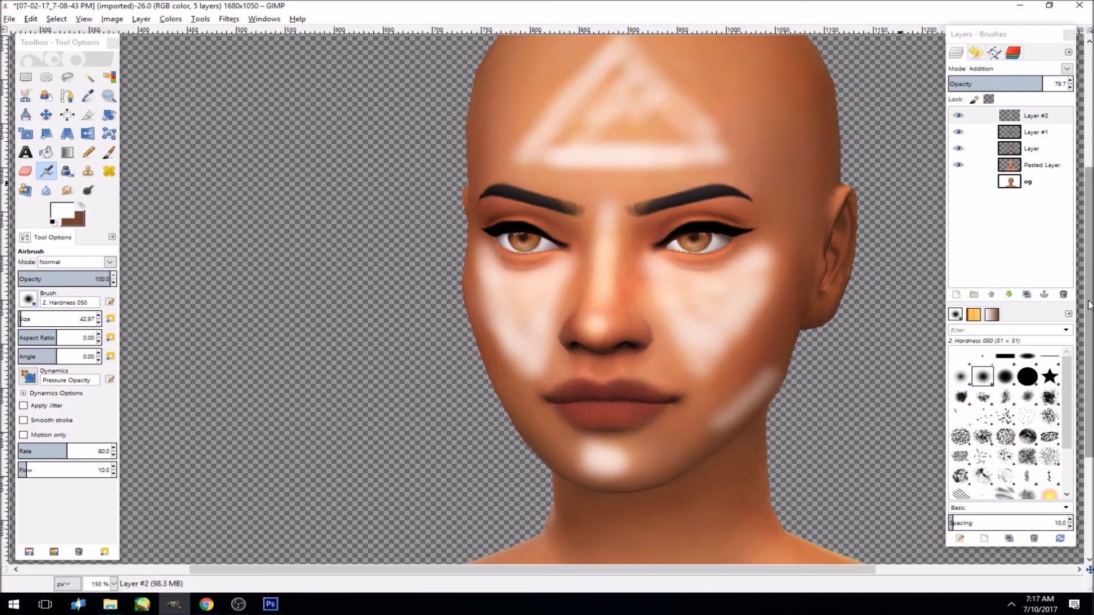
- Airbrush a white highlight line along each collarbone
{"action": "scroll", "coordinate": [1088, 305], "scroll_direction": "down", "scroll_amount": 5}
{"action": "mouse_move", "coordinate": [671, 485]}
{"action": "left_mouse_down"}
{"action": "mouse_move", "coordinate": [911, 466]}
{"action": "mouse_move", "coordinate": [610, 486]}
{"action": "mouse_move", "coordinate": [349, 465]}
{"action": "mouse_move", "coordinate": [512, 468]}
{"action": "left_mouse_up"}
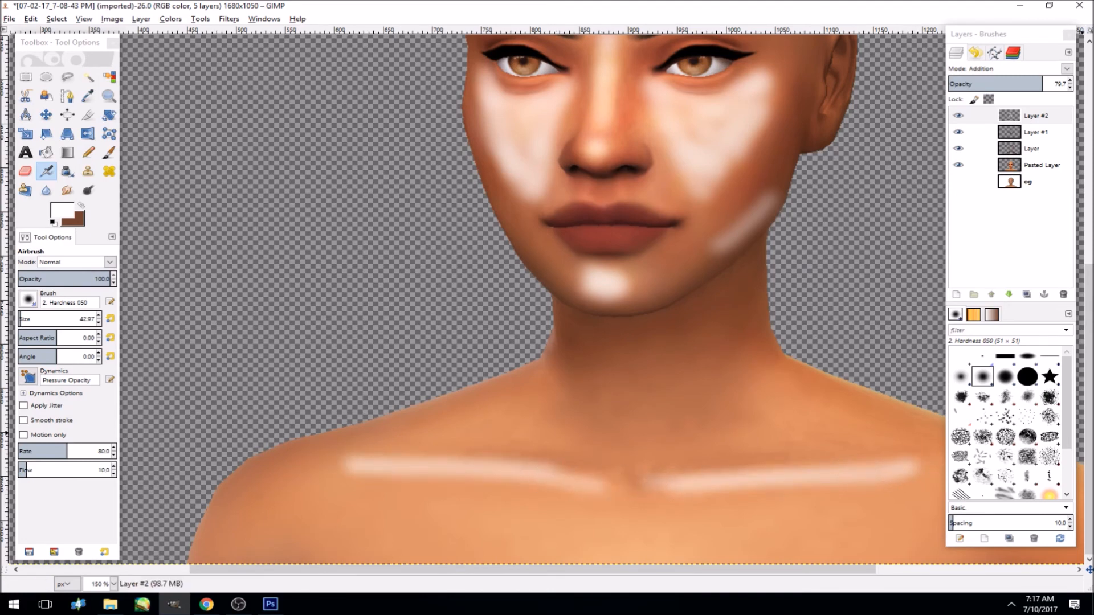
{"action": "left_click_drag", "start_coordinate": [1088, 293], "coordinate": [1088, 196]}
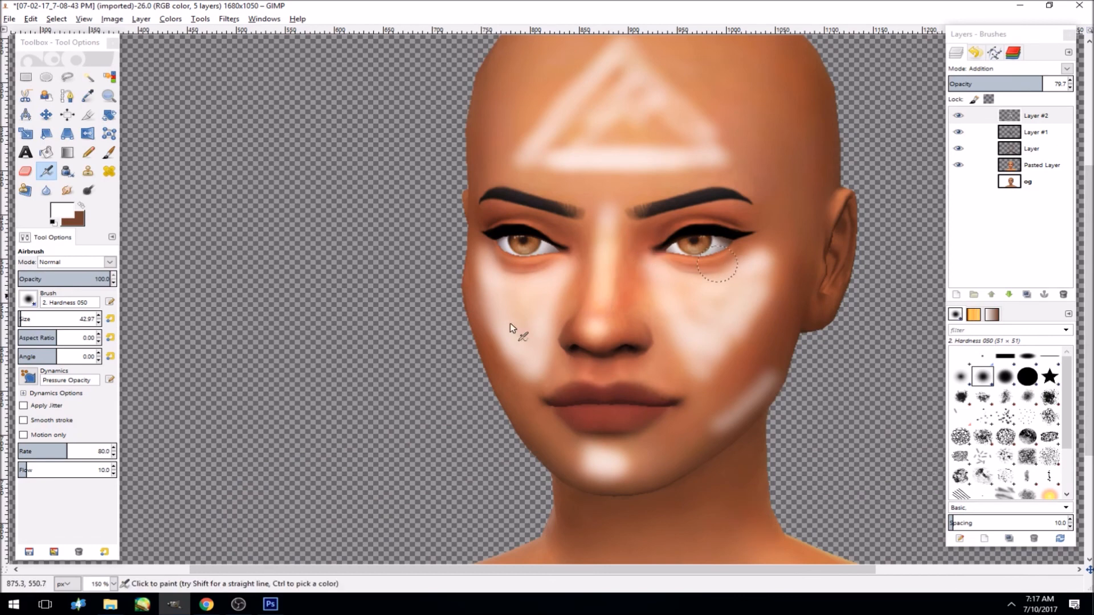
- Reduce the Airbrush size to 17.79 and paint thin white highlights on both upper eyelids and the inner eye corner
{"action": "left_click_drag", "start_coordinate": [24, 319], "coordinate": [19, 317]}
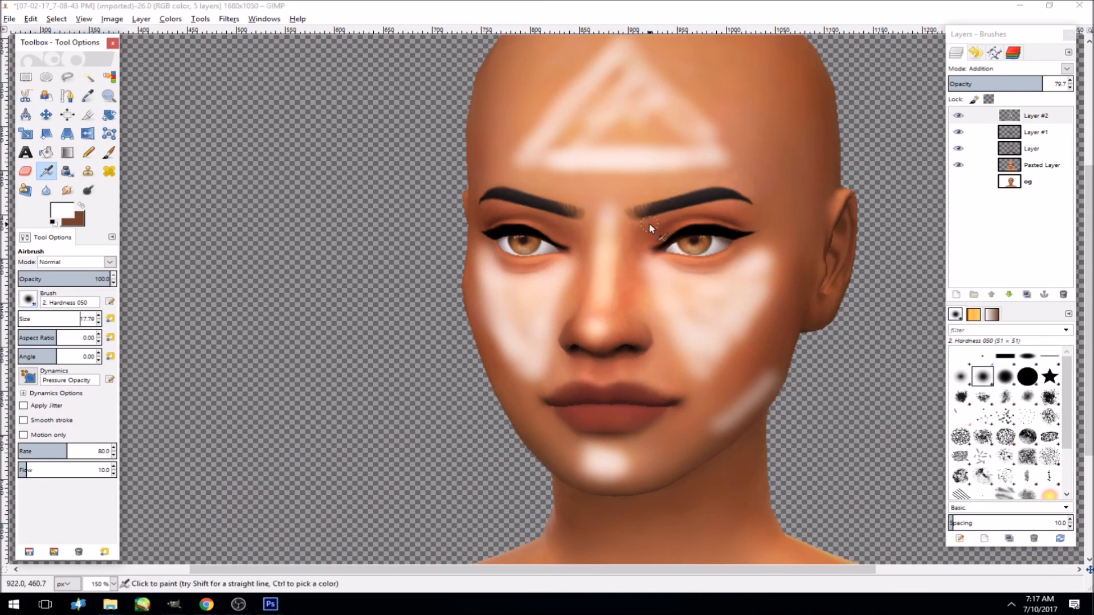
{"action": "left_click_drag", "start_coordinate": [670, 232], "coordinate": [730, 223]}
{"action": "mouse_move", "coordinate": [555, 228]}
{"action": "left_mouse_down"}
{"action": "mouse_move", "coordinate": [504, 224]}
{"action": "mouse_move", "coordinate": [575, 242]}
{"action": "left_mouse_up"}
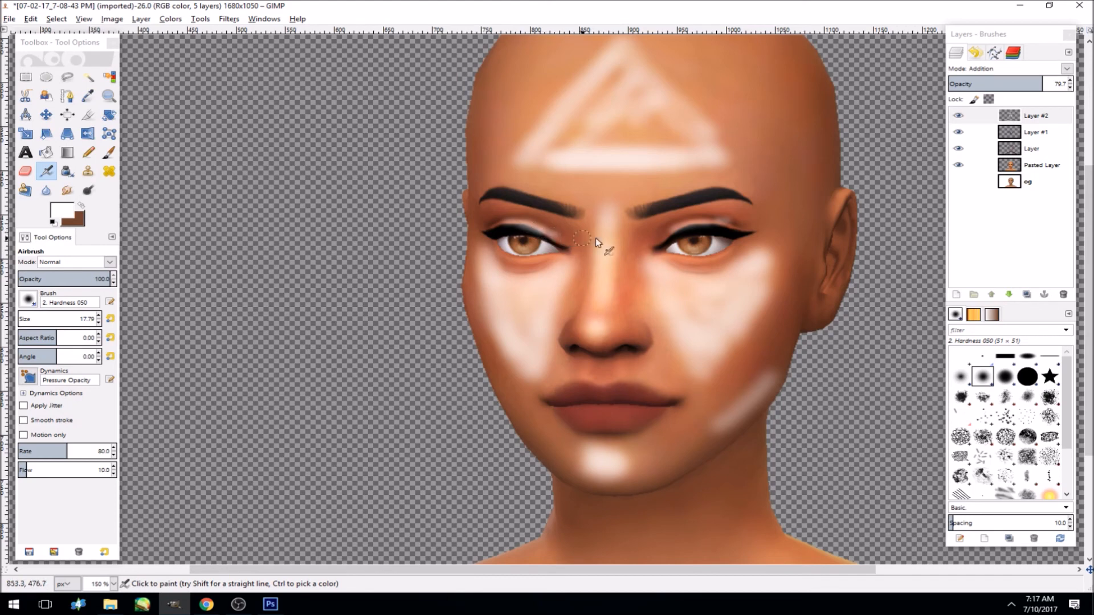
- Set the white highlight layer's mode to Overlay and apply a Gaussian Blur with a 27 px radius in both directions
{"action": "left_click", "coordinate": [1017, 70]}
{"action": "left_click", "coordinate": [1012, 210]}
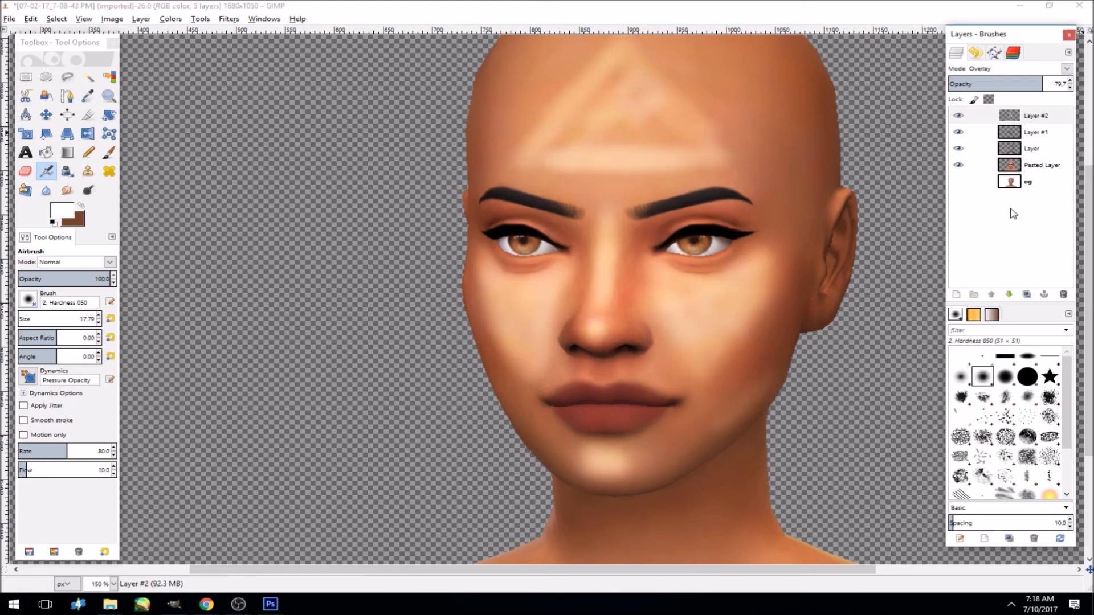
{"action": "left_click", "coordinate": [231, 19]}
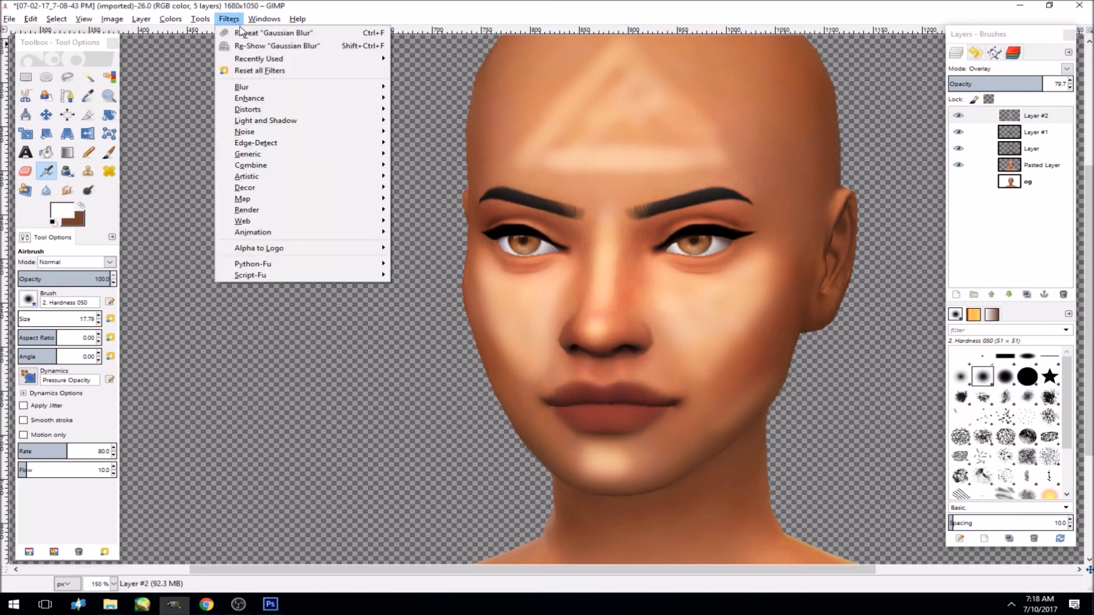
{"action": "left_click", "coordinate": [252, 45]}
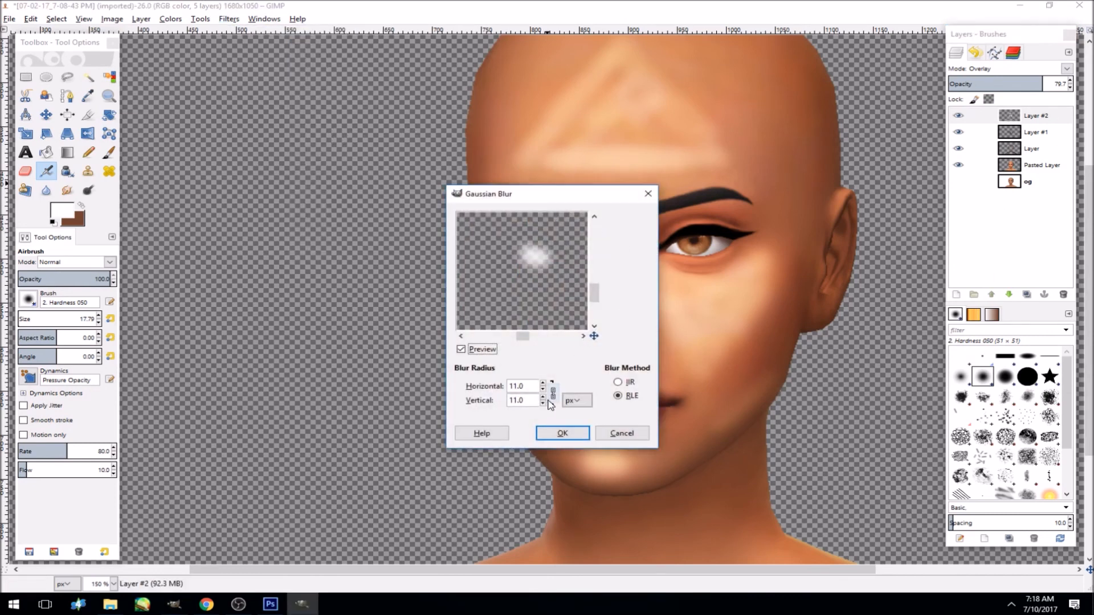
{"action": "left_click", "coordinate": [543, 382]}
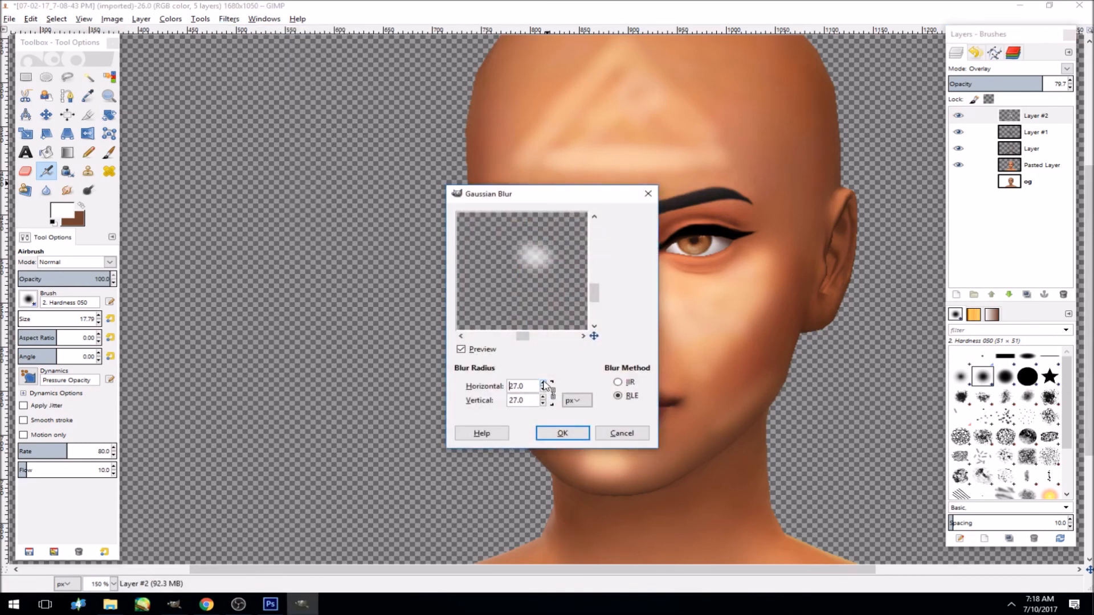
{"action": "left_click", "coordinate": [561, 434]}
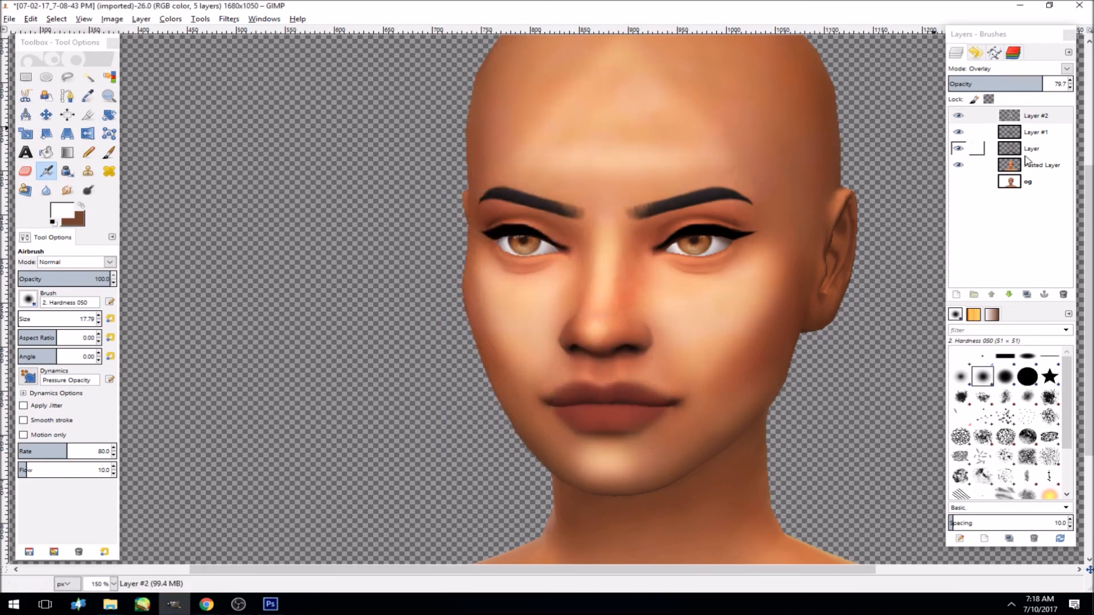
- Fuzzy-select the transparent background on Pasted Layer, cut that area from Layer #2, and set Layer #2's opacity to 76.4
{"action": "left_click", "coordinate": [1045, 165]}
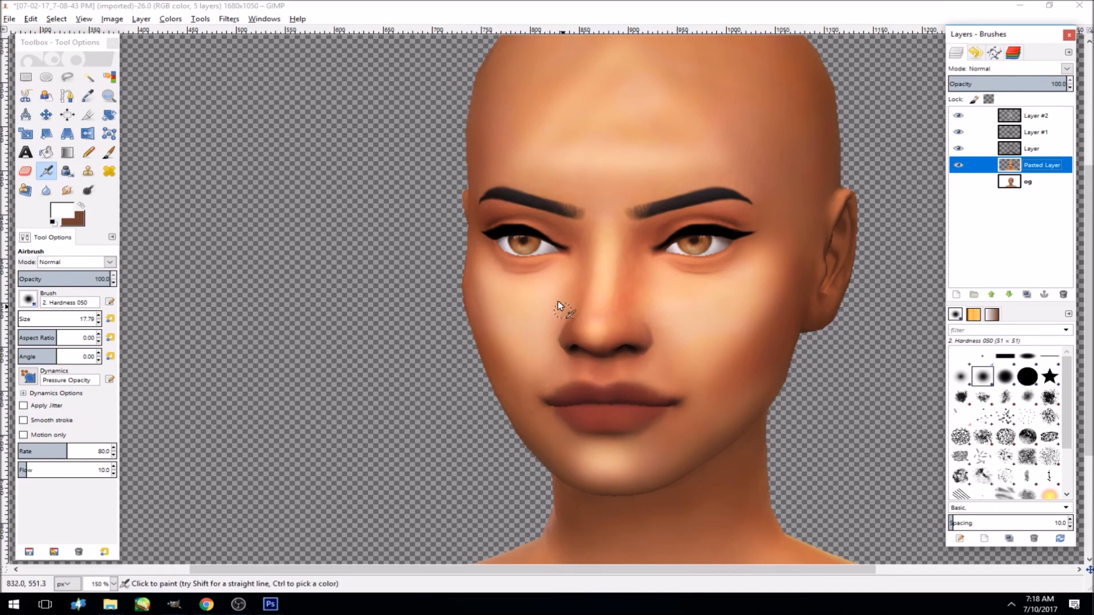
{"action": "key", "text": "u"}
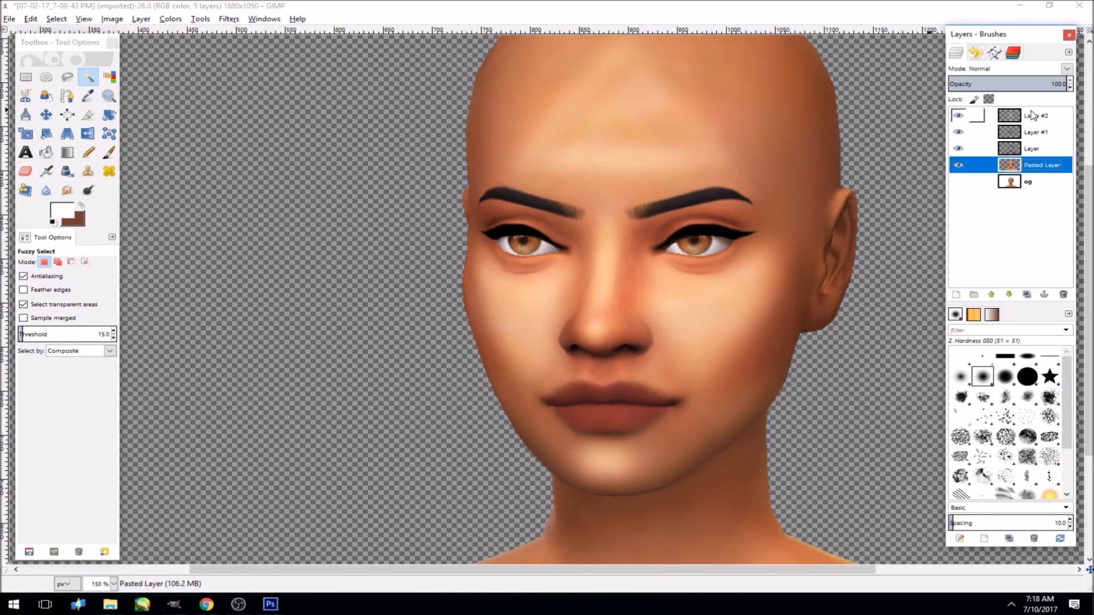
{"action": "left_click", "coordinate": [307, 186]}
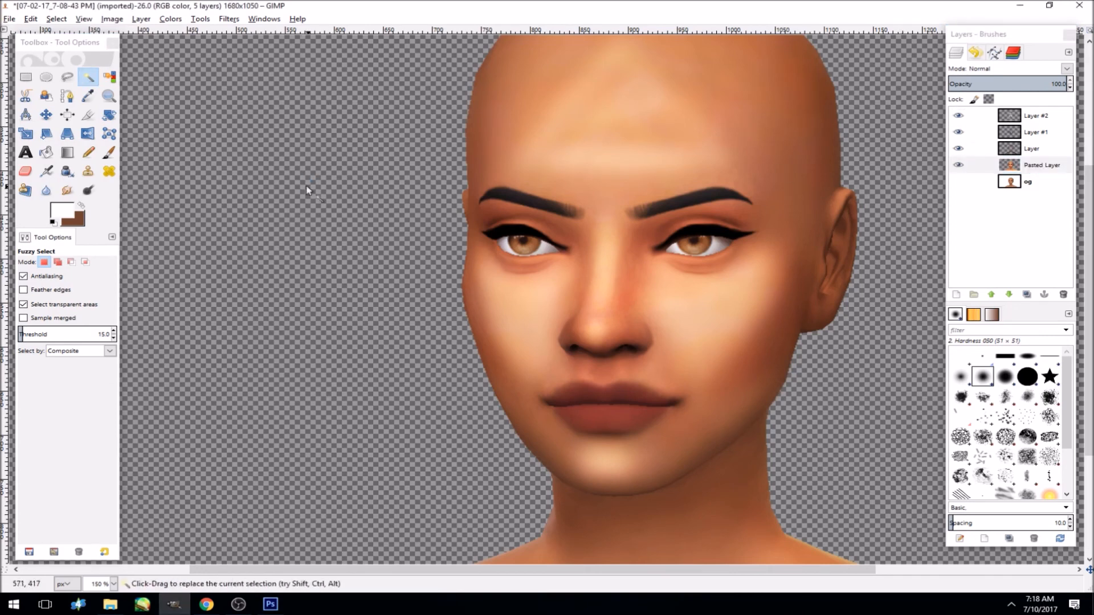
{"action": "left_click", "coordinate": [1036, 116]}
{"action": "key", "text": "ctrl+x"}
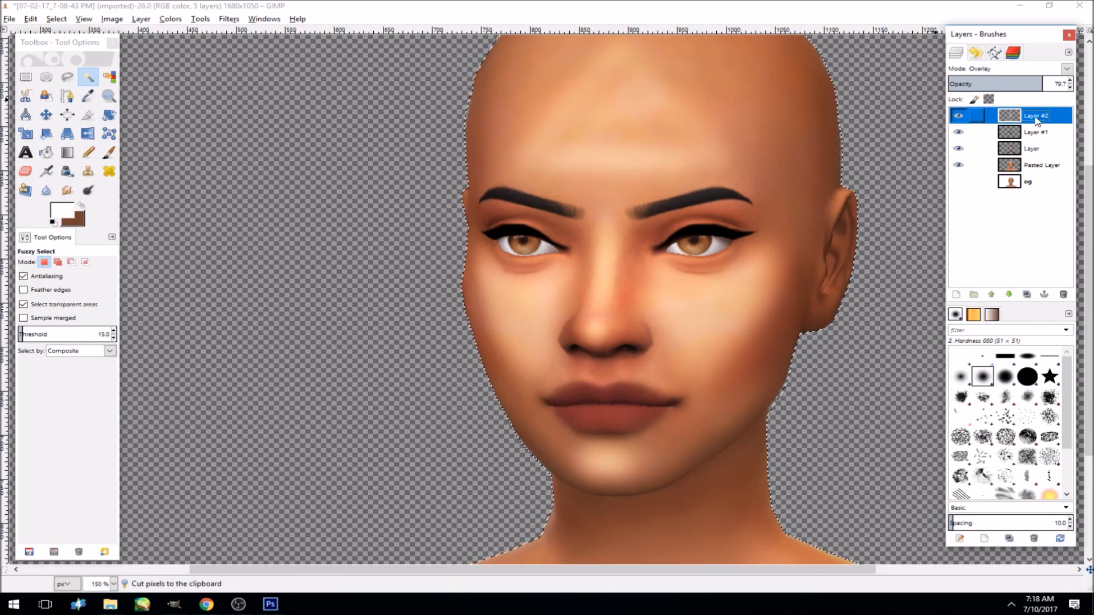
{"action": "left_click", "coordinate": [1036, 83]}
{"action": "mouse_move", "coordinate": [1036, 84]}
{"action": "left_mouse_down"}
{"action": "mouse_move", "coordinate": [1053, 74]}
{"action": "mouse_move", "coordinate": [1041, 79]}
{"action": "left_mouse_up"}
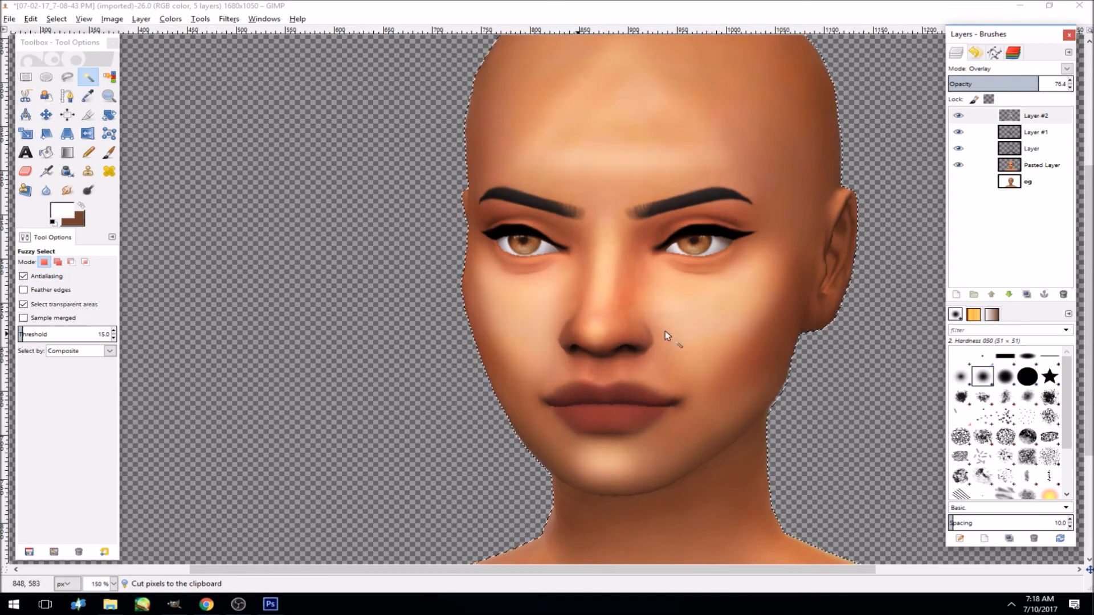
- Cut the paint outside the figure from the two brown shading layers, Layer #1 and Layer, and clear the selection
{"action": "left_click", "coordinate": [1020, 137]}
{"action": "left_click", "coordinate": [958, 133]}
{"action": "left_click", "coordinate": [958, 132]}
{"action": "key", "text": "ctrl+x"}
{"action": "left_click", "coordinate": [1023, 150]}
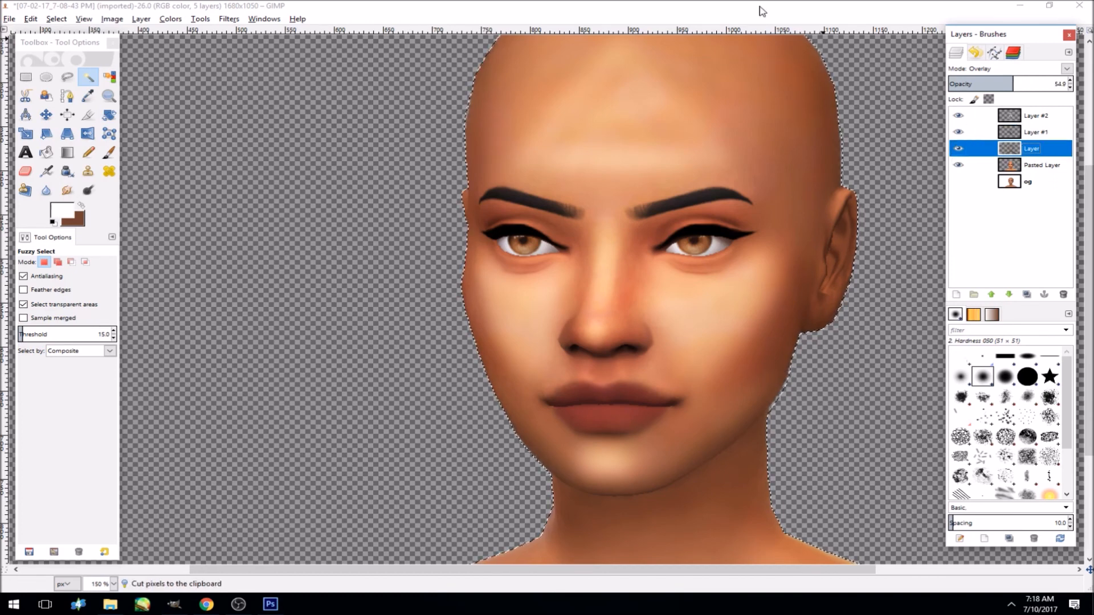
{"action": "left_click", "coordinate": [60, 20]}
{"action": "left_click", "coordinate": [73, 50]}
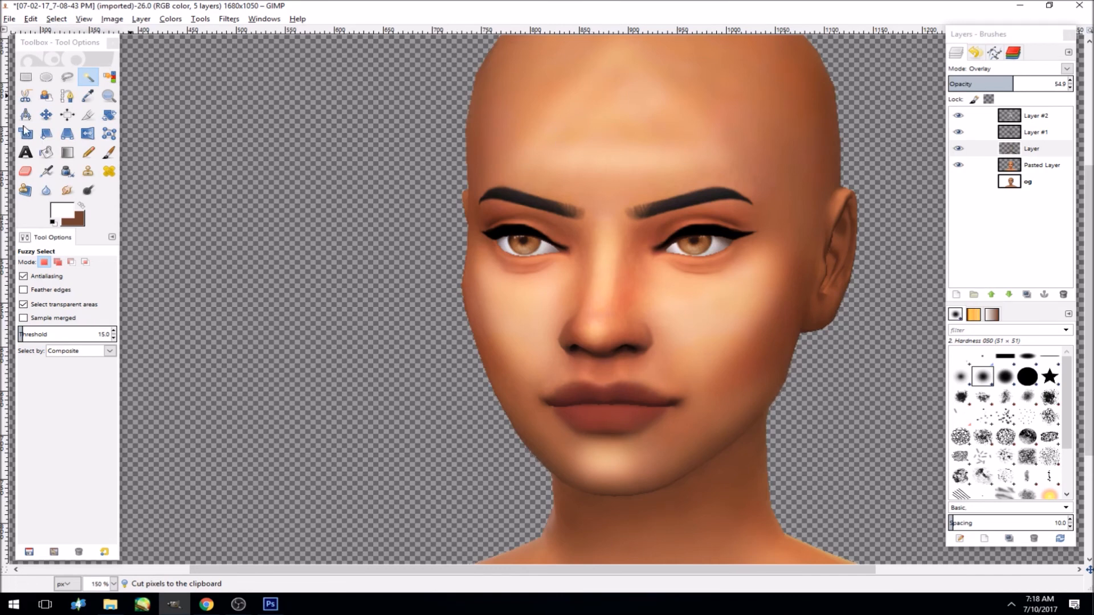
- Blend the forehead highlight on Layer #2 using the Smudge tool at size 68.16
{"action": "left_click", "coordinate": [66, 189]}
{"action": "left_click", "coordinate": [23, 318]}
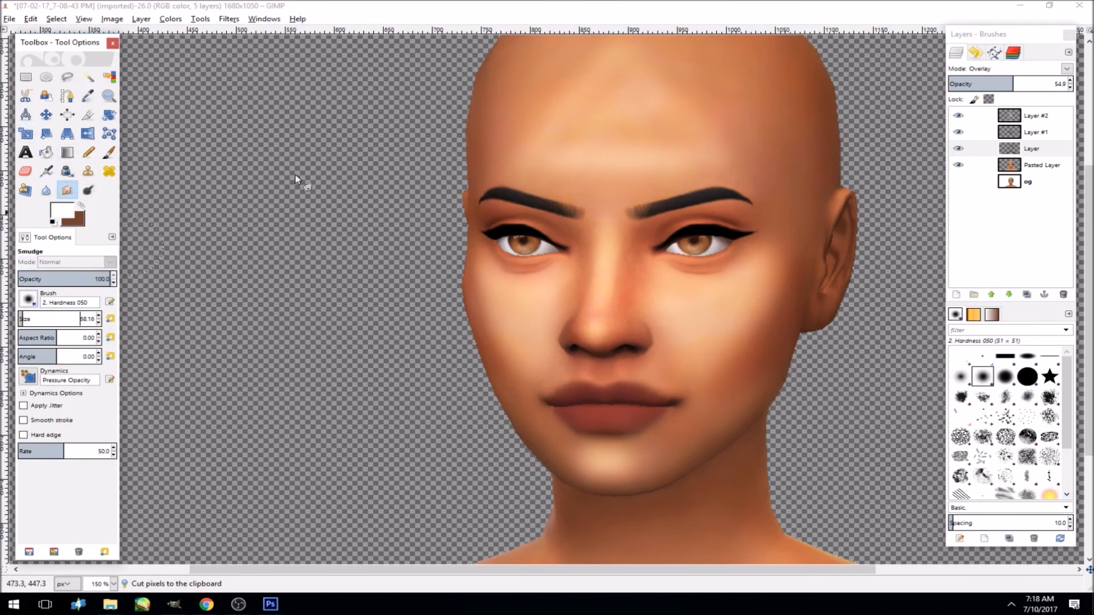
{"action": "mouse_move", "coordinate": [609, 90]}
{"action": "left_mouse_down"}
{"action": "mouse_move", "coordinate": [624, 149]}
{"action": "mouse_move", "coordinate": [651, 117]}
{"action": "left_mouse_up"}
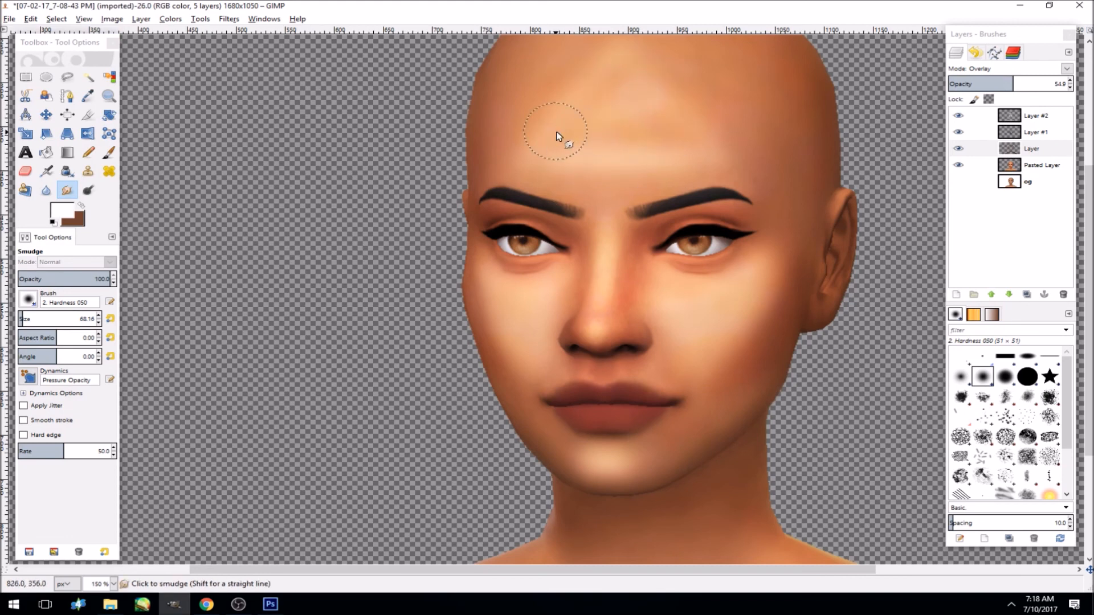
{"action": "left_click", "coordinate": [1042, 117]}
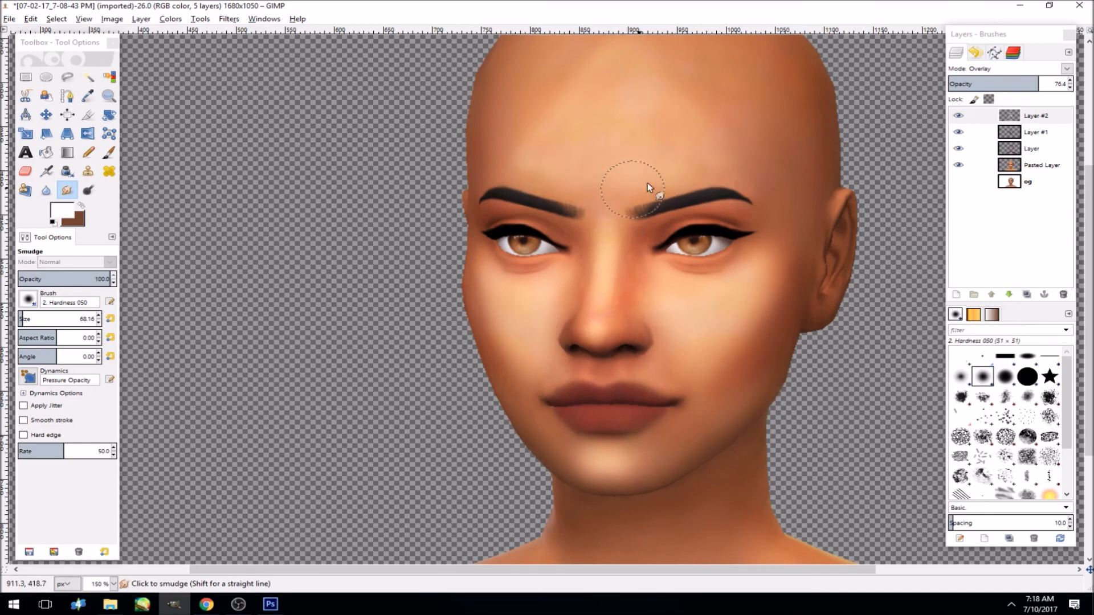
- Enlarge the Smudge brush to 185.69 and soften the highlights across the forehead and the cheek on the image's right
{"action": "left_click_drag", "start_coordinate": [24, 319], "coordinate": [32, 319]}
{"action": "mouse_move", "coordinate": [652, 55]}
{"action": "left_mouse_down"}
{"action": "mouse_move", "coordinate": [647, 113]}
{"action": "mouse_move", "coordinate": [707, 115]}
{"action": "mouse_move", "coordinate": [759, 143]}
{"action": "mouse_move", "coordinate": [675, 95]}
{"action": "mouse_move", "coordinate": [719, 97]}
{"action": "left_mouse_up"}
{"action": "mouse_move", "coordinate": [569, 102]}
{"action": "left_mouse_down"}
{"action": "mouse_move", "coordinate": [595, 78]}
{"action": "mouse_move", "coordinate": [588, 54]}
{"action": "left_mouse_up"}
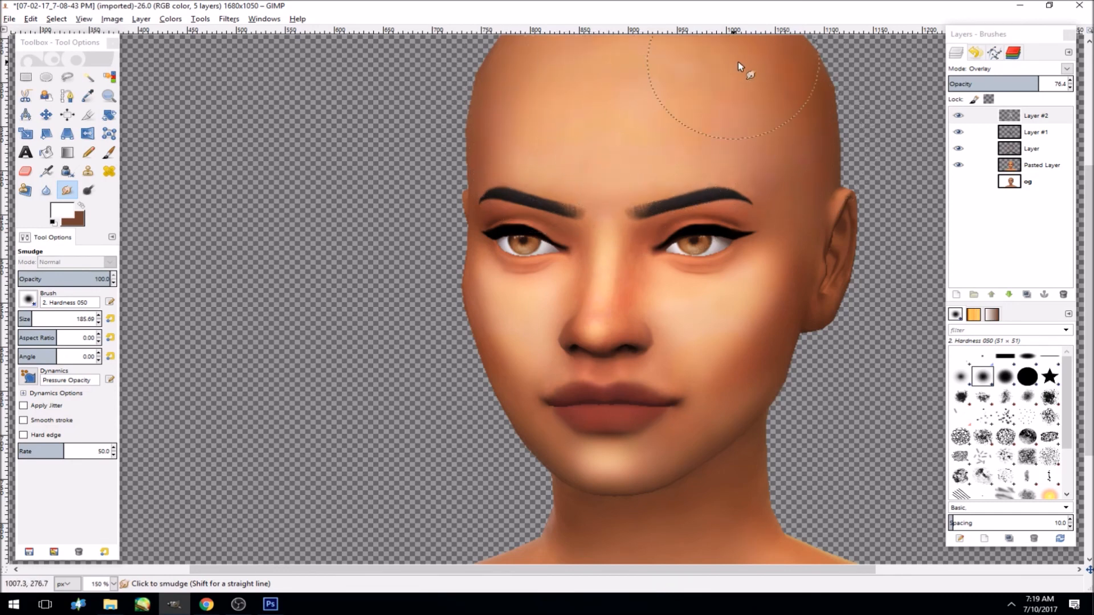
{"action": "scroll", "coordinate": [1089, 246], "scroll_direction": "down", "scroll_amount": 3}
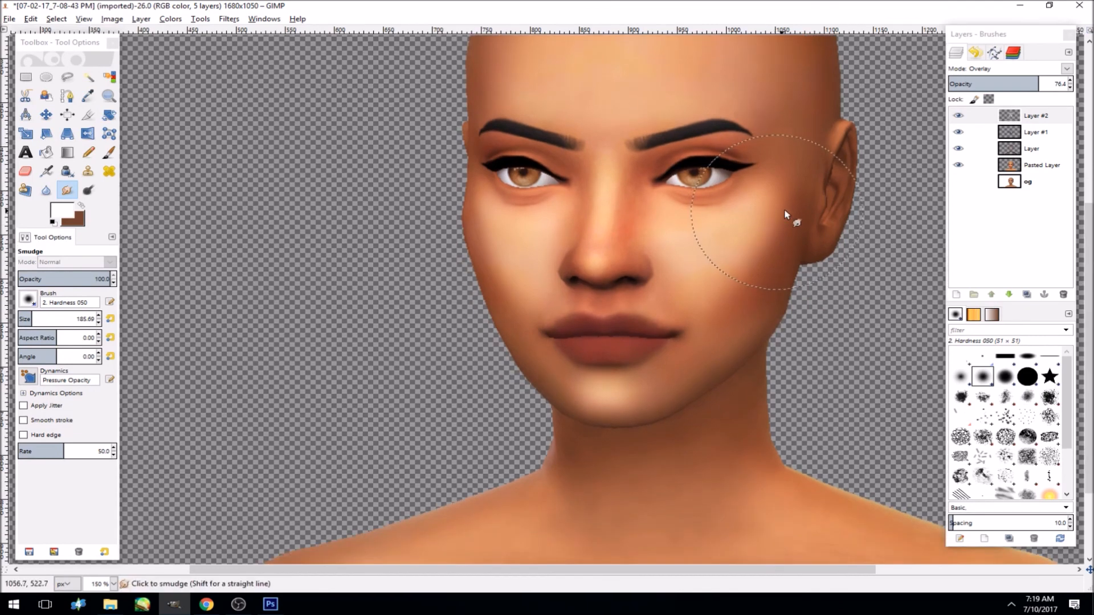
{"action": "mouse_move", "coordinate": [755, 235]}
{"action": "left_mouse_down"}
{"action": "mouse_move", "coordinate": [722, 247]}
{"action": "mouse_move", "coordinate": [740, 287]}
{"action": "mouse_move", "coordinate": [719, 288]}
{"action": "mouse_move", "coordinate": [779, 262]}
{"action": "mouse_move", "coordinate": [778, 223]}
{"action": "mouse_move", "coordinate": [759, 250]}
{"action": "mouse_move", "coordinate": [798, 276]}
{"action": "mouse_move", "coordinate": [767, 199]}
{"action": "mouse_move", "coordinate": [789, 159]}
{"action": "mouse_move", "coordinate": [765, 199]}
{"action": "mouse_move", "coordinate": [786, 176]}
{"action": "left_mouse_up"}
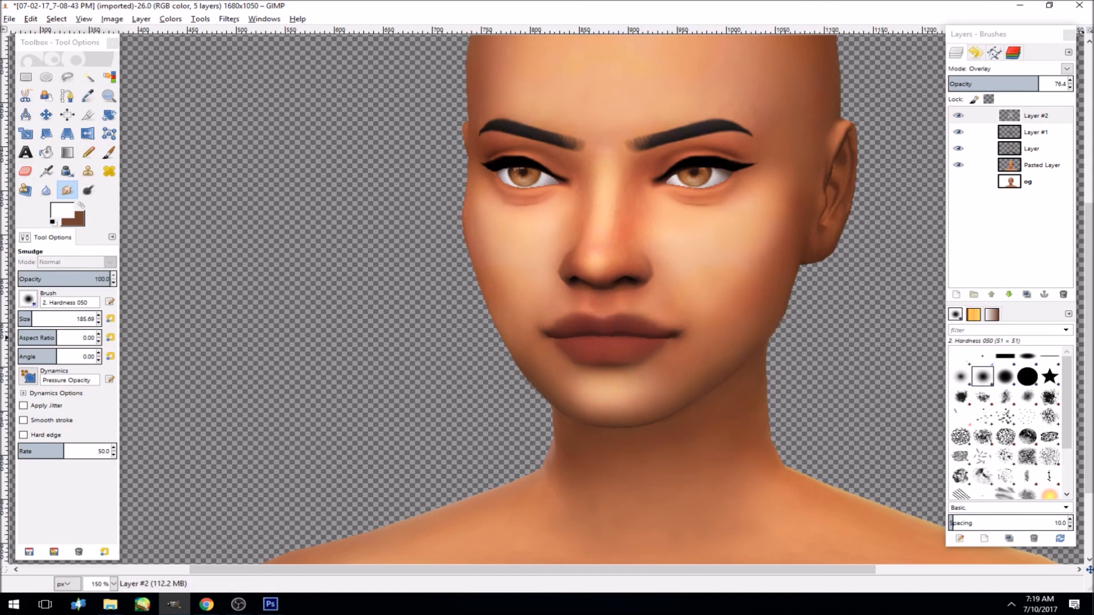
{"action": "scroll", "coordinate": [1088, 342], "scroll_direction": "down", "scroll_amount": 3}
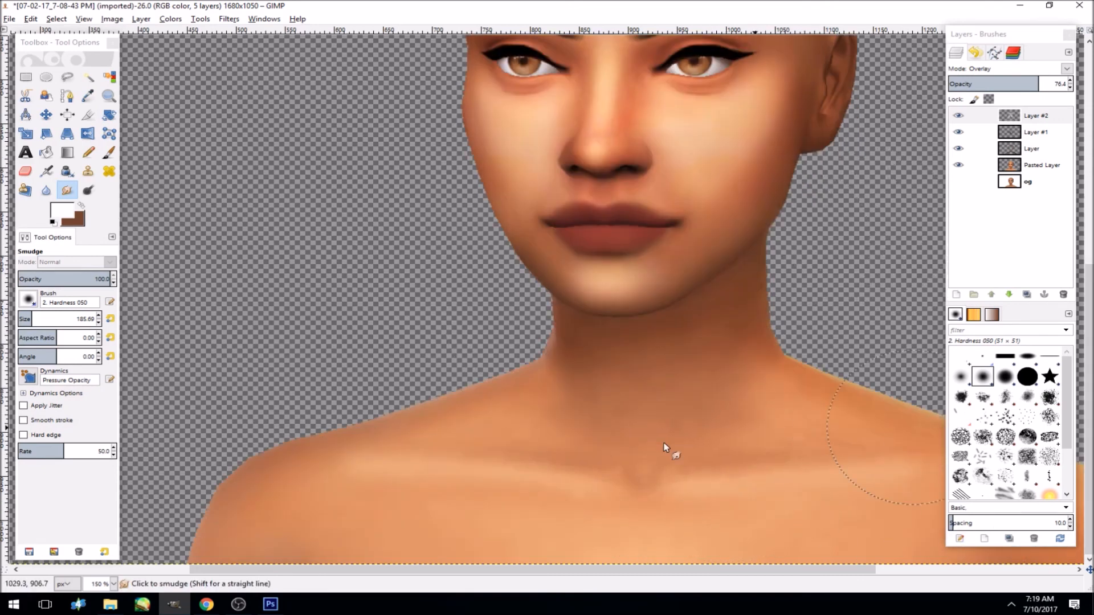
{"action": "scroll", "coordinate": [798, 347], "scroll_direction": "up", "scroll_amount": 4}
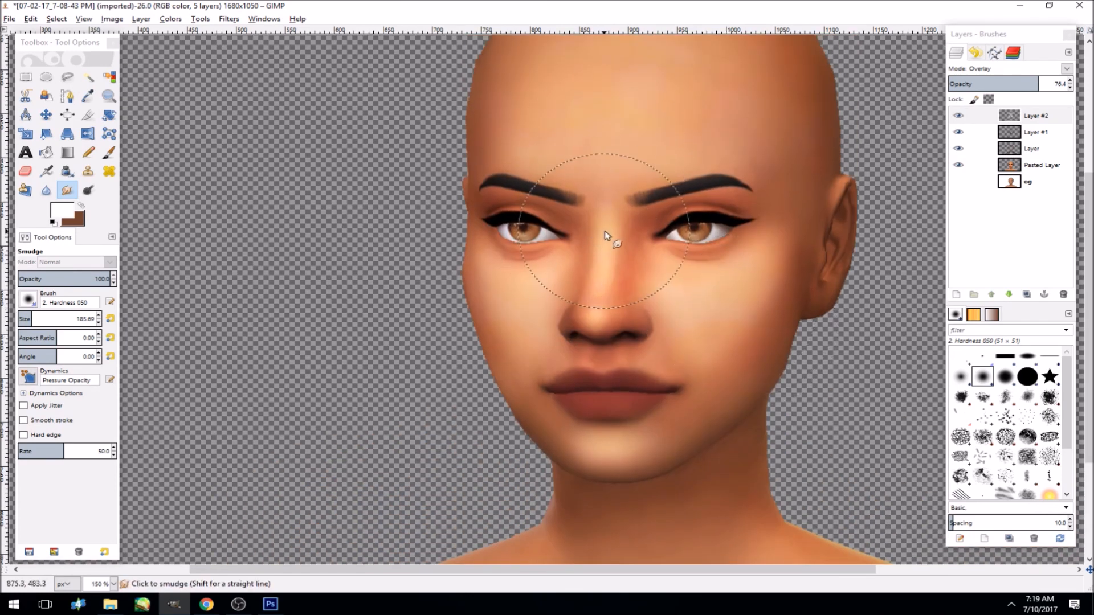
- Merge the visible layers, expanded as necessary, and blur the edge of the shoulder on the image's left with a 185.69 brush
{"action": "left_click", "coordinate": [109, 96]}
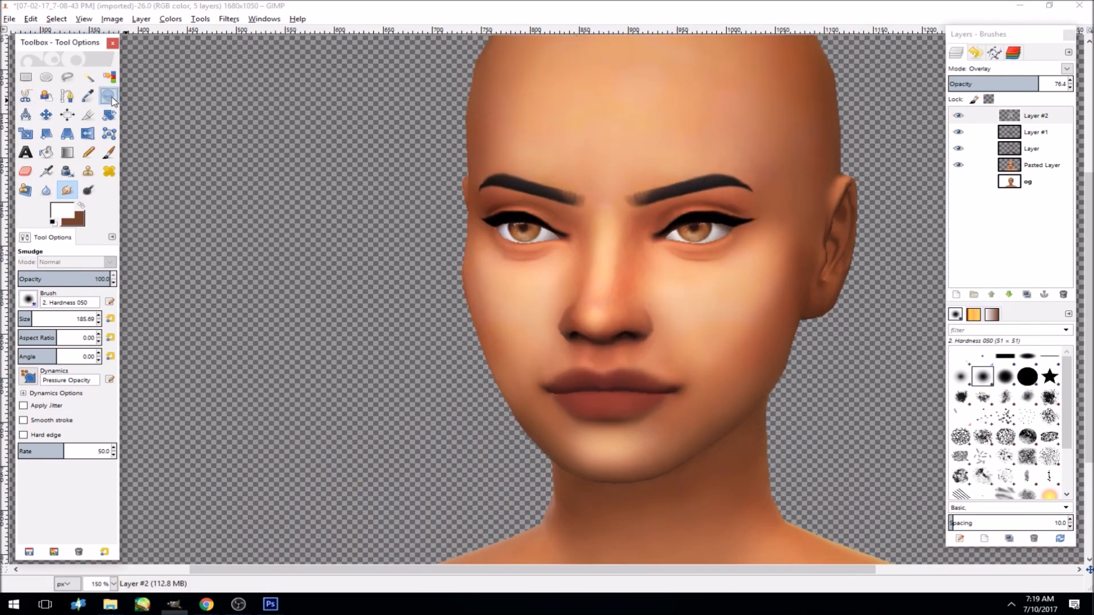
{"action": "left_click", "coordinate": [42, 296]}
{"action": "left_click", "coordinate": [427, 264]}
{"action": "left_click", "coordinate": [427, 264]}
{"action": "left_click", "coordinate": [427, 264]}
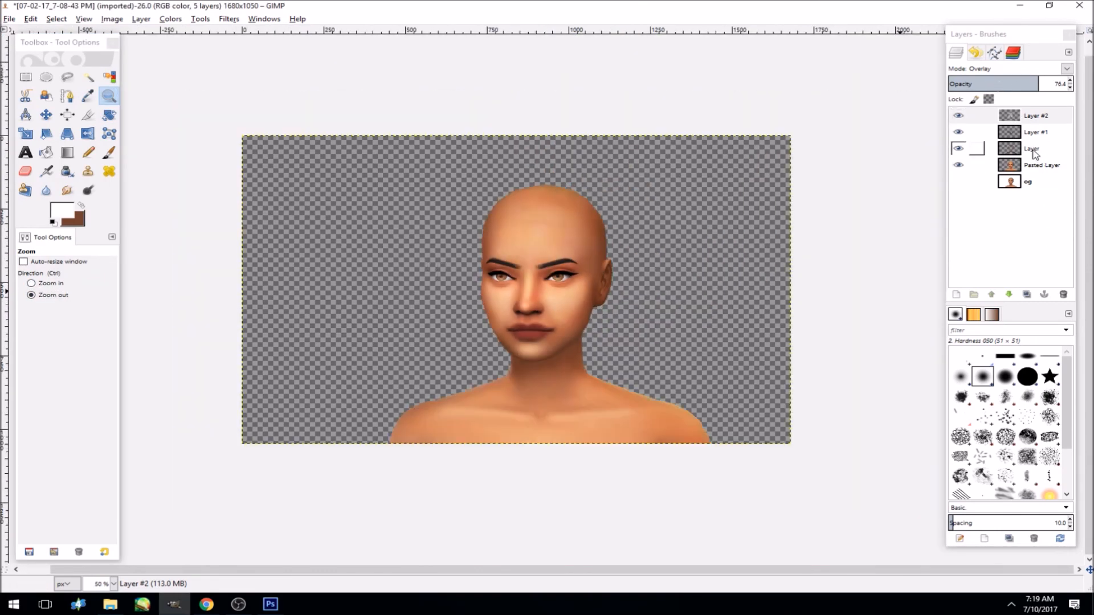
{"action": "right_click", "coordinate": [1028, 167]}
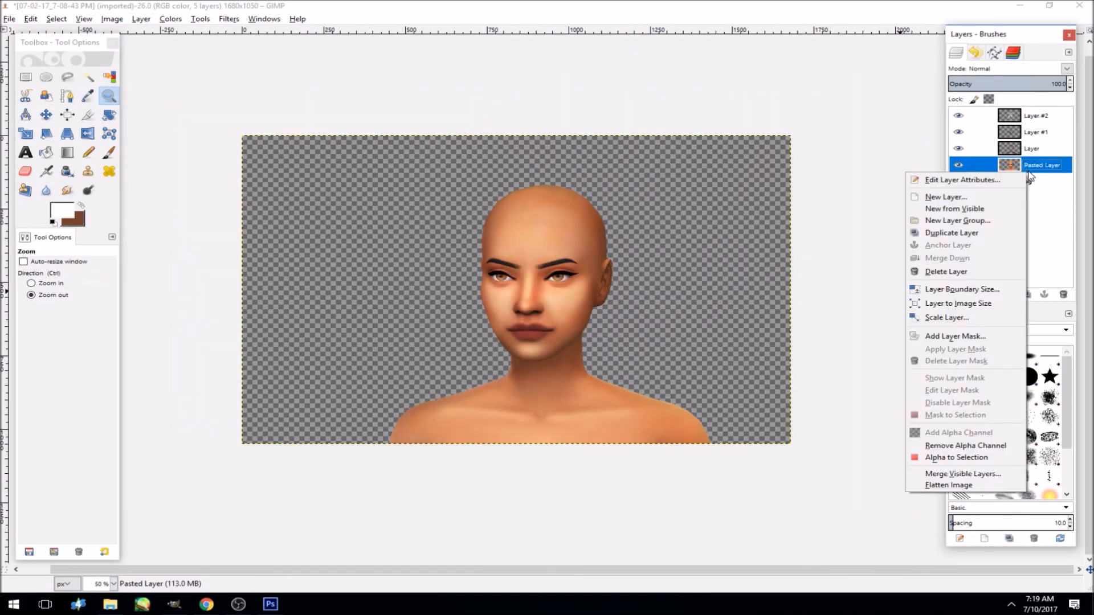
{"action": "left_click", "coordinate": [961, 474]}
{"action": "left_click", "coordinate": [958, 552]}
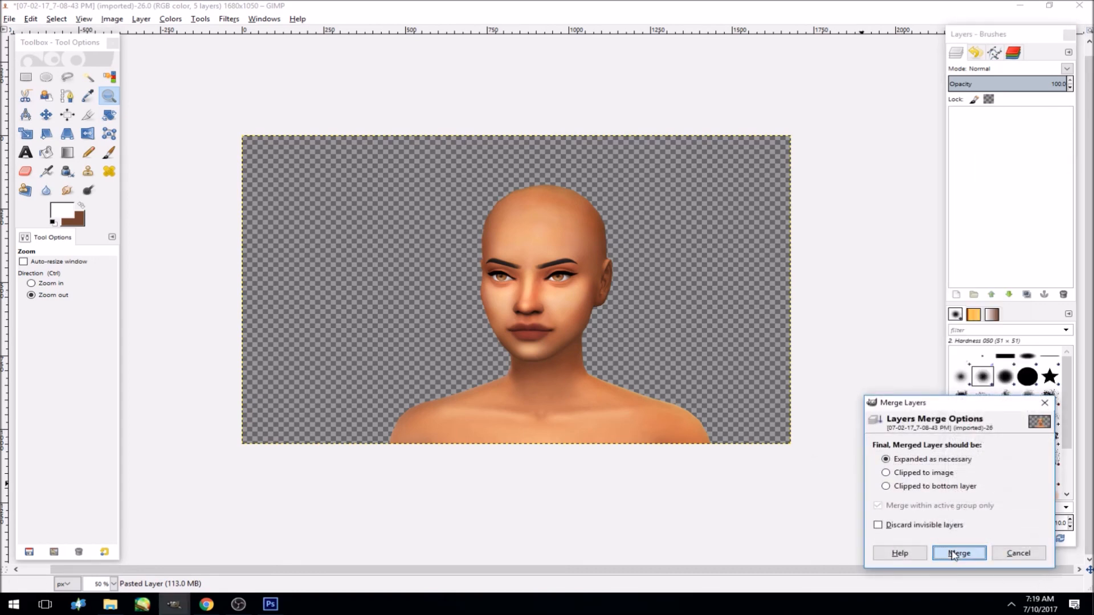
{"action": "left_click", "coordinate": [46, 191]}
{"action": "mouse_move", "coordinate": [464, 445]}
{"action": "left_mouse_down"}
{"action": "mouse_move", "coordinate": [452, 425]}
{"action": "mouse_move", "coordinate": [478, 425]}
{"action": "left_mouse_up"}
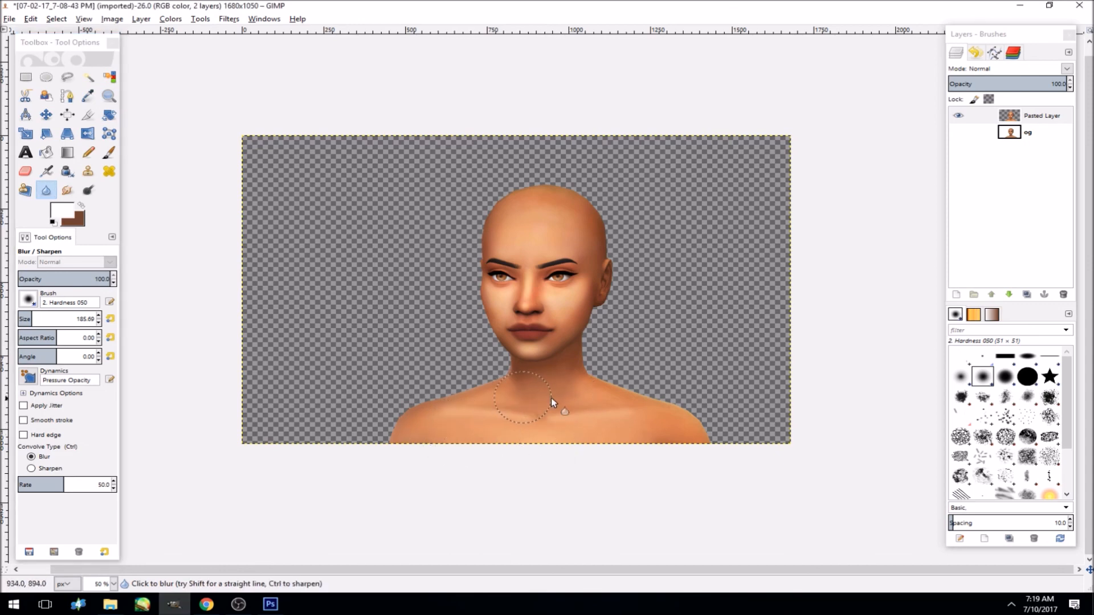
- Hide Pasted Layer, show the og layer, and fuzzy-select the white background around the original portrait
{"action": "left_click", "coordinate": [957, 115]}
{"action": "left_click", "coordinate": [957, 132]}
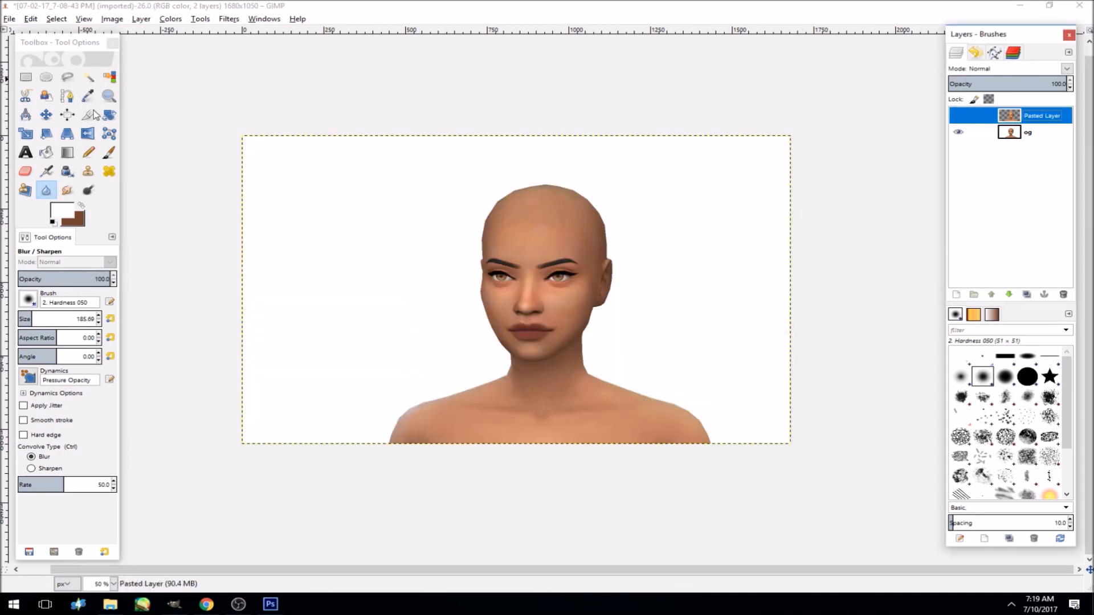
{"action": "left_click", "coordinate": [88, 77]}
{"action": "left_click", "coordinate": [318, 180]}
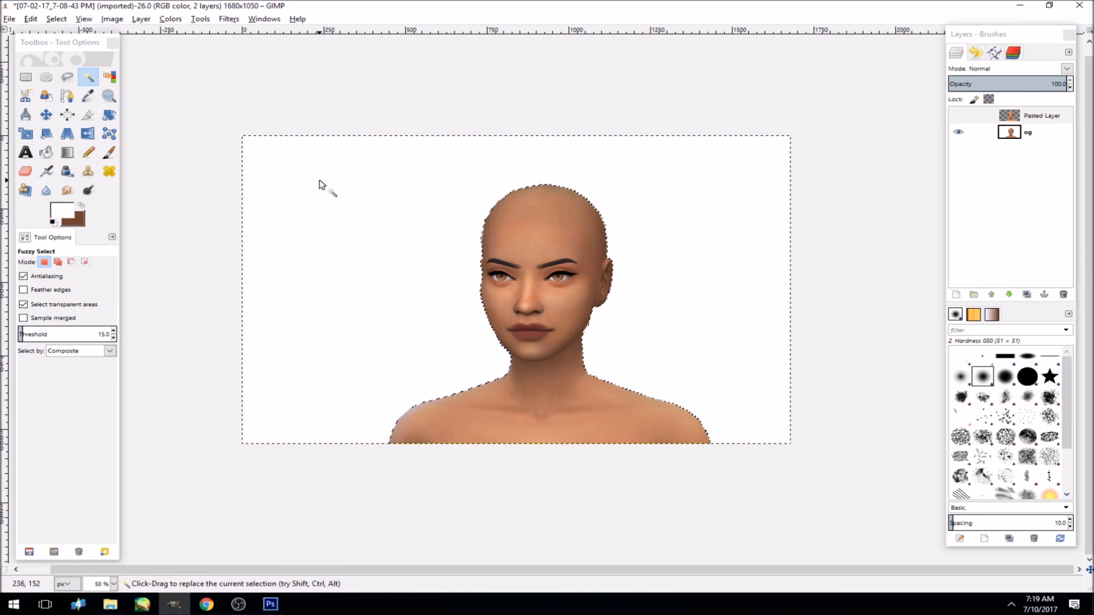
{"action": "key", "text": "ctrl+x"}
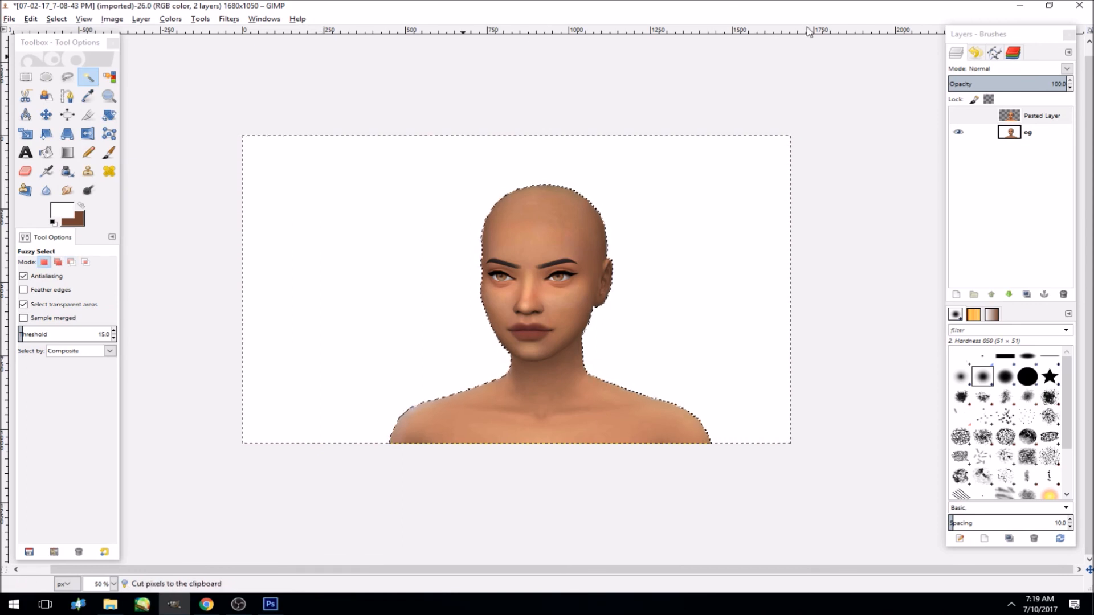
- Add an alpha channel to the og layer, cut its background away to transparency, and clear the selection
{"action": "left_click", "coordinate": [1025, 138]}
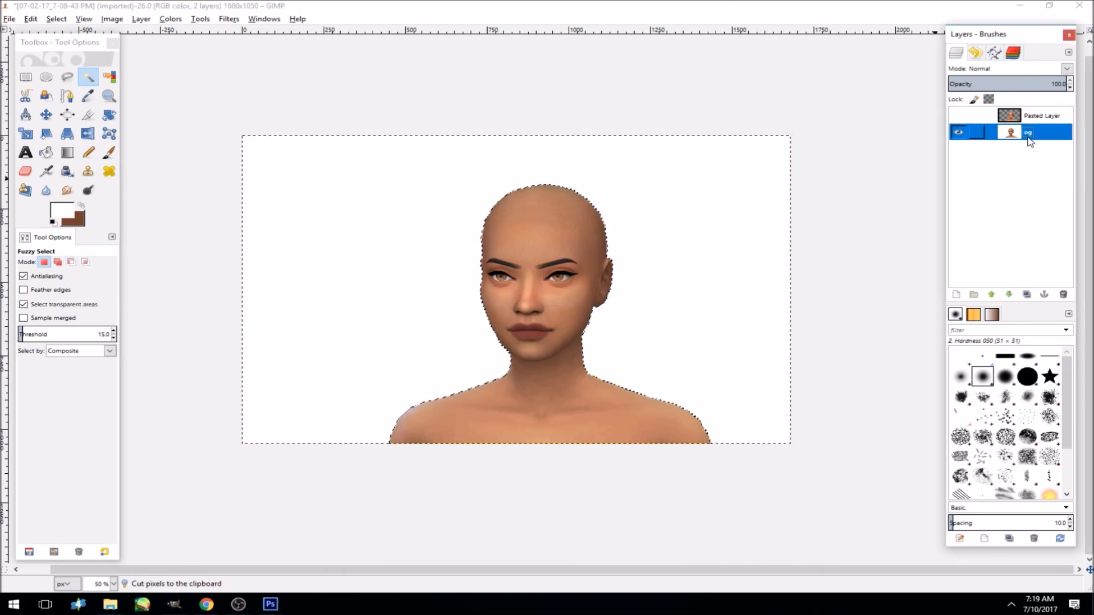
{"action": "key", "text": "ctrl+period"}
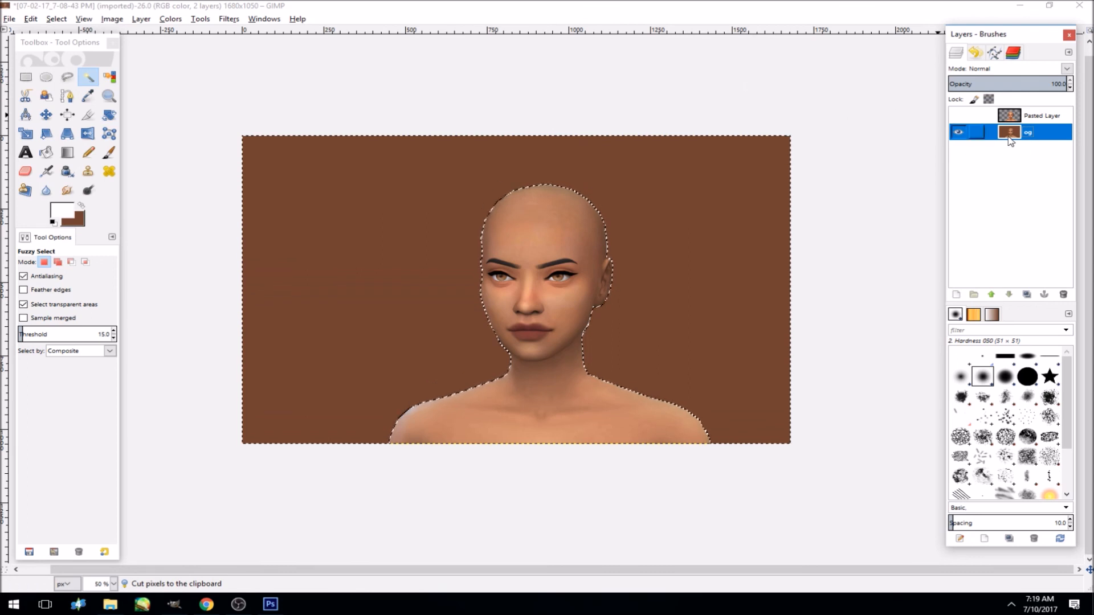
{"action": "right_click", "coordinate": [1009, 139]}
{"action": "left_click", "coordinate": [965, 402]}
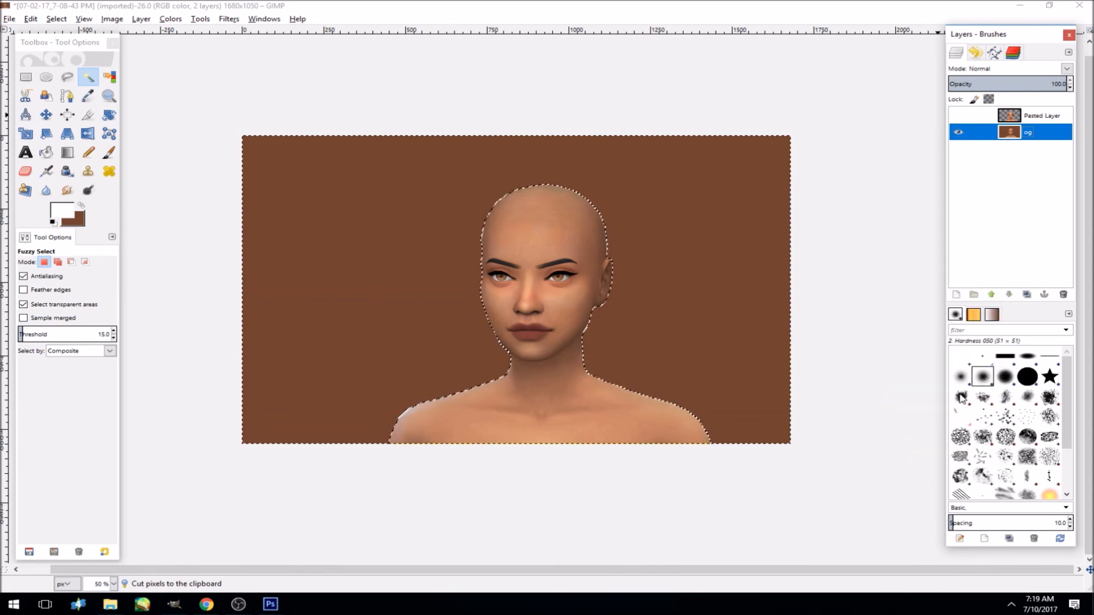
{"action": "key", "text": "ctrl+x"}
{"action": "left_click", "coordinate": [57, 19]}
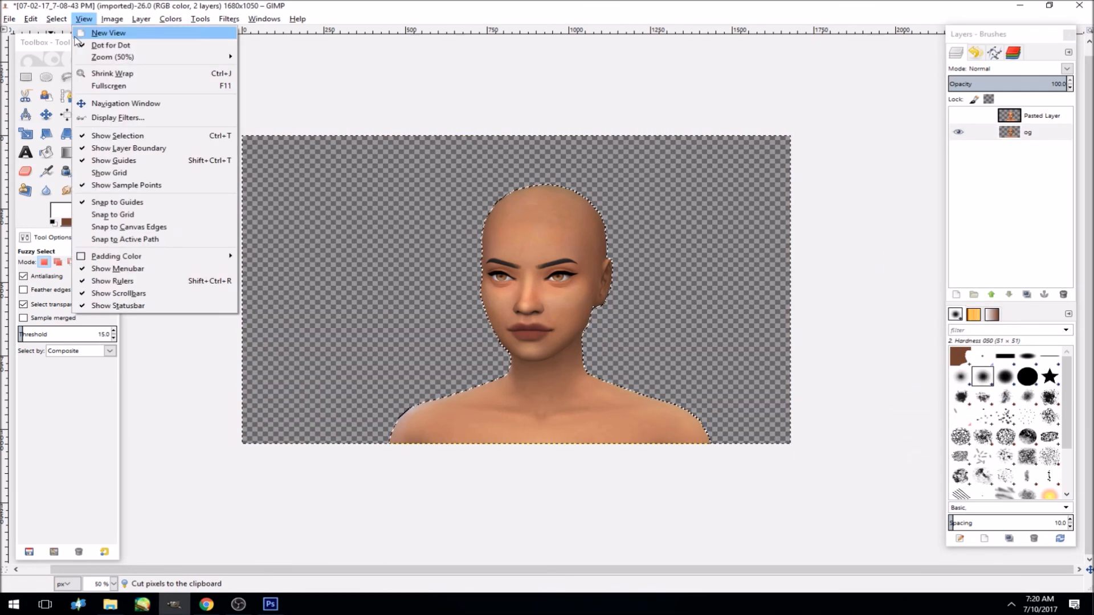
{"action": "left_click", "coordinate": [63, 47]}
- Show Pasted Layer again and move both portraits side by side, the original on the left and the edited one on the right
{"action": "left_click", "coordinate": [47, 115]}
{"action": "left_click_drag", "start_coordinate": [502, 269], "coordinate": [639, 270]}
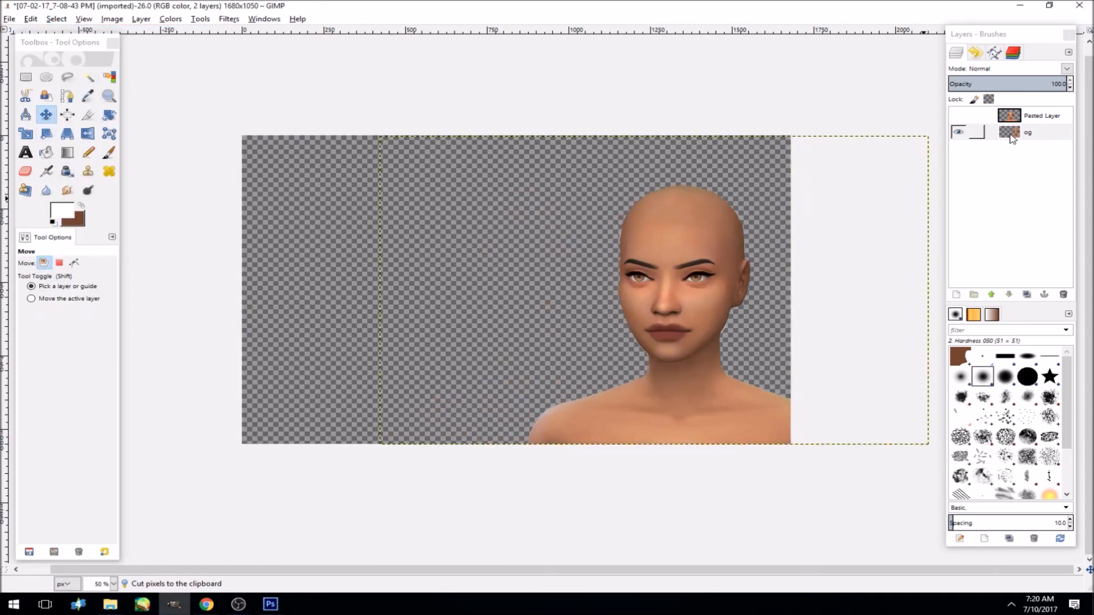
{"action": "left_click", "coordinate": [1032, 117]}
{"action": "left_click", "coordinate": [957, 116]}
{"action": "left_click_drag", "start_coordinate": [510, 295], "coordinate": [610, 291]}
{"action": "left_click_drag", "start_coordinate": [700, 224], "coordinate": [430, 224]}
- Add a new transparent layer directly above the og layer
{"action": "left_click", "coordinate": [1025, 132]}
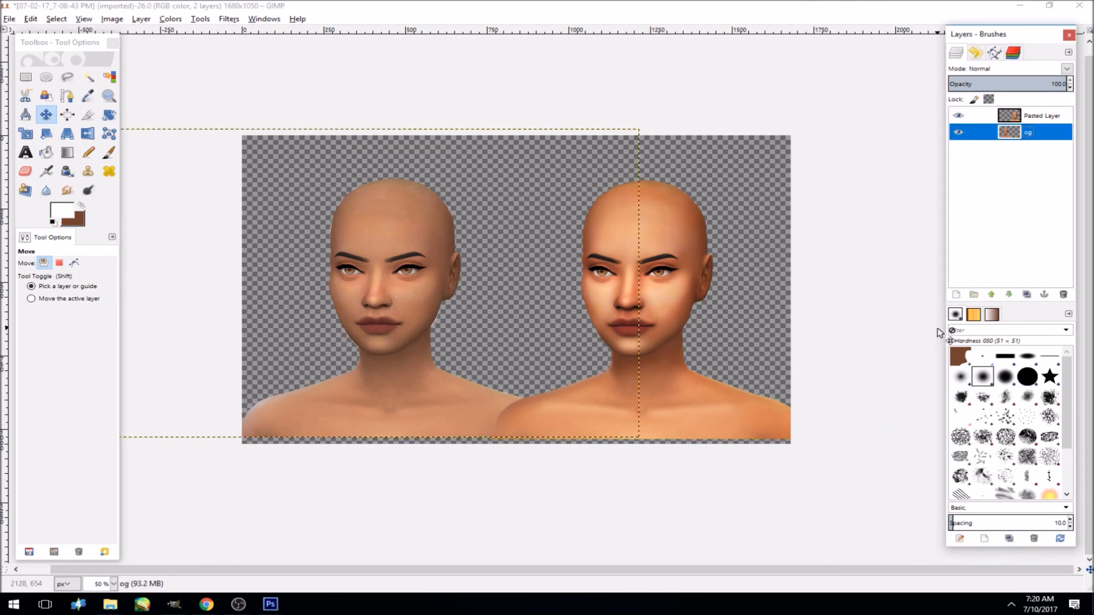
{"action": "left_click", "coordinate": [956, 295]}
{"action": "left_click", "coordinate": [967, 391]}
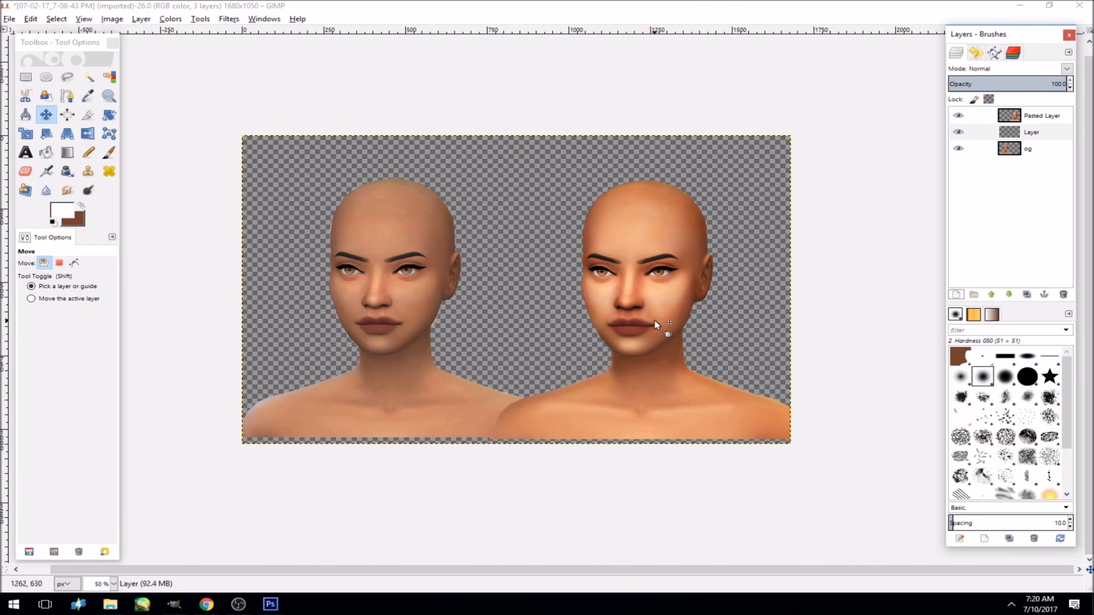
- Select Pasted Layer, check it against the original by toggling its visibility, and set its Value midtones to 1.05 with Levels
{"action": "left_click", "coordinate": [1031, 116]}
{"action": "left_click", "coordinate": [958, 116]}
{"action": "left_click", "coordinate": [958, 116]}
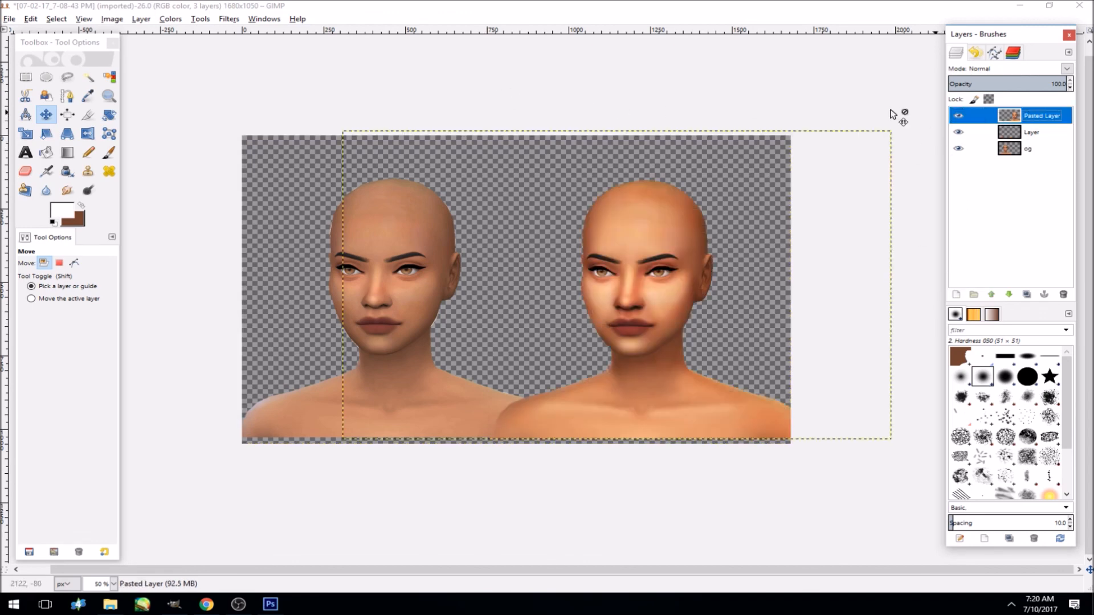
{"action": "left_click", "coordinate": [171, 22]}
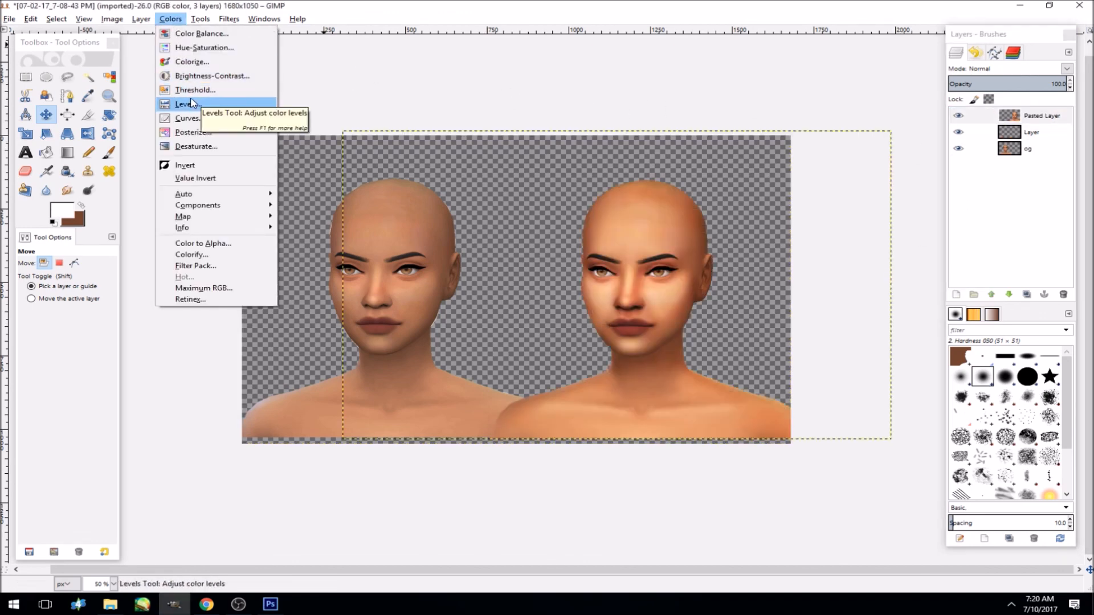
{"action": "left_click", "coordinate": [268, 105]}
{"action": "left_click_drag", "start_coordinate": [956, 188], "coordinate": [955, 191]}
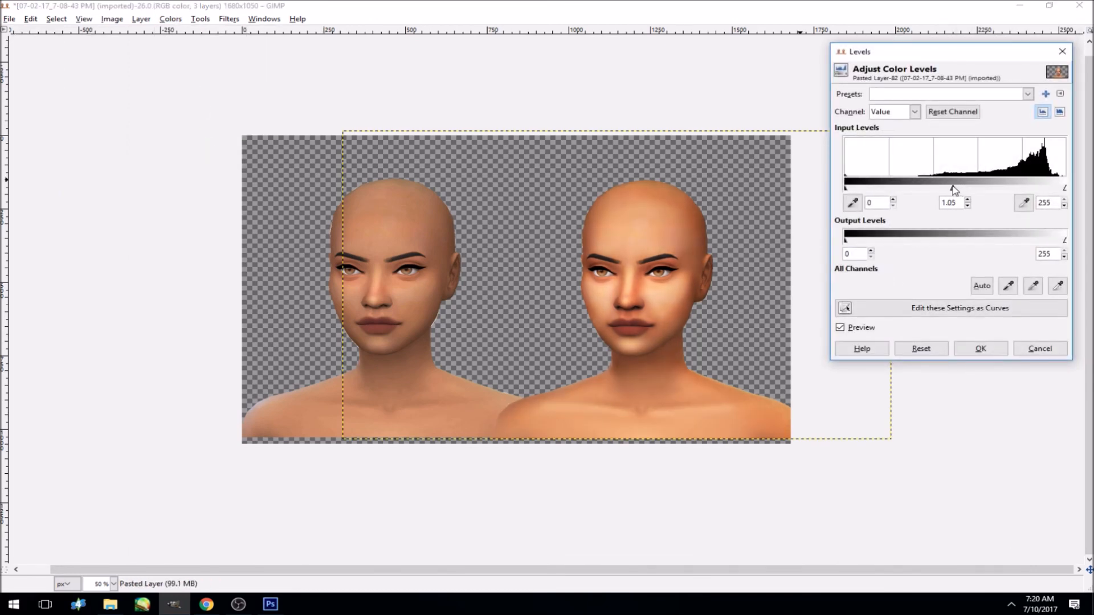
- Adjust the red channel's midtones in Levels, raise the blue channel's midtones to about 1.06, and apply the correction to Pasted Layer
{"action": "left_click", "coordinate": [903, 113]}
{"action": "left_click", "coordinate": [889, 137]}
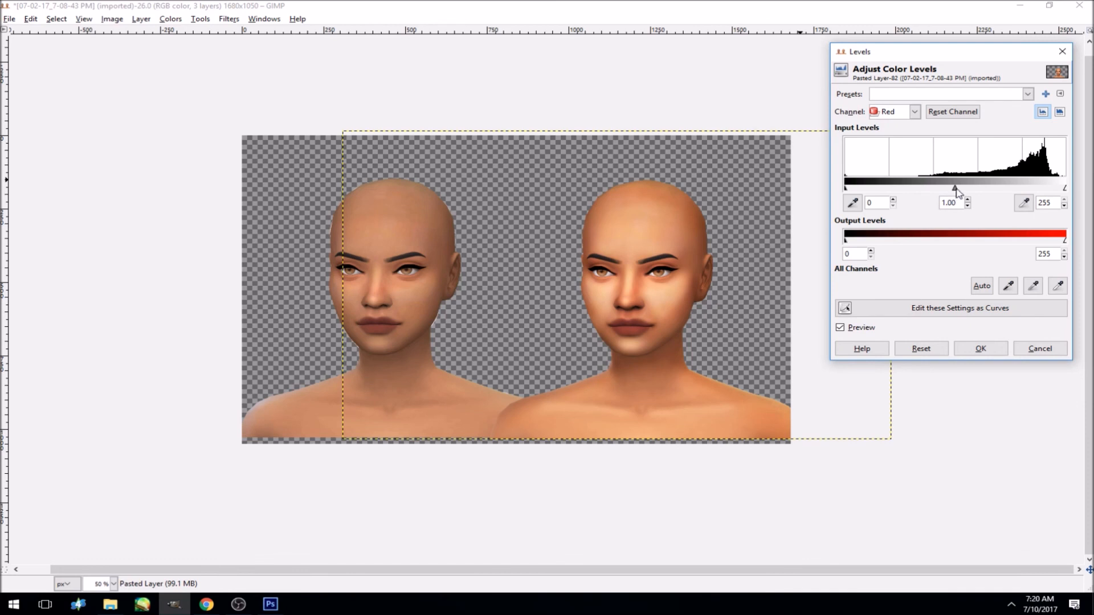
{"action": "left_click_drag", "start_coordinate": [951, 190], "coordinate": [958, 192]}
{"action": "left_click", "coordinate": [906, 113]}
{"action": "left_click", "coordinate": [888, 166]}
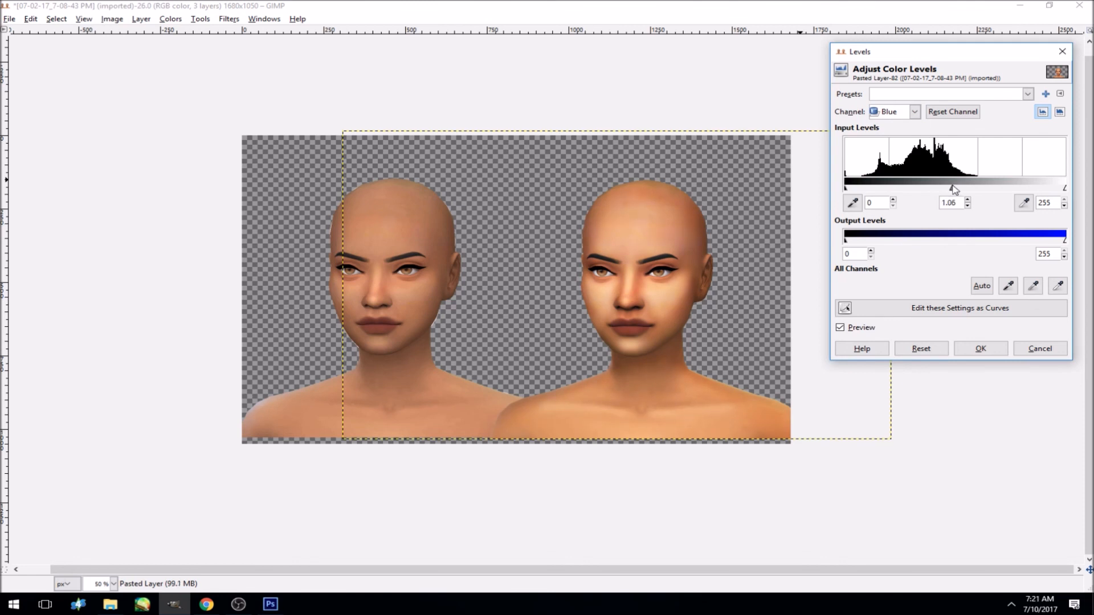
{"action": "left_click", "coordinate": [980, 348]}
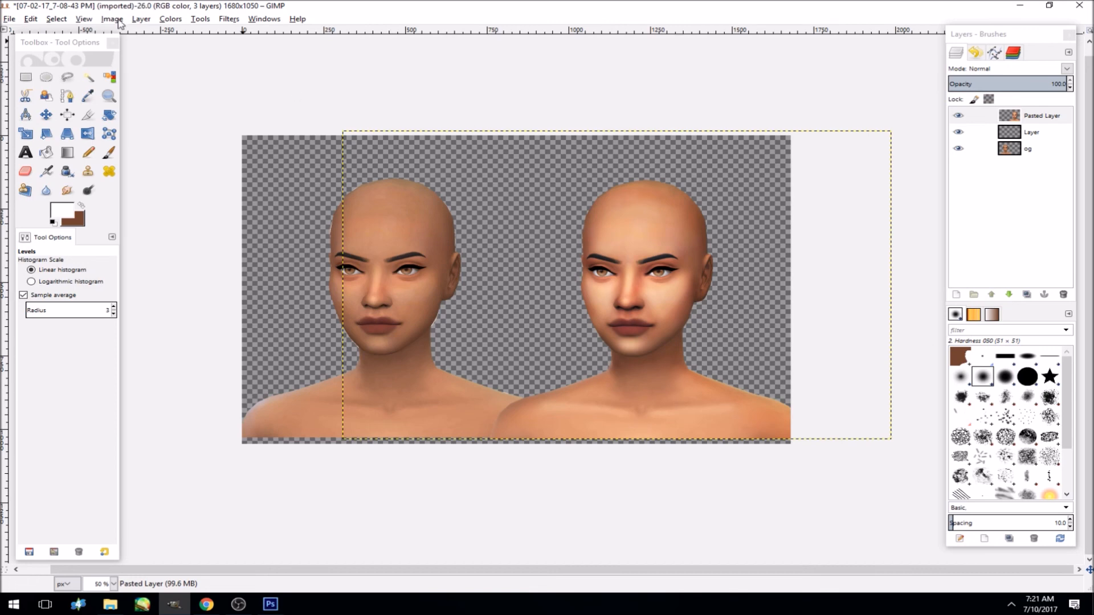
- Duplicate Pasted Layer and desaturate the copy to shades of gray
{"action": "left_click", "coordinate": [169, 20]}
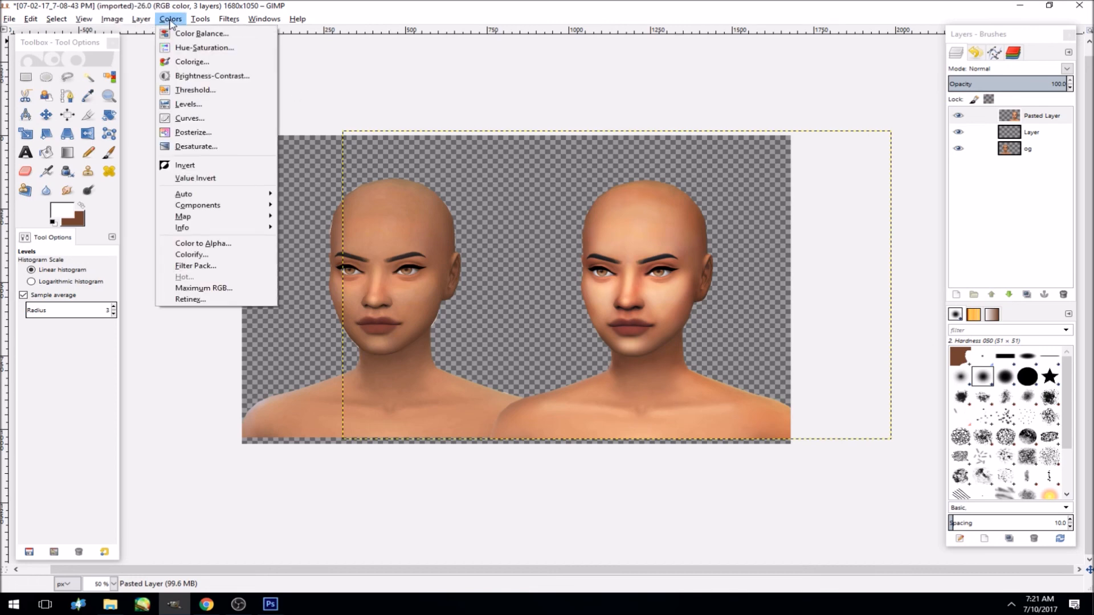
{"action": "mouse_move", "coordinate": [152, 26]}
{"action": "left_click", "coordinate": [1011, 118]}
{"action": "left_click", "coordinate": [1012, 118]}
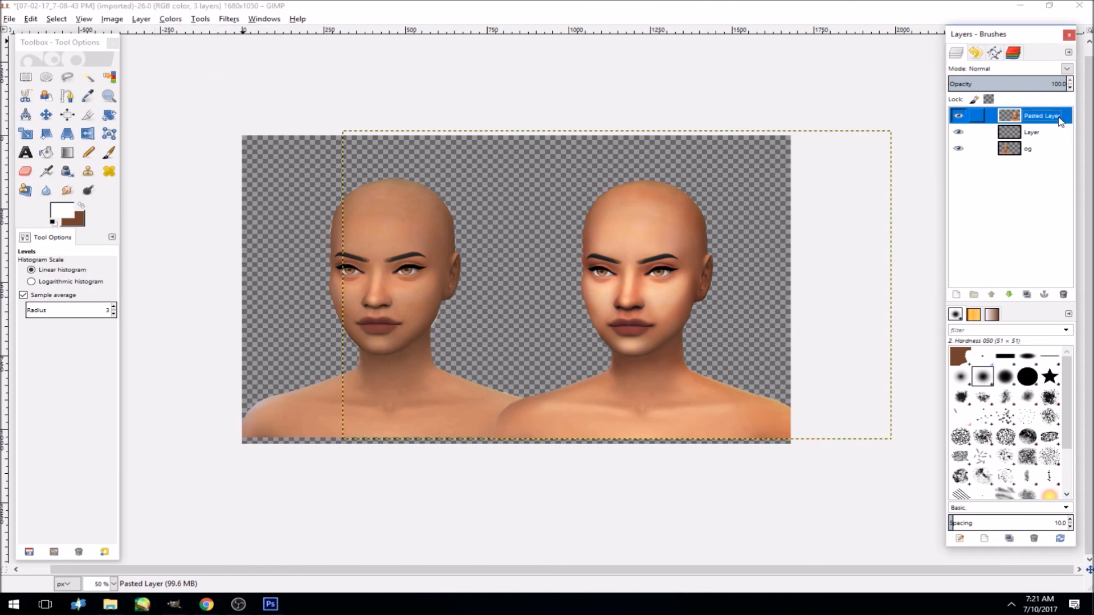
{"action": "left_click", "coordinate": [1027, 295]}
{"action": "left_click", "coordinate": [170, 19]}
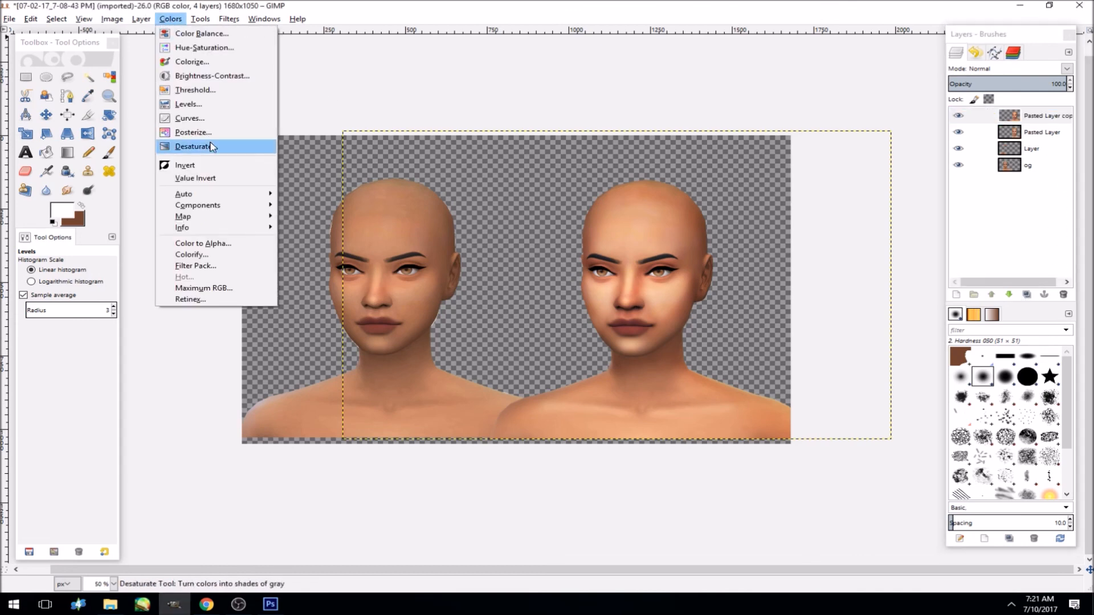
{"action": "left_click", "coordinate": [216, 144]}
{"action": "left_click", "coordinate": [230, 212]}
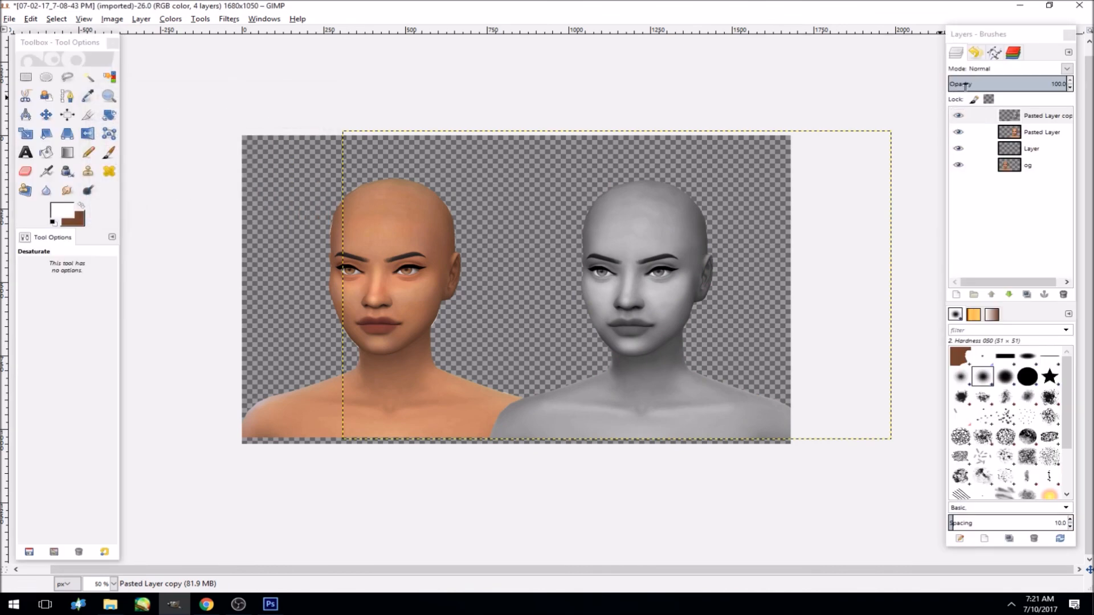
- Try blending the desaturated copy at about 40% opacity over the edited portrait, and delete that copy
{"action": "left_click", "coordinate": [976, 82]}
{"action": "left_click_drag", "start_coordinate": [976, 82], "coordinate": [1001, 79]}
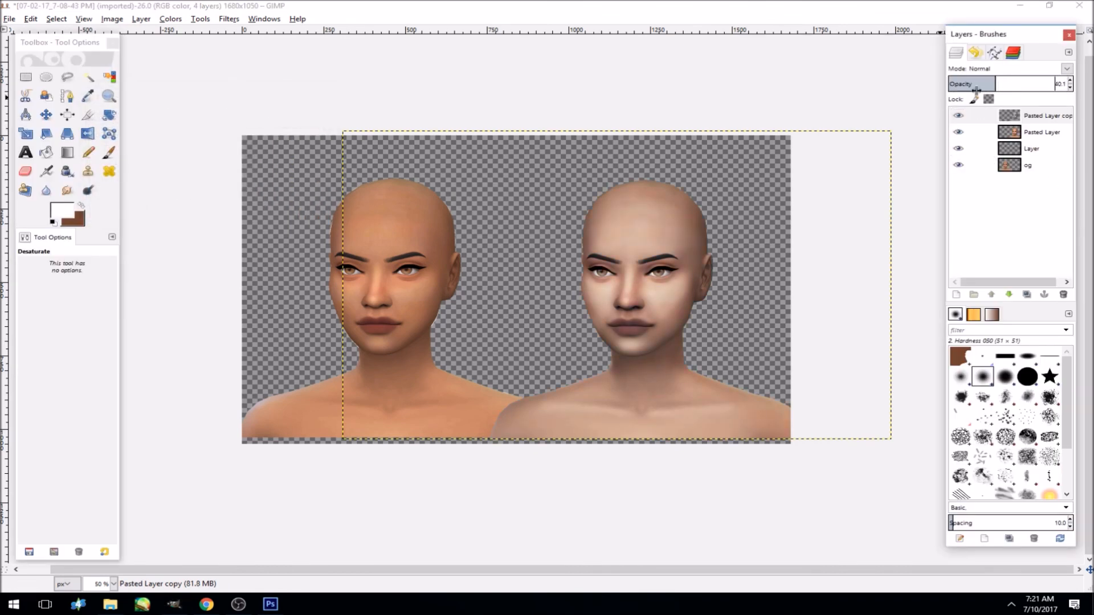
{"action": "left_click", "coordinate": [1063, 294]}
- Make the empty layer between Pasted Layer and og the active layer
{"action": "left_click", "coordinate": [1023, 151]}
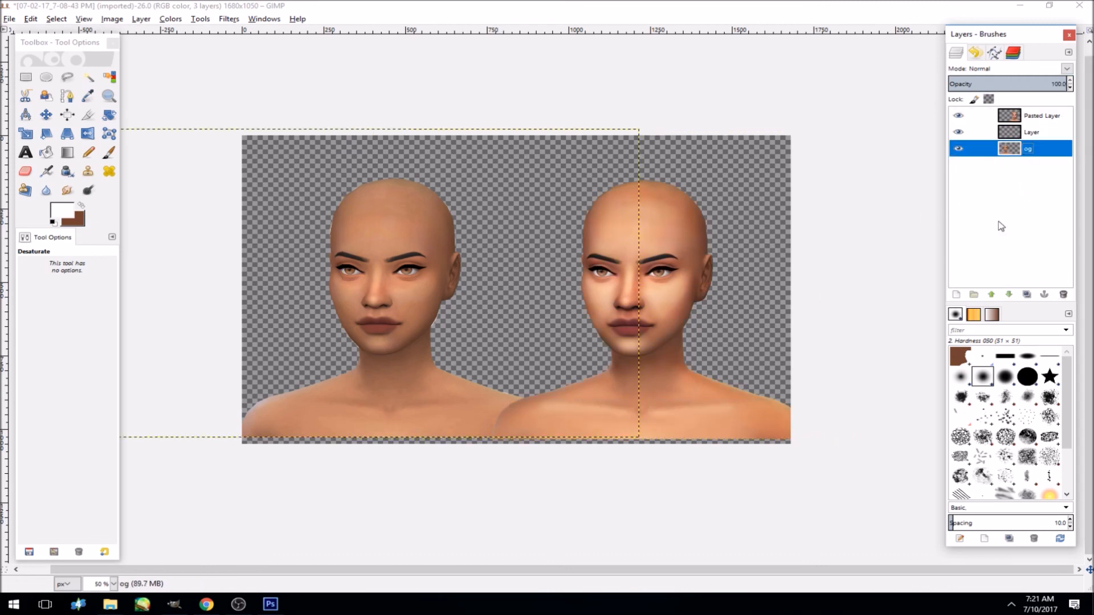
{"action": "left_click", "coordinate": [1036, 133]}
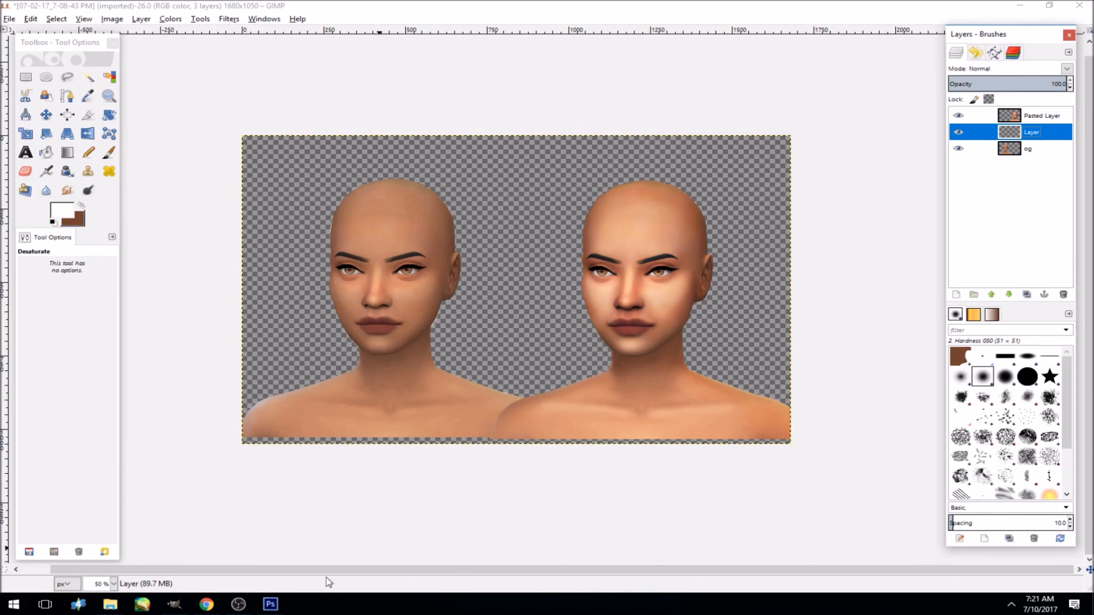
{"action": "mouse_move", "coordinate": [255, 609]}
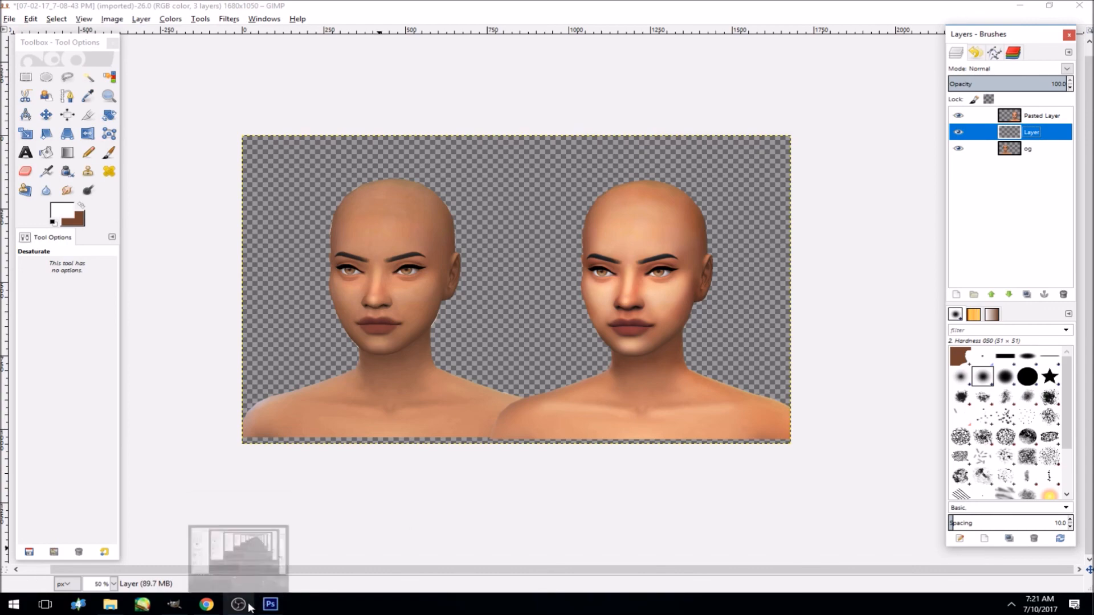